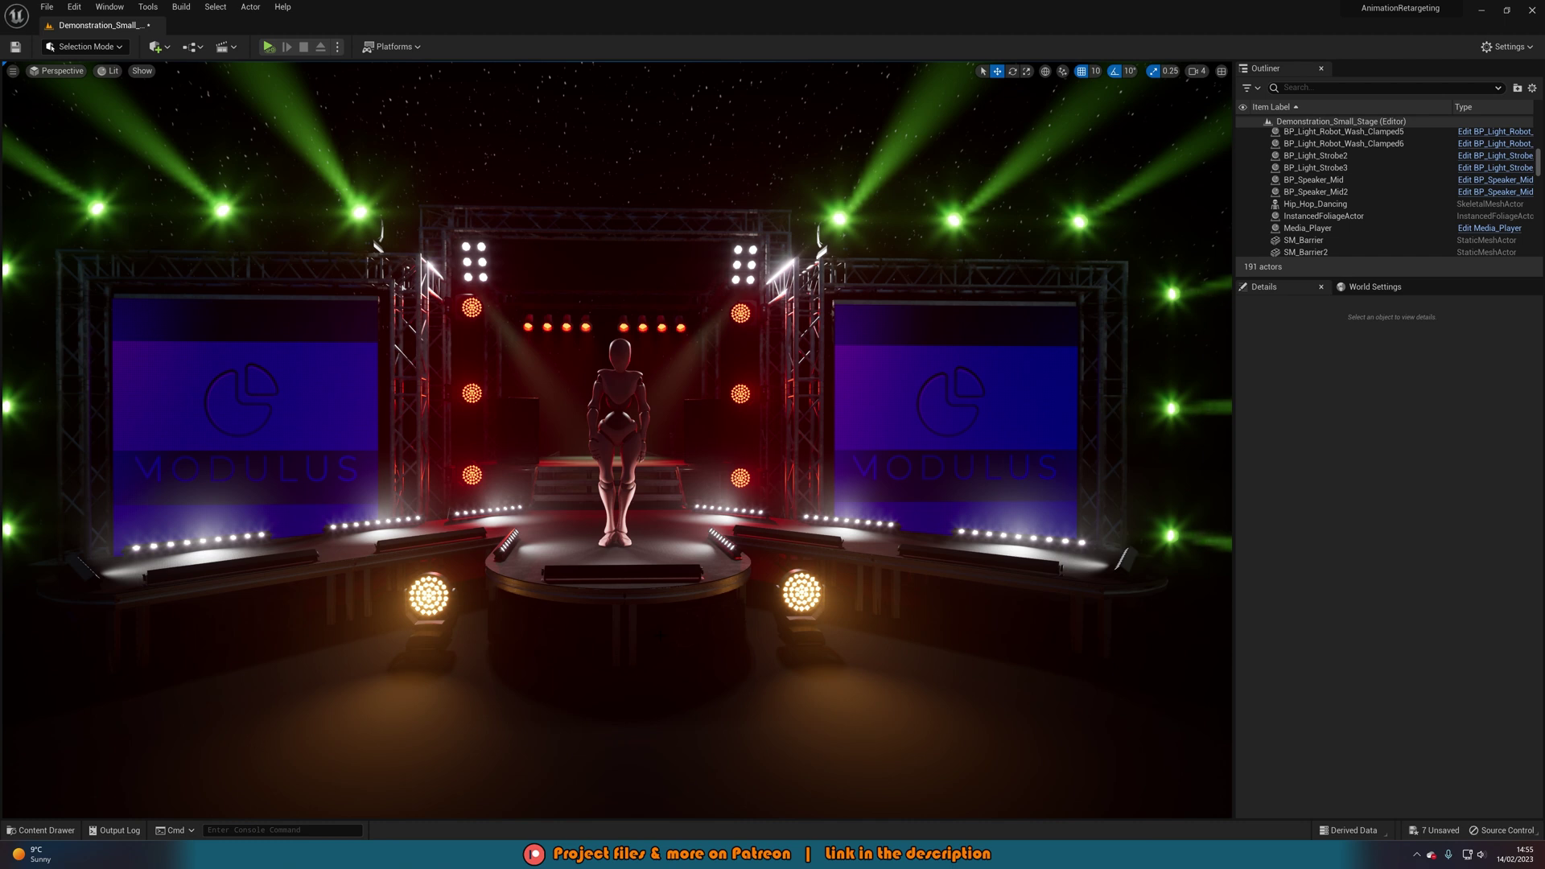
Browse Content > Characters > Mannequins > Meshes to look at the mannequin meshes.
key("ctrl+space")
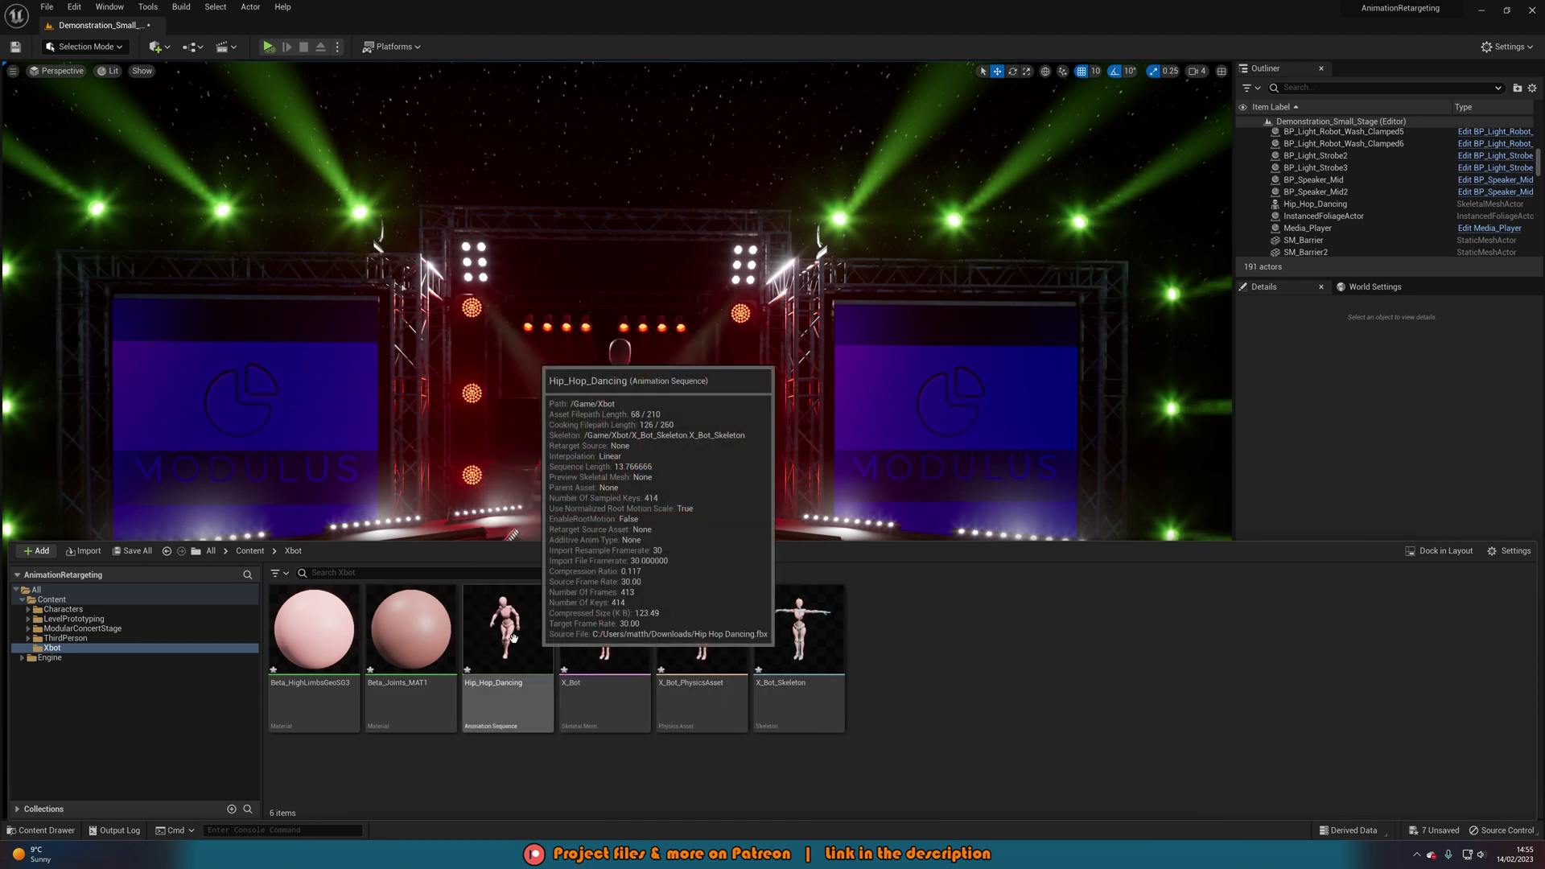
left_click(250, 551)
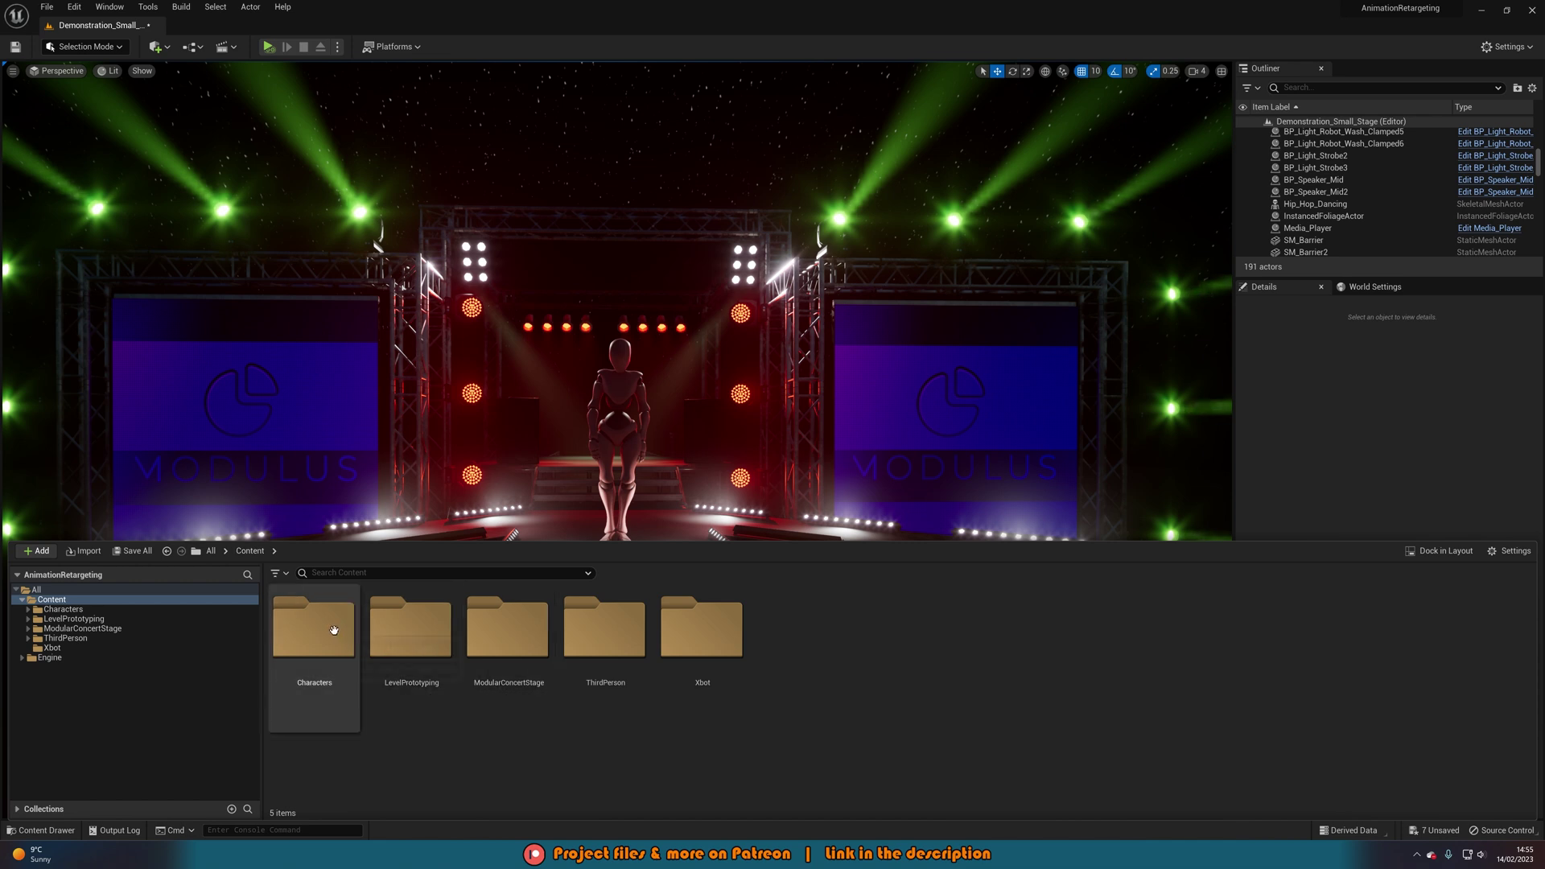
double_click(314, 636)
left_click(411, 643)
double_click(411, 639)
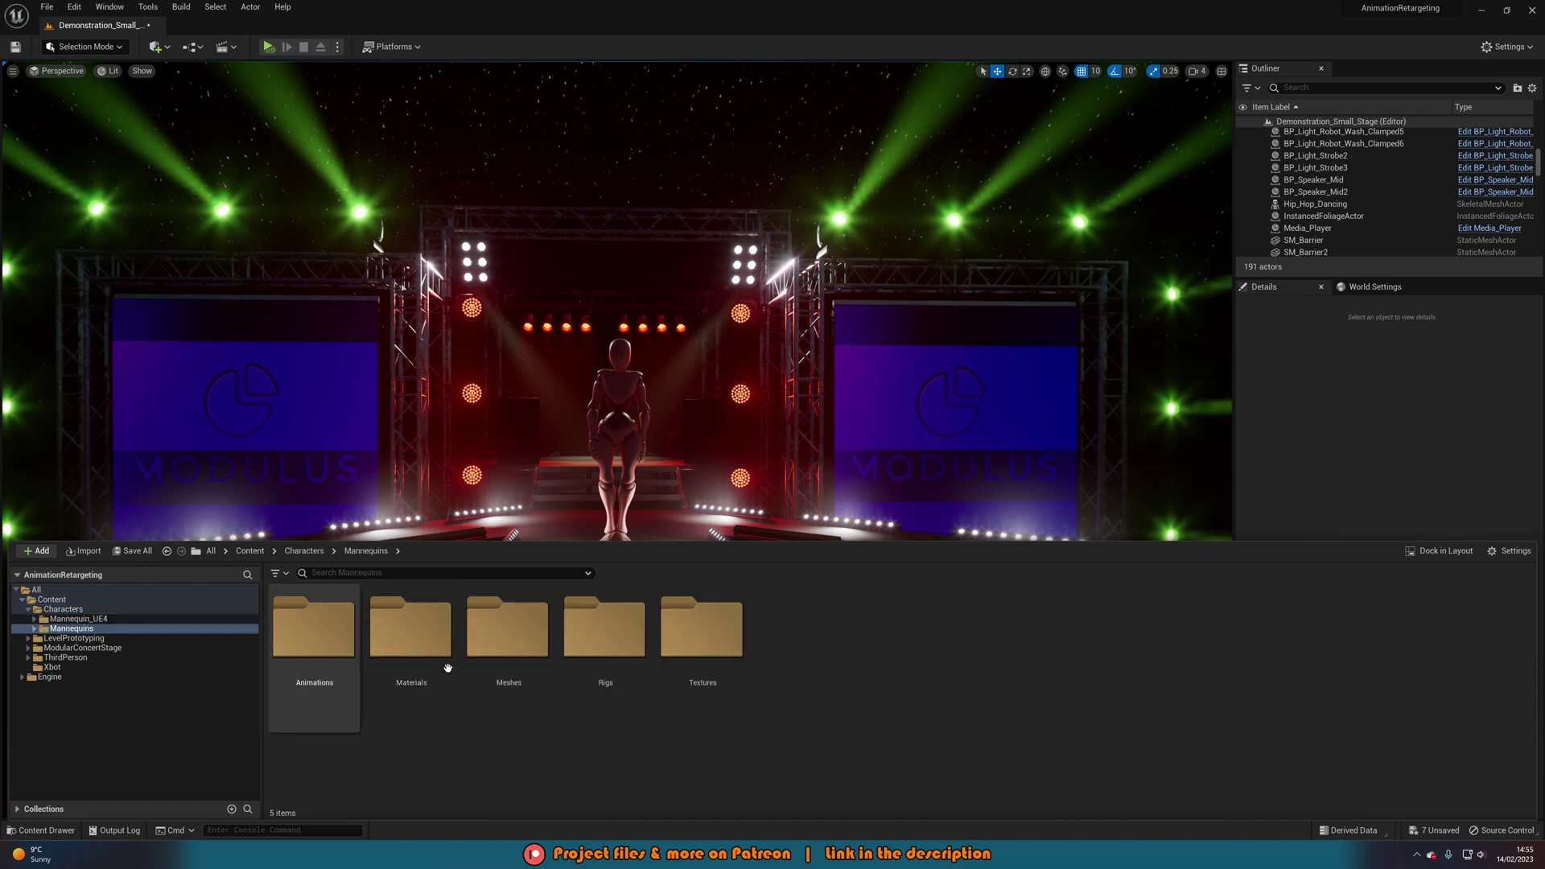
left_click(480, 673)
double_click(481, 673)
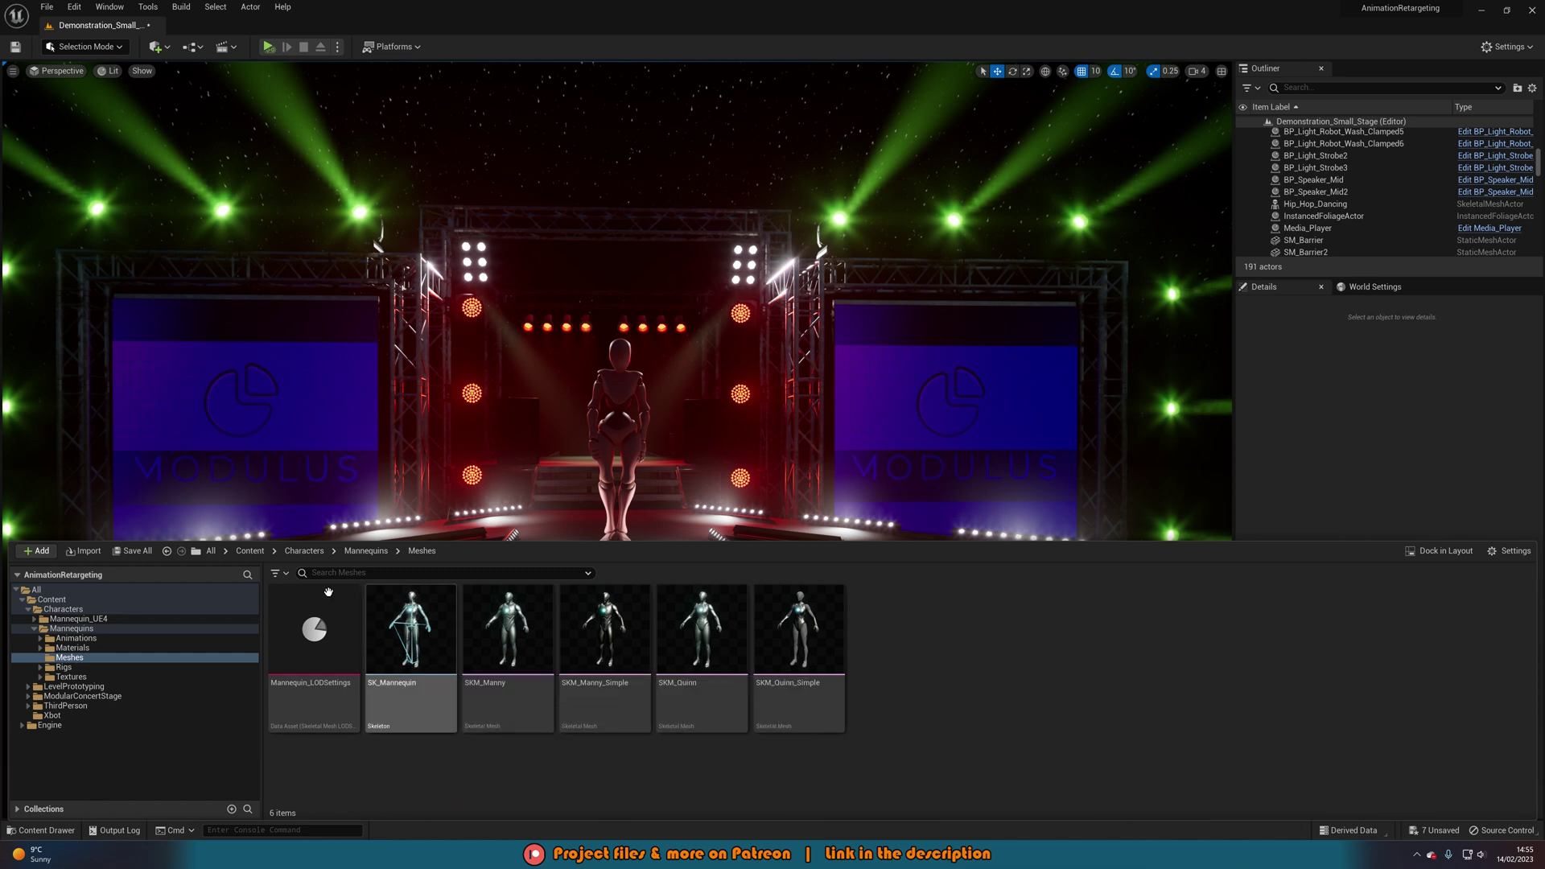
left_click(248, 551)
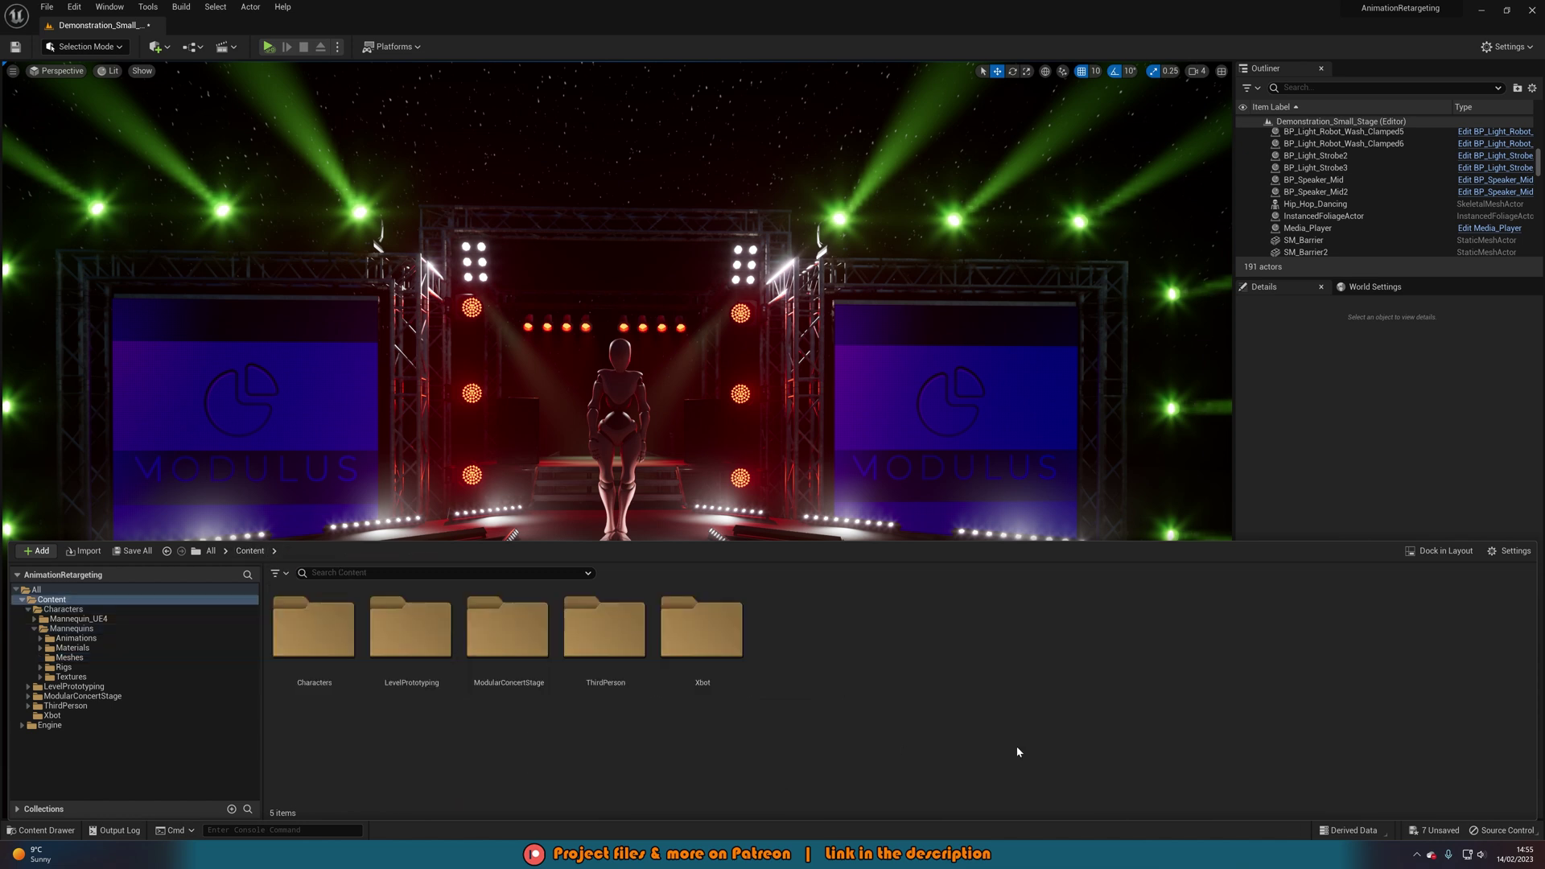
key("ctrl+space")
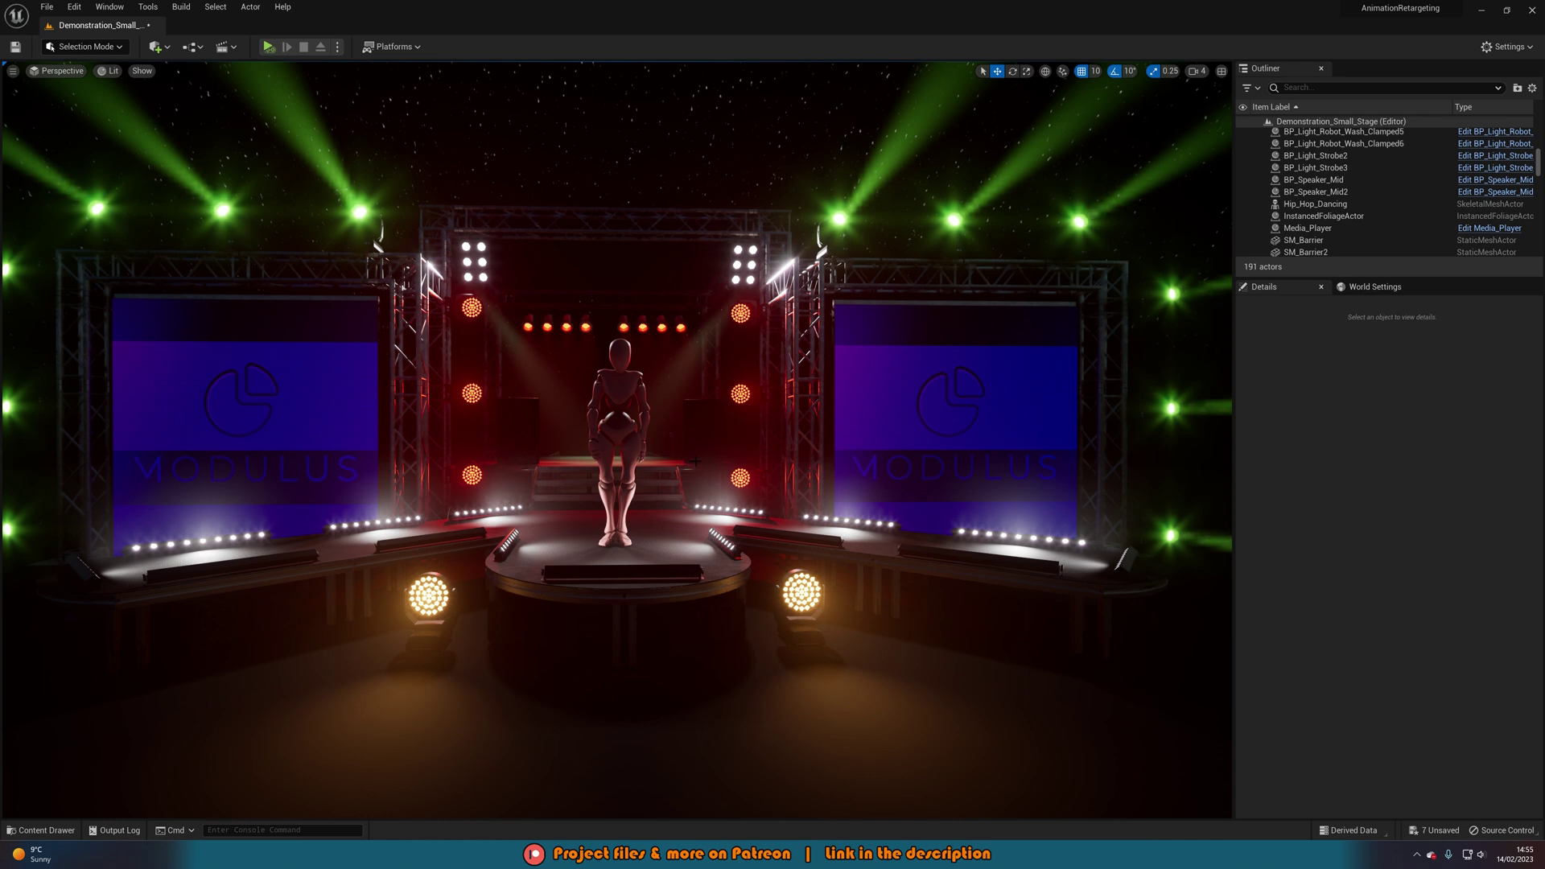
Create an IK Rig in Content based on X_Bot, named IKR_Xbot.
key("ctrl+space")
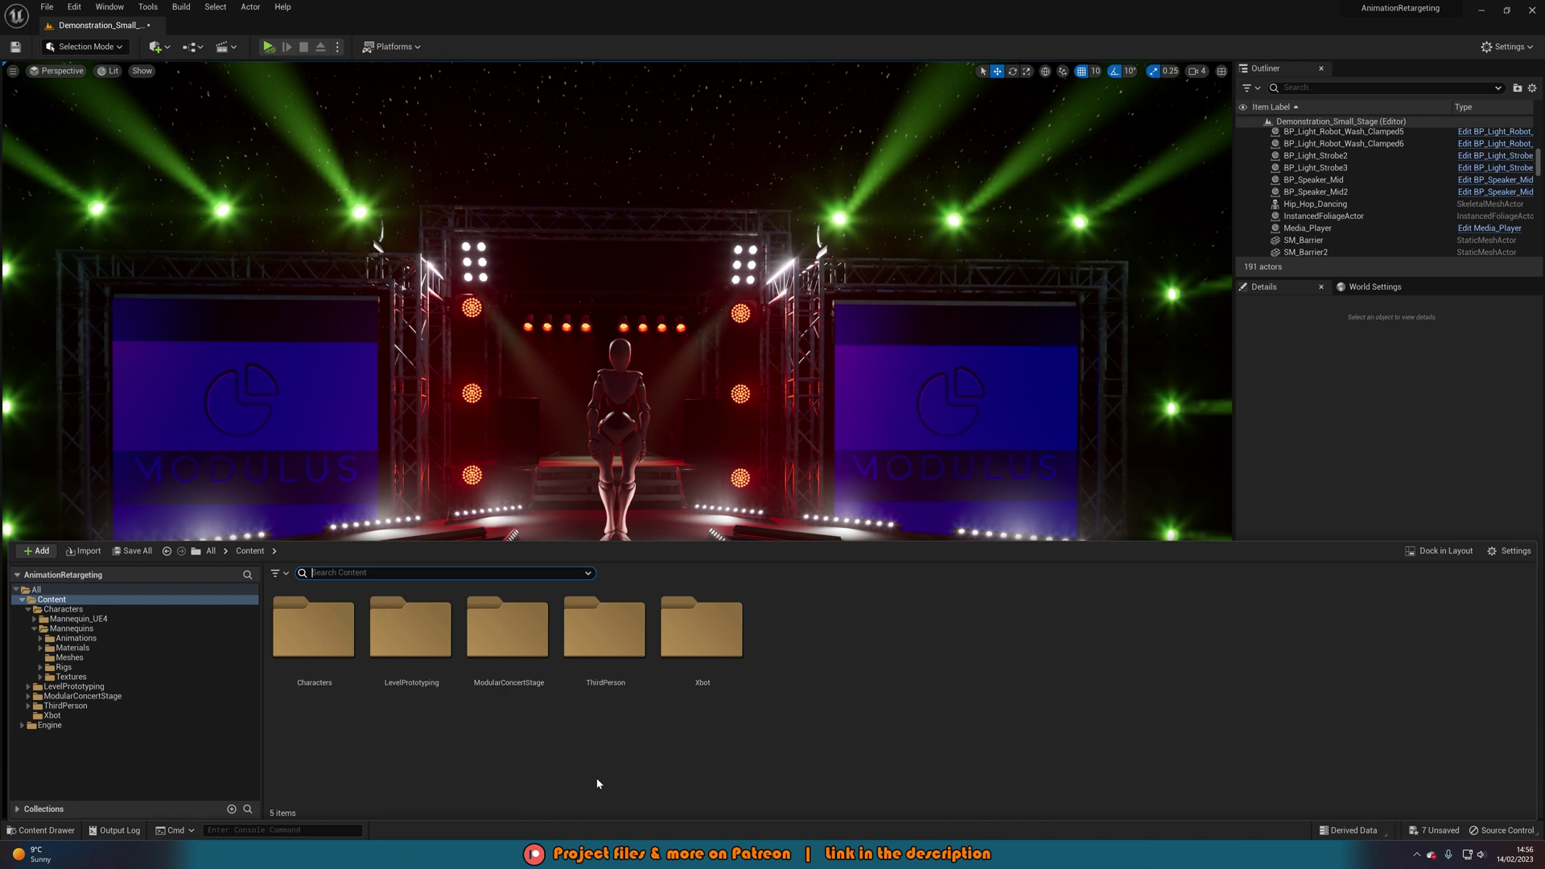
right_click(786, 672)
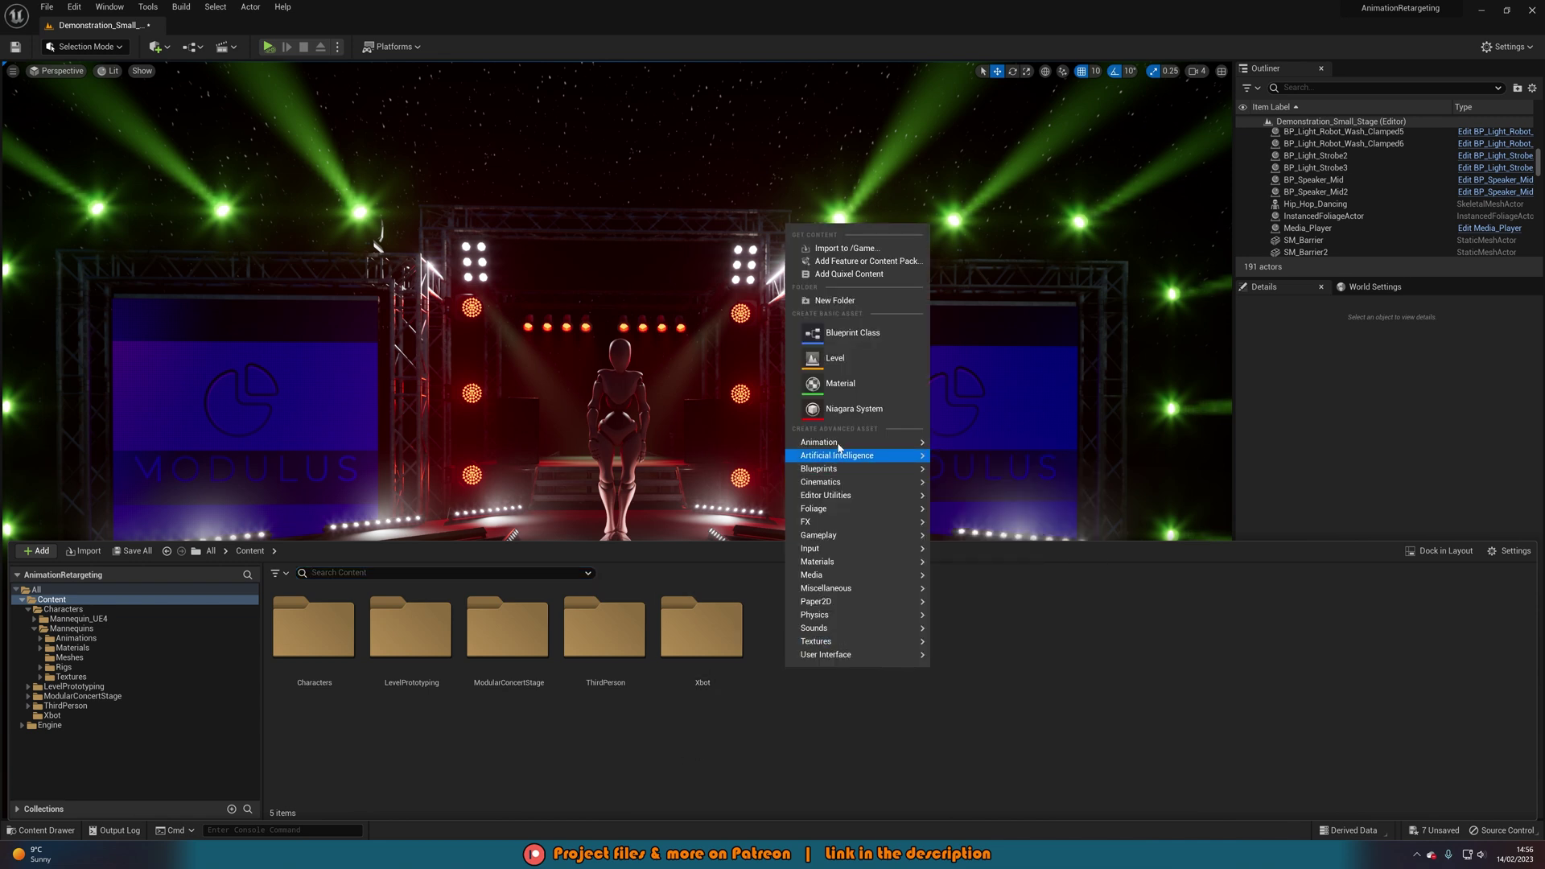
mouse_move(850, 443)
mouse_move(1004, 689)
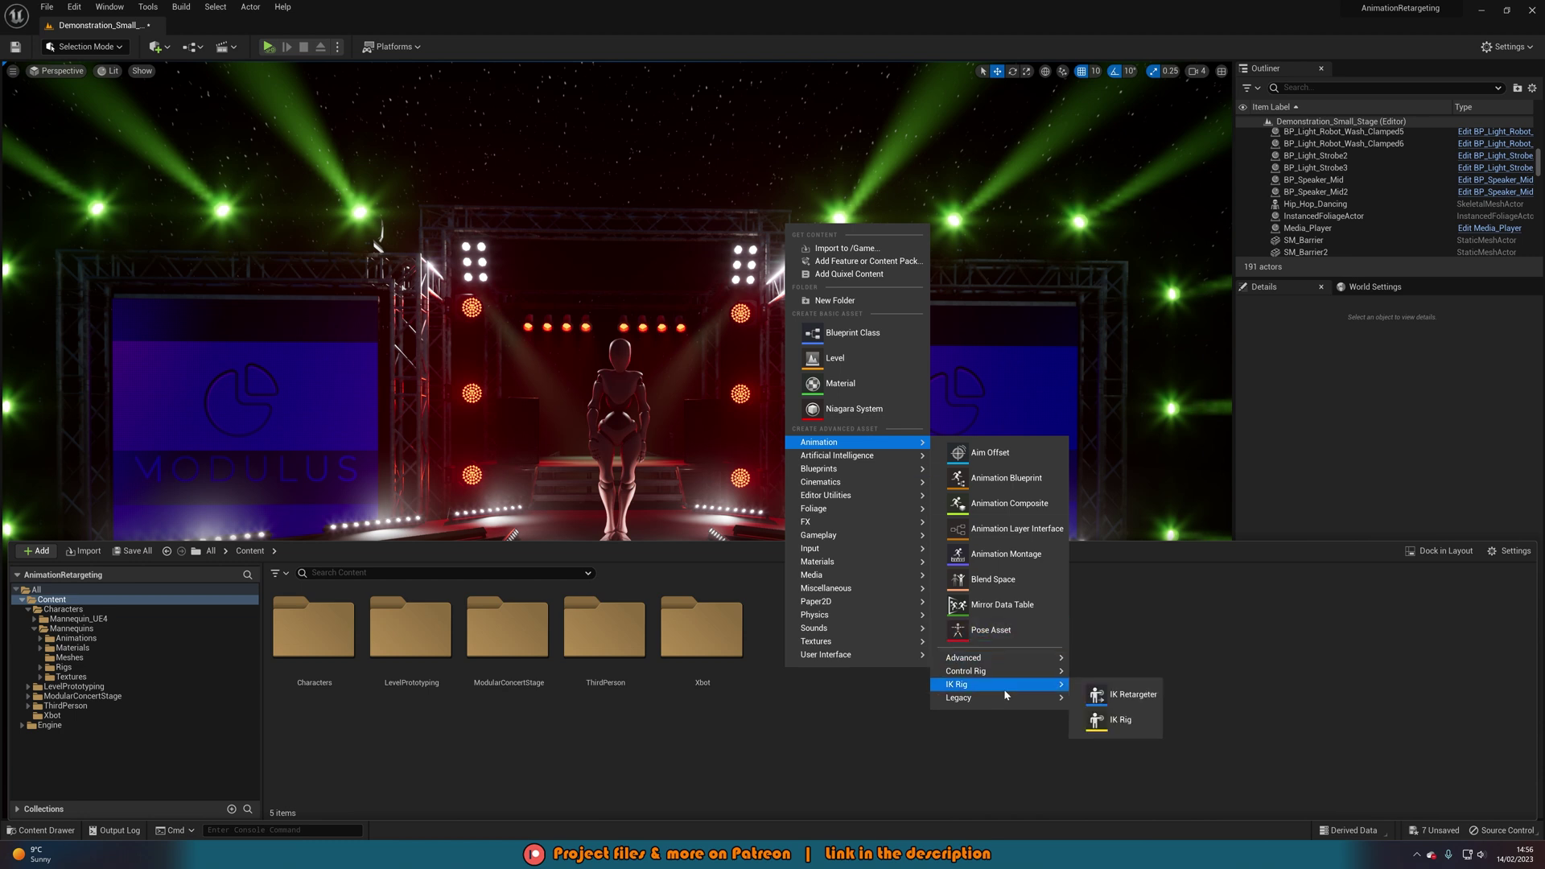
left_click(1120, 721)
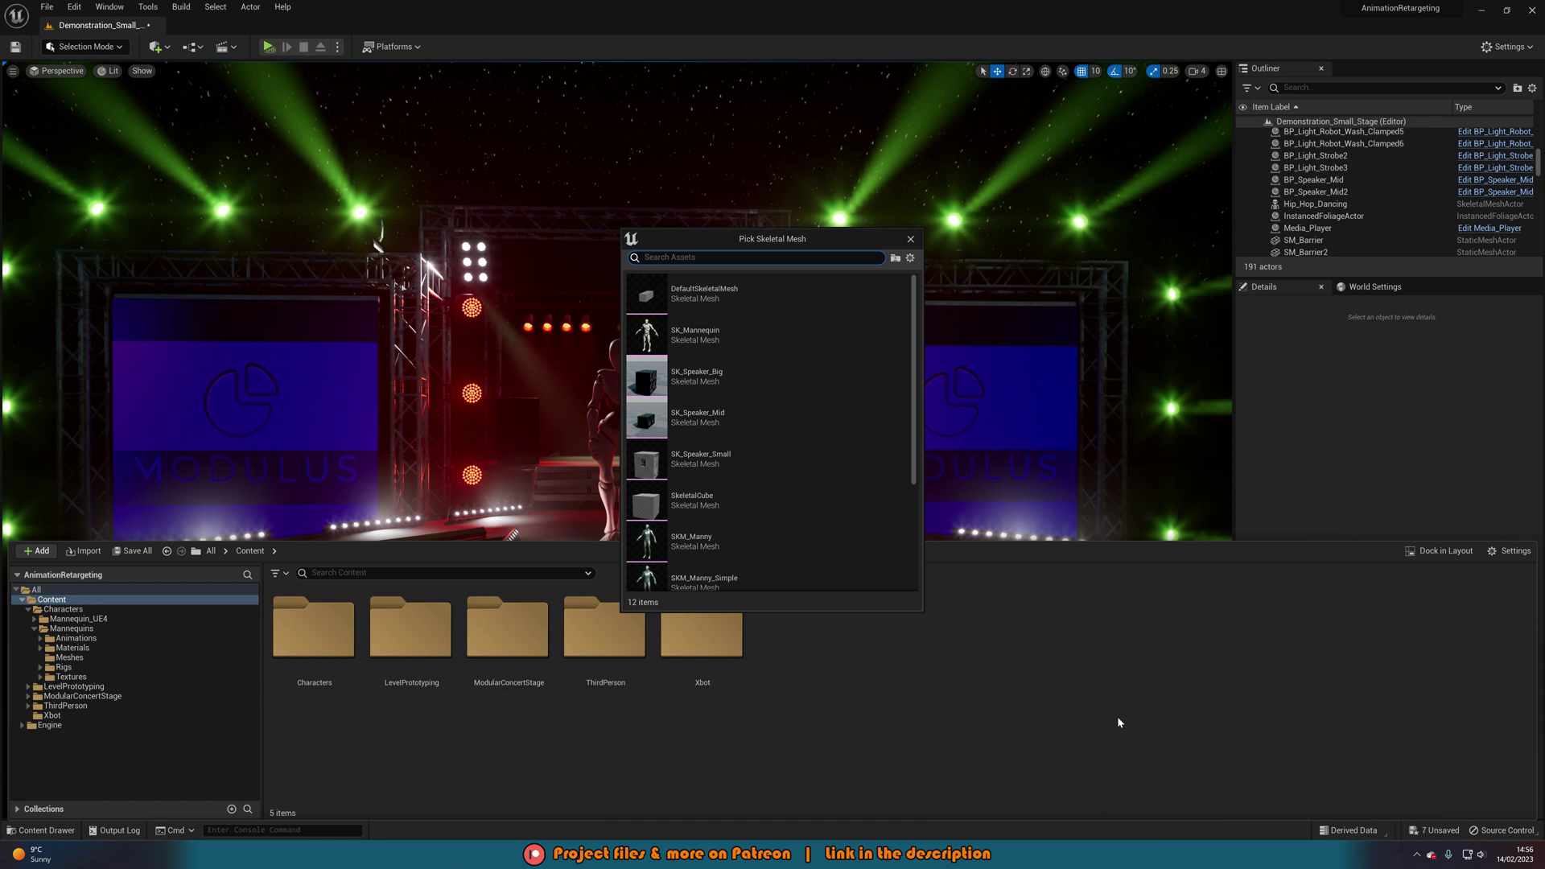
type("xbot")
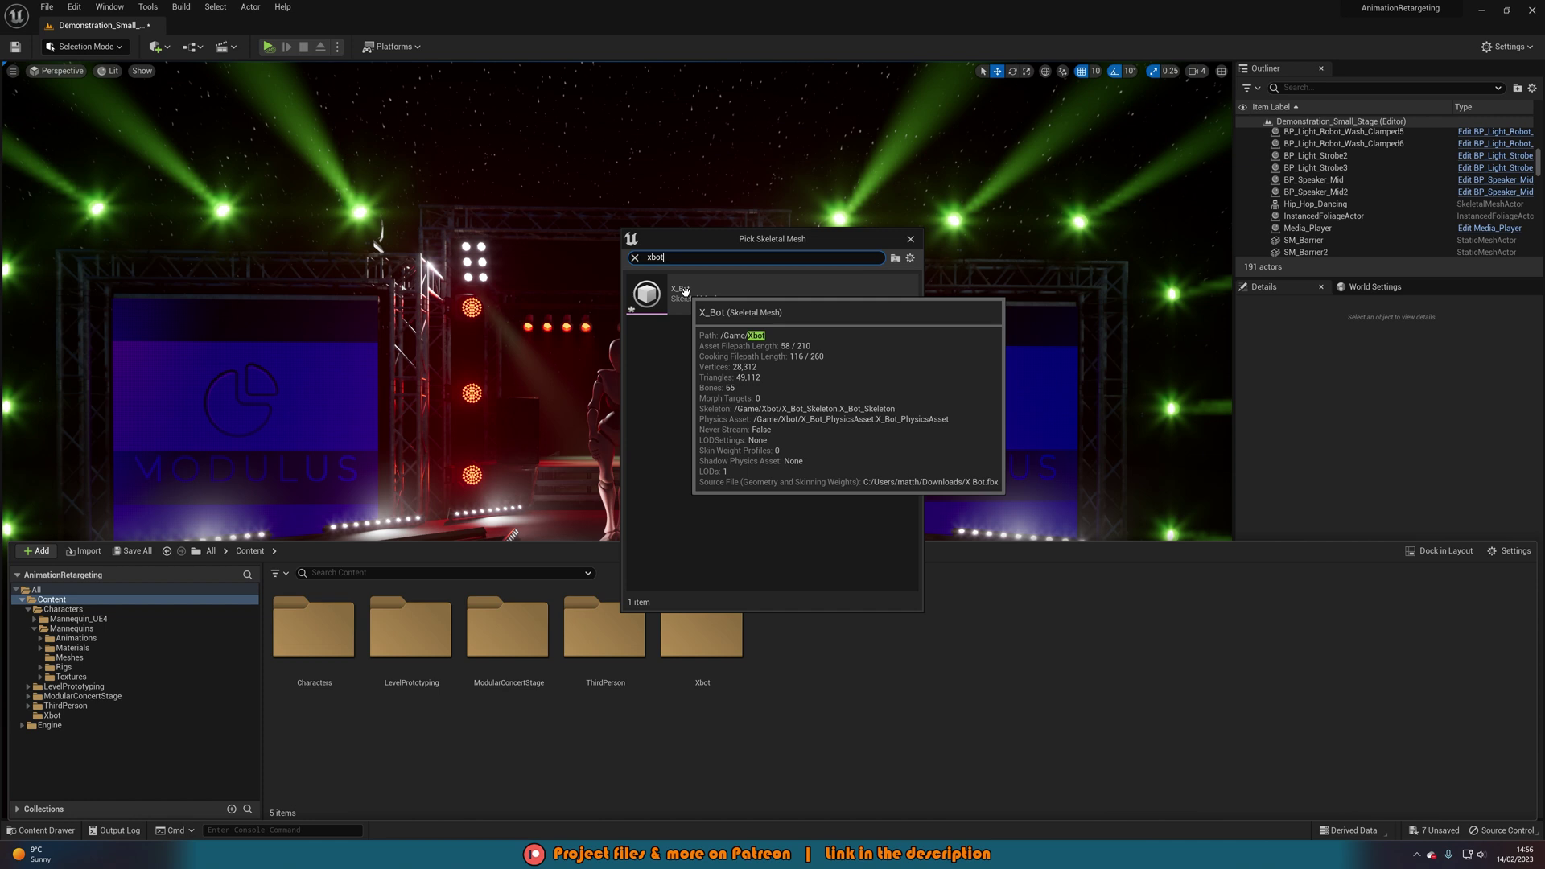
left_click(685, 290)
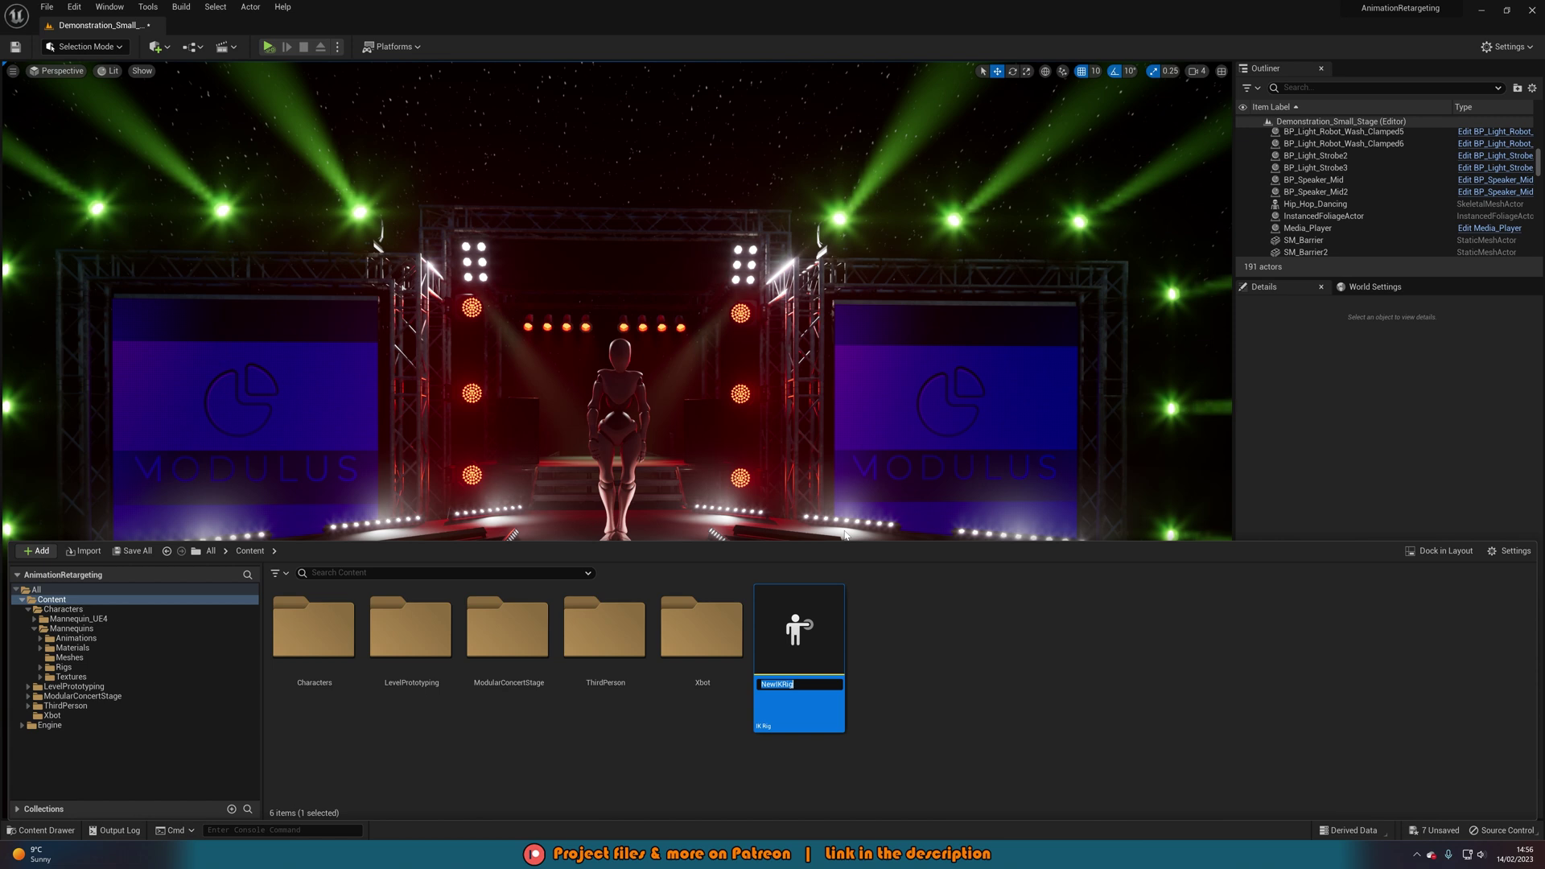
type("IKR_Xbot")
key("Return")
key("Return")
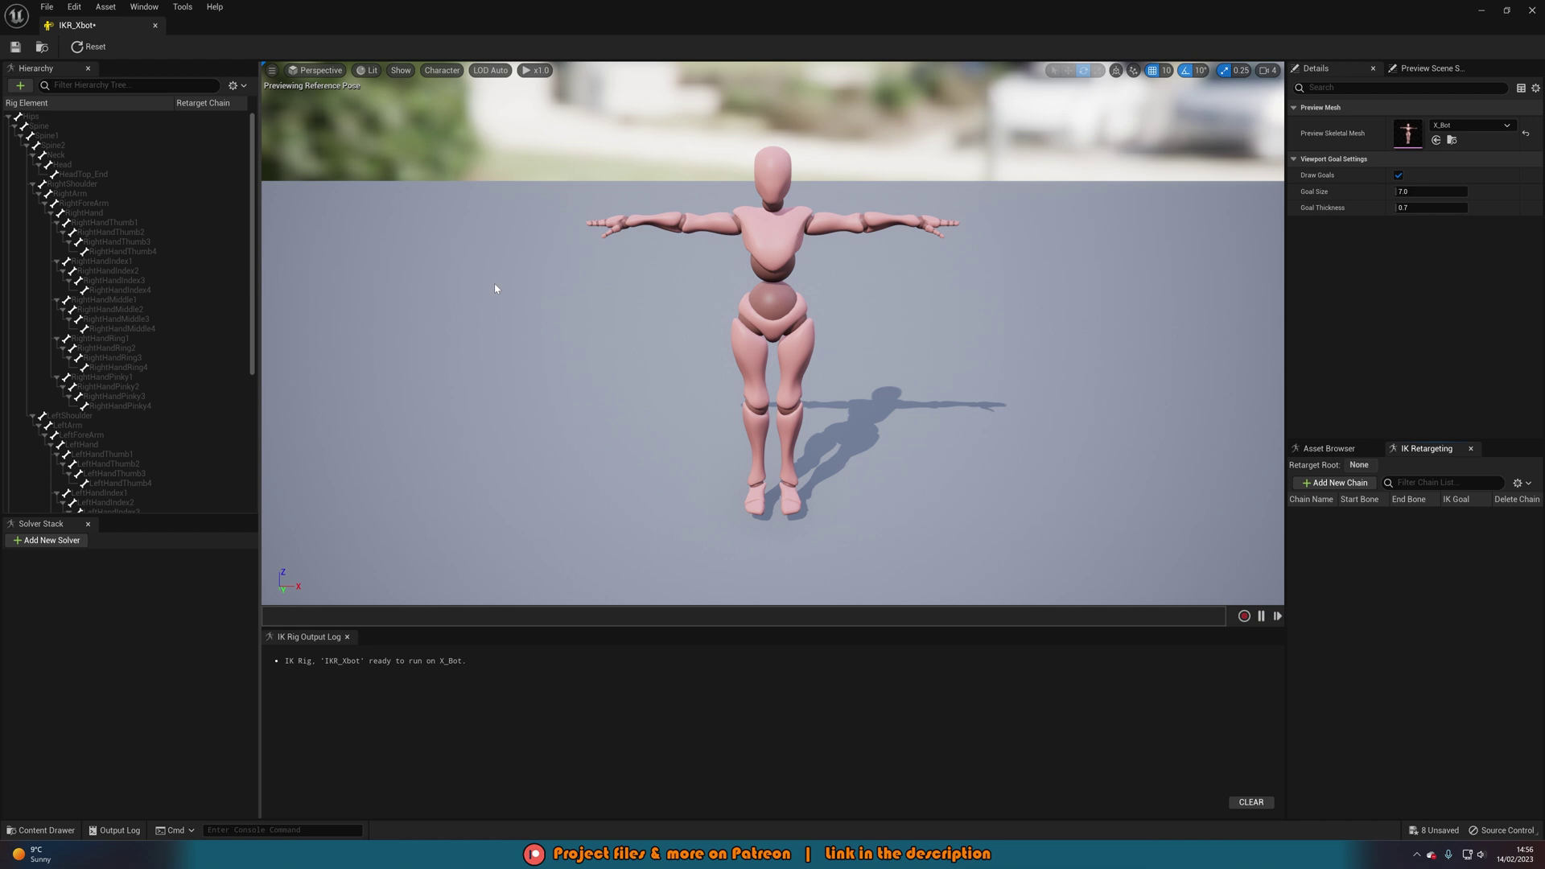
Select Spine through Spine2 and add a Spine retarget chain, leaving its IK goal at None.
left_click(46, 125)
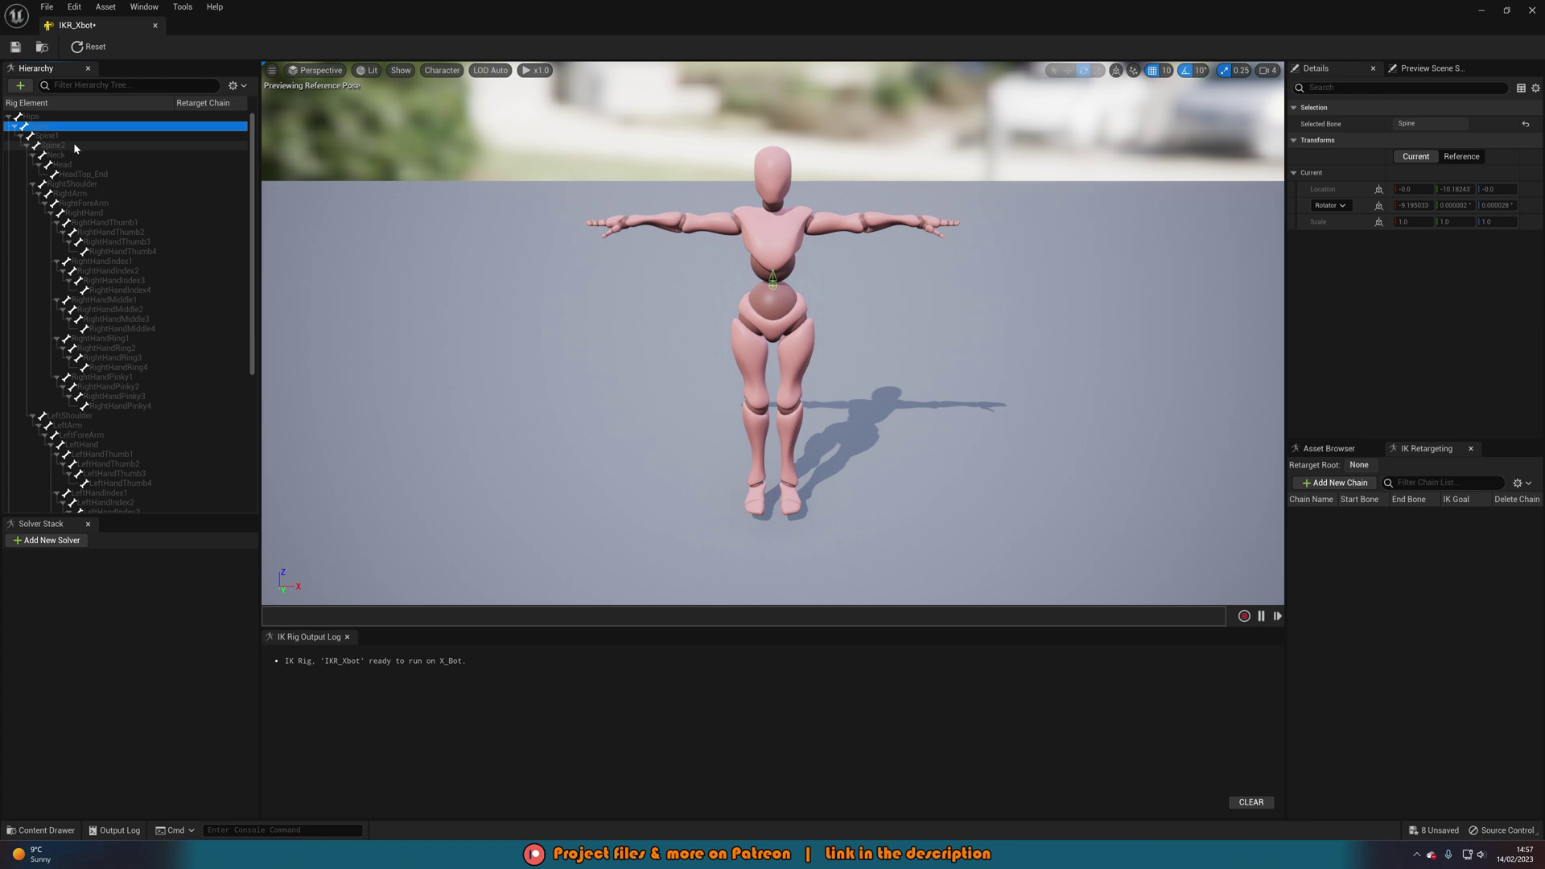
left_click(74, 144, "shift")
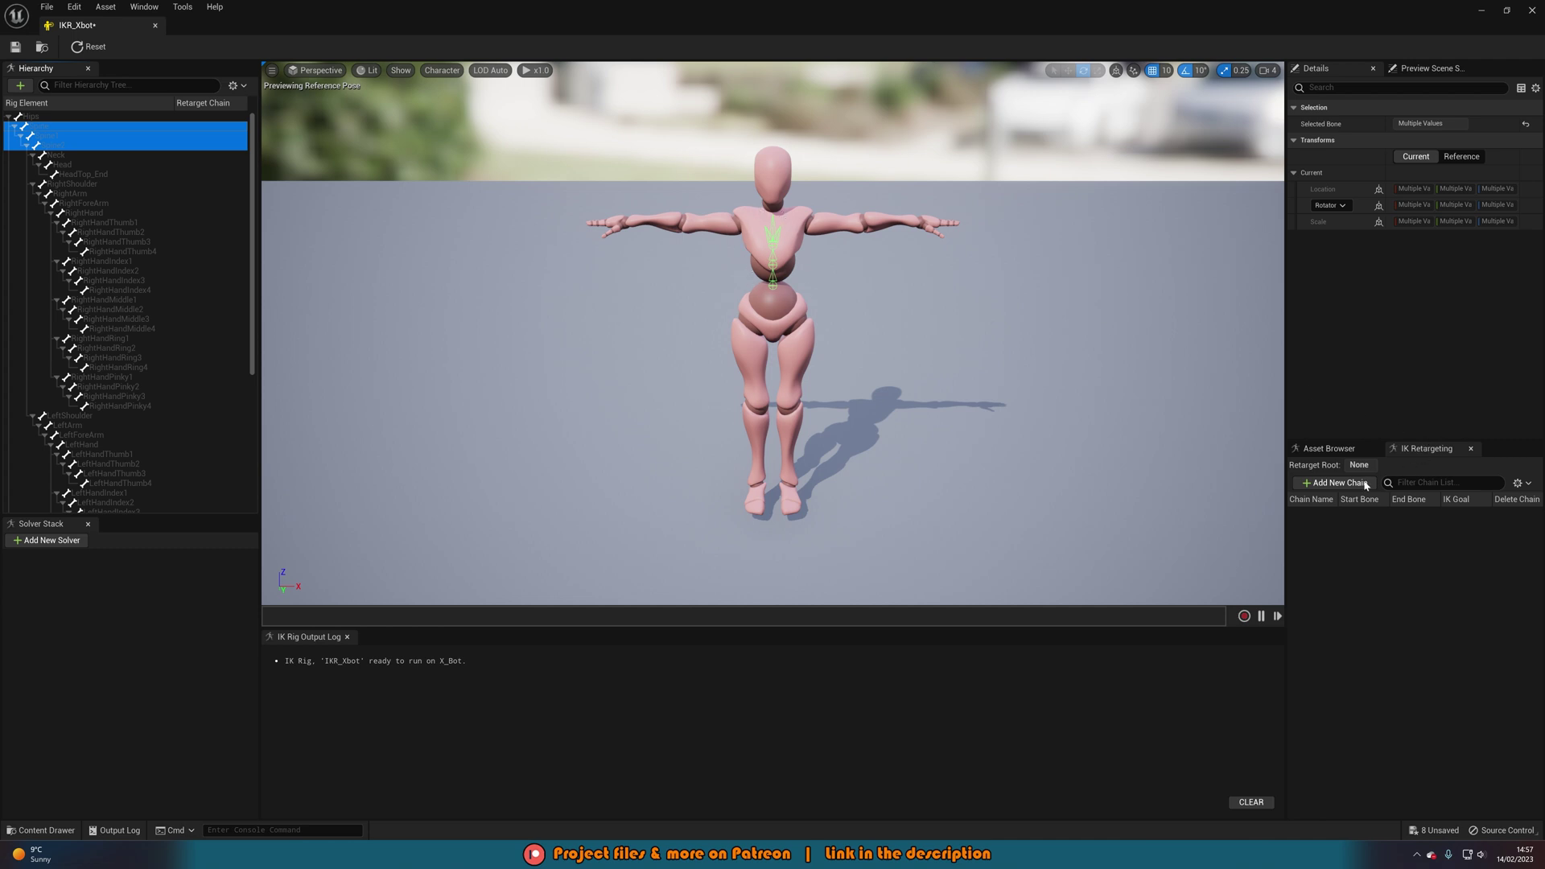
left_click(1335, 483)
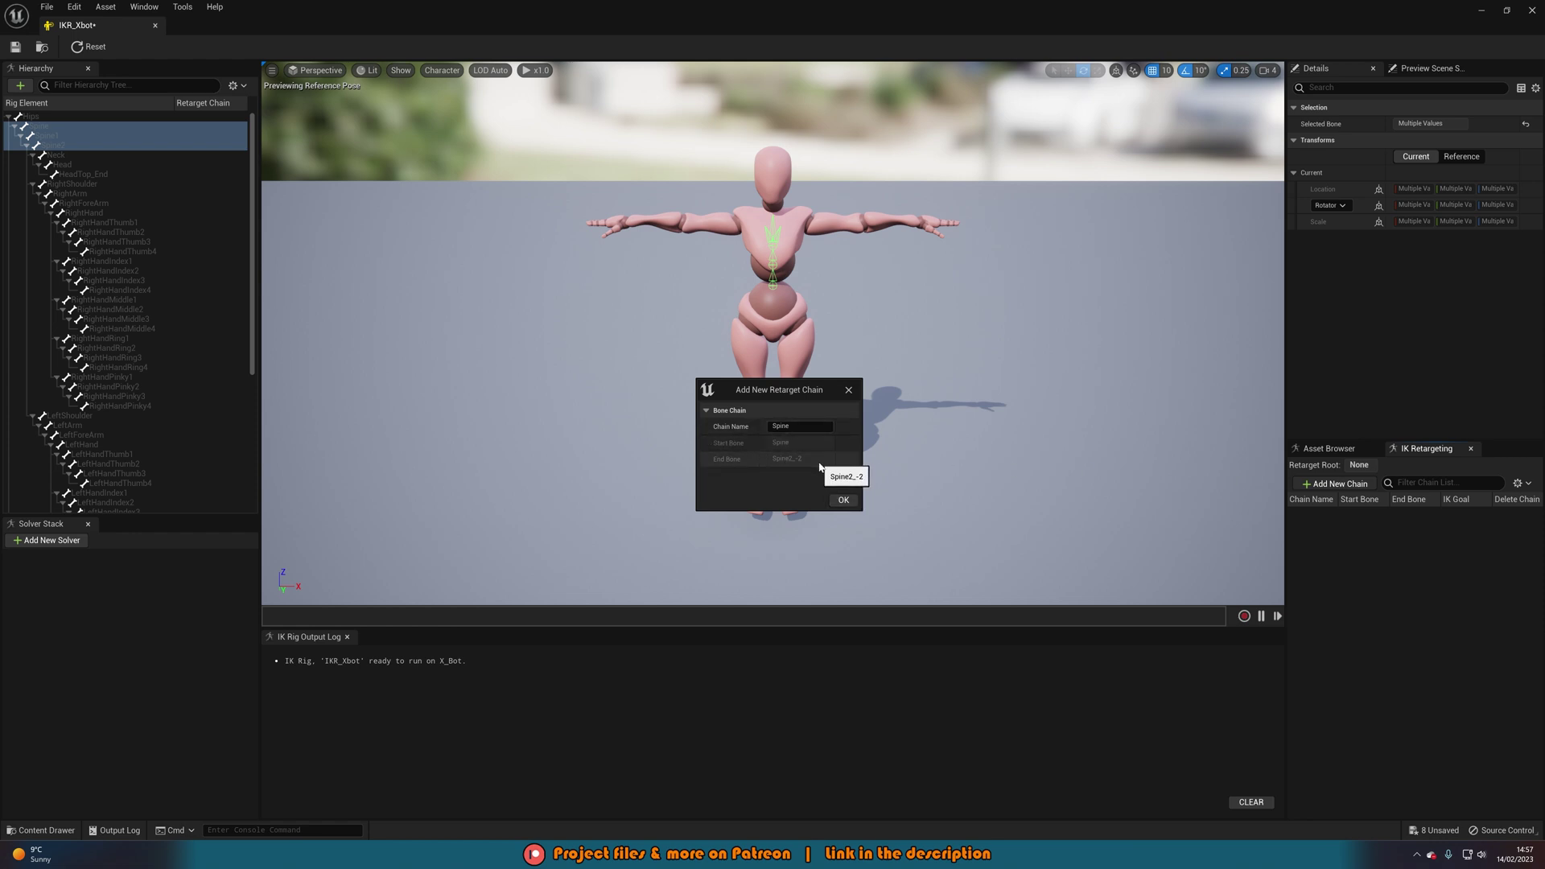
left_click(843, 501)
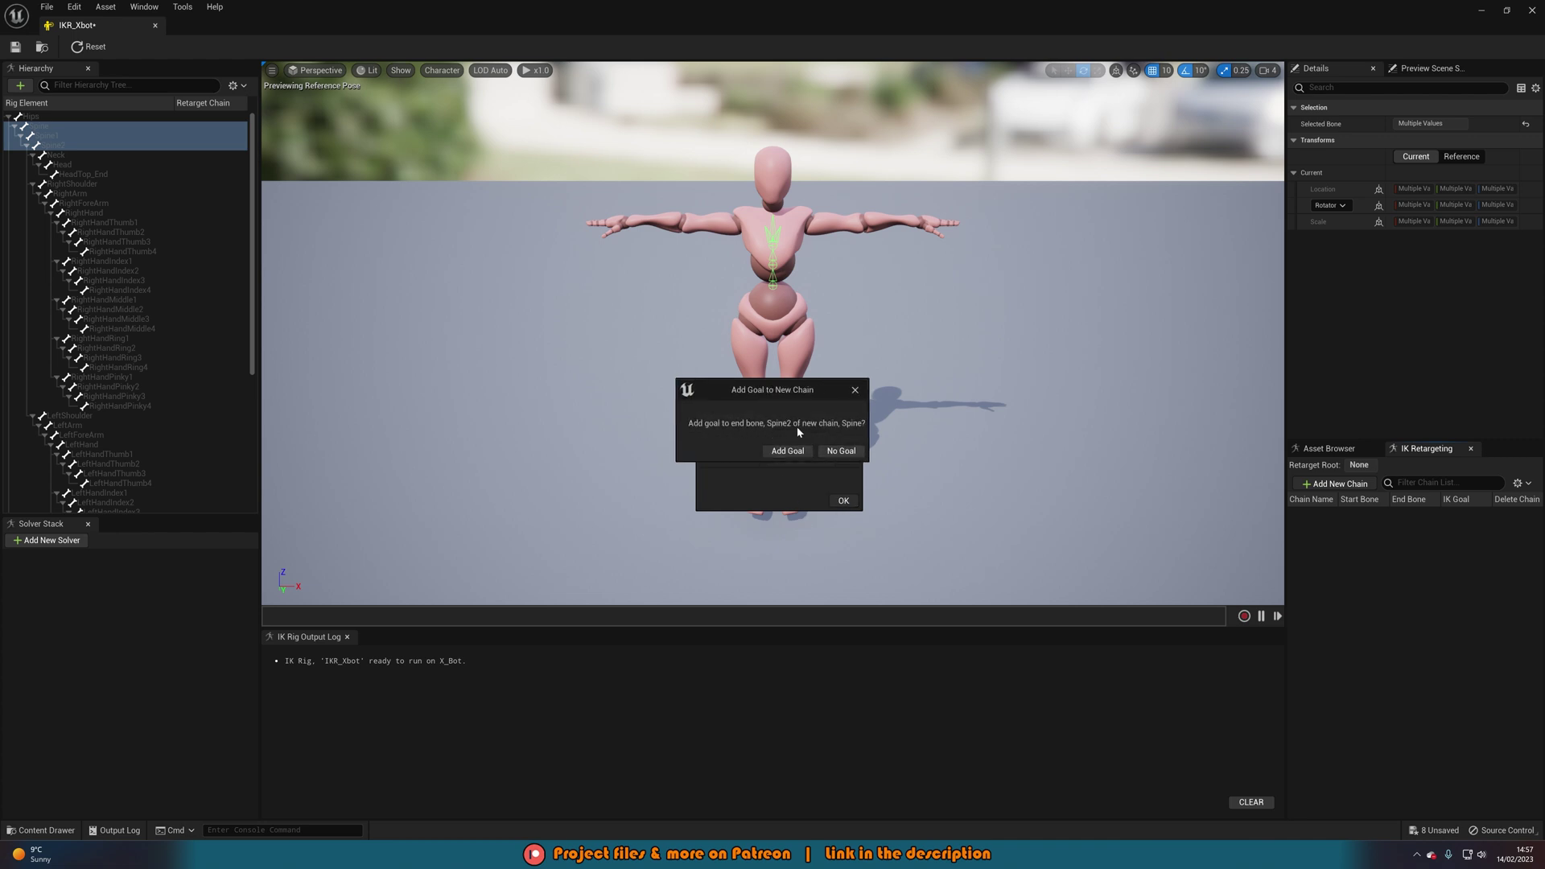
left_click(843, 451)
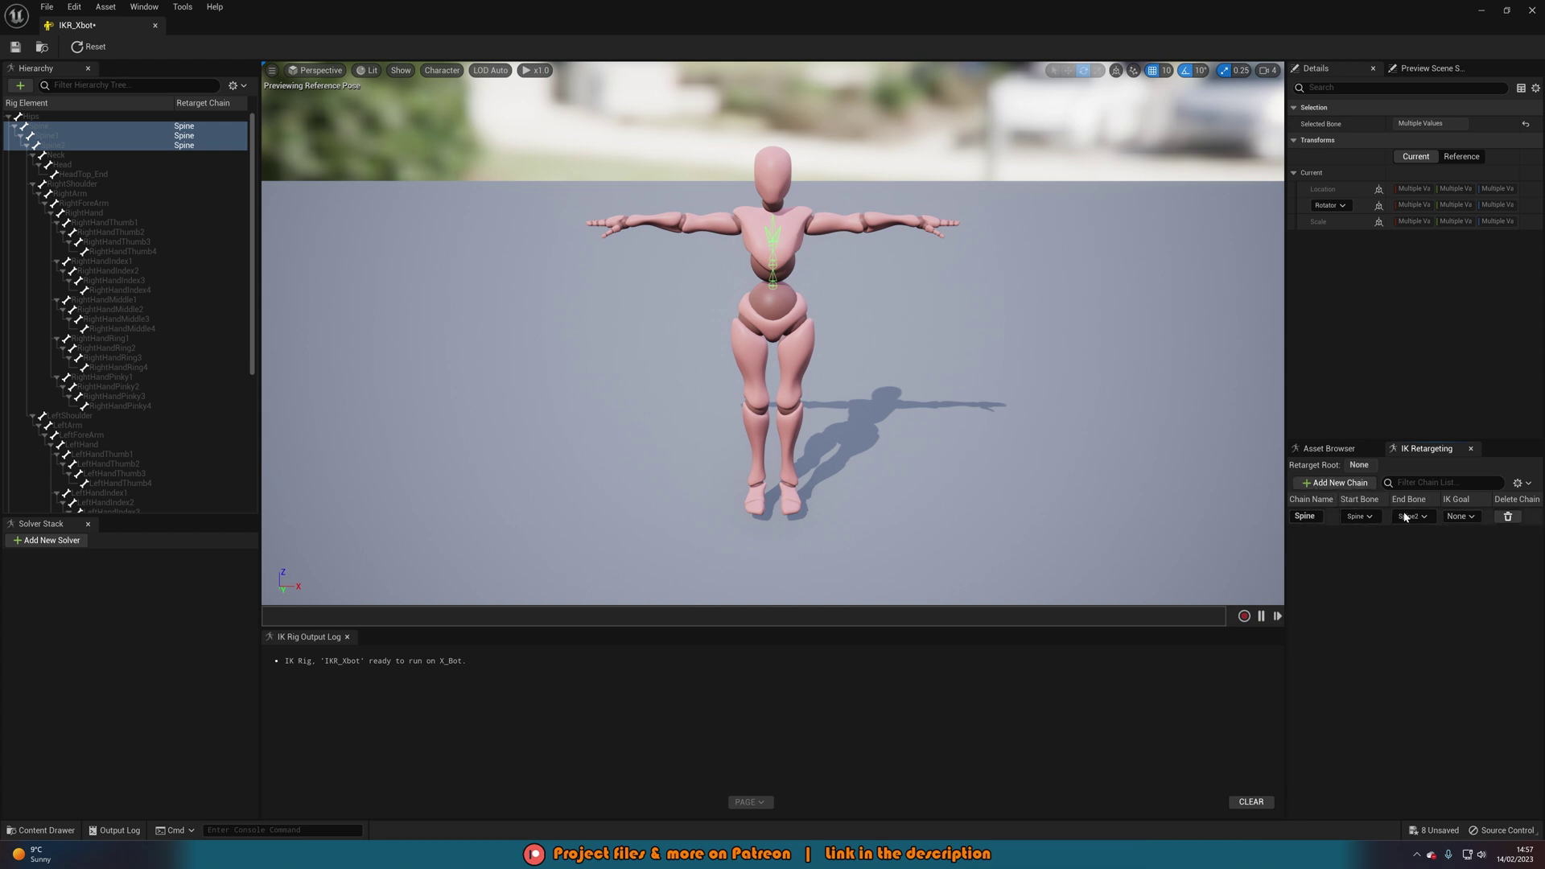
left_click(1461, 516)
left_click(1463, 545)
Select the Neck and Head bones and add a Head chain with no IK goal.
left_click(55, 154)
left_click(64, 165, "shift")
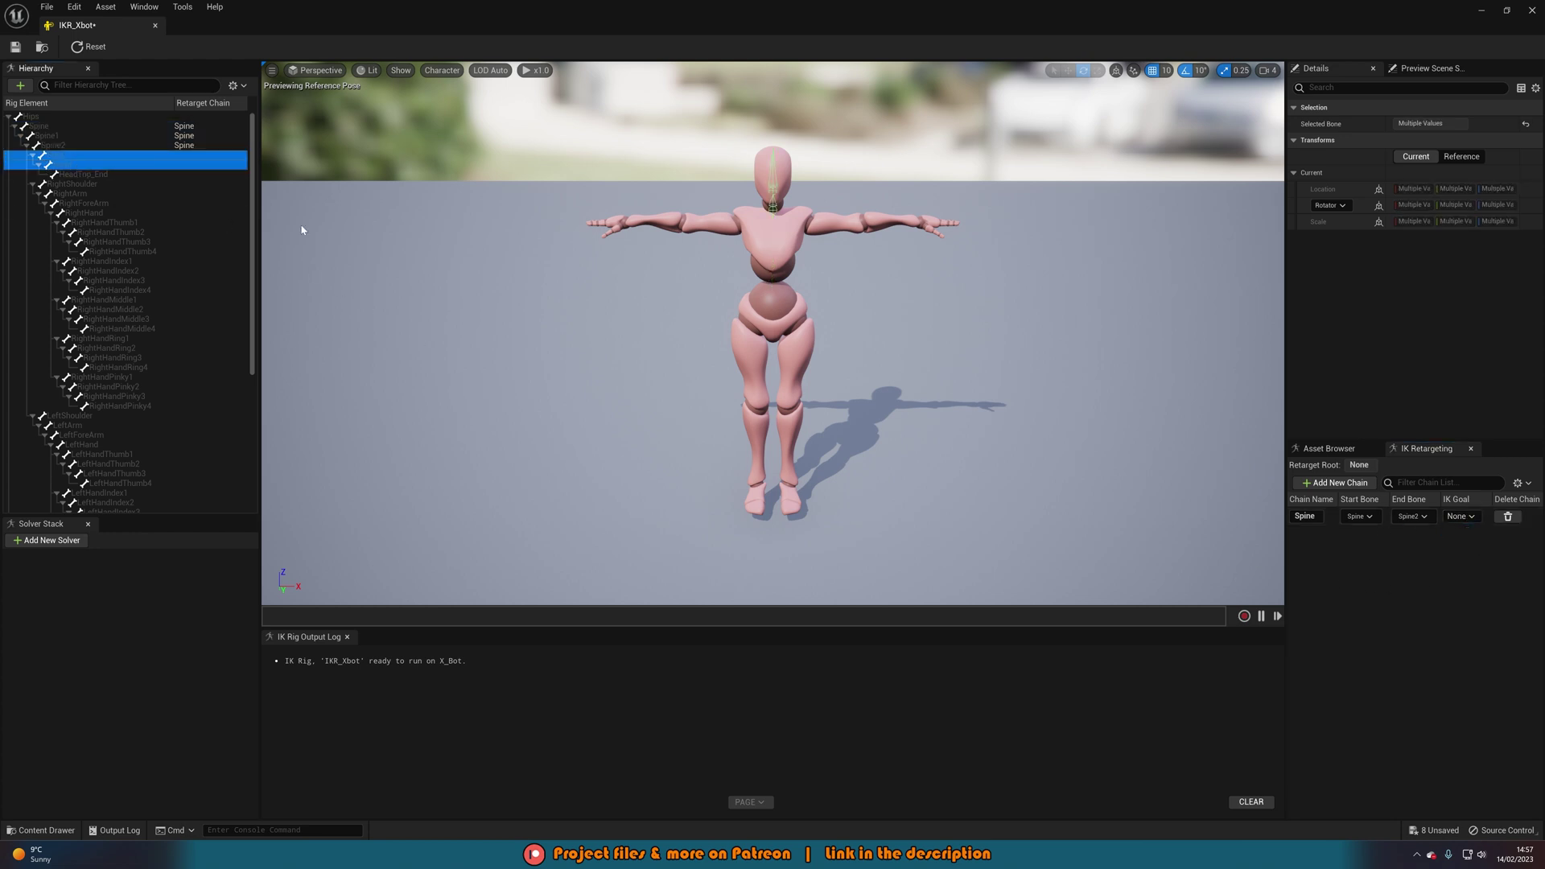
left_click(1335, 483)
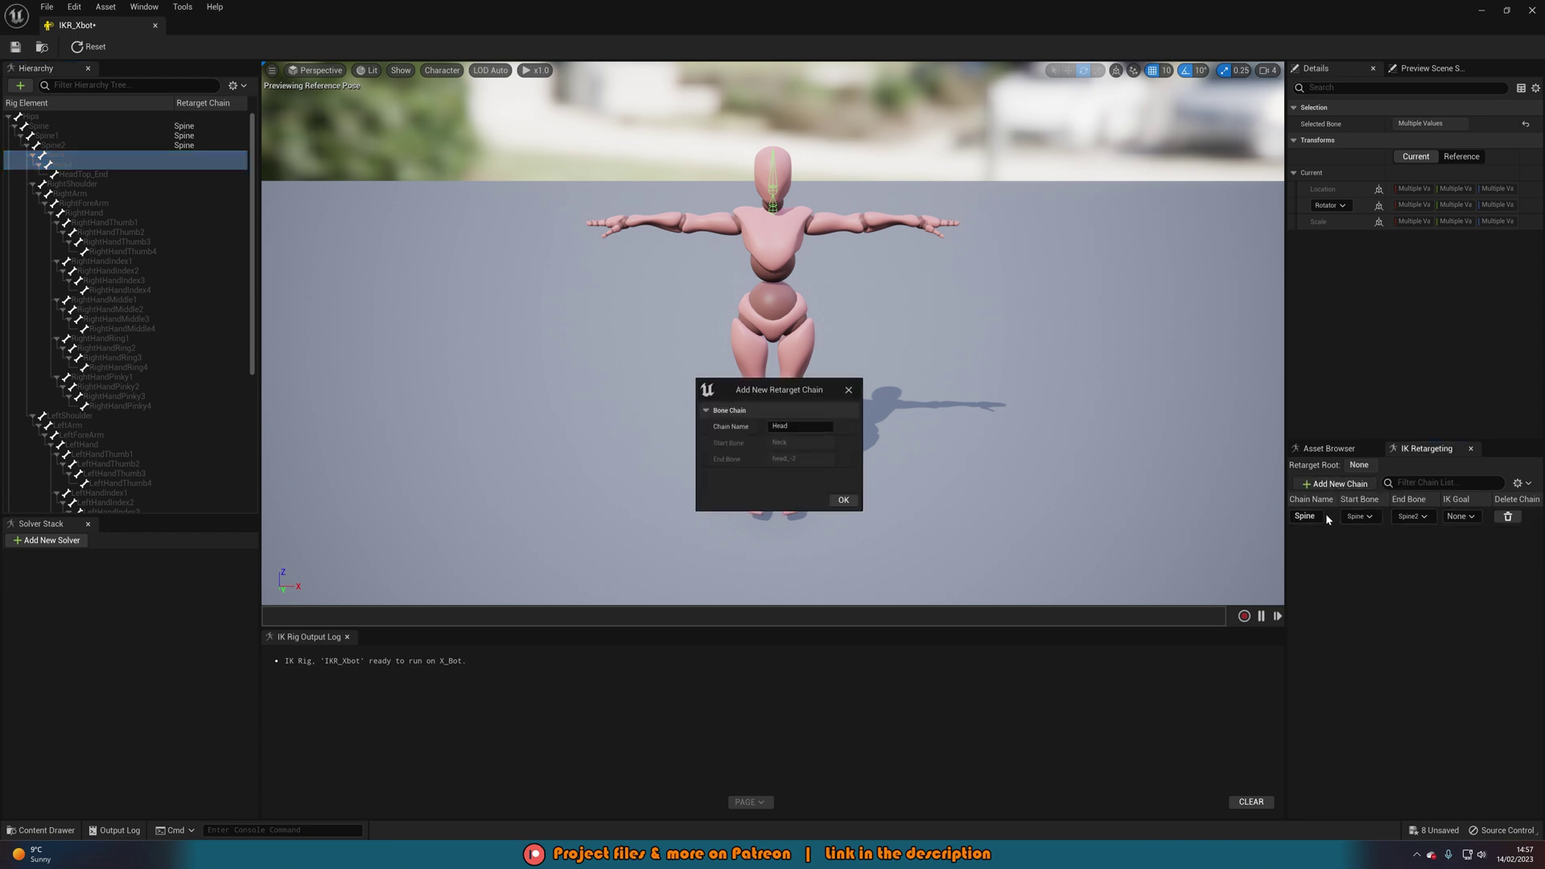
left_click(841, 499)
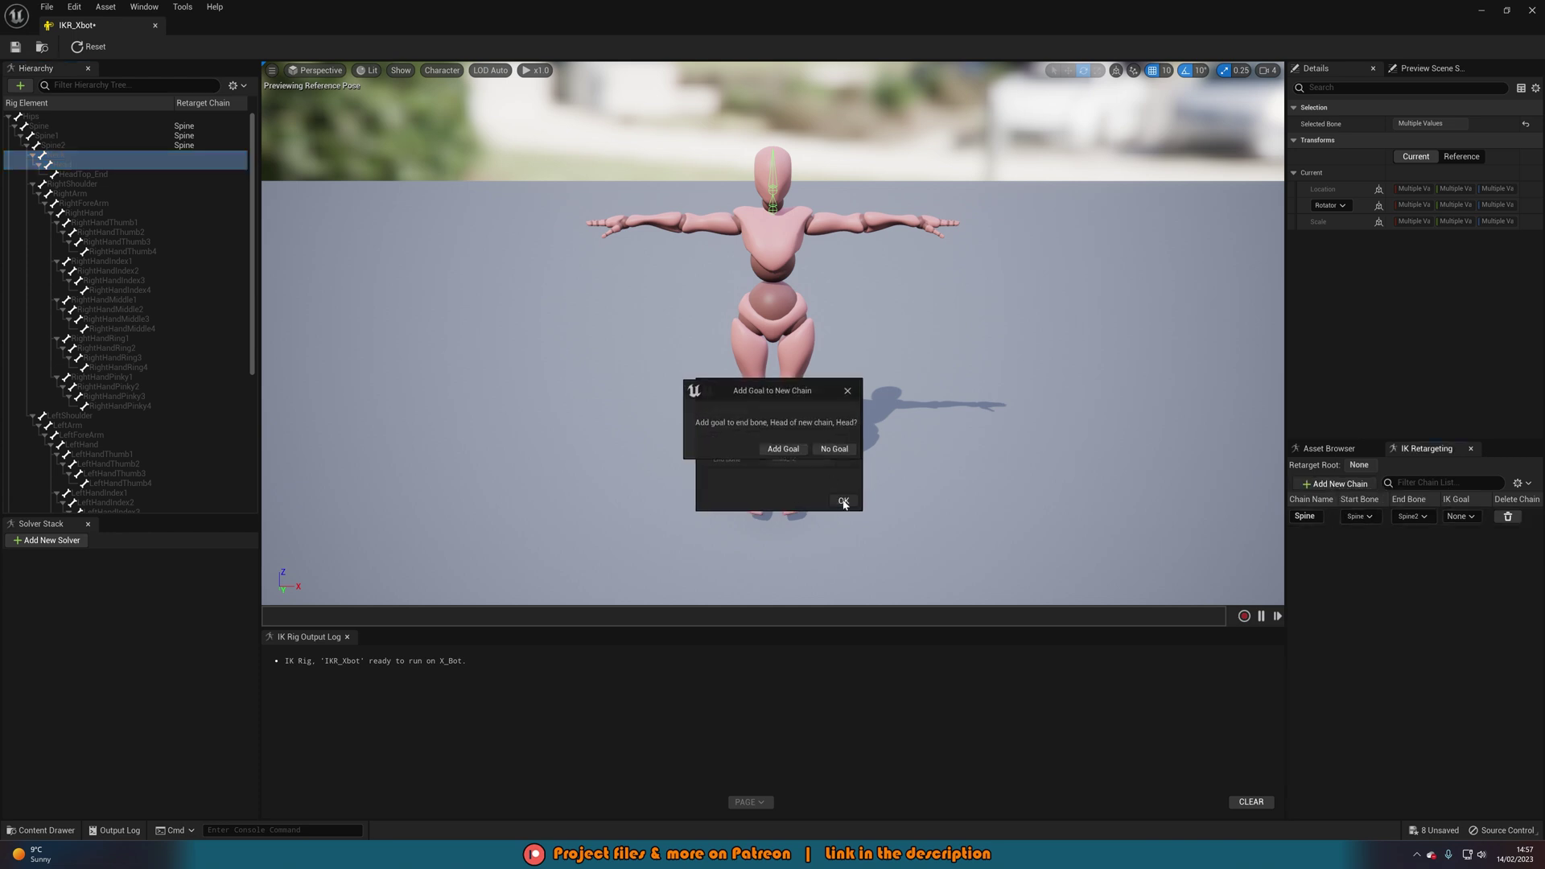
left_click(837, 451)
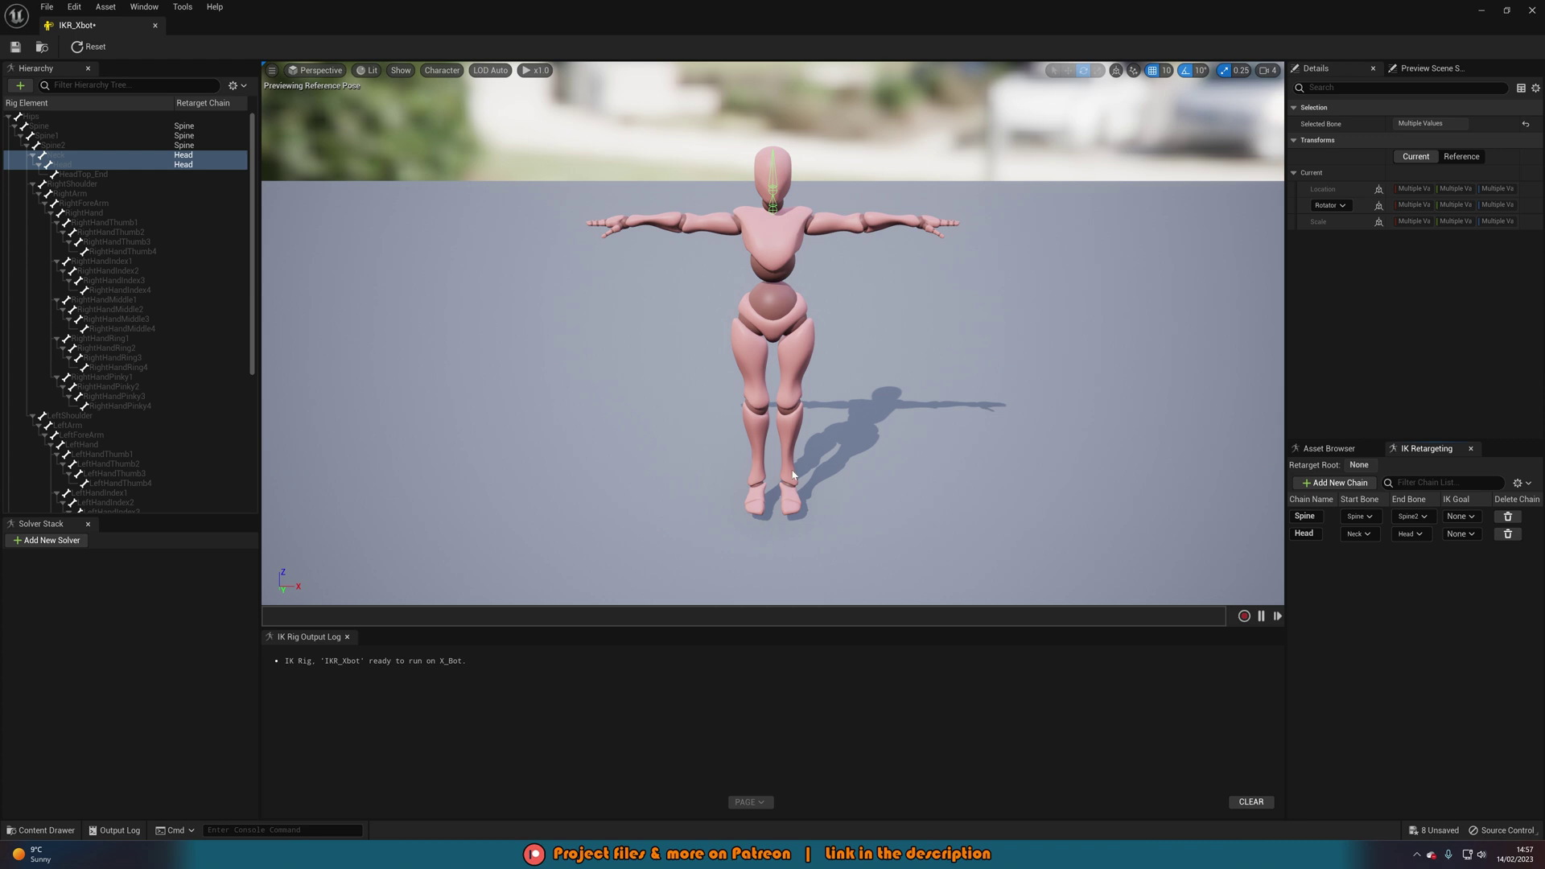
Adjust the bone selection and set the Head chain's end bone to HeadTop_End.
left_click(100, 180, "shift")
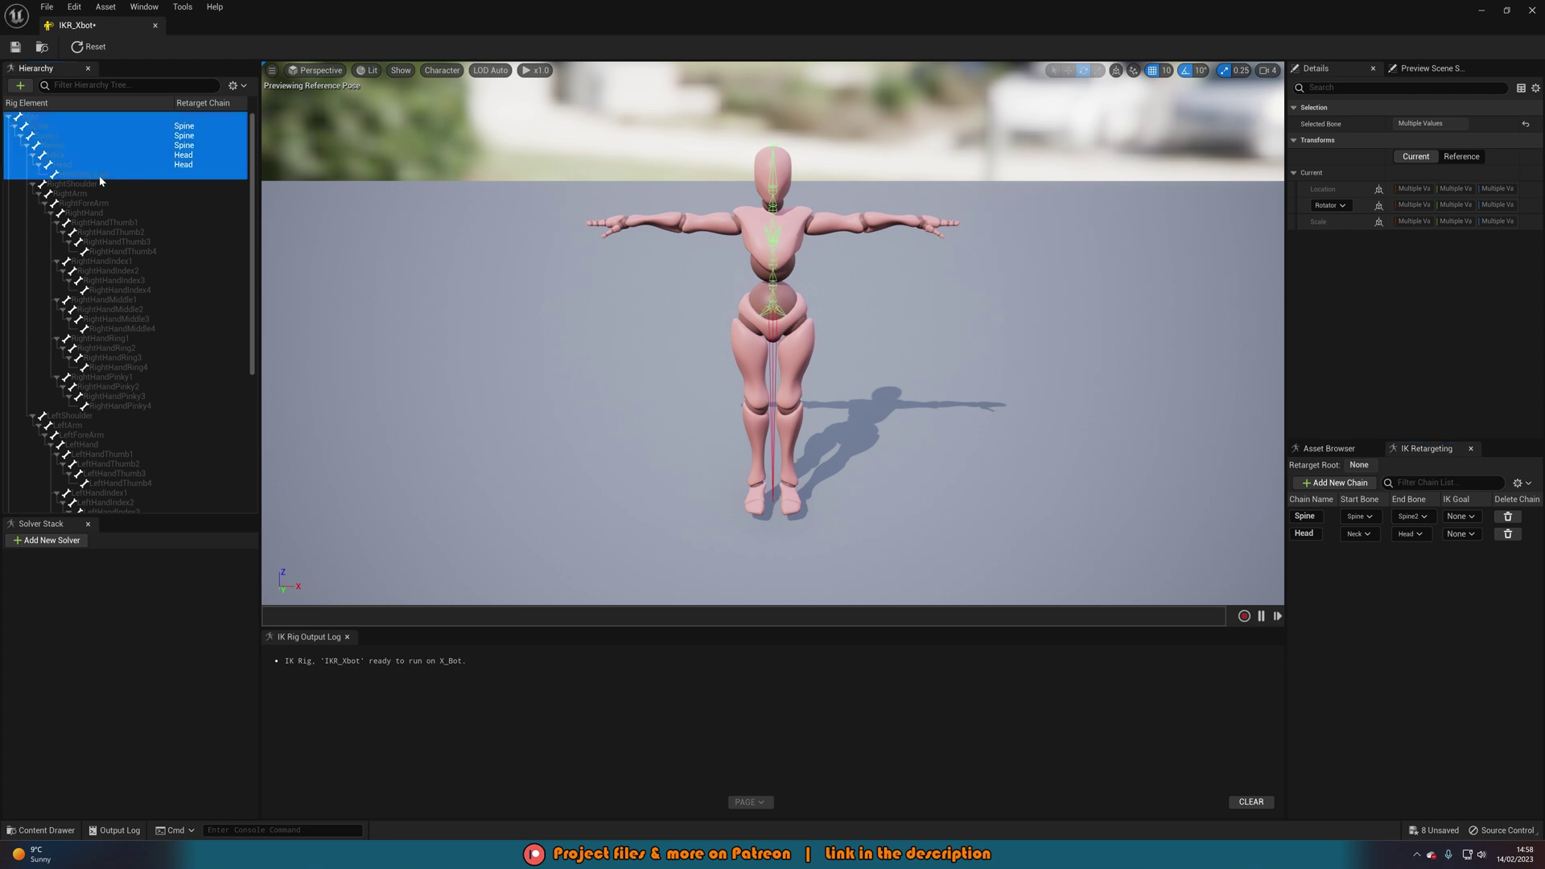
left_click(100, 174)
left_click(73, 154)
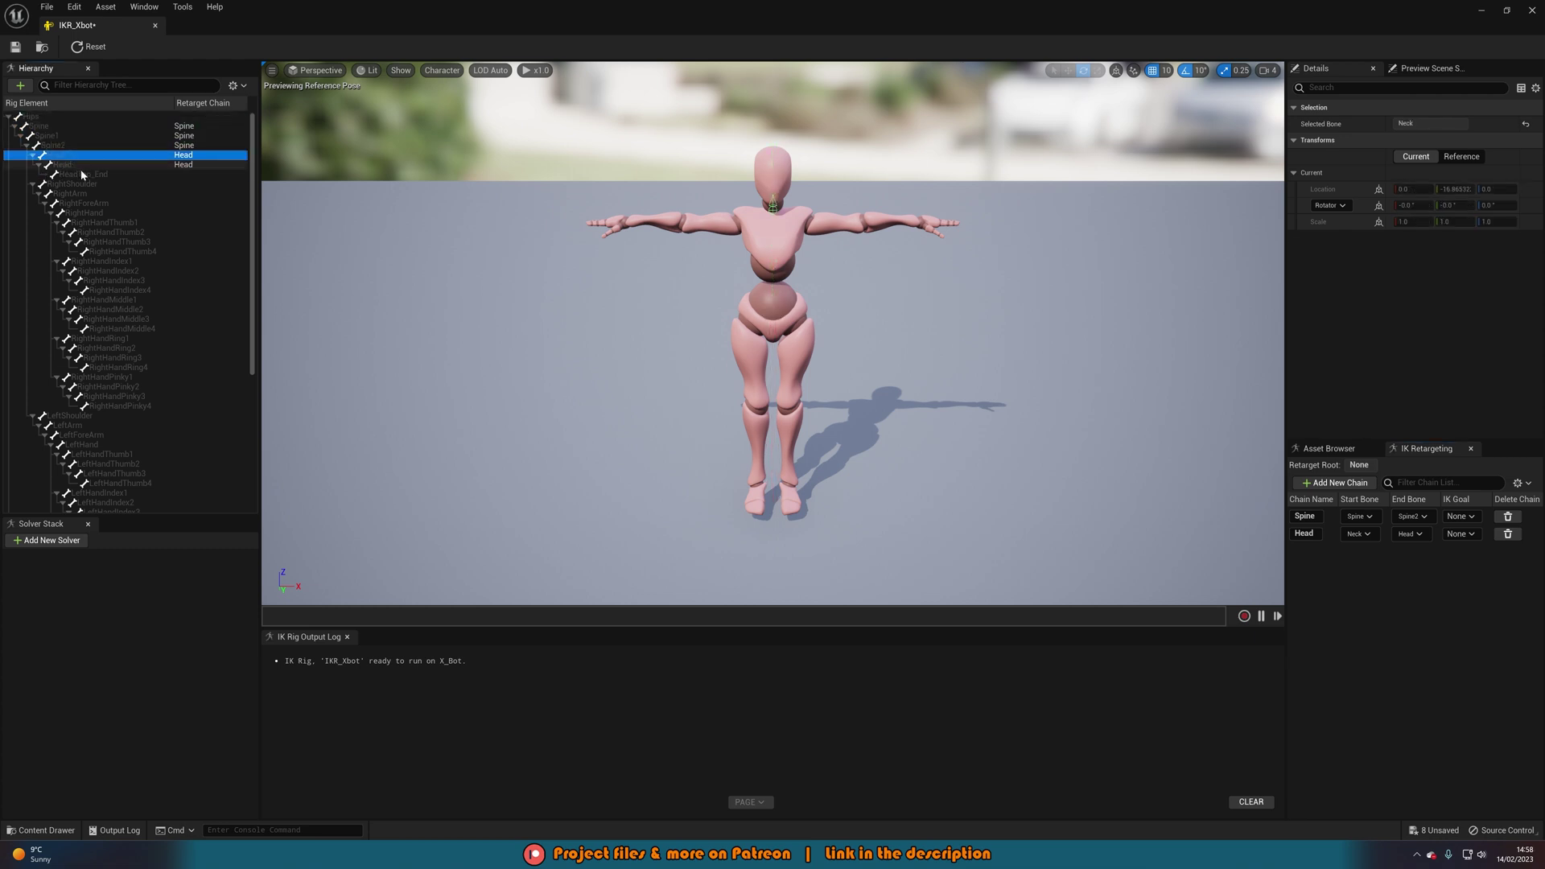
left_click(80, 174, "shift")
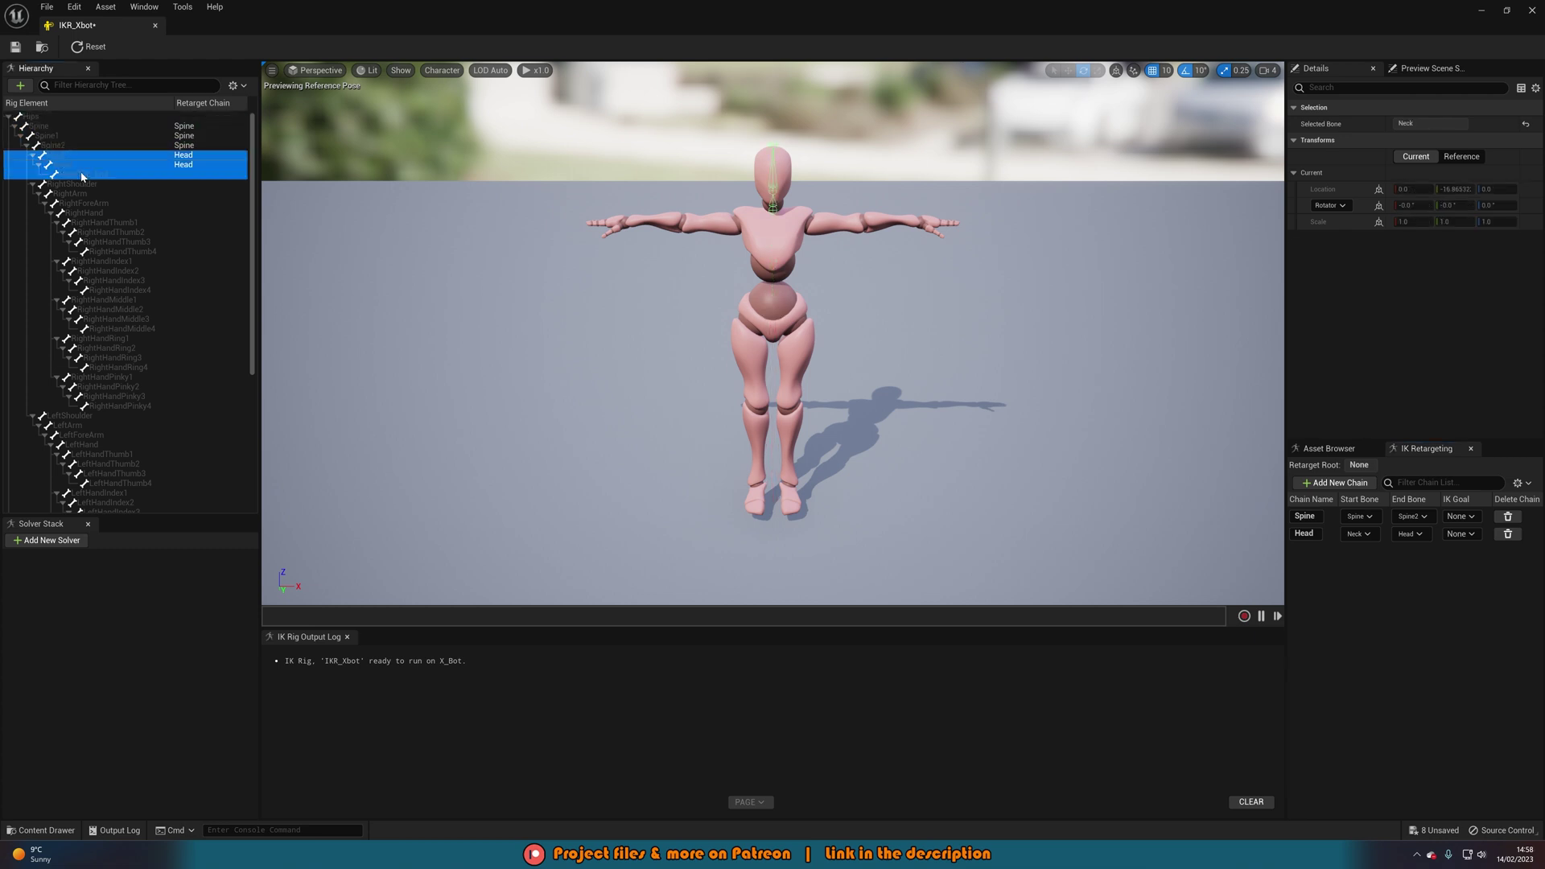
left_click(1410, 534)
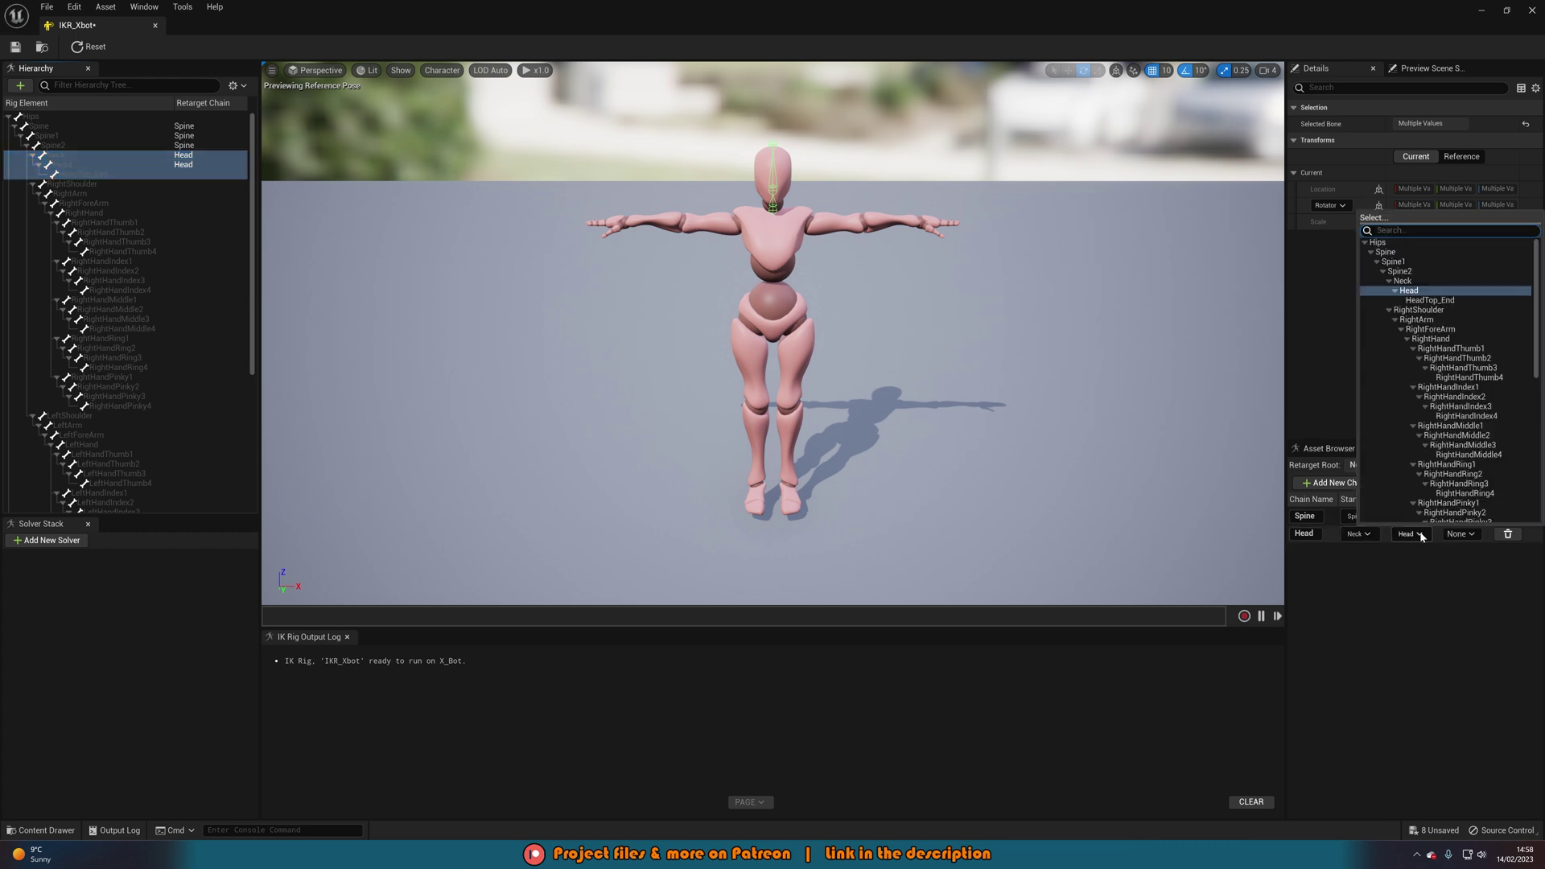
left_click(1429, 300)
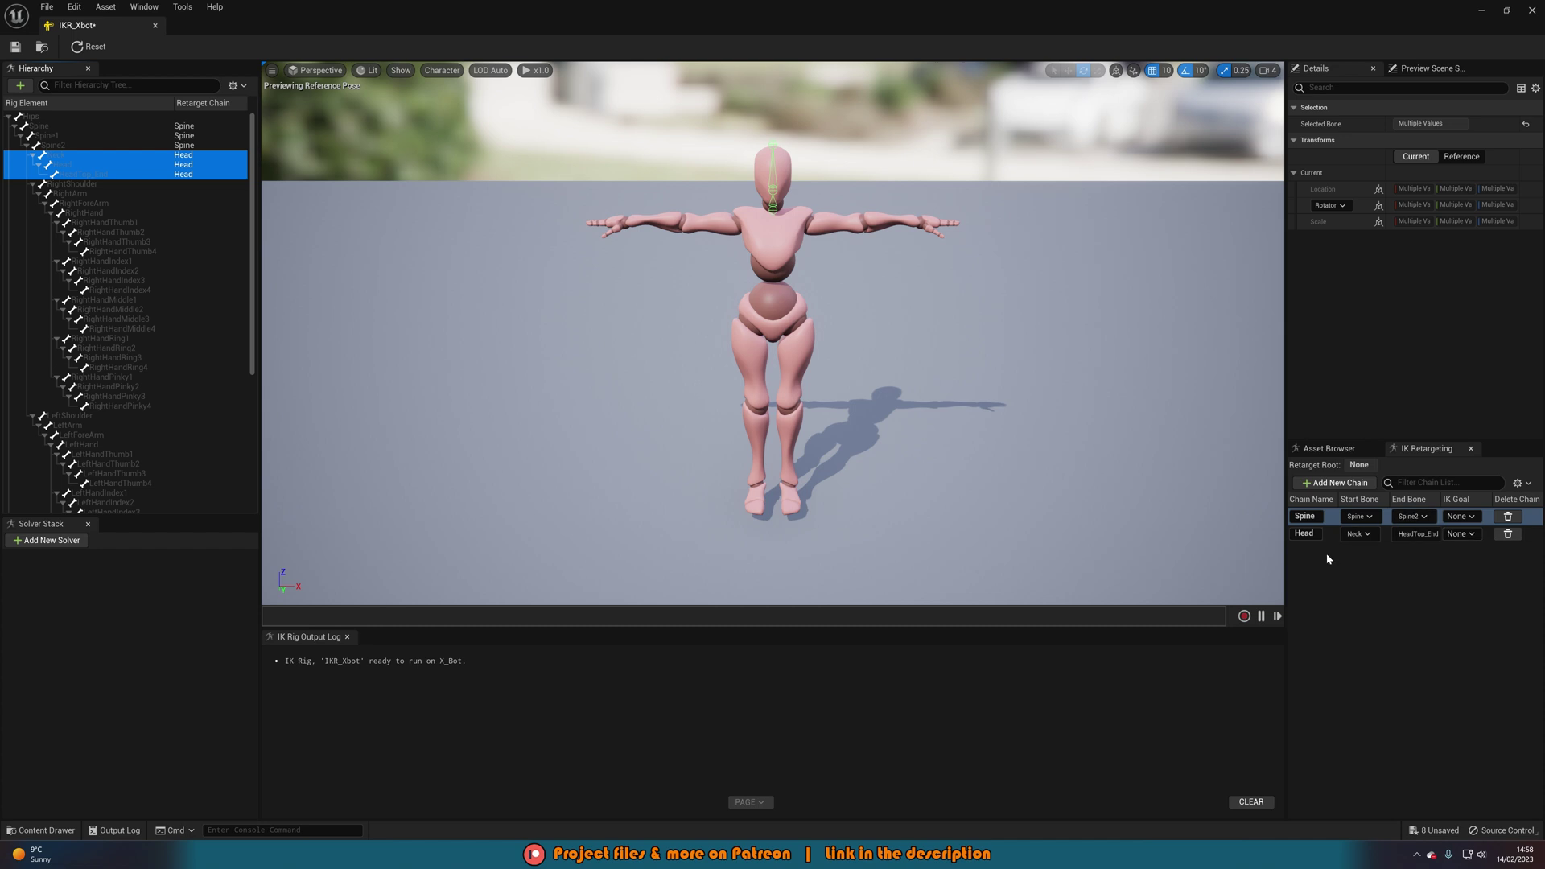
Select RightShoulder through the right-hand finger bones and add a RightArm chain with no goal.
left_click(145, 184)
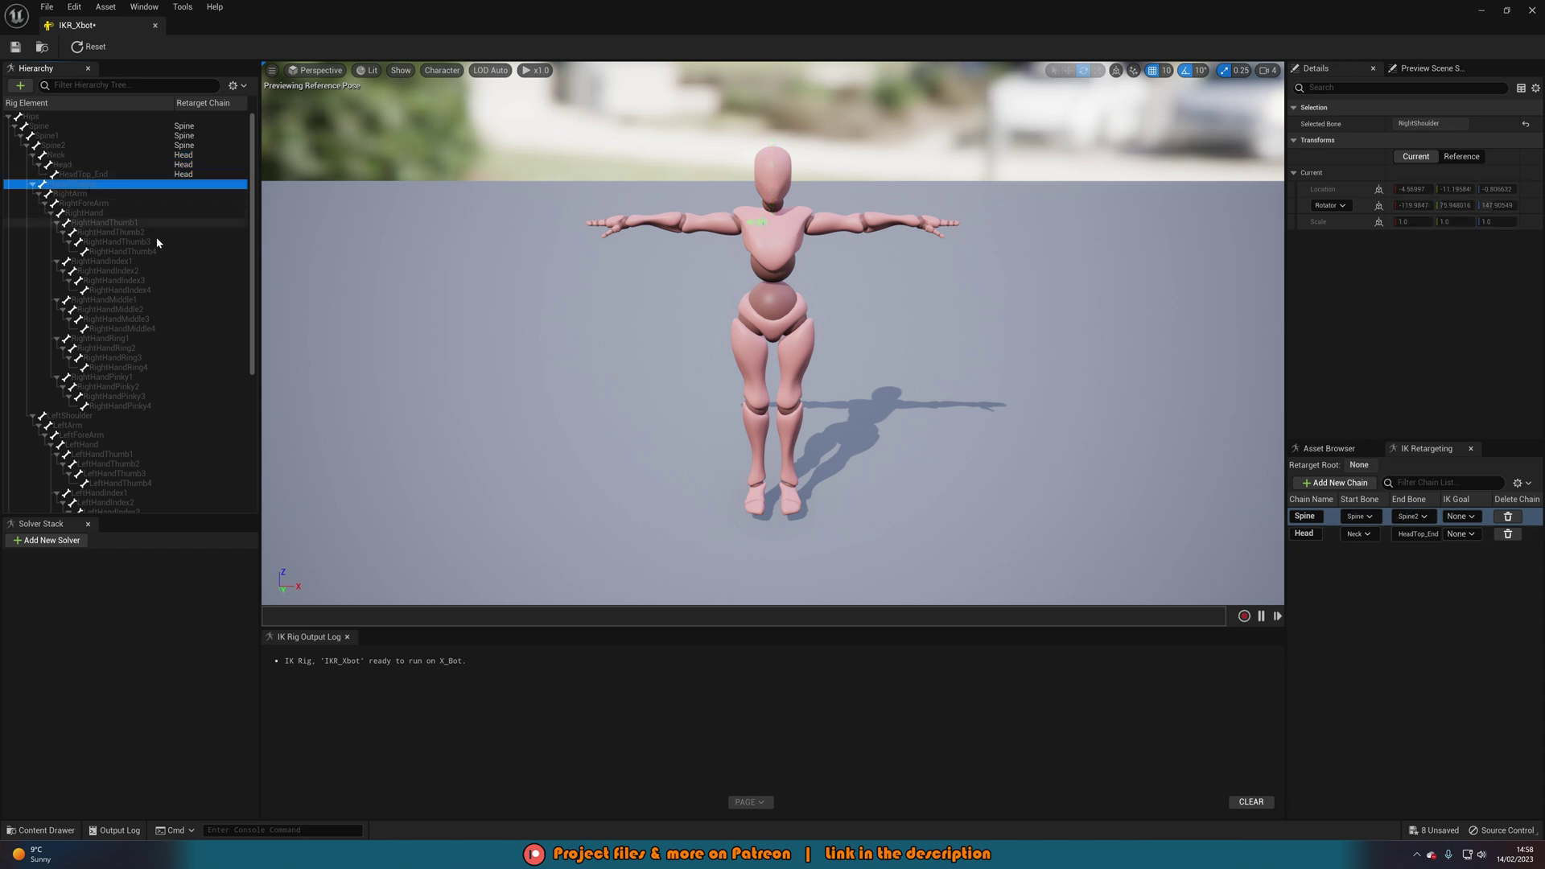
left_click(120, 212, "shift")
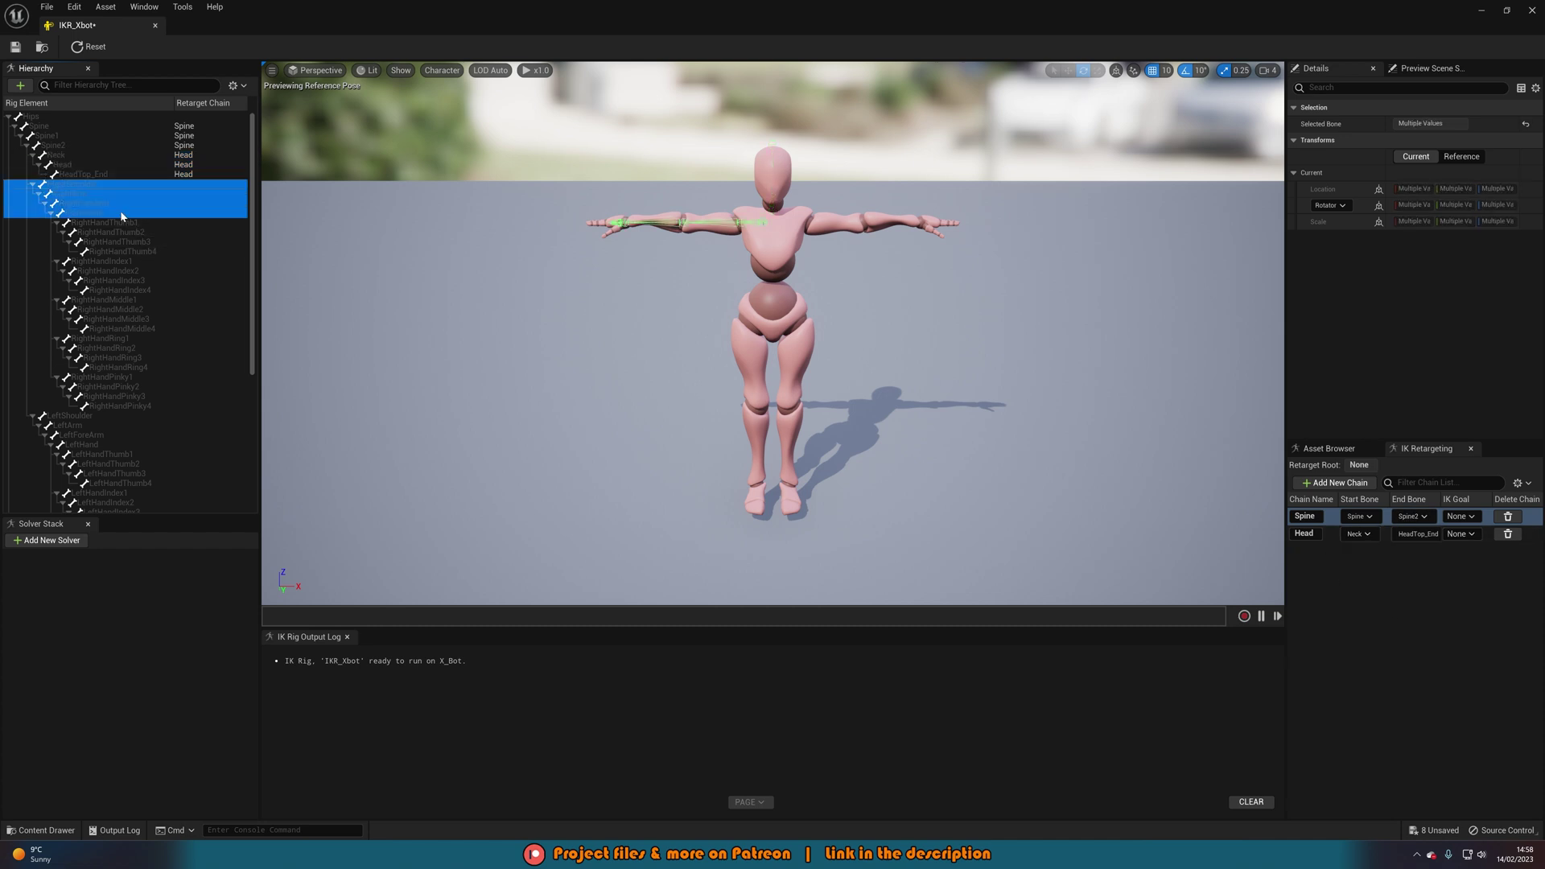
left_click(120, 405, "shift")
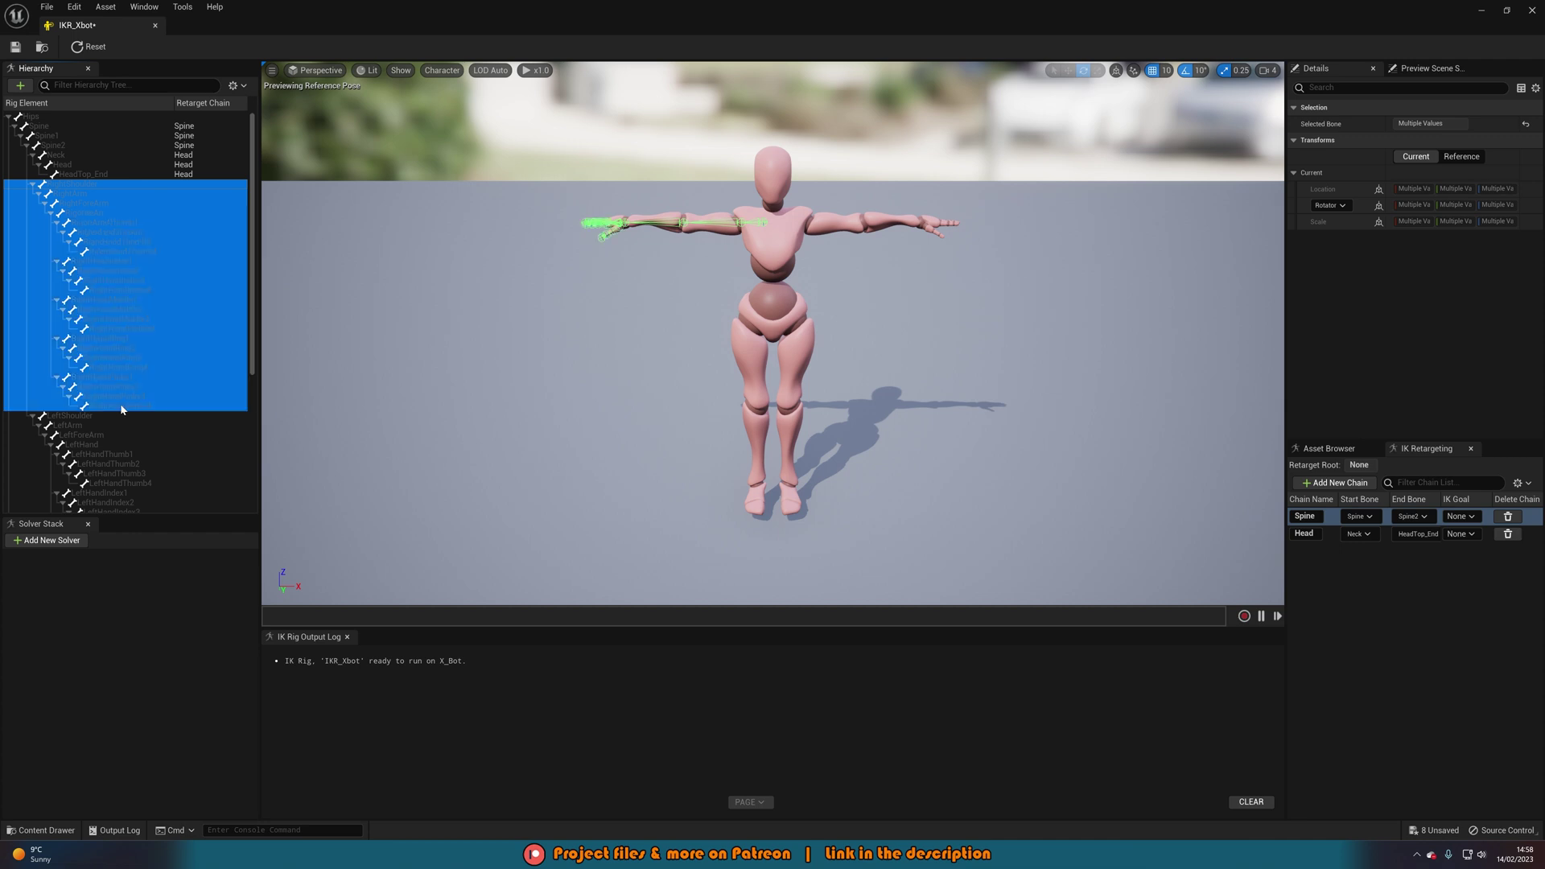
left_click(1336, 482)
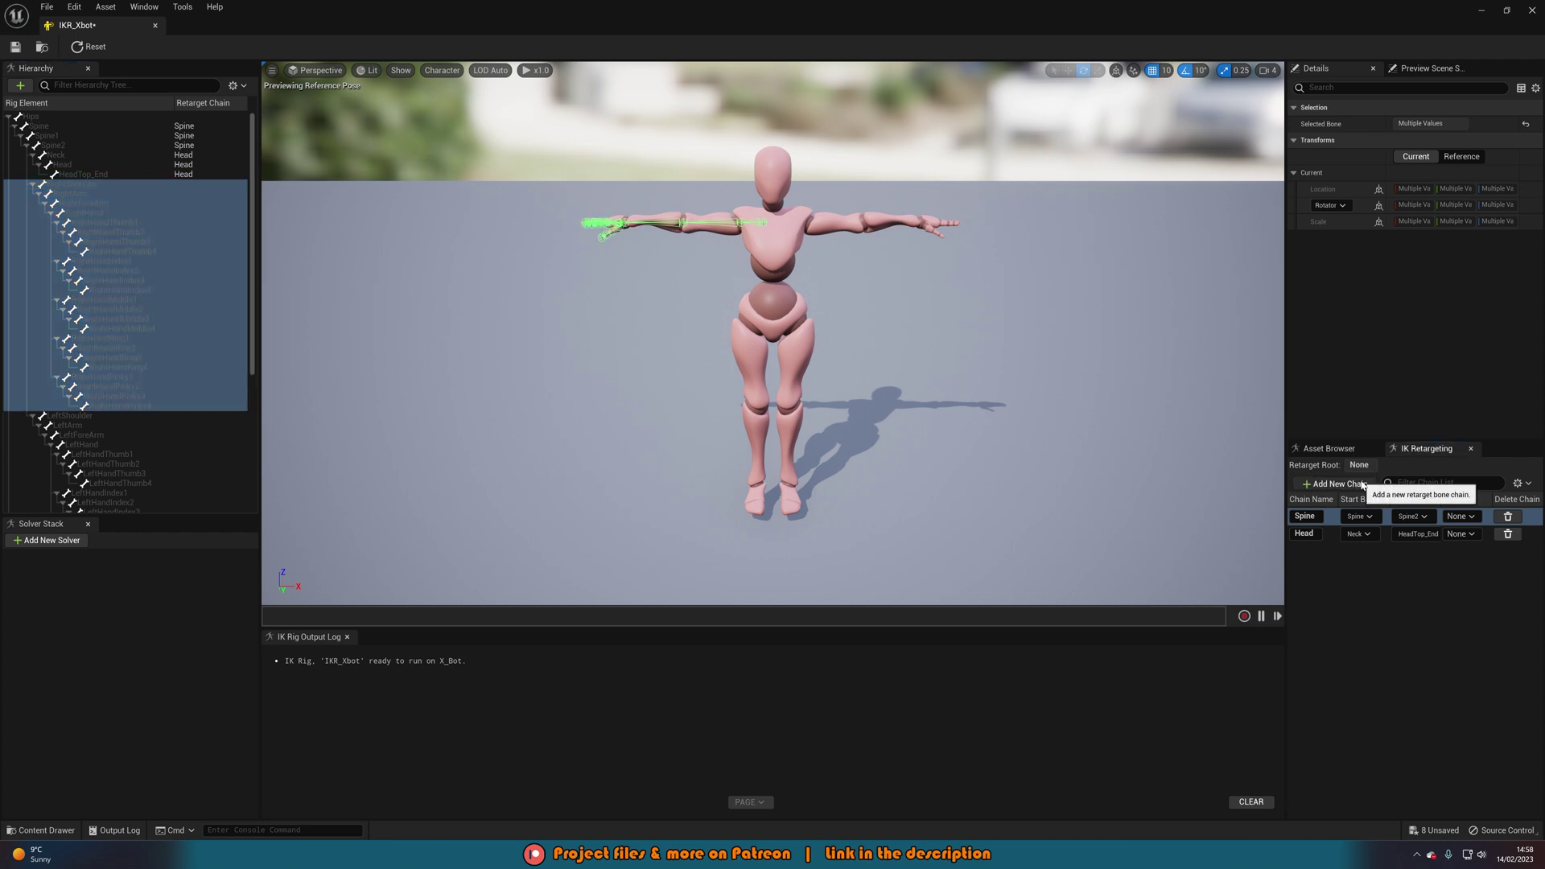
left_click(842, 500)
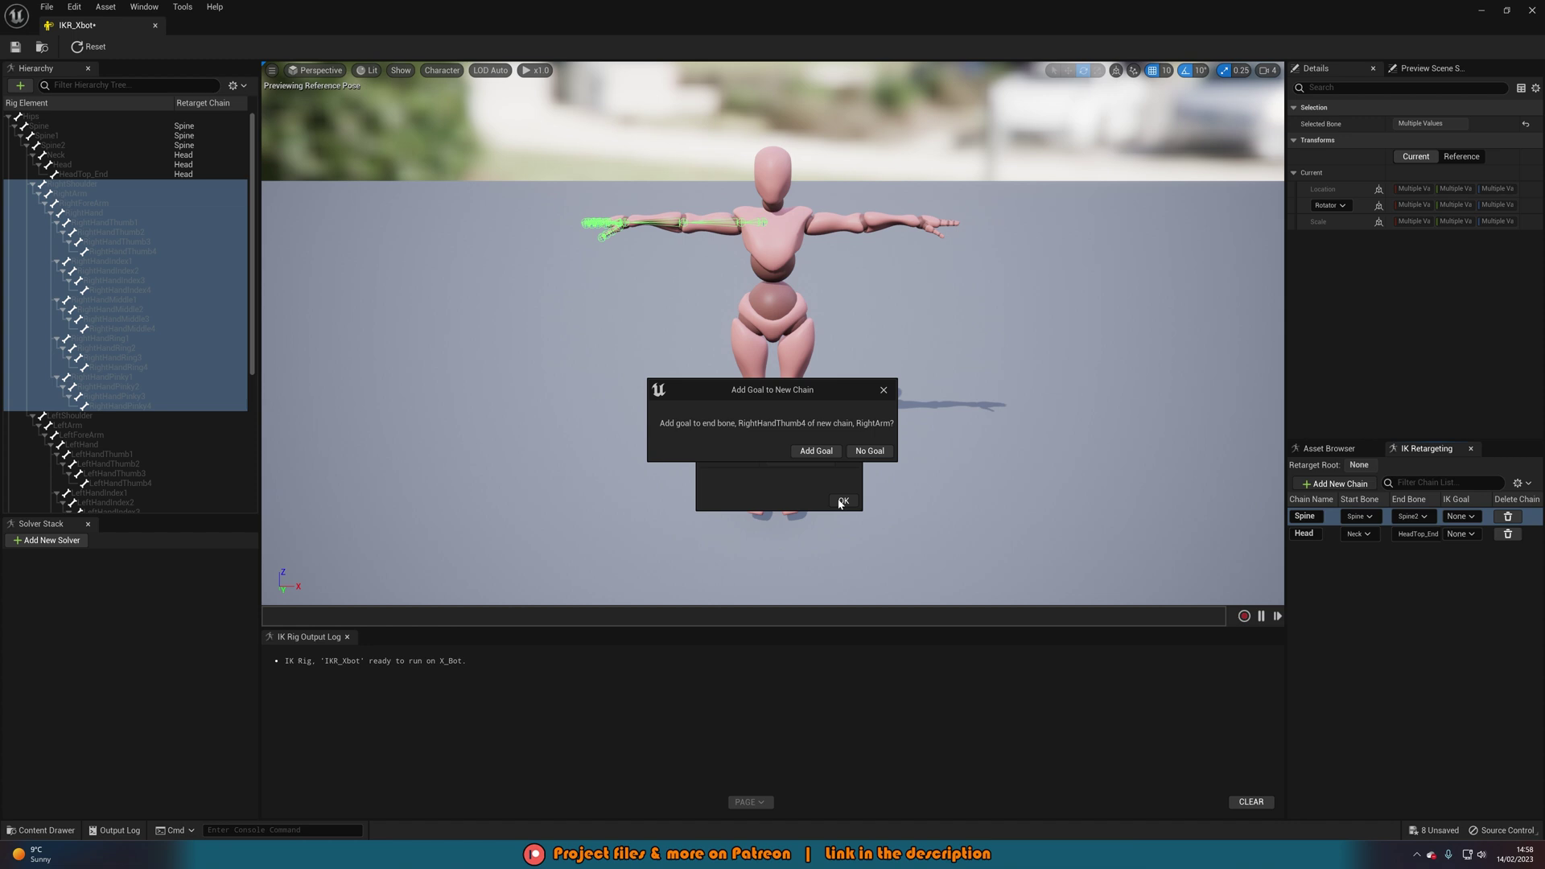
left_click(872, 449)
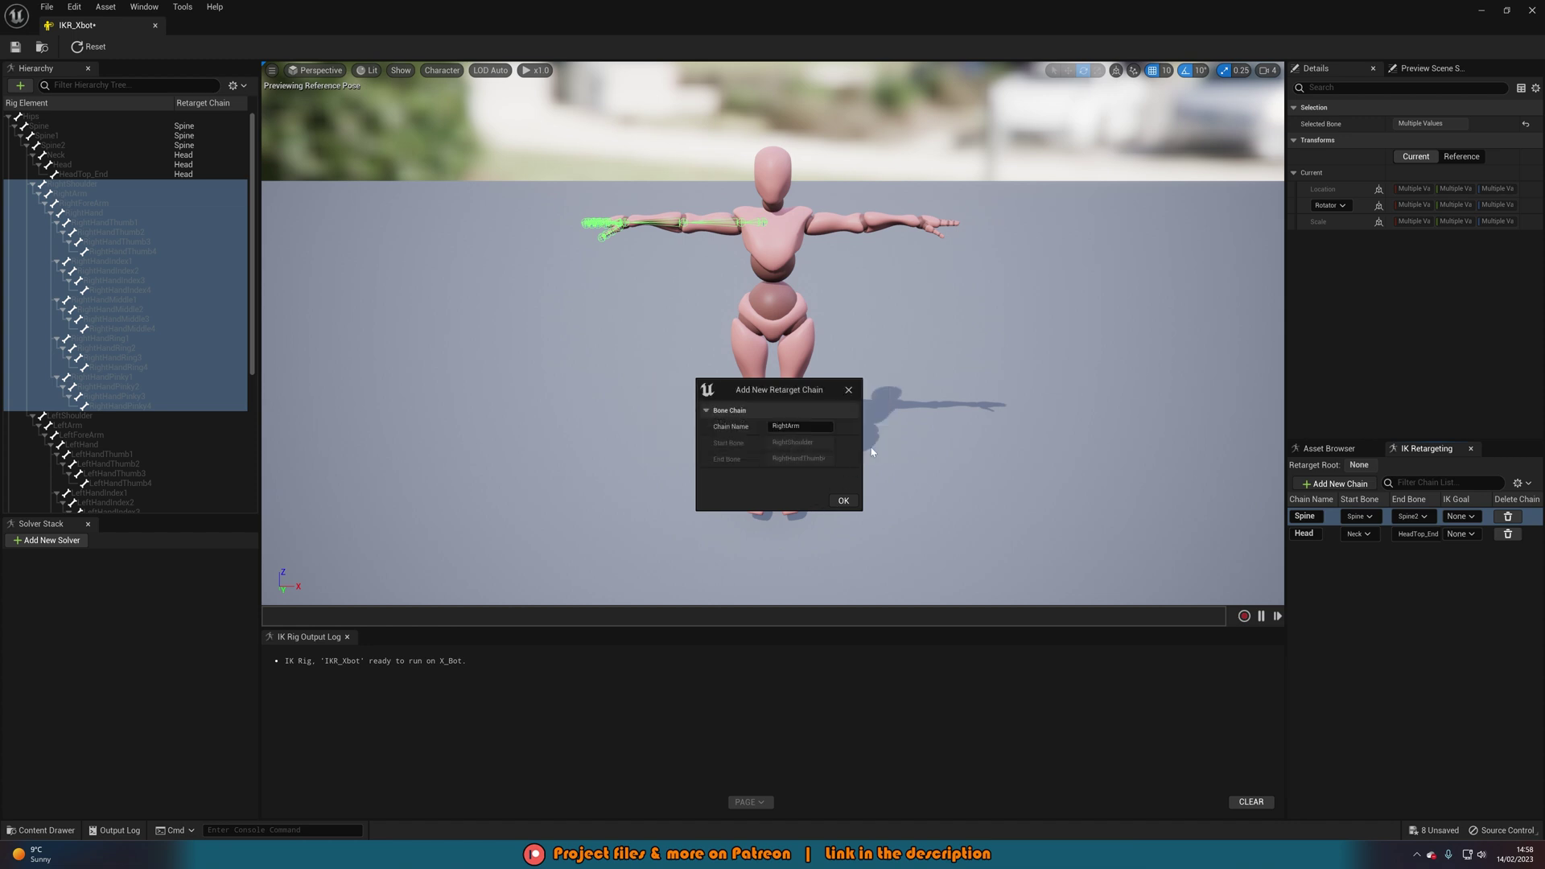
Accept the extra chains ending at RightHandIndex4, Middle4, Ring4 and Pinky4, all without goals.
left_click(843, 501)
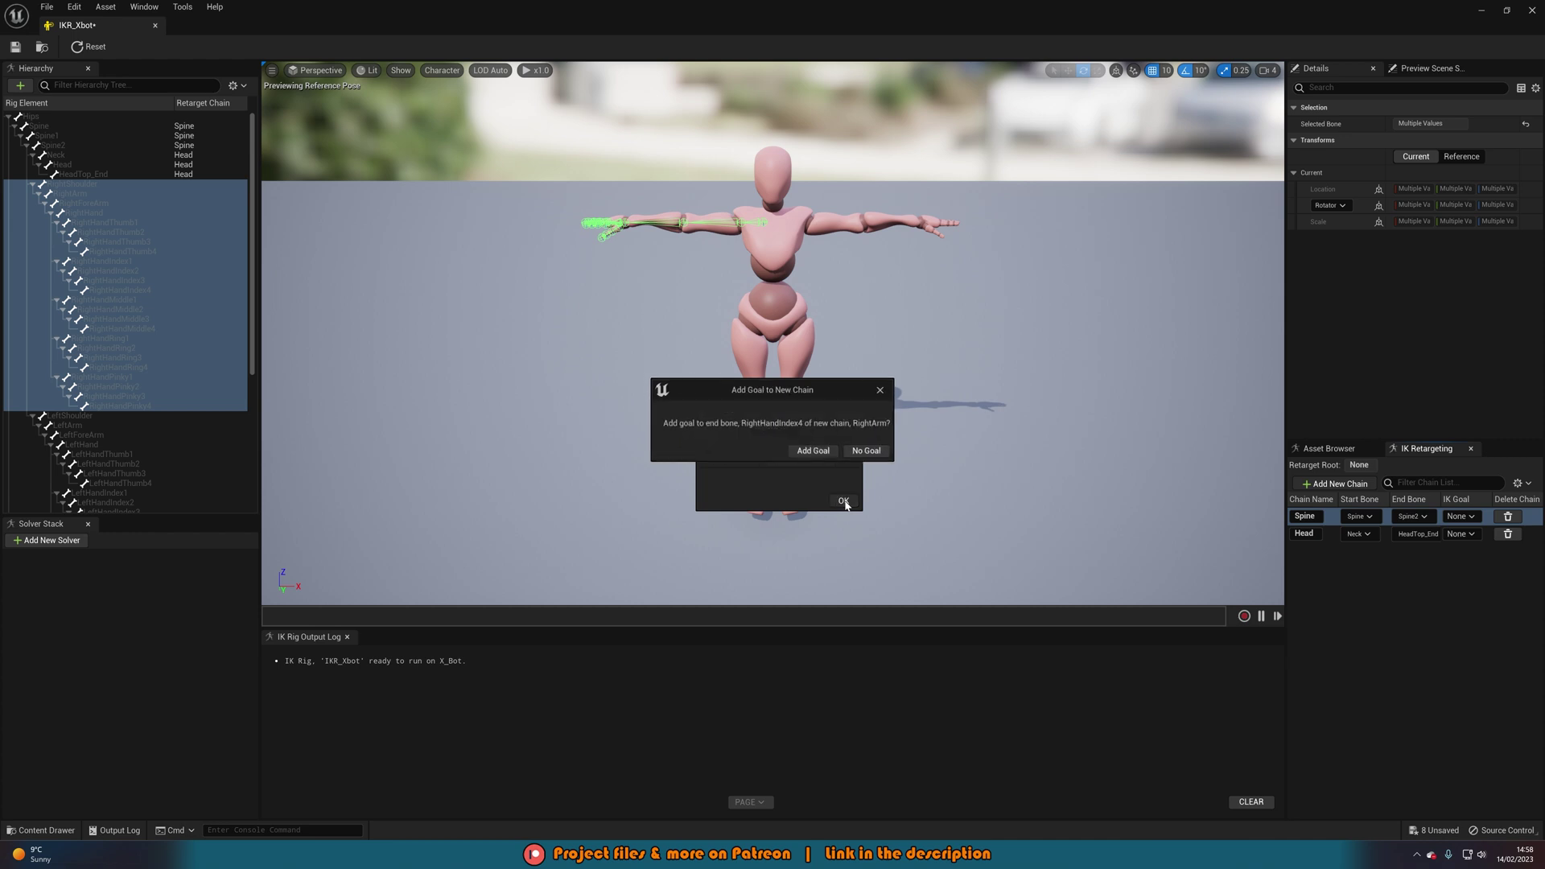
left_click(868, 454)
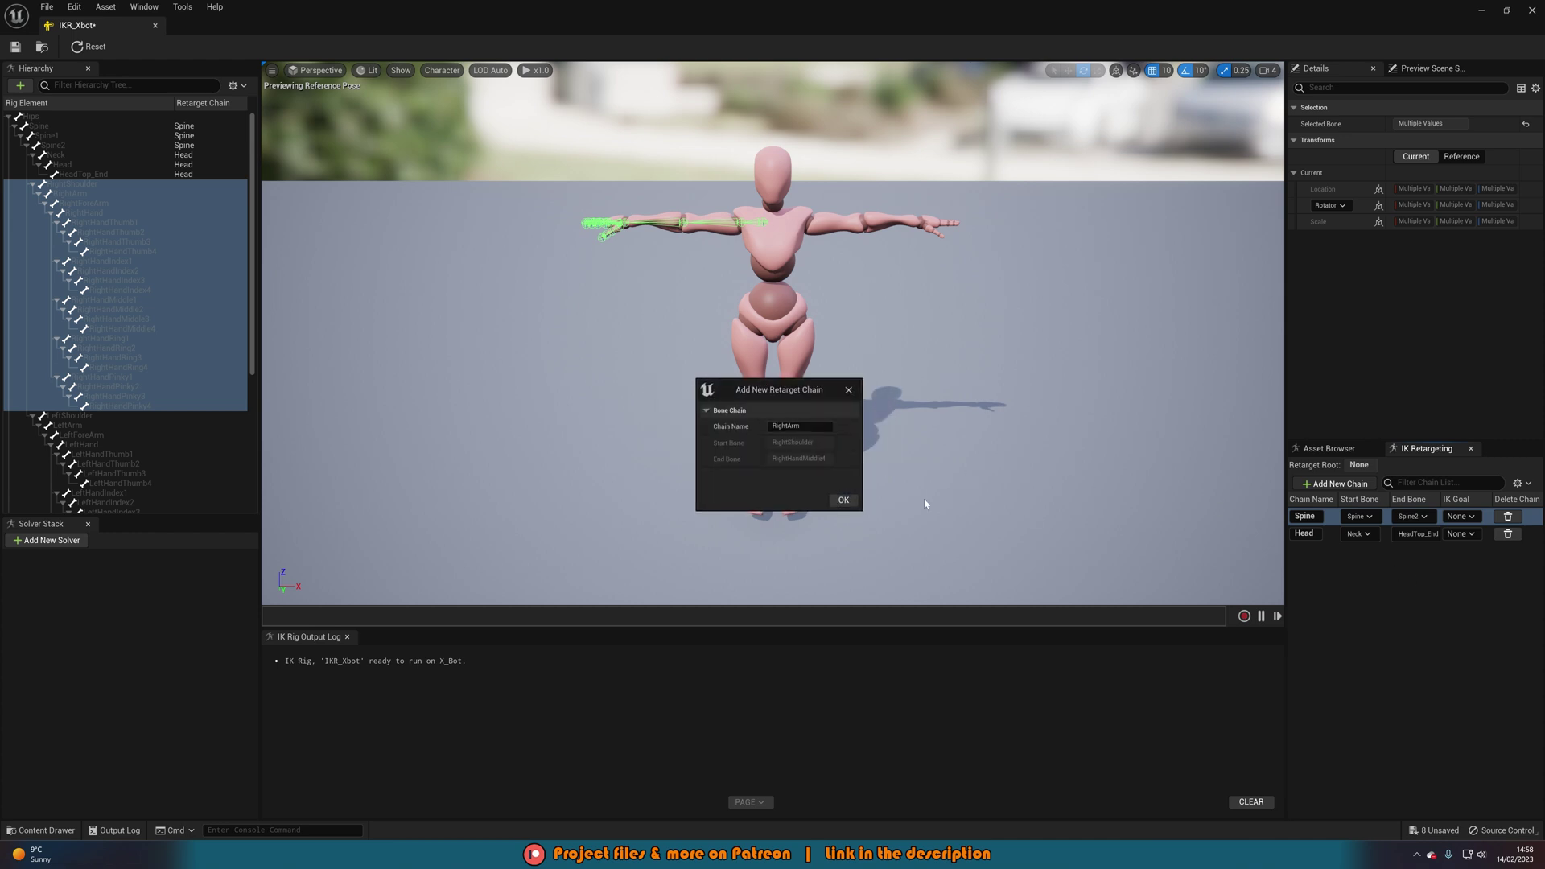
left_click(842, 501)
left_click(869, 454)
left_click(842, 501)
left_click(868, 453)
left_click(842, 501)
left_click(858, 448)
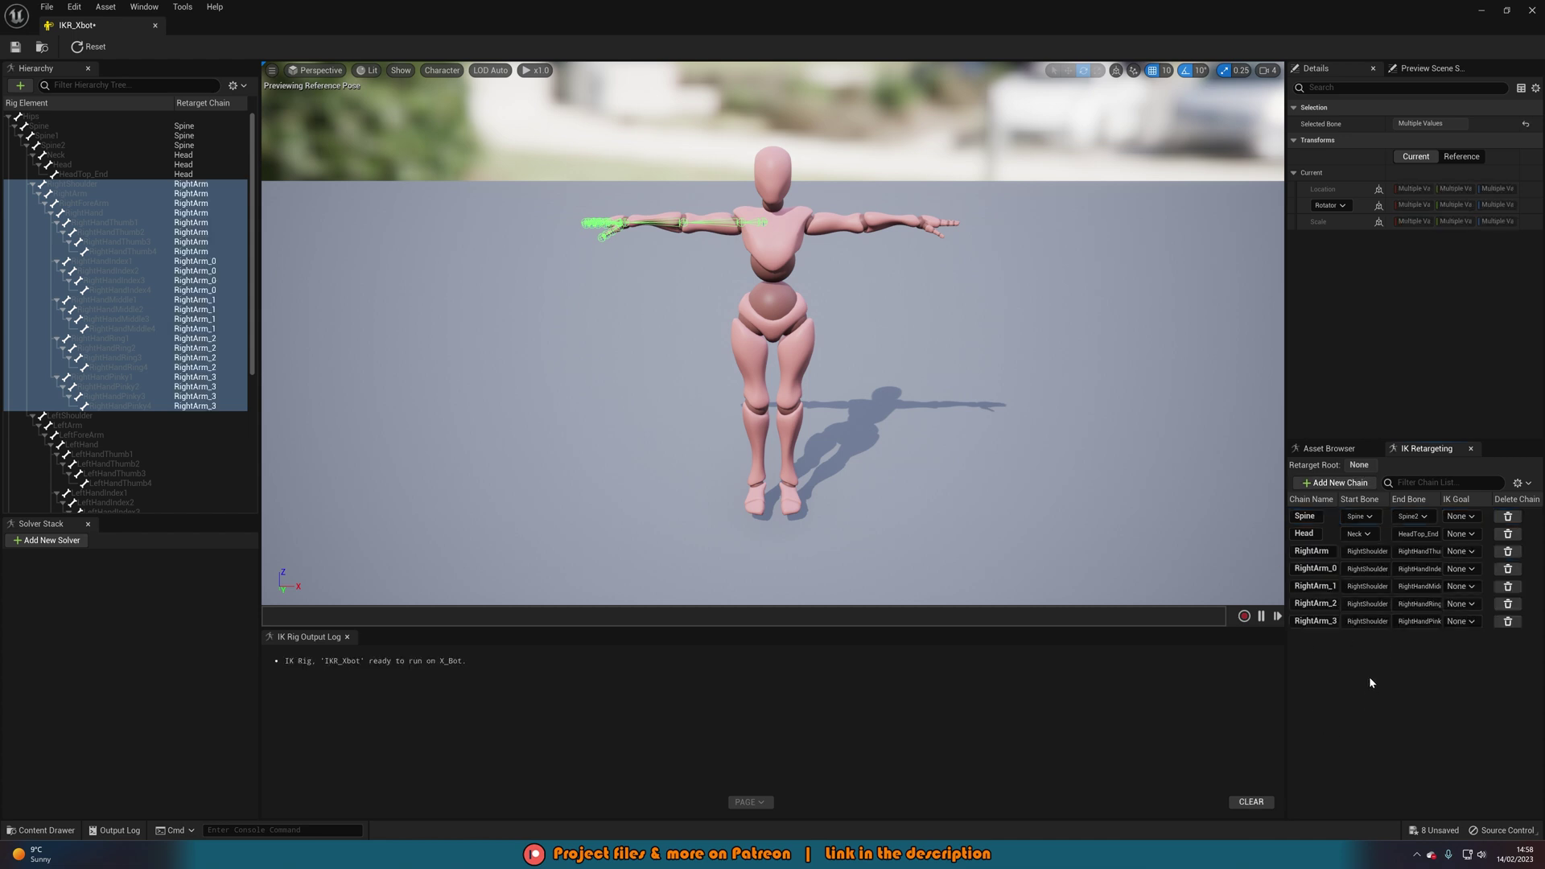
Delete the duplicate chains RightArm_0 through RightArm_3.
left_click(1508, 569)
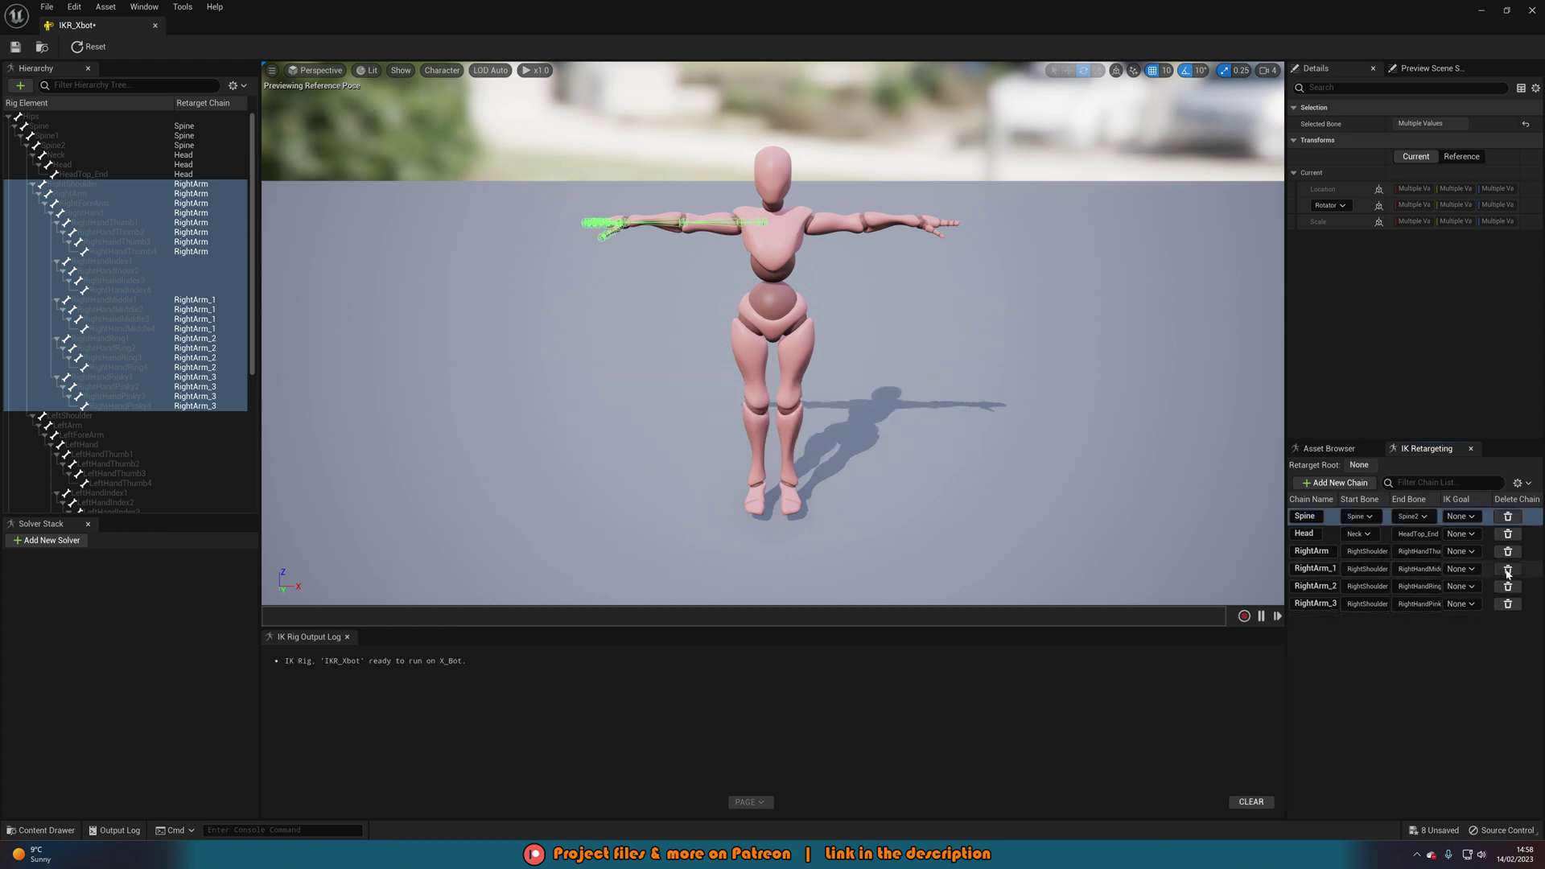
left_click(1508, 568)
left_click(1508, 569)
left_click(1508, 569)
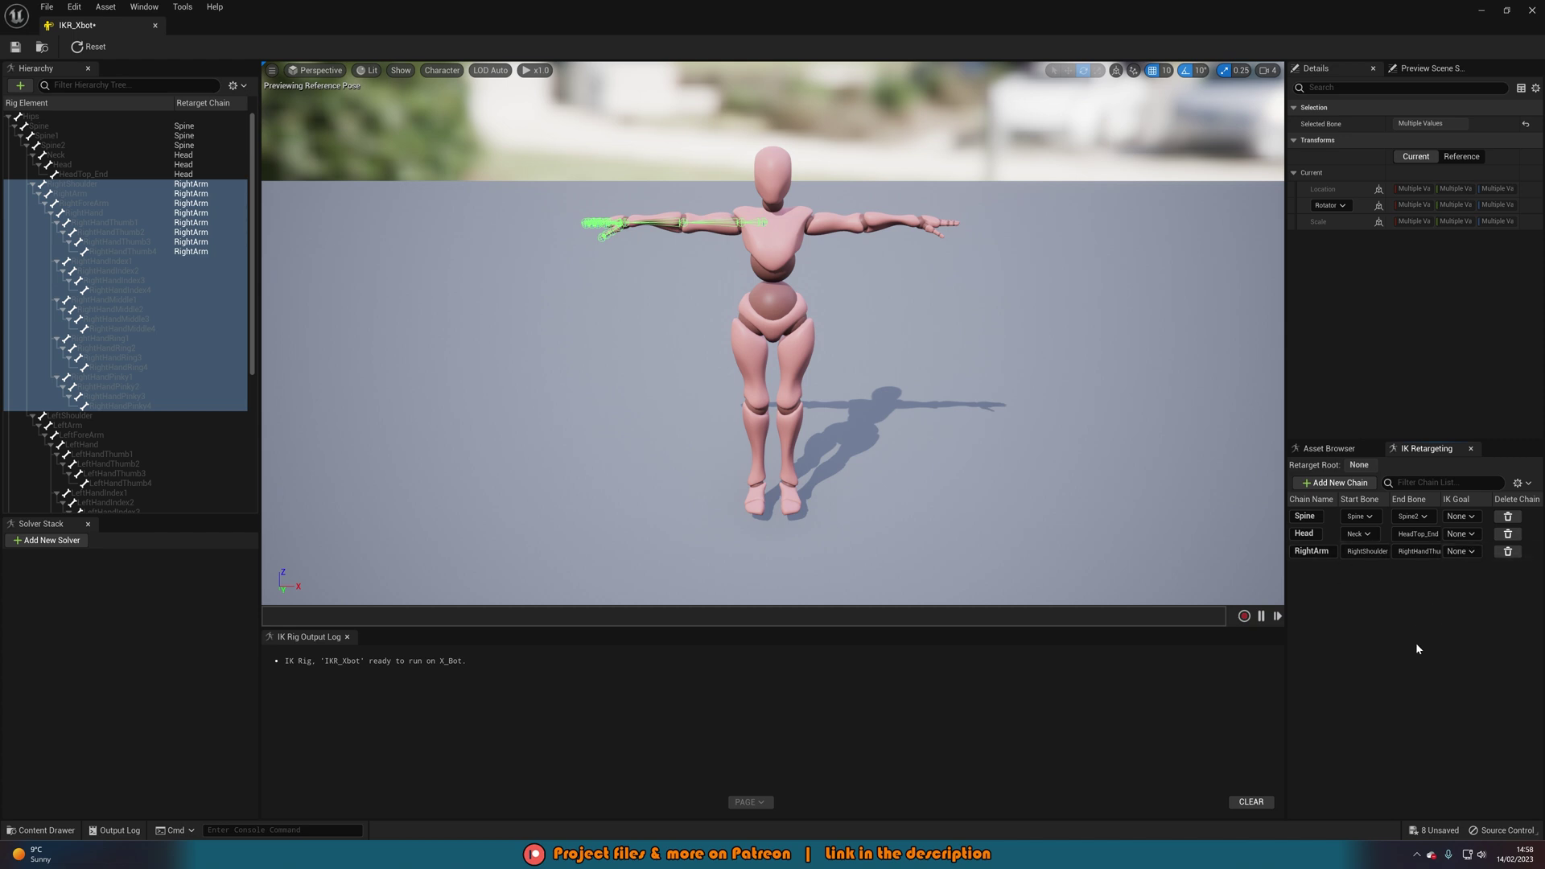
Add a LeftArm chain from LeftShoulder to LeftHandPinky4 with no goal, dismissing extra finger prompts.
left_click(120, 417)
scroll(121, 418, "down", 8)
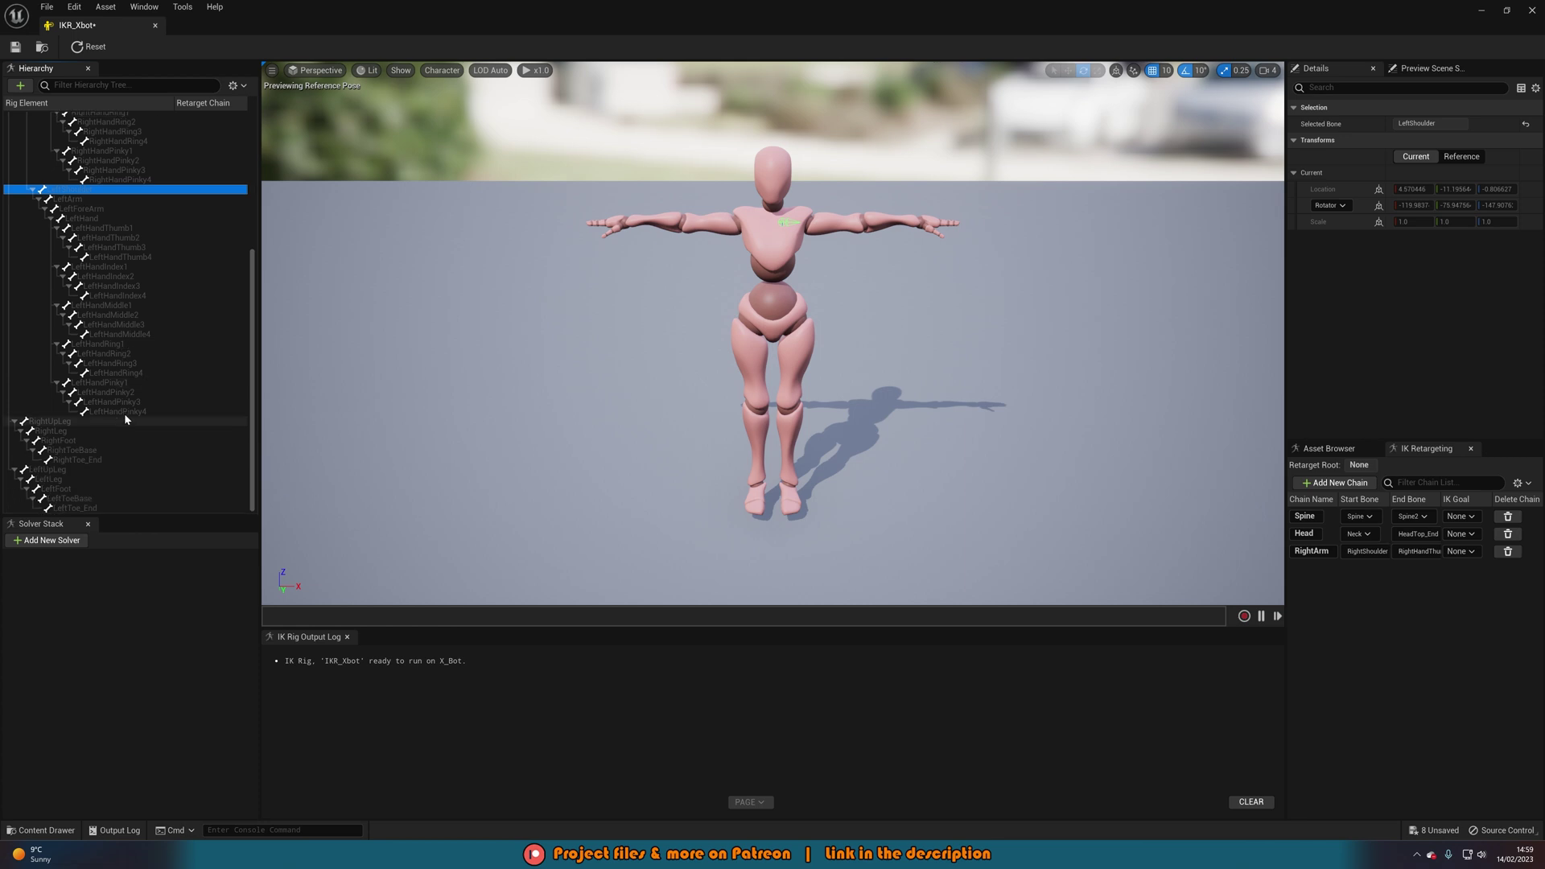
left_click(121, 412, "shift")
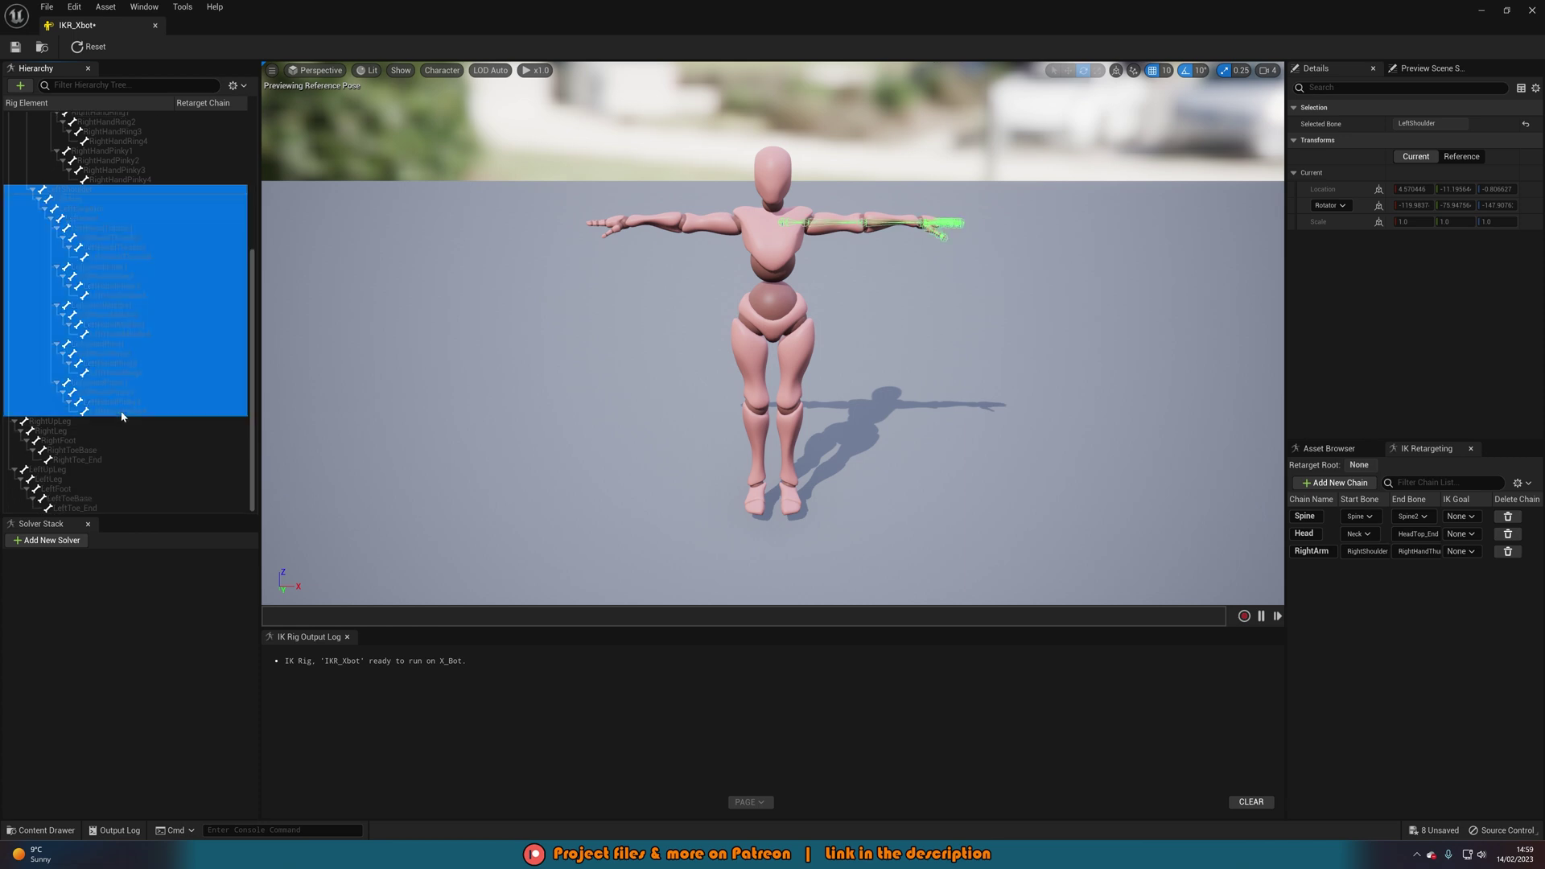
left_click(1336, 483)
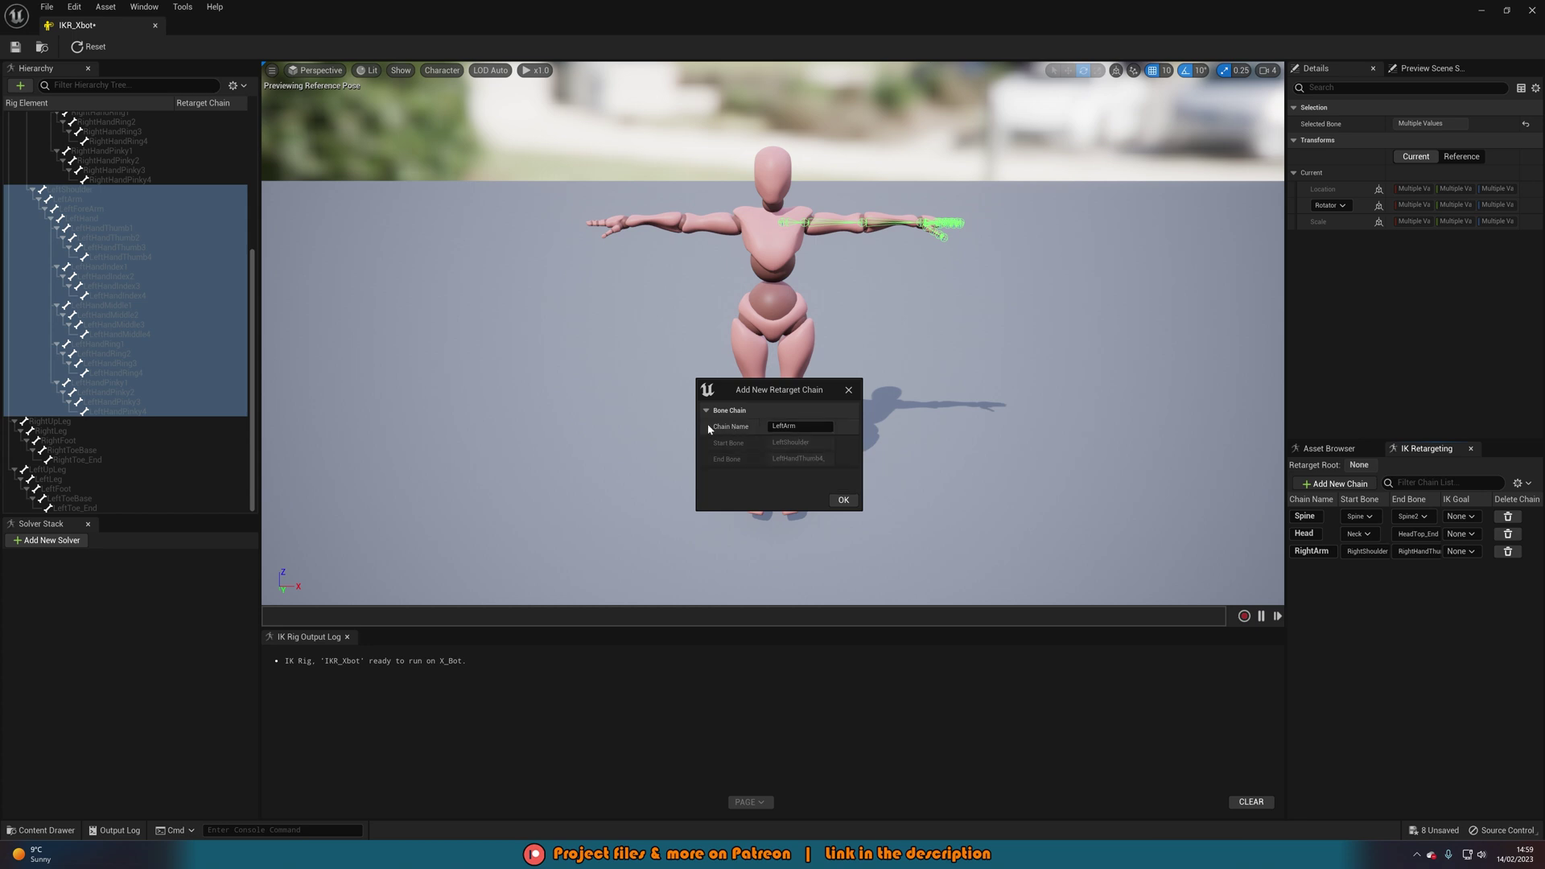
left_click(842, 500)
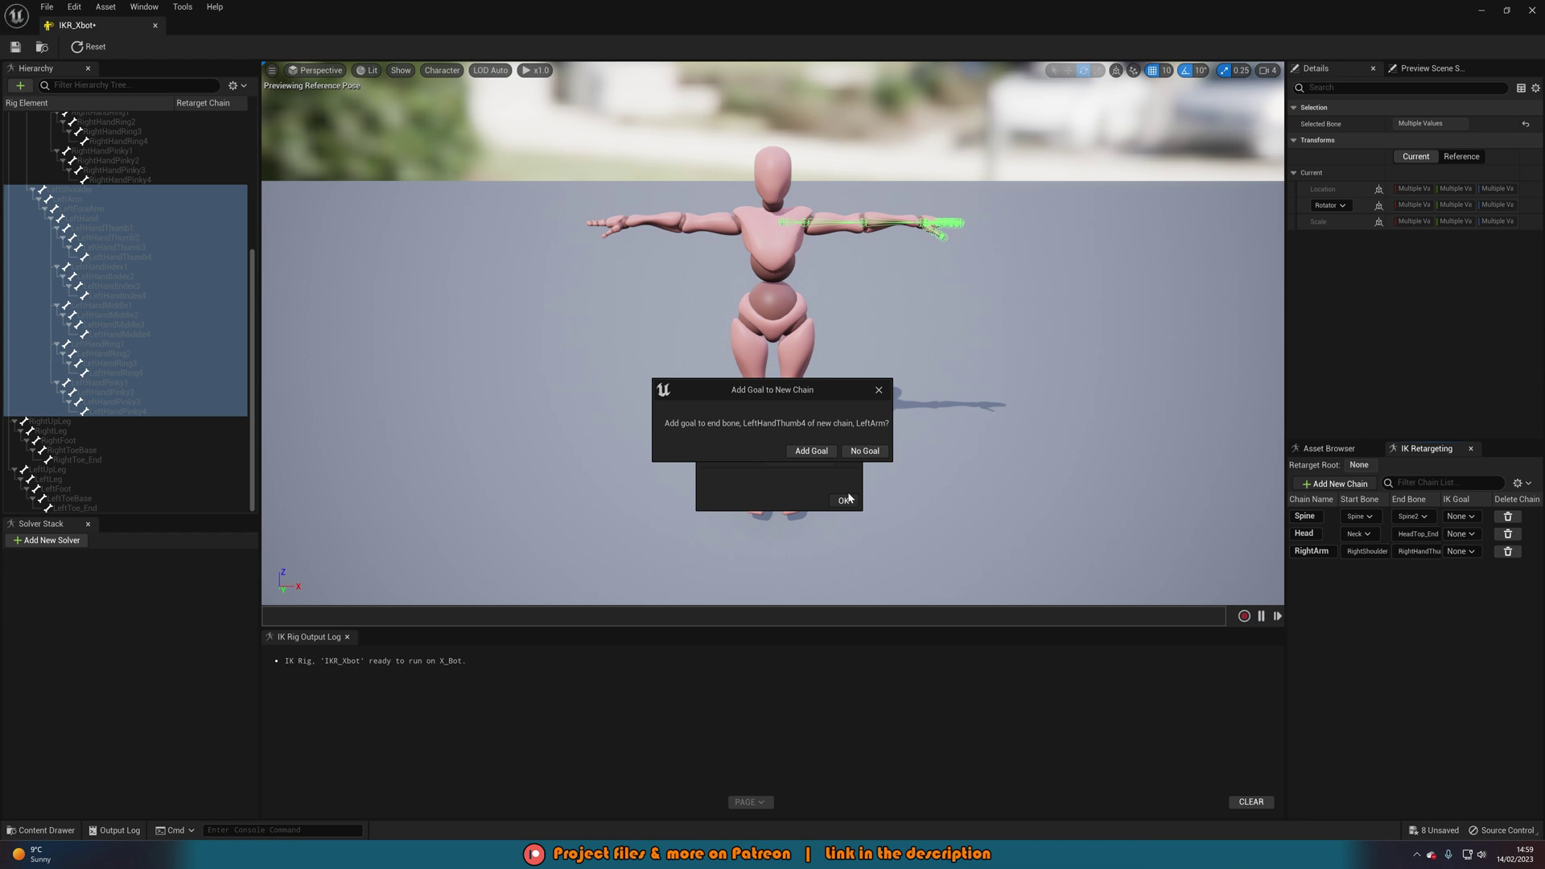
left_click(855, 451)
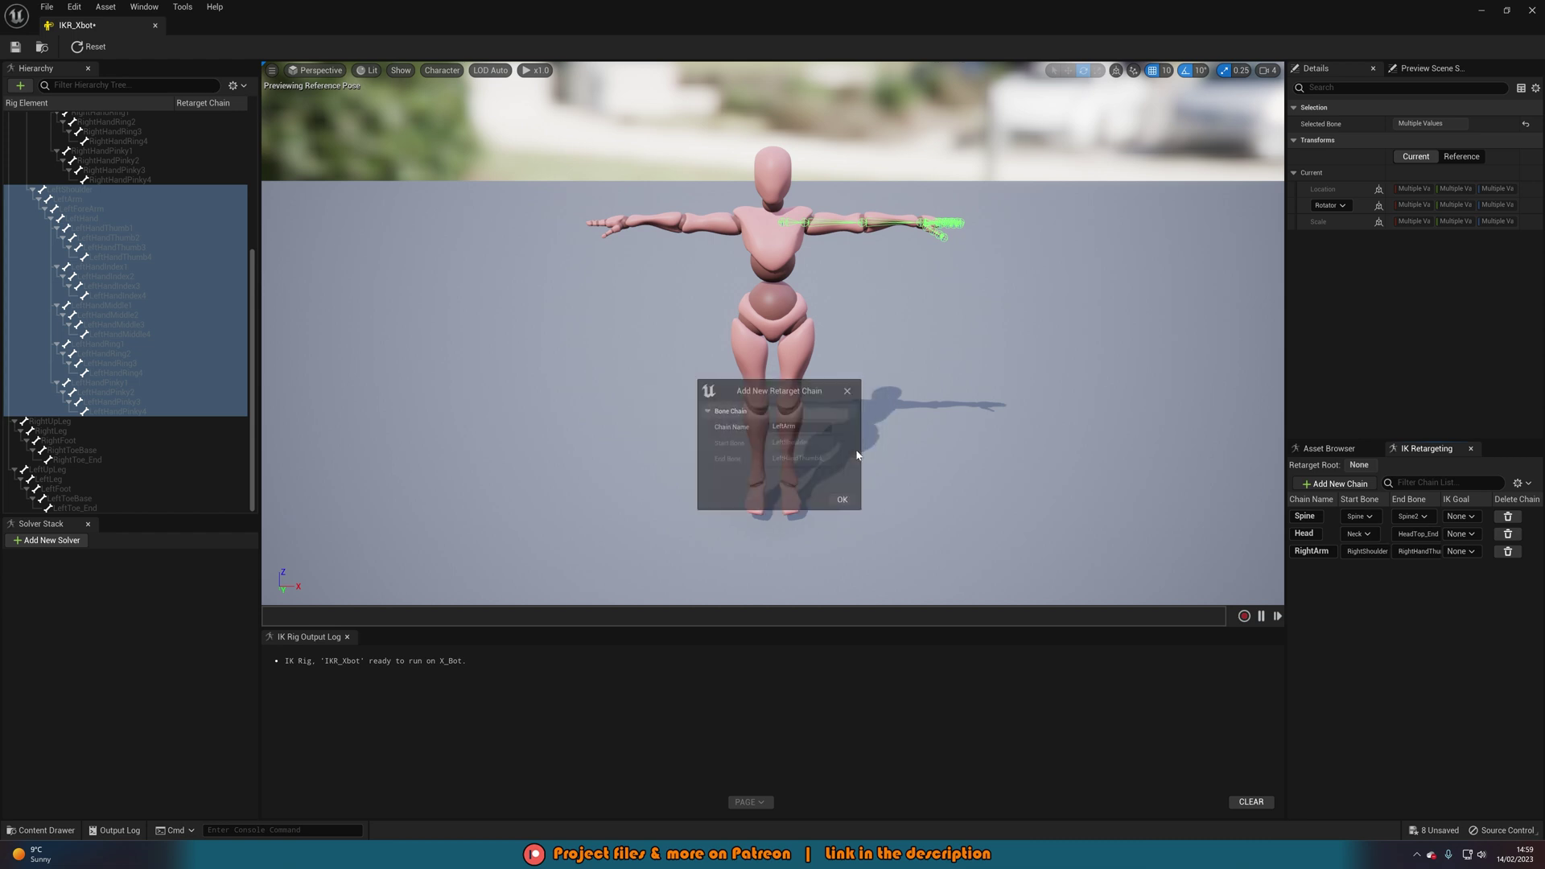
left_click(850, 391)
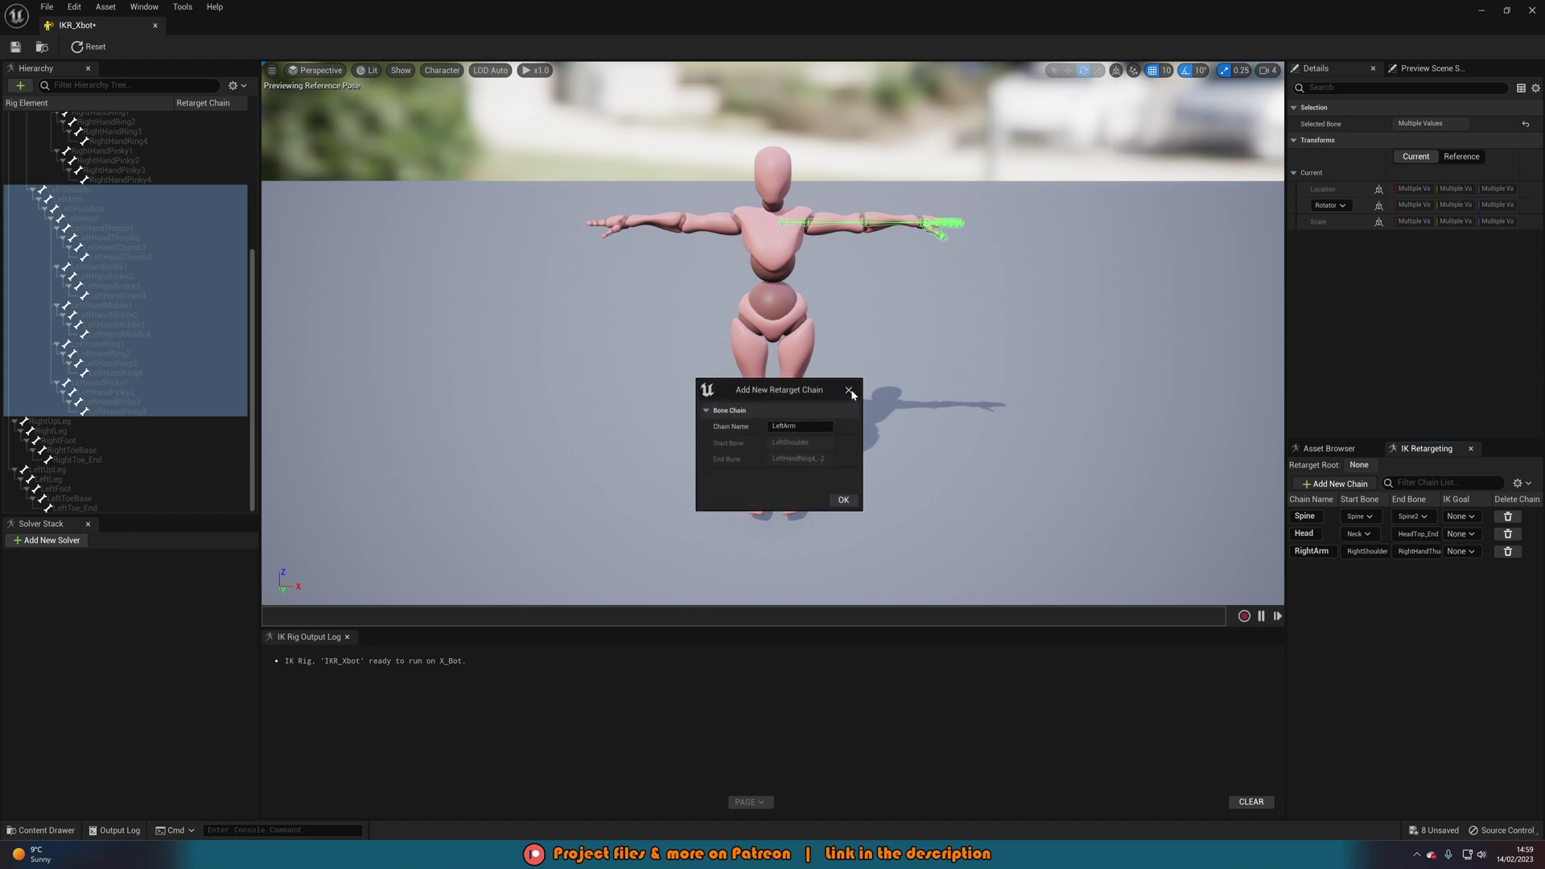
left_click(849, 391)
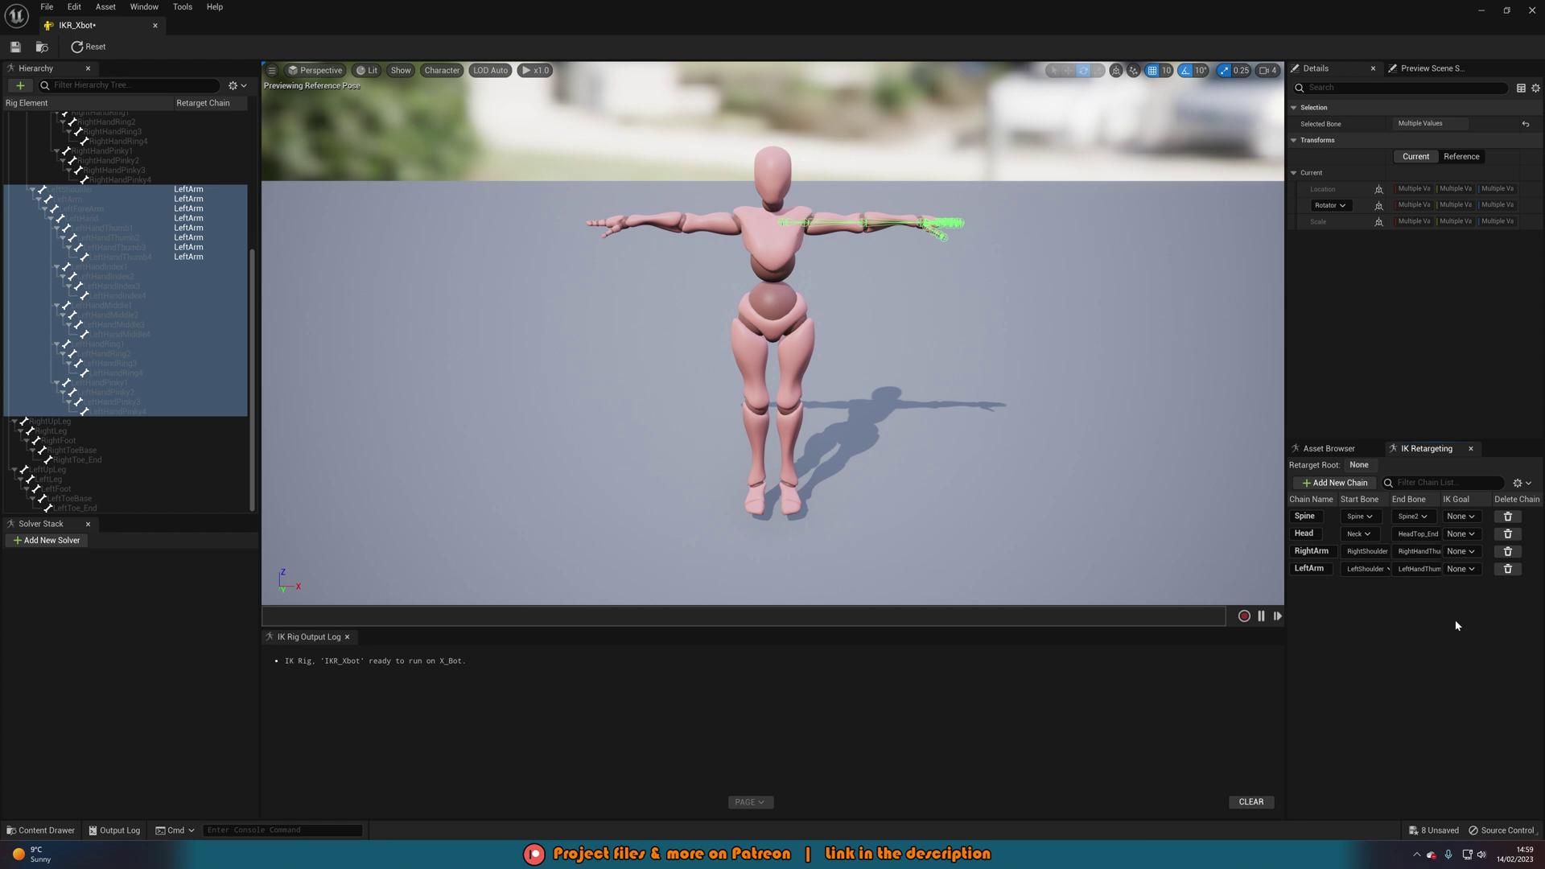
Add a RightLeg chain from RightUpLeg to RightToe_End with no IK goal.
left_click(90, 423)
left_click(89, 459, "shift")
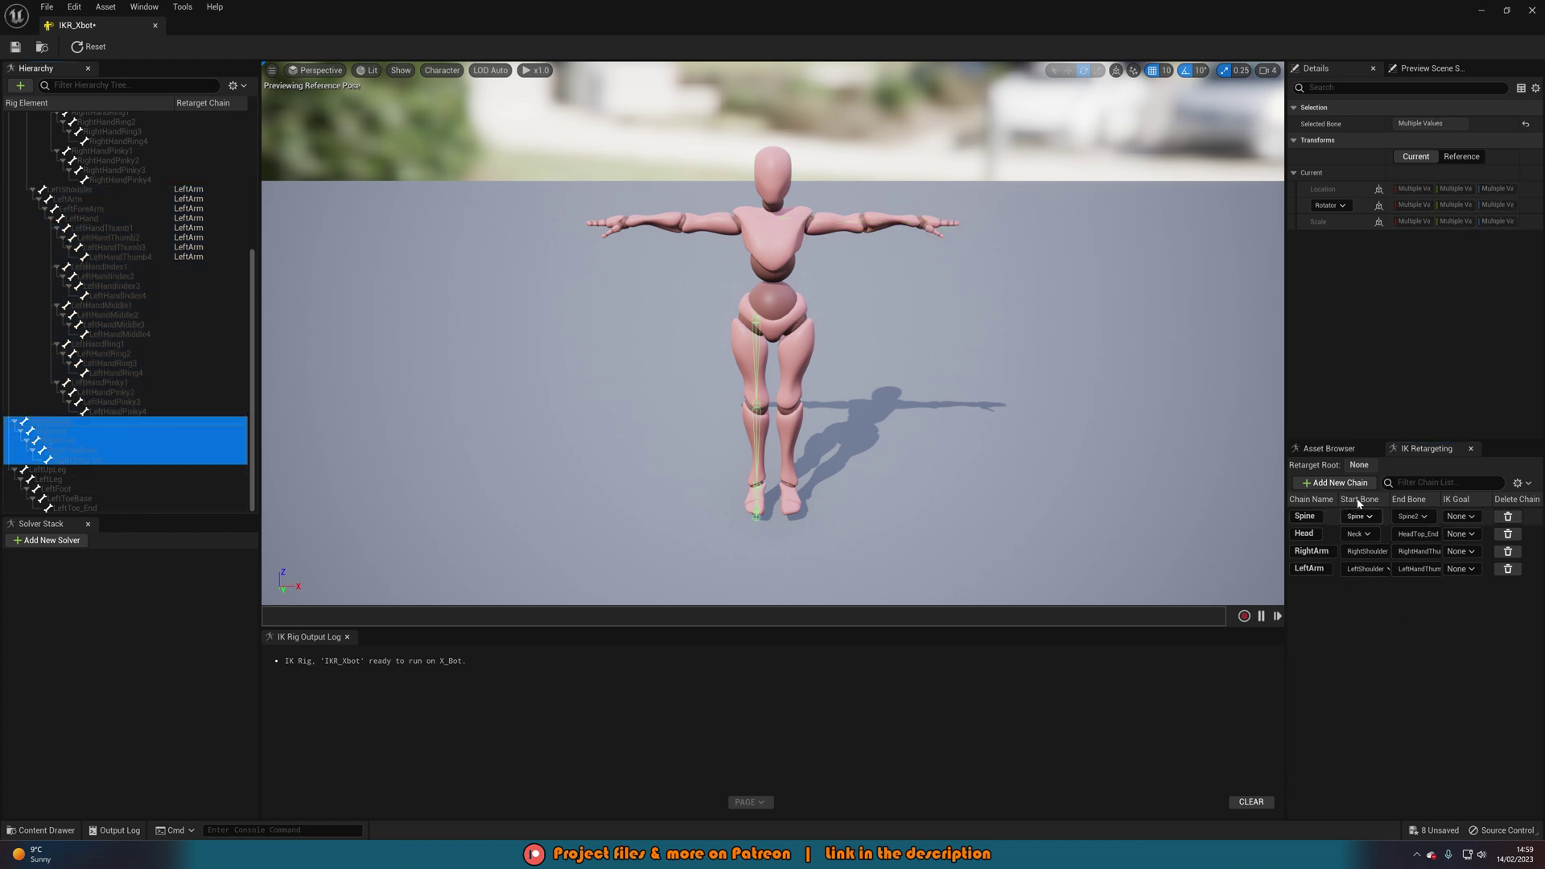
left_click(1336, 483)
left_click(843, 500)
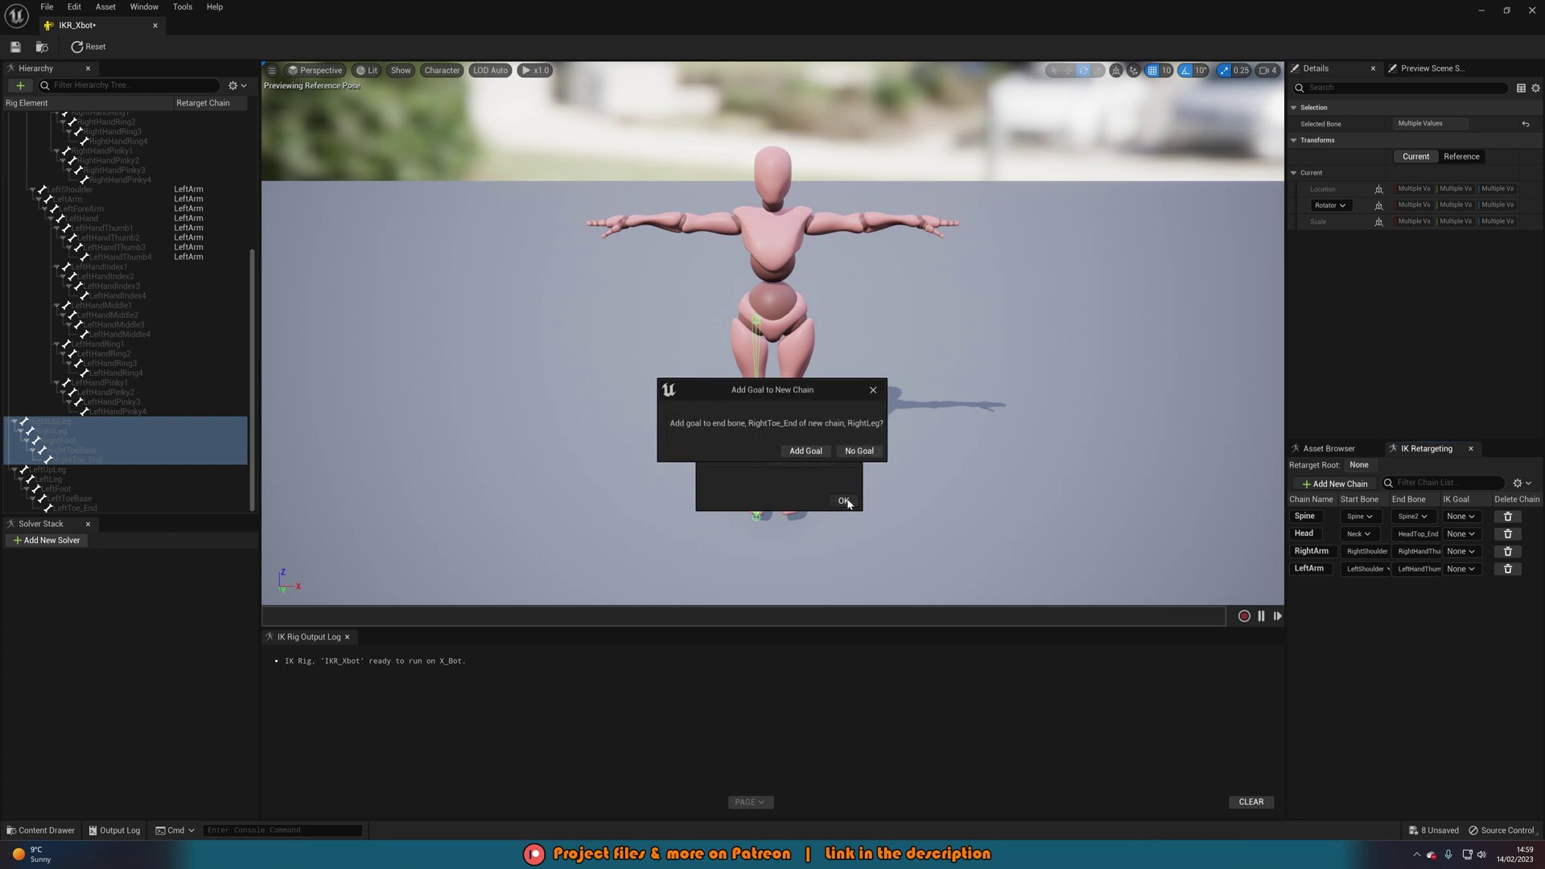
left_click(855, 448)
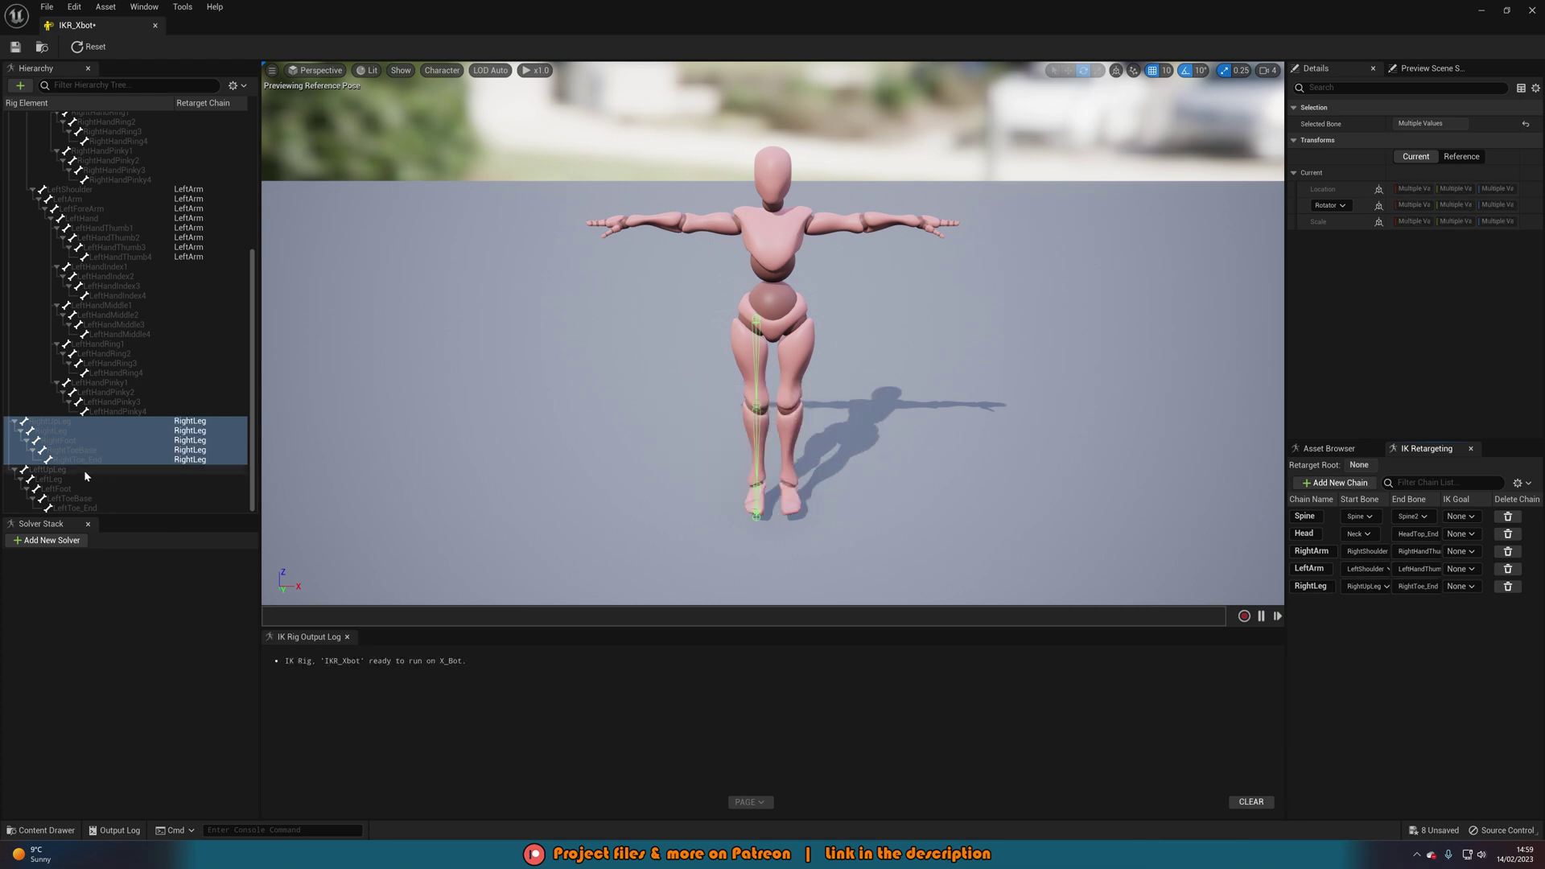
Add a LeftLeg chain from LeftUpLeg to LeftToe_End with no IK goal.
left_click(84, 470)
left_click(76, 508, "shift")
left_click(1335, 483)
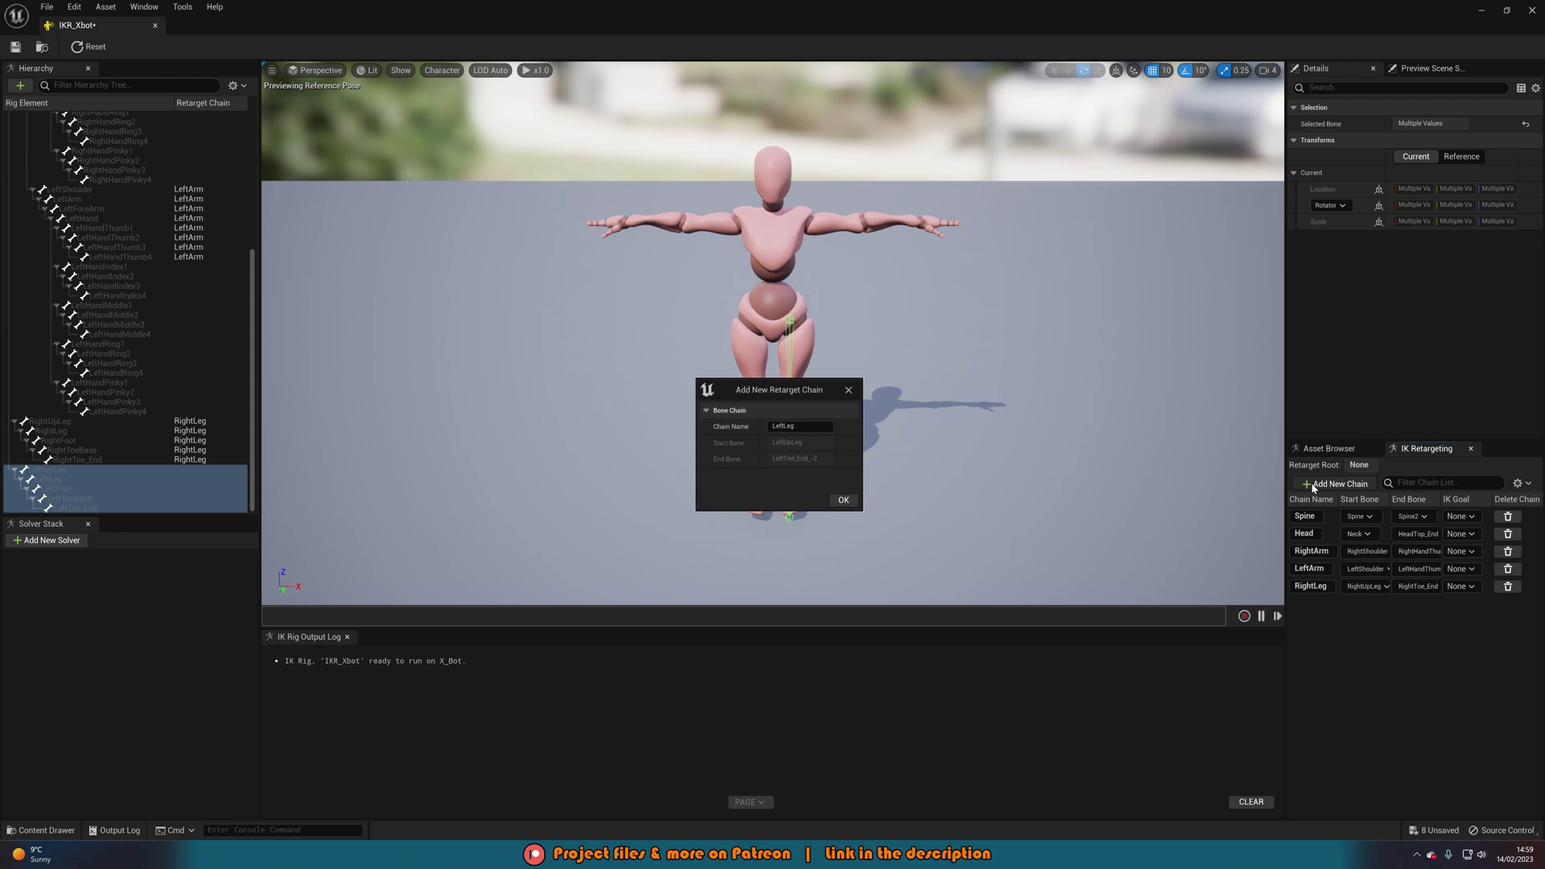
left_click(844, 500)
left_click(851, 450)
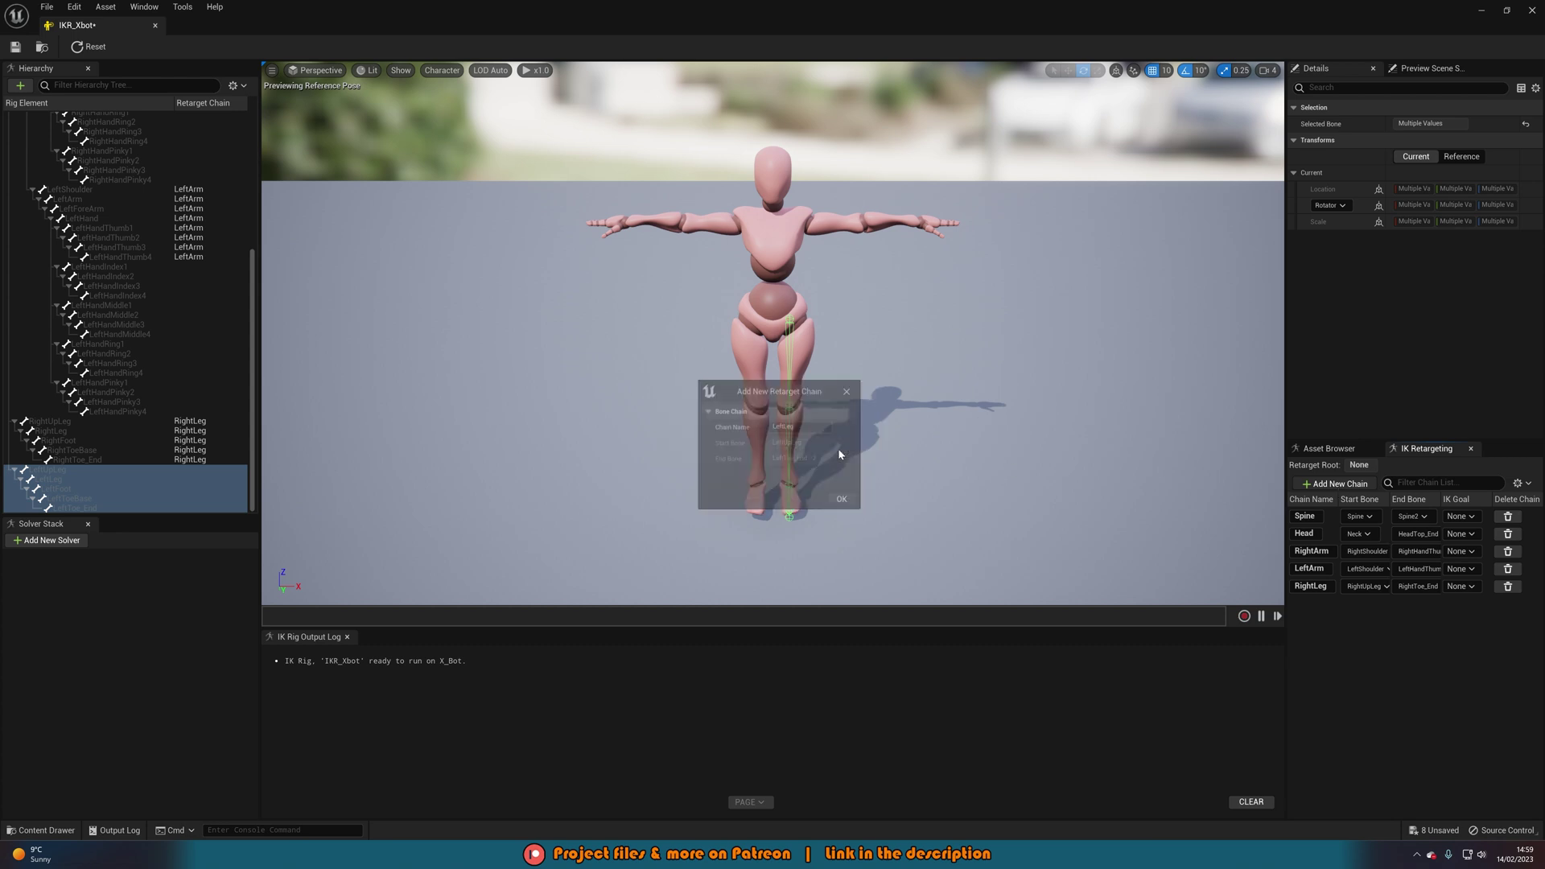
scroll(135, 384, "up", 3)
scroll(136, 383, "up", 4)
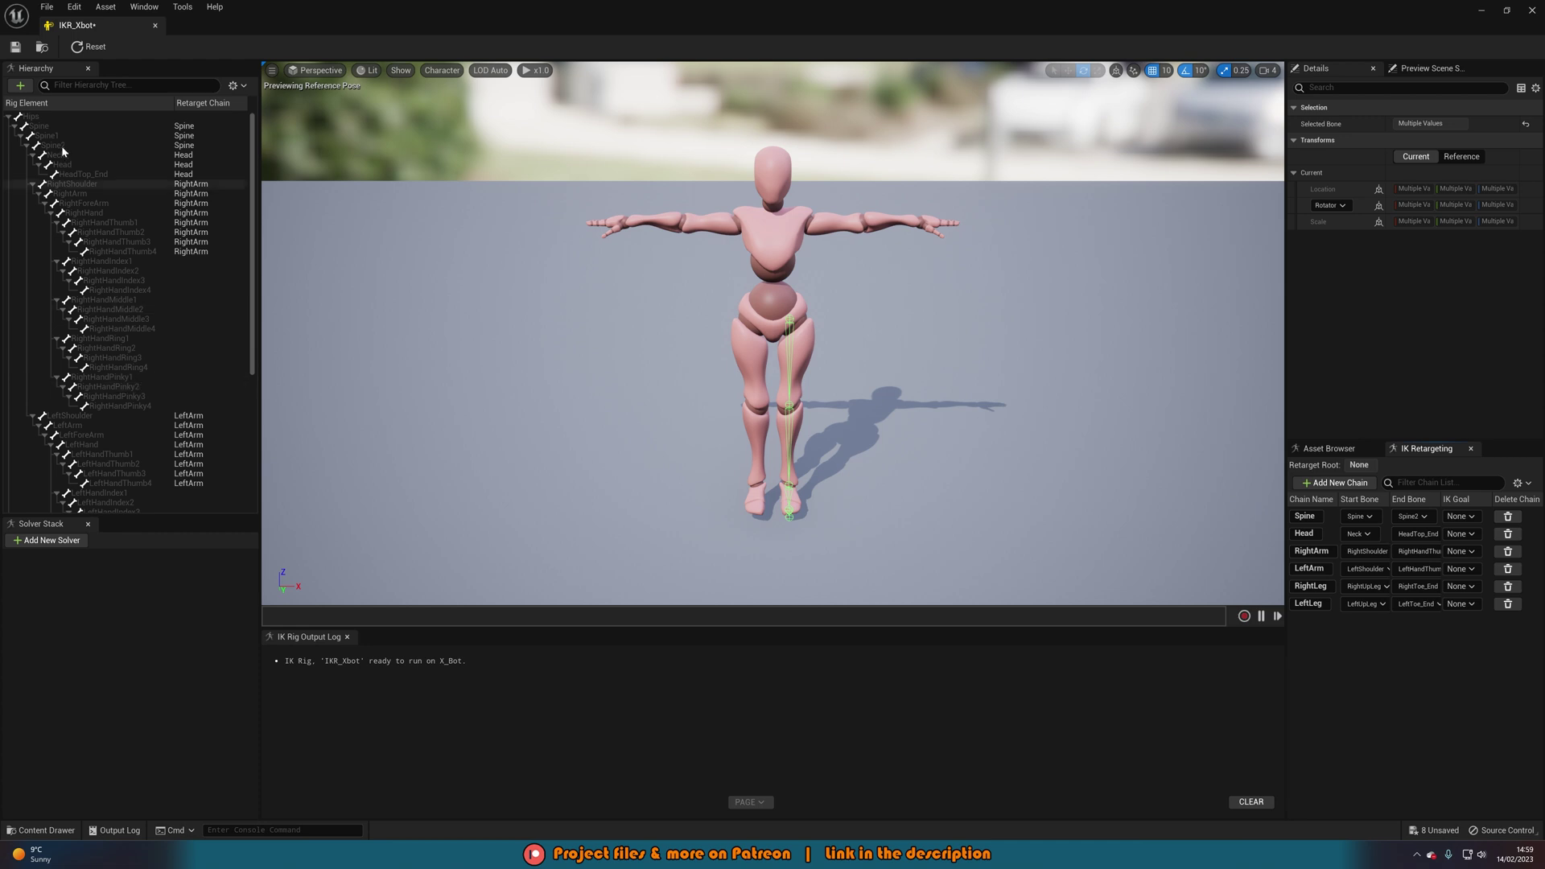
Set Hips as retarget root, save IKR_Xbot and minimize its editor back to the stage.
right_click(66, 114)
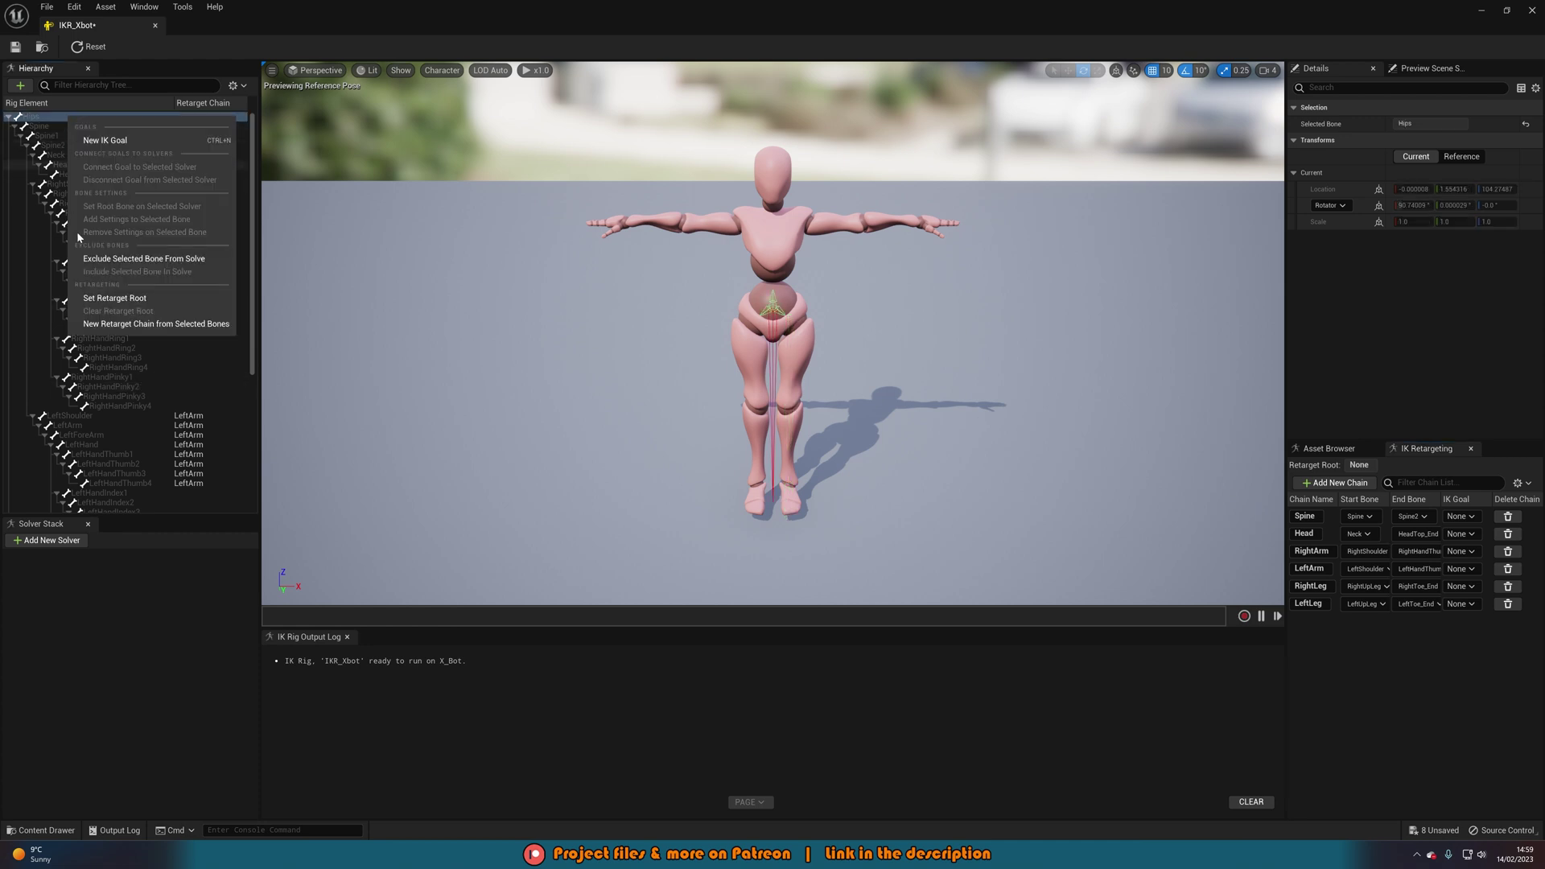
left_click(95, 296)
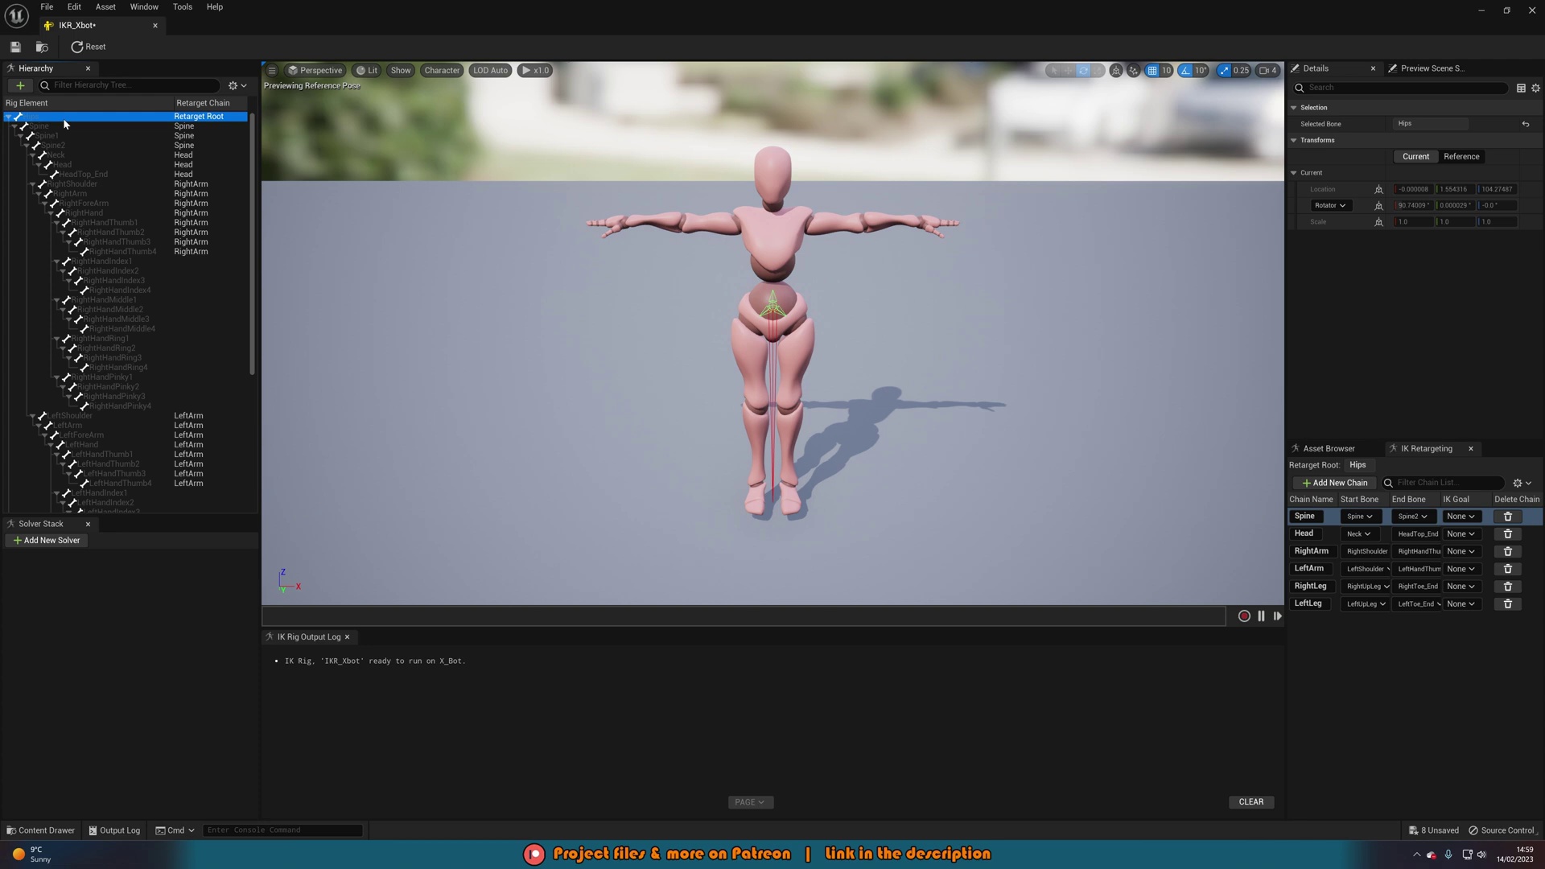
left_click(15, 47)
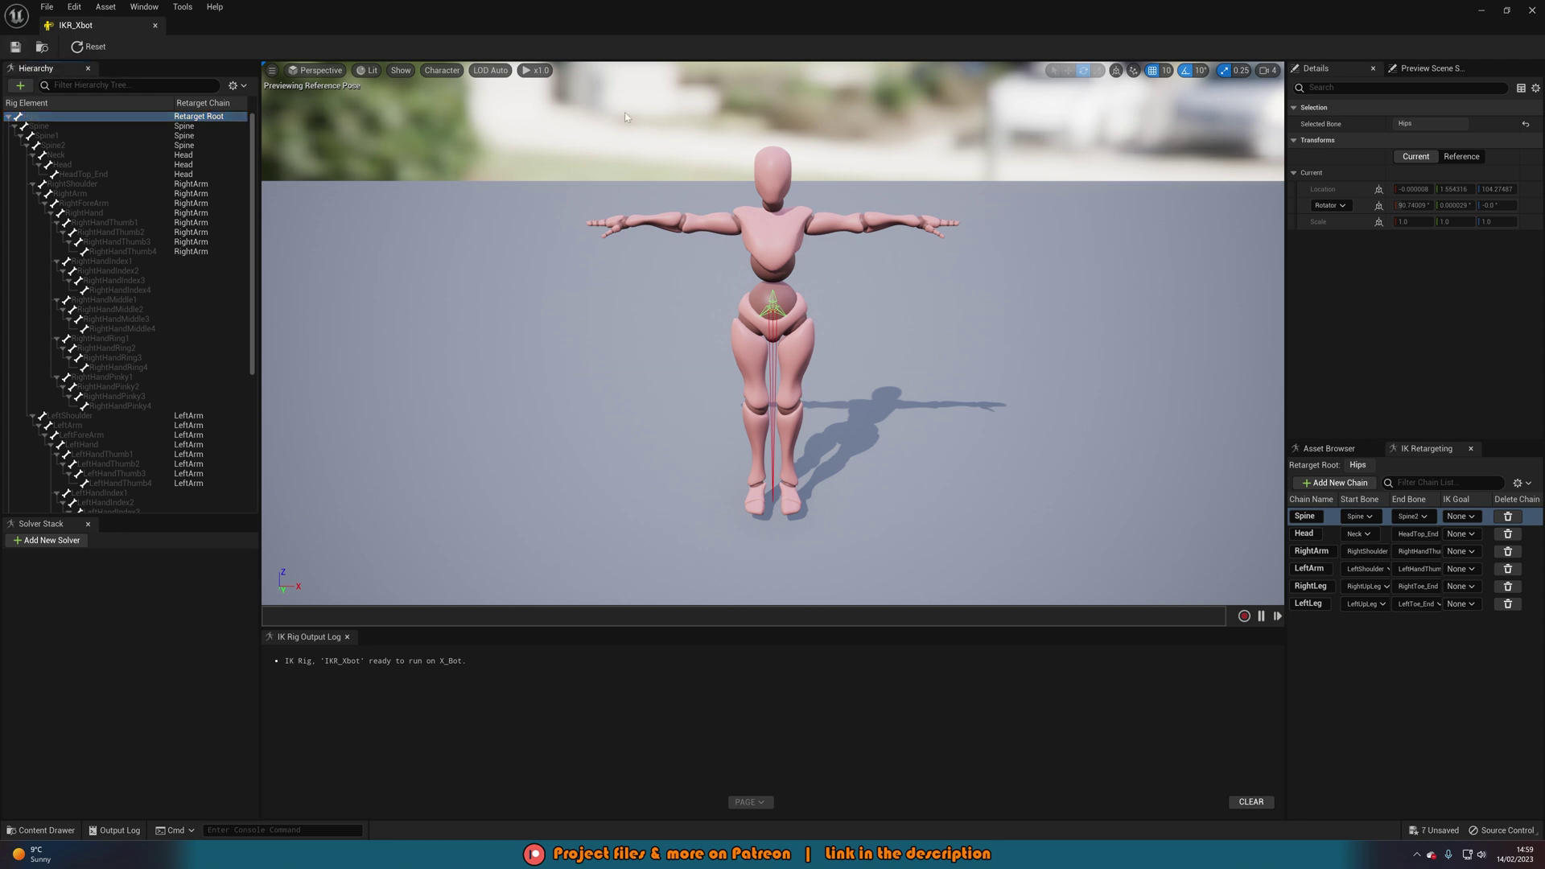
left_click(1480, 11)
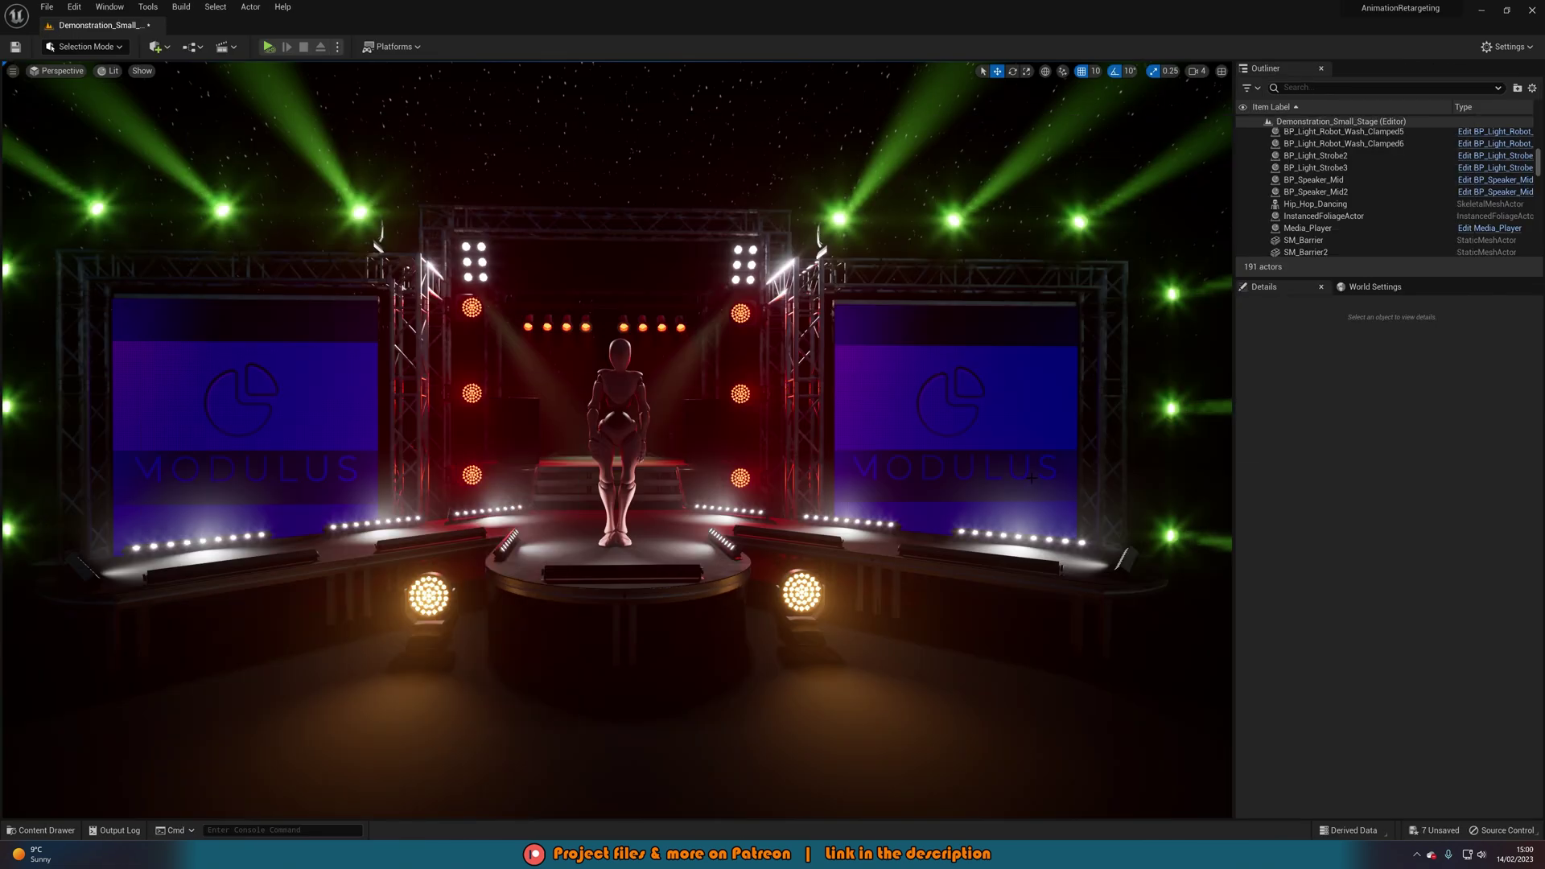
Create a new IK Rig based on SKM_Quinn and name it IKR_Quinn.
key("ctrl+space")
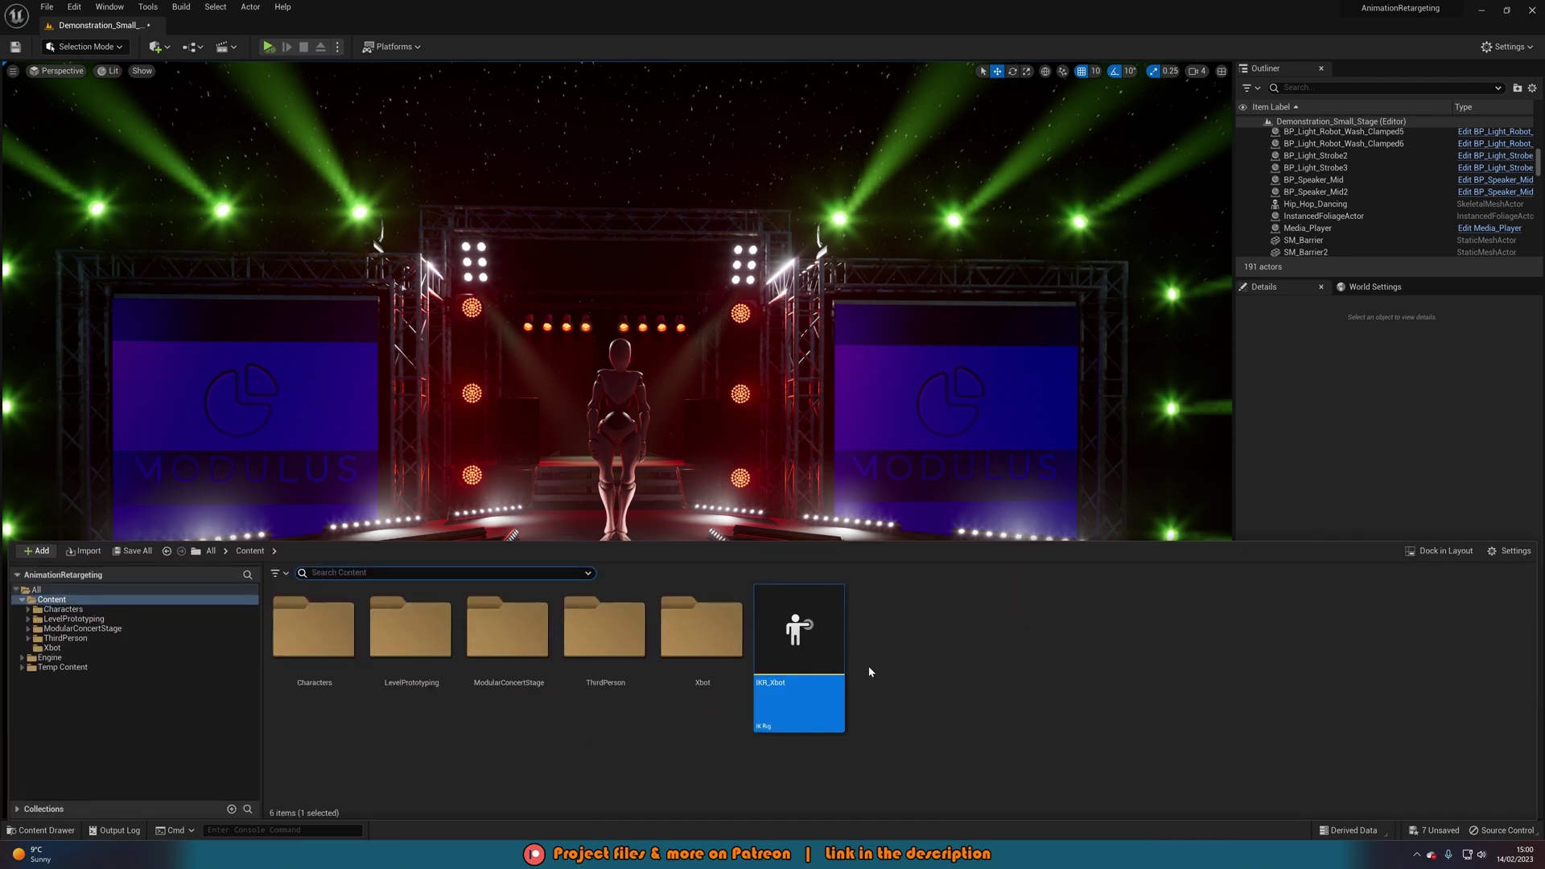
right_click(893, 655)
mouse_move(966, 425)
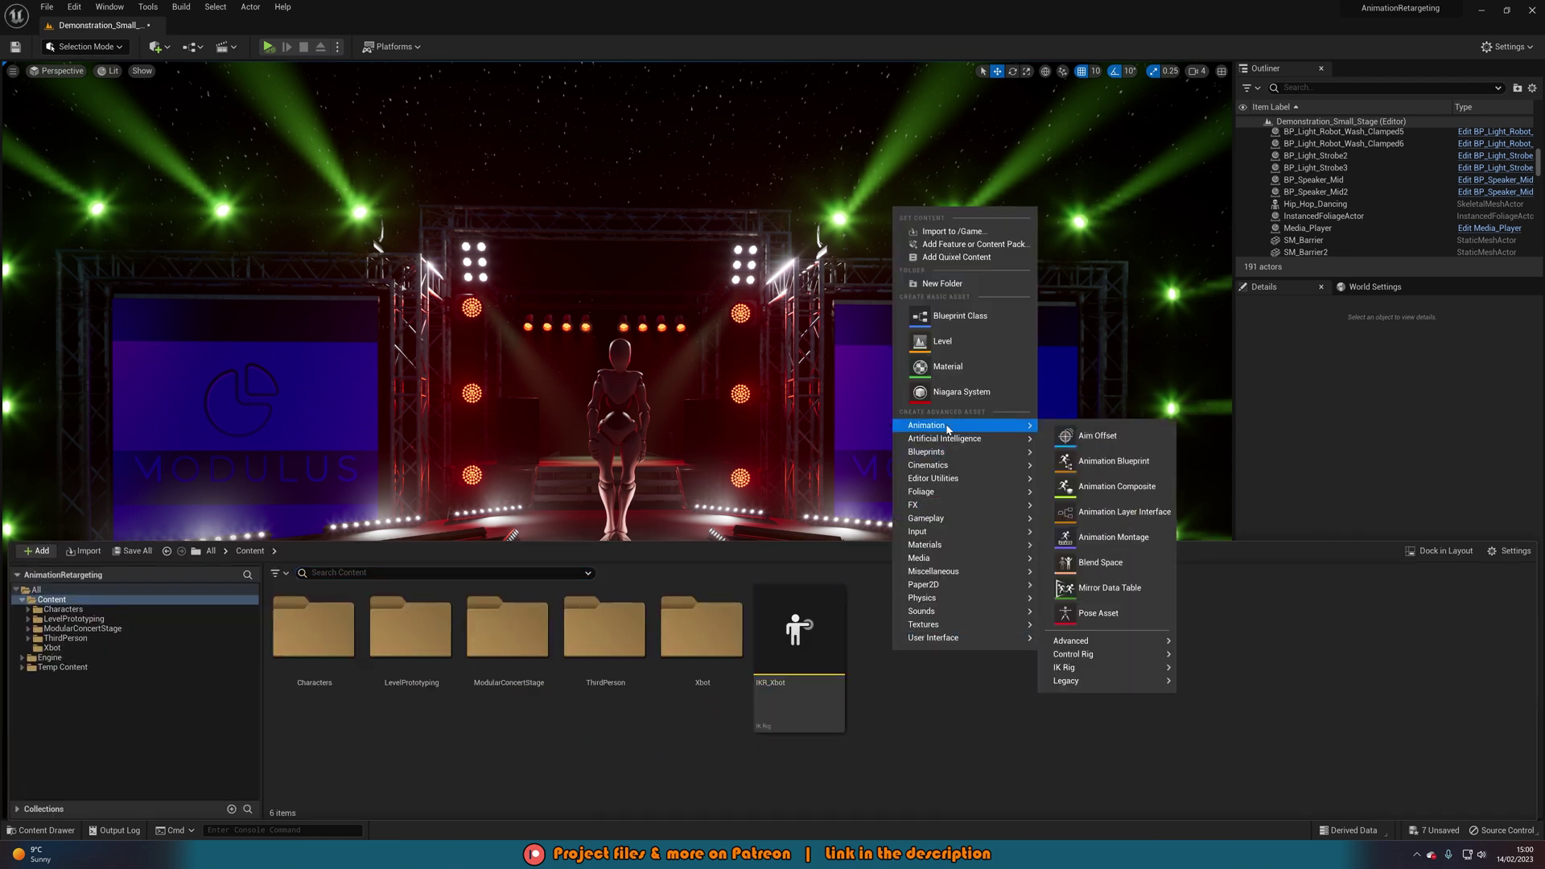
mouse_move(1070, 667)
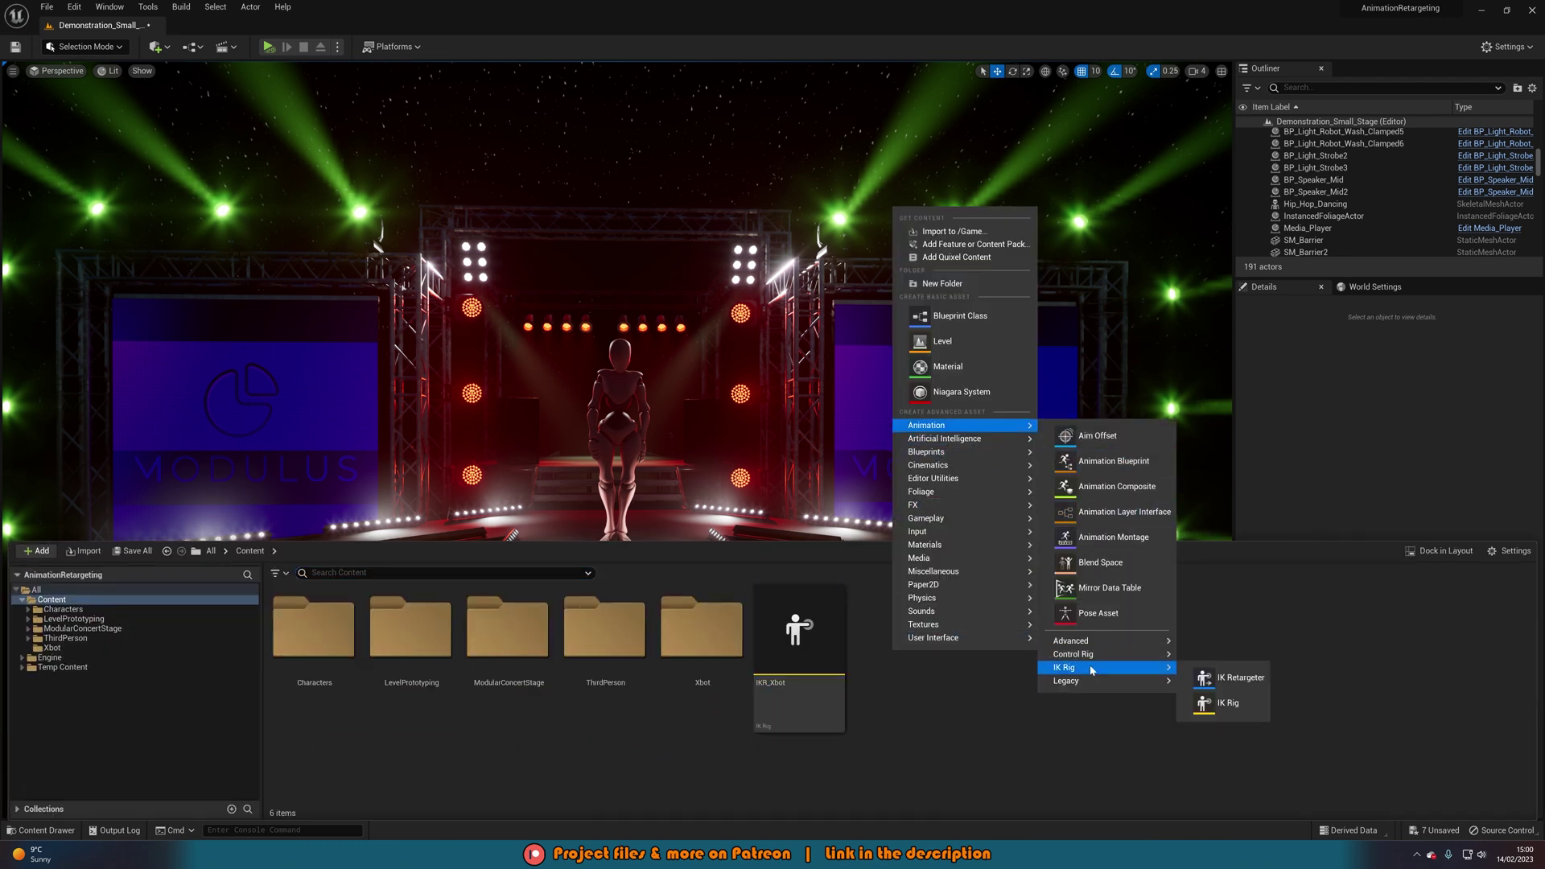
left_click(1224, 704)
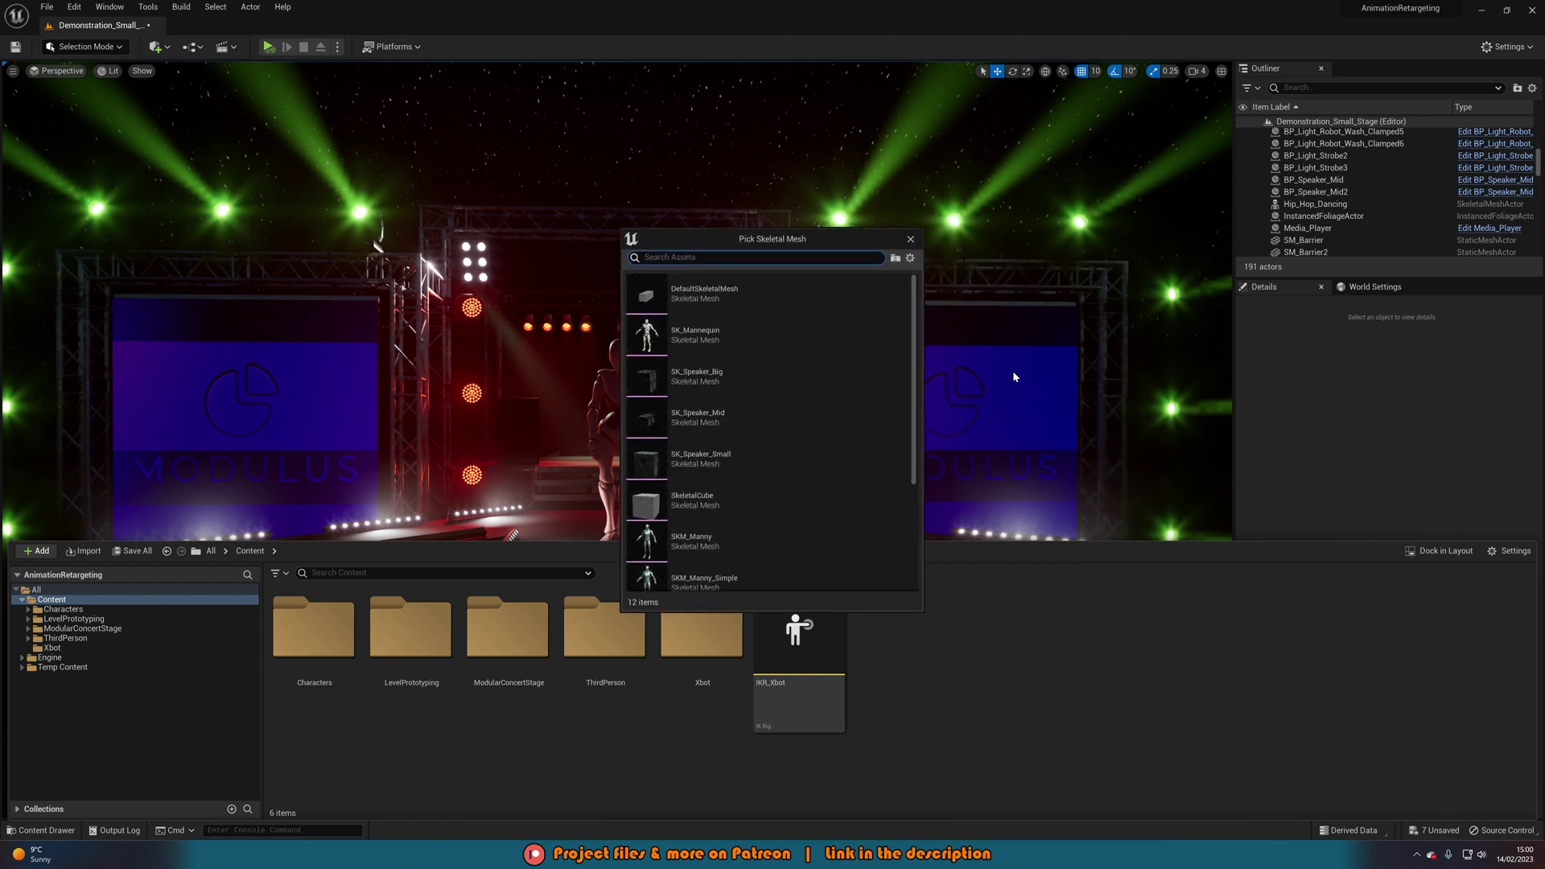
type("skm_ma")
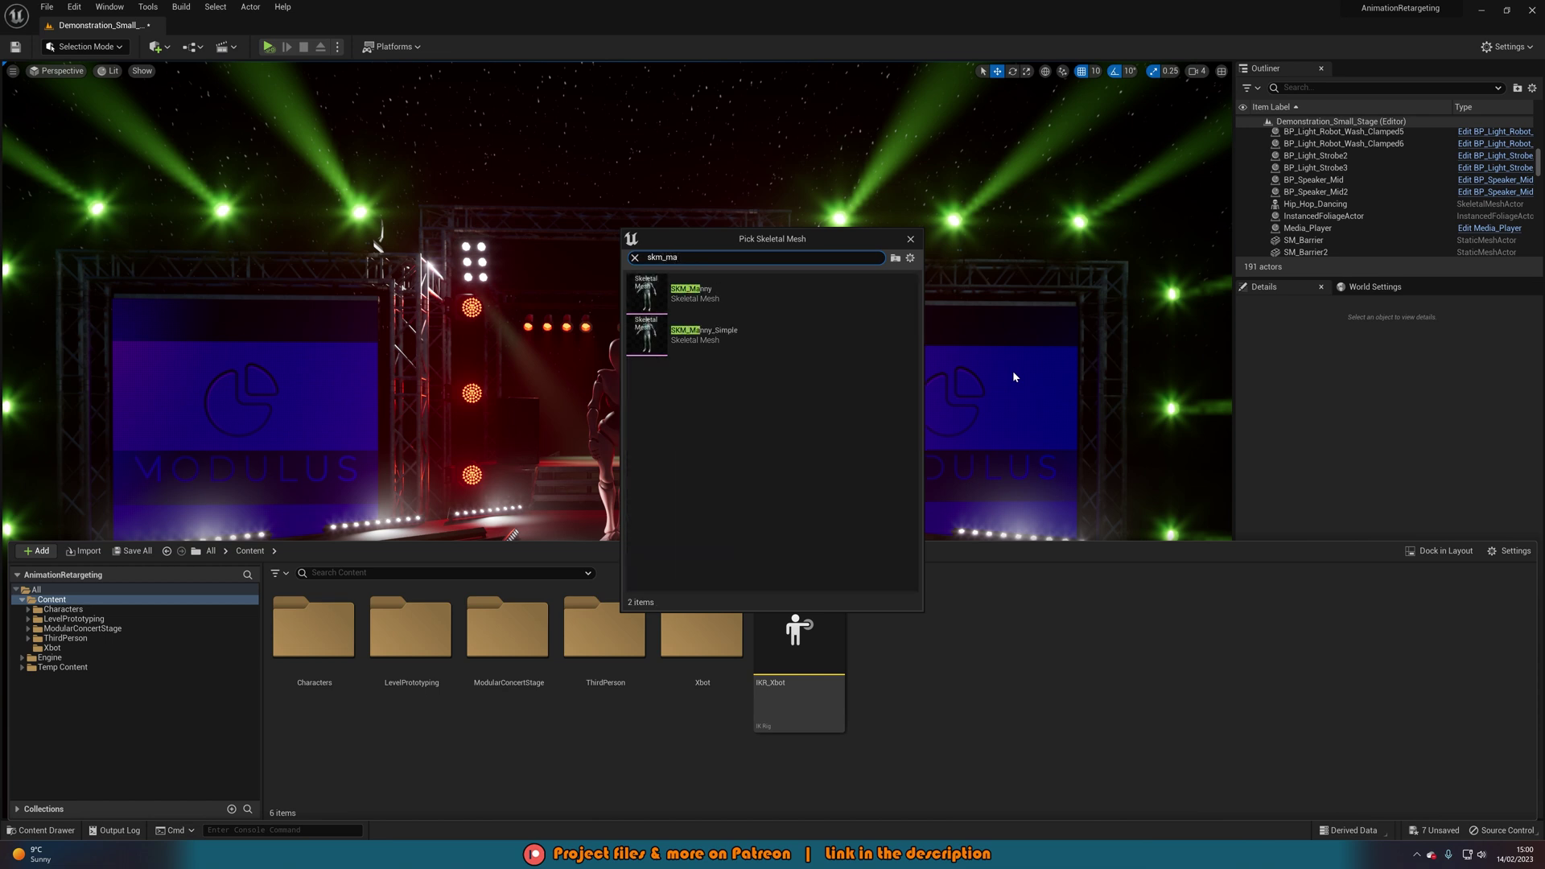
key("BackSpace")
key("BackSpace")
type("qu")
mouse_move(716, 300)
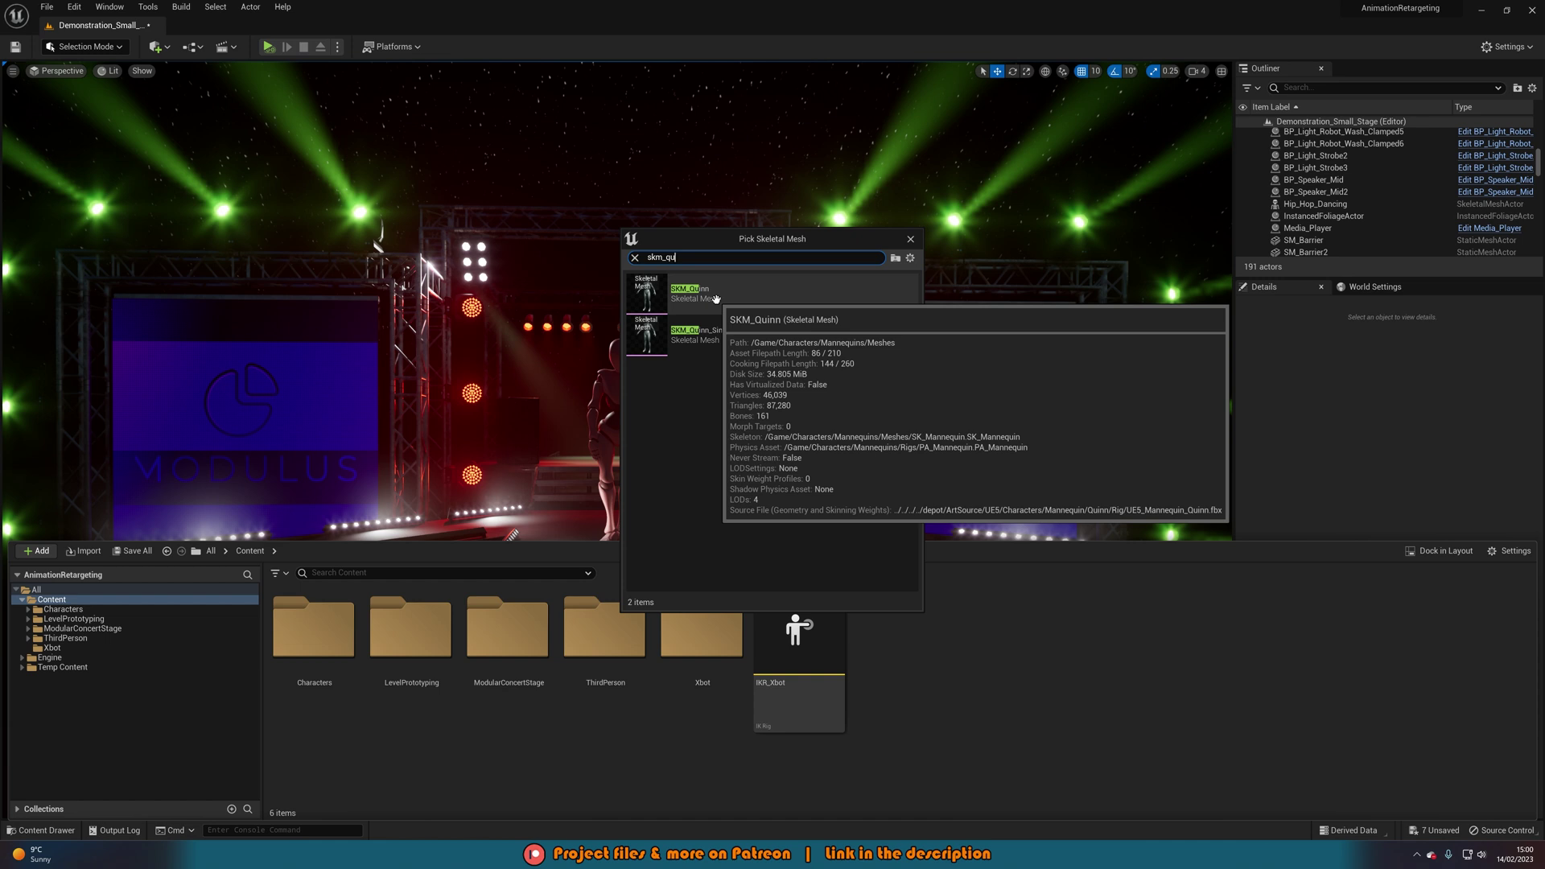
left_click(715, 300)
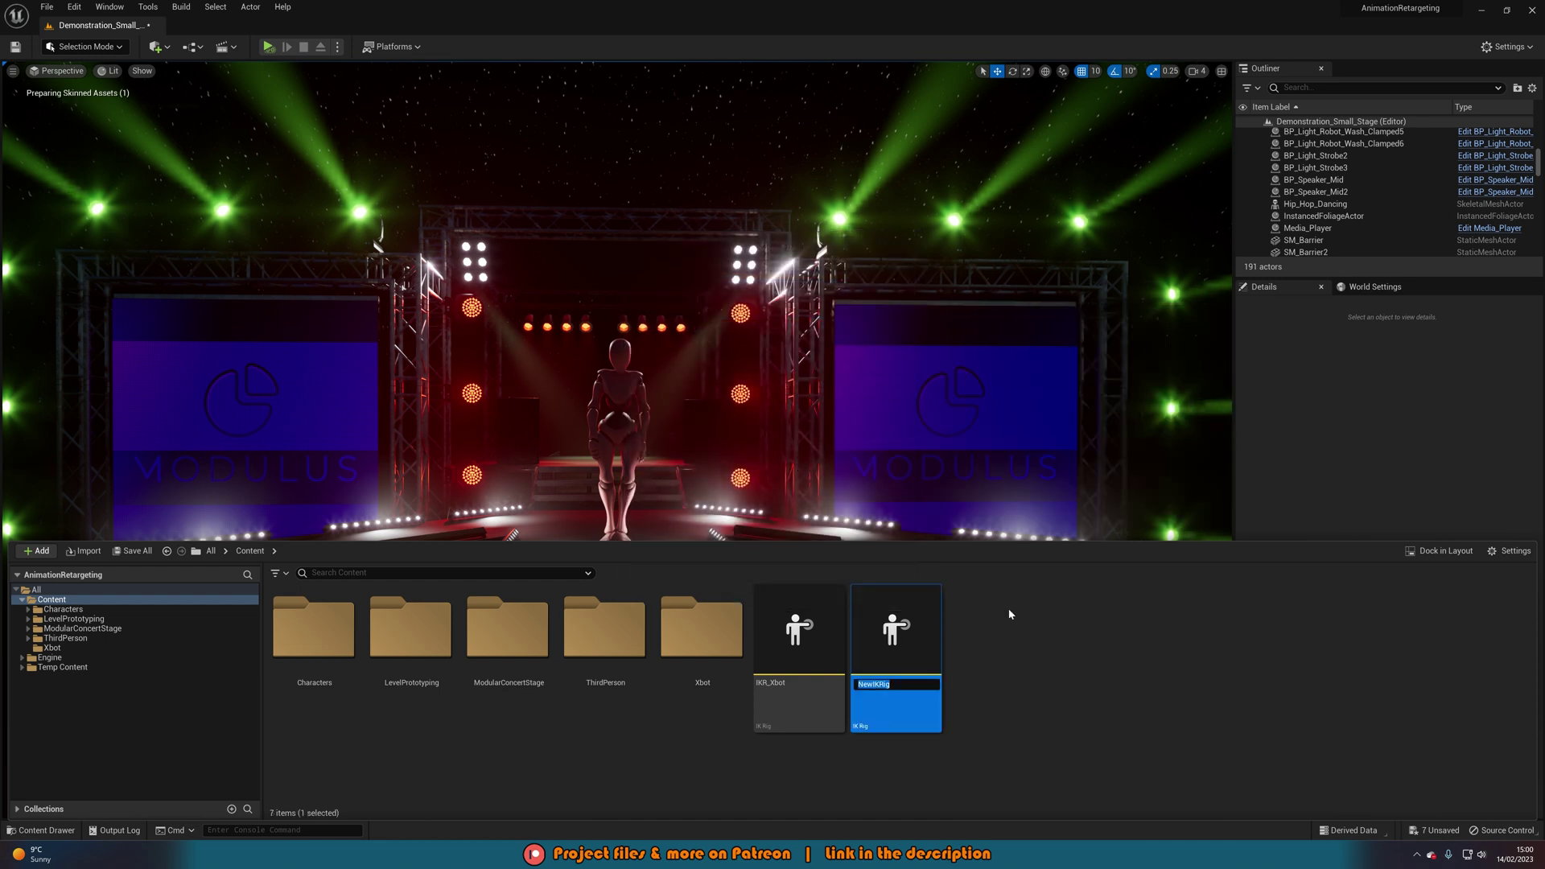
type("IKR_Quin")
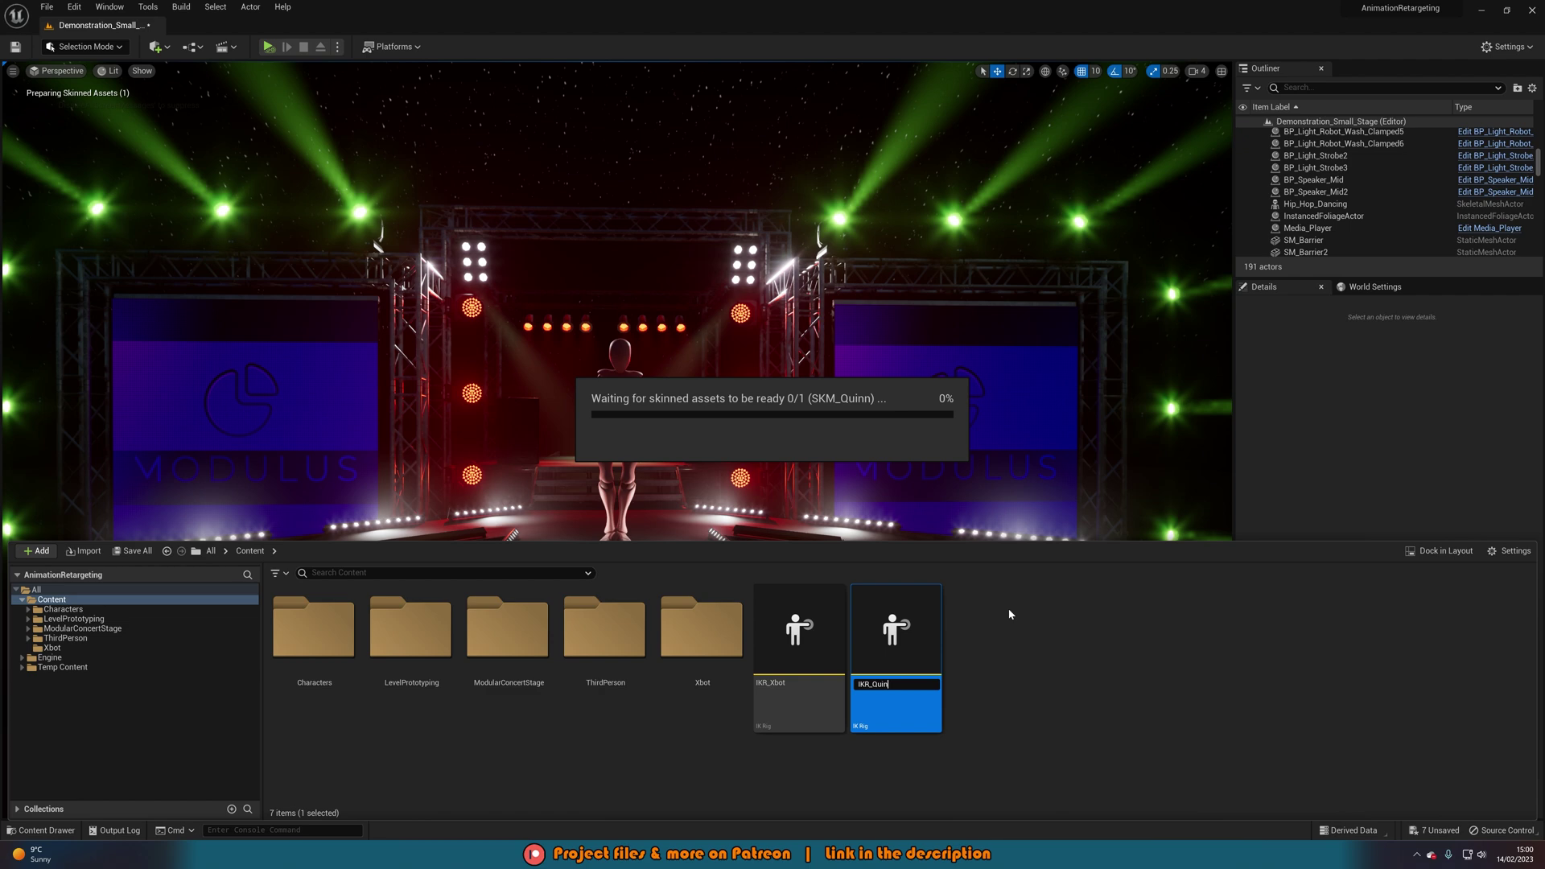
type("n")
key("Return")
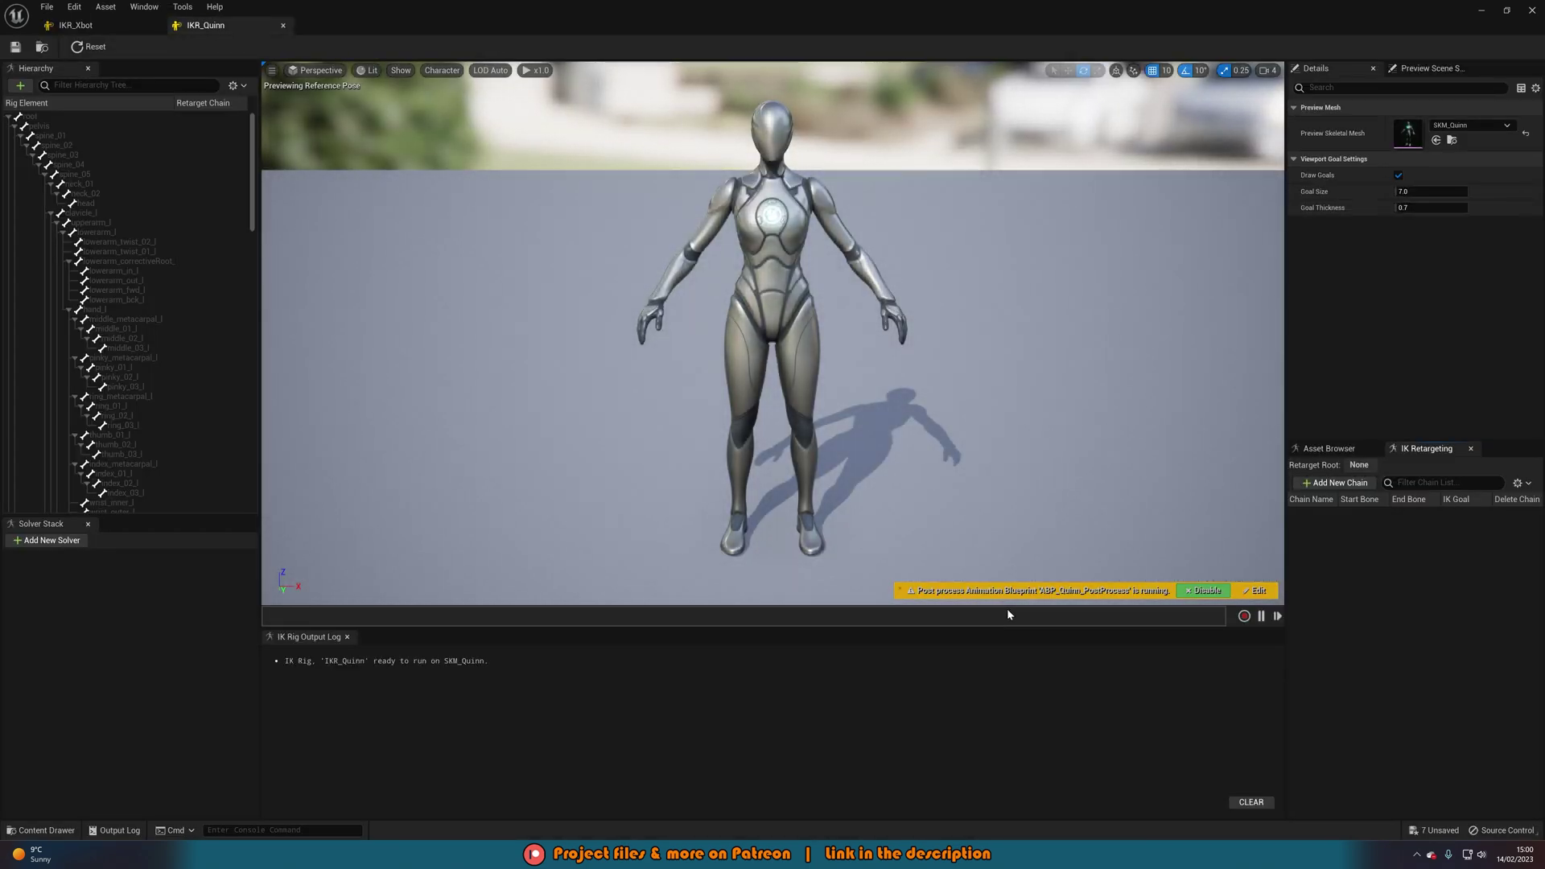
Add a Spine chain from spine_01 to spine_05 with no IK goal.
left_click(76, 24)
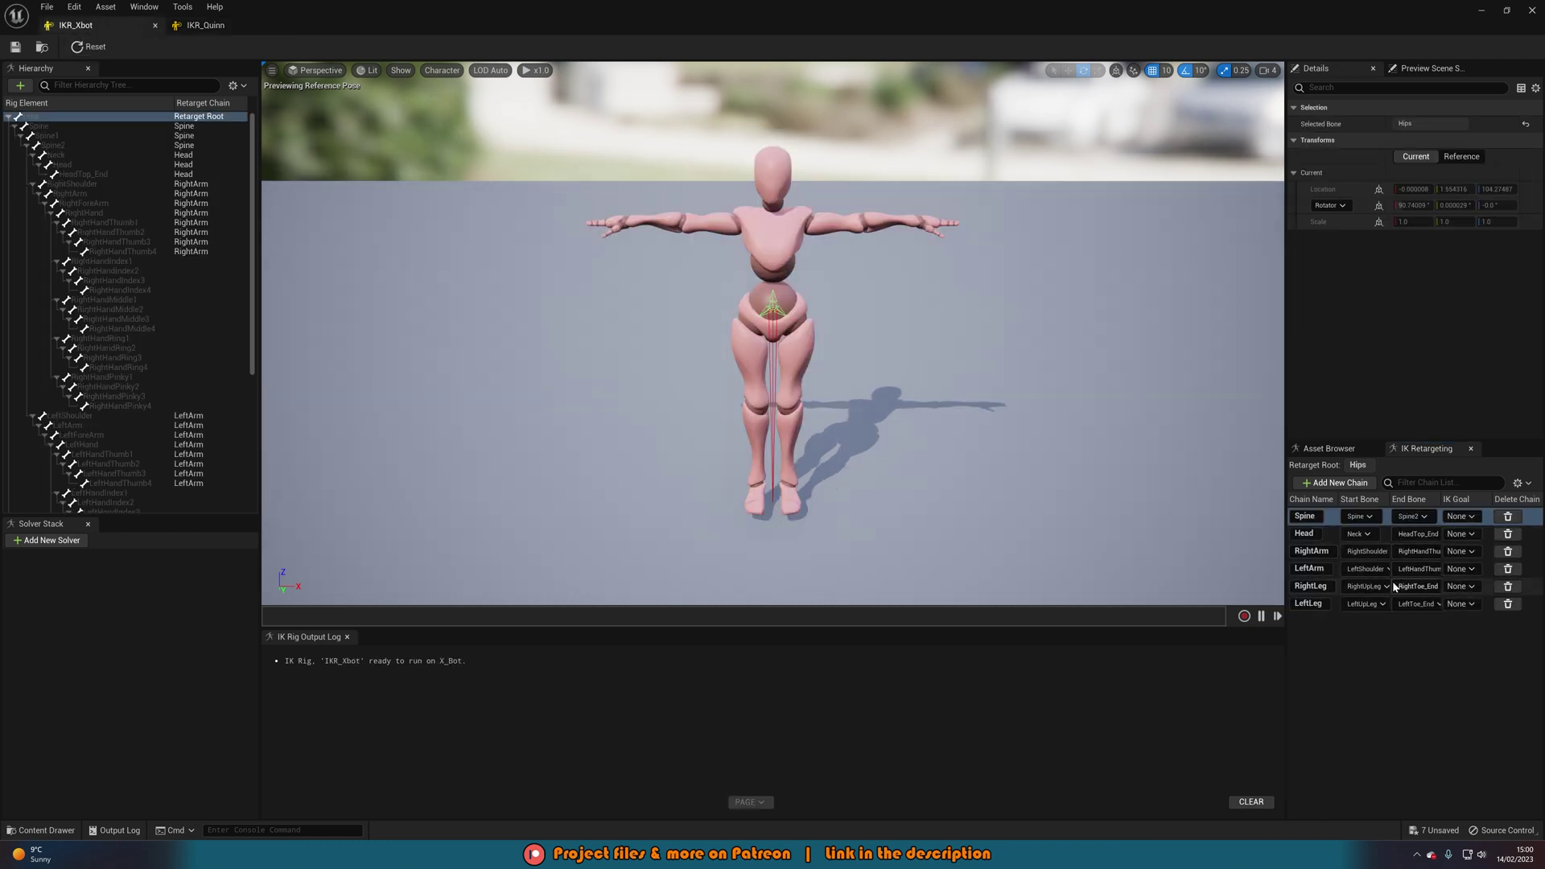
left_click(233, 26)
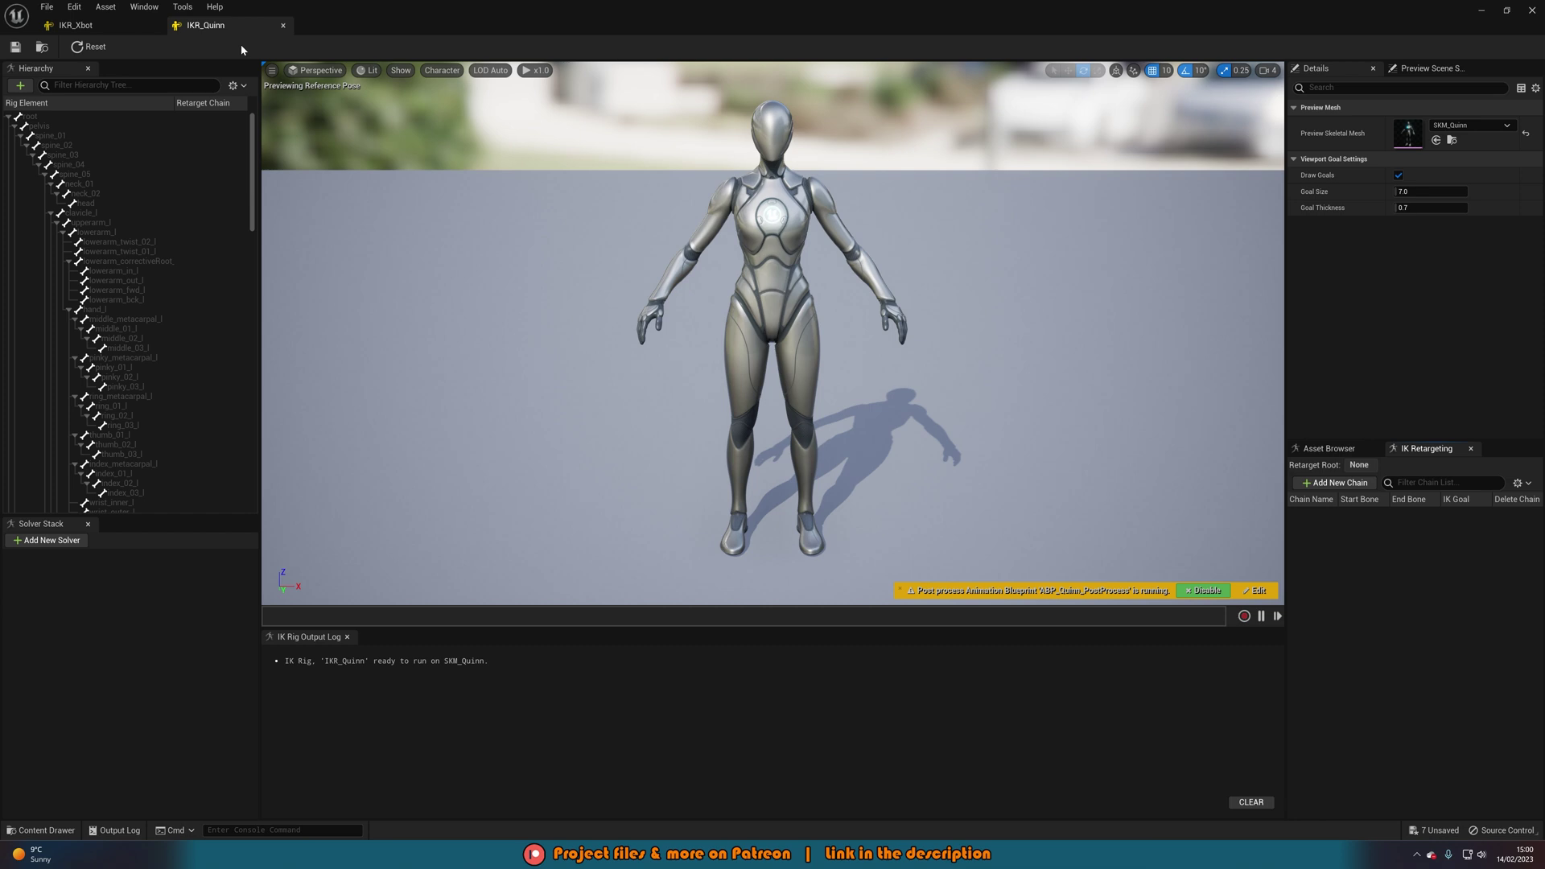
left_click(88, 136)
left_click(104, 174, "shift")
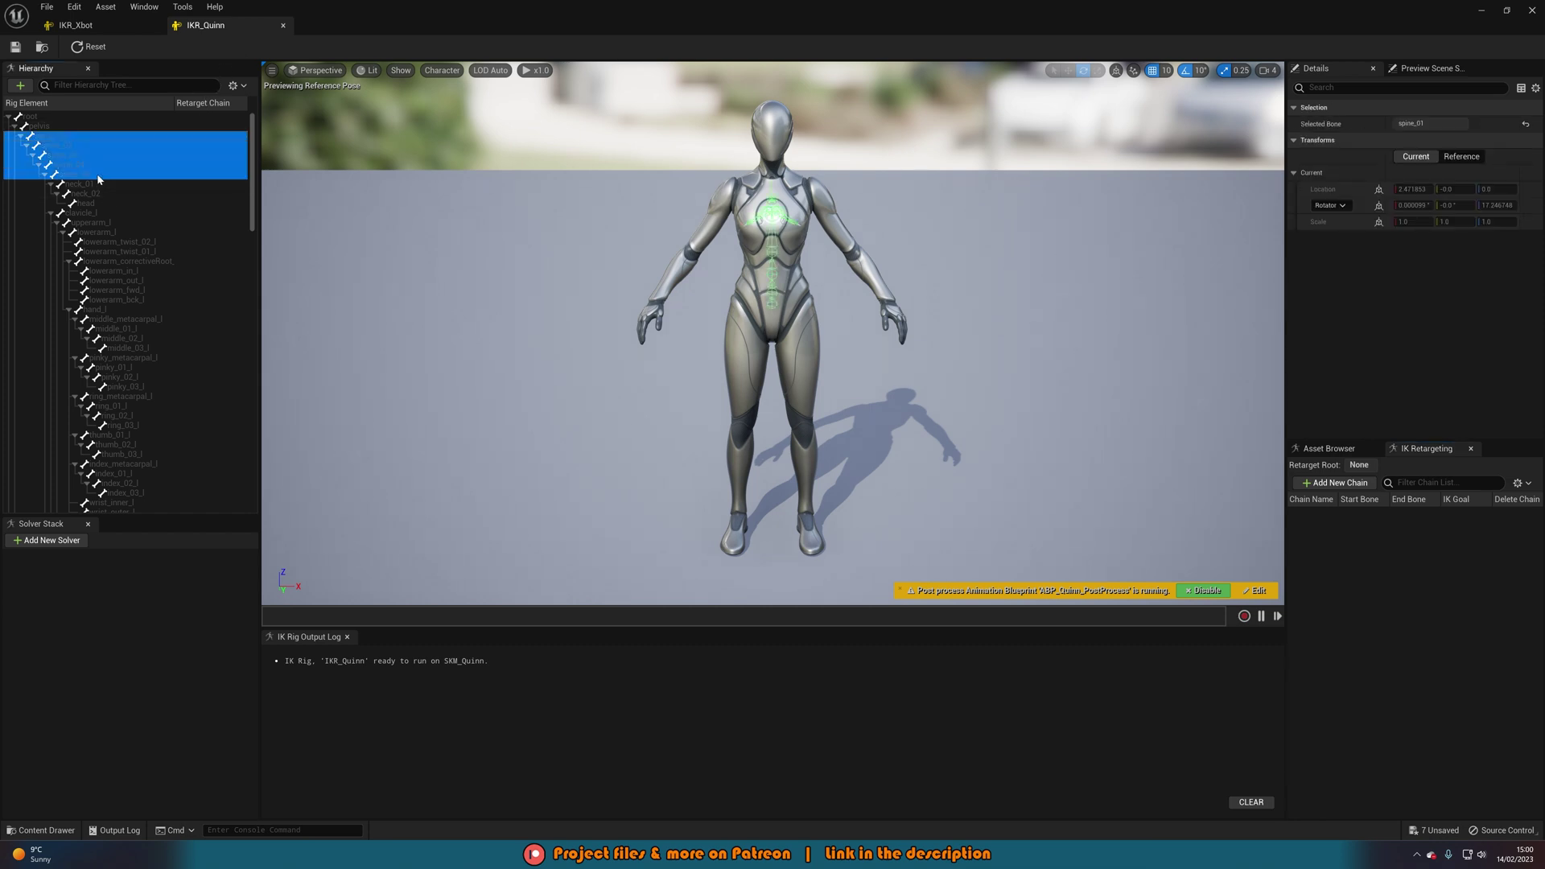
left_click(1337, 482)
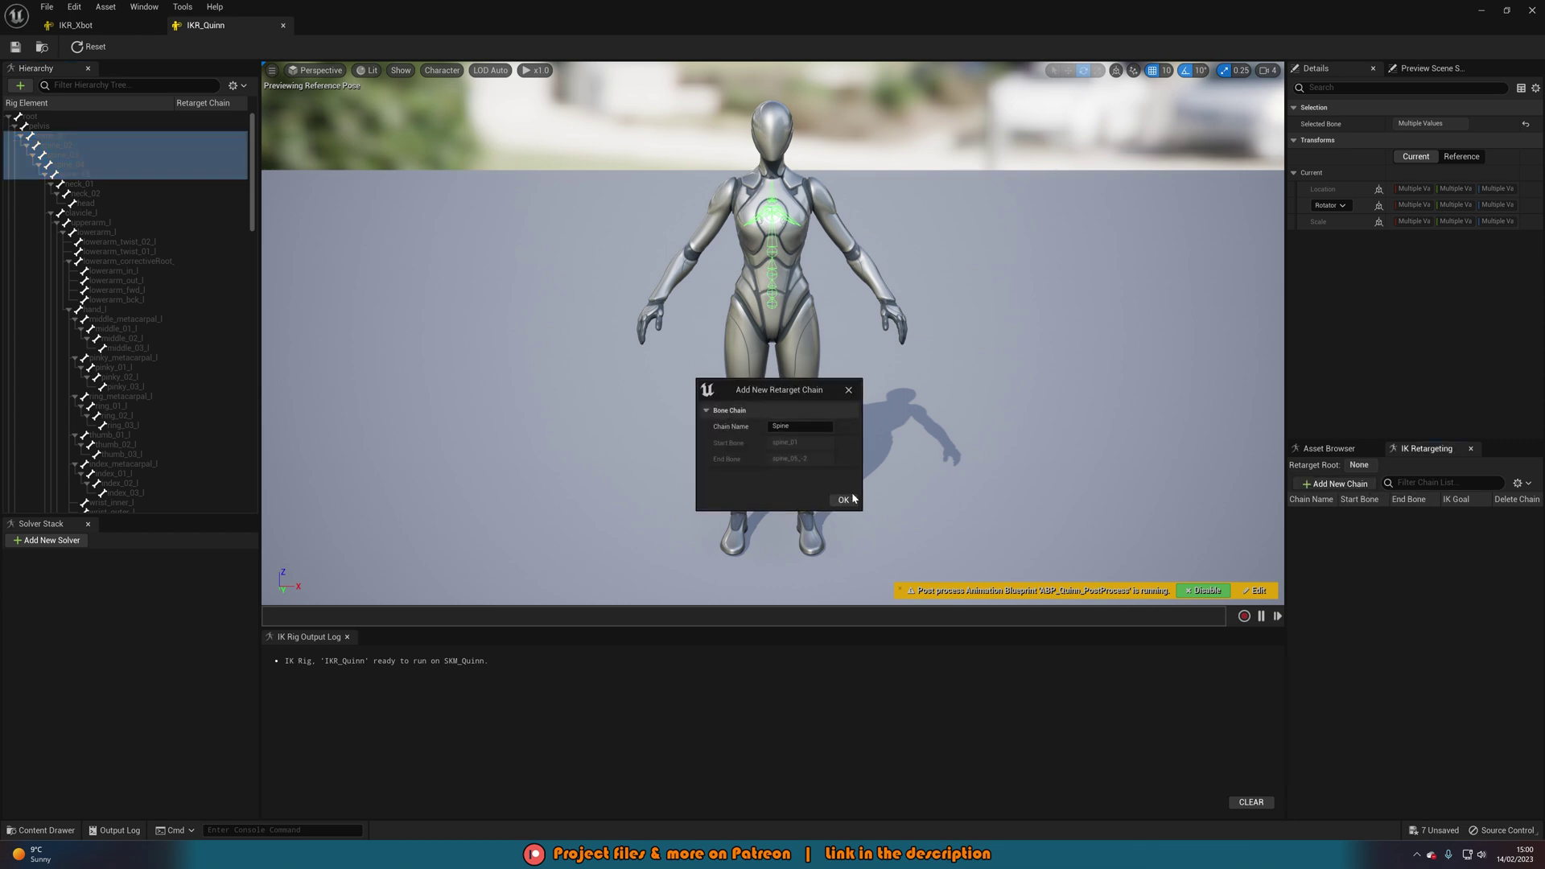
left_click(842, 501)
left_click(842, 452)
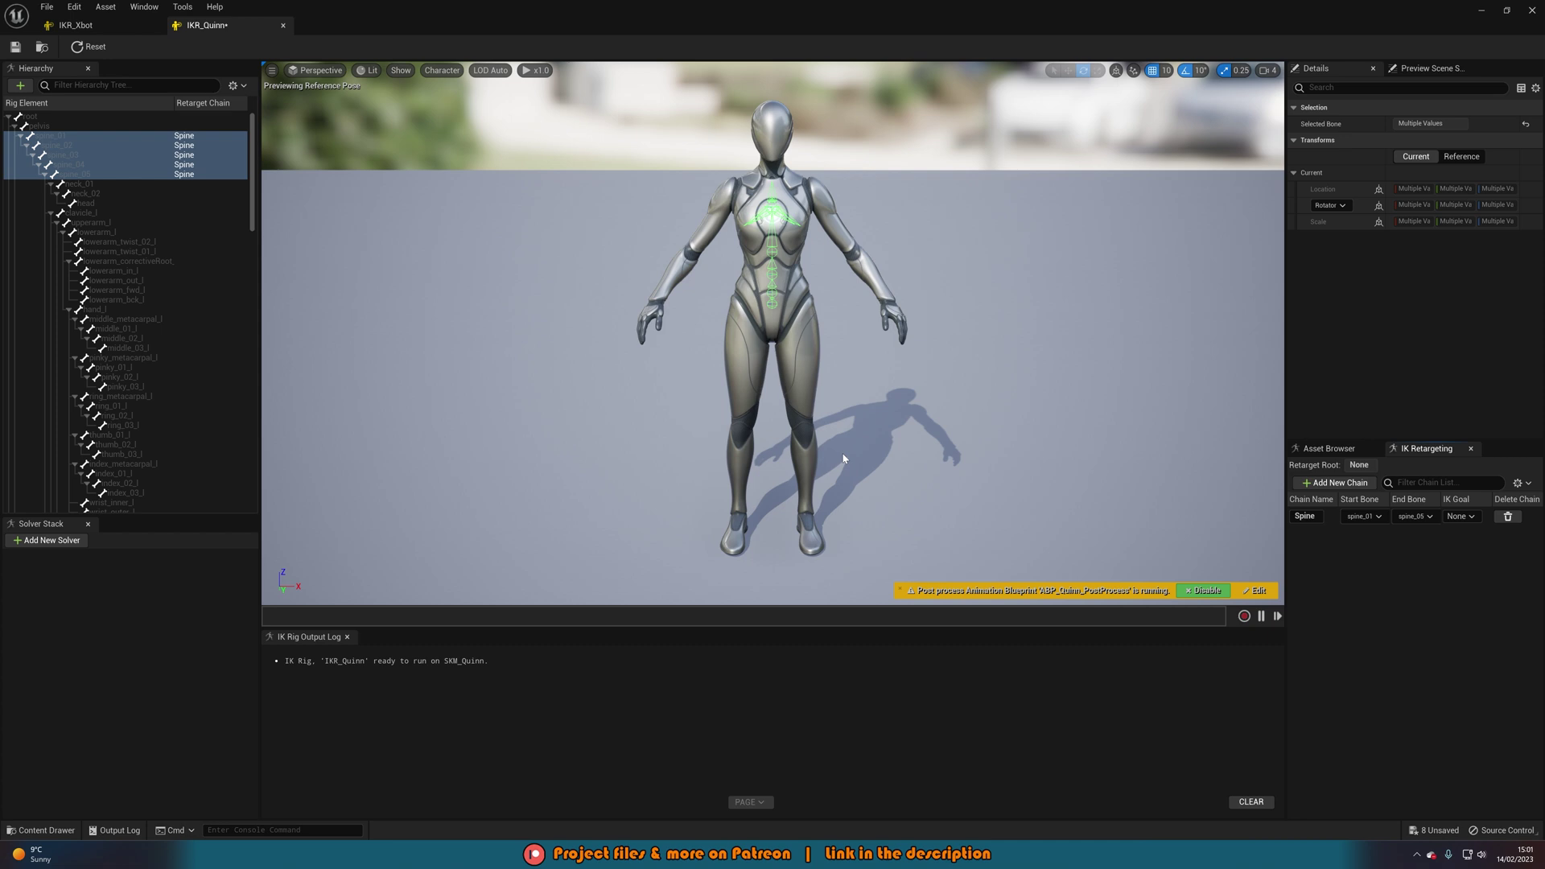
Add a Neck chain from neck_01 to head with no IK goal.
left_click(108, 184)
left_click(109, 213, "shift")
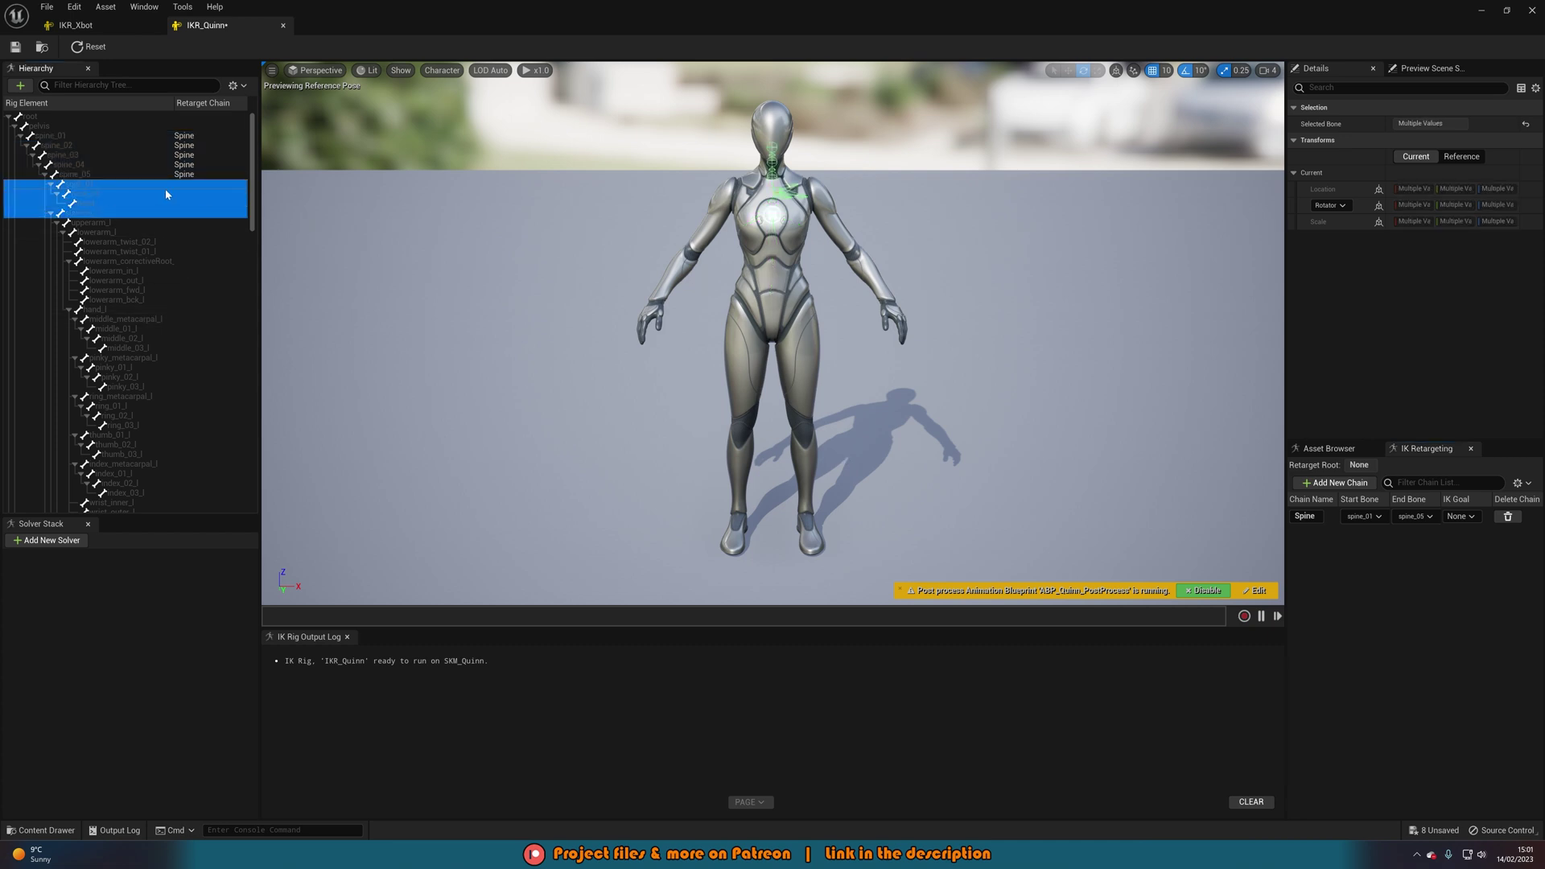
left_click(105, 188)
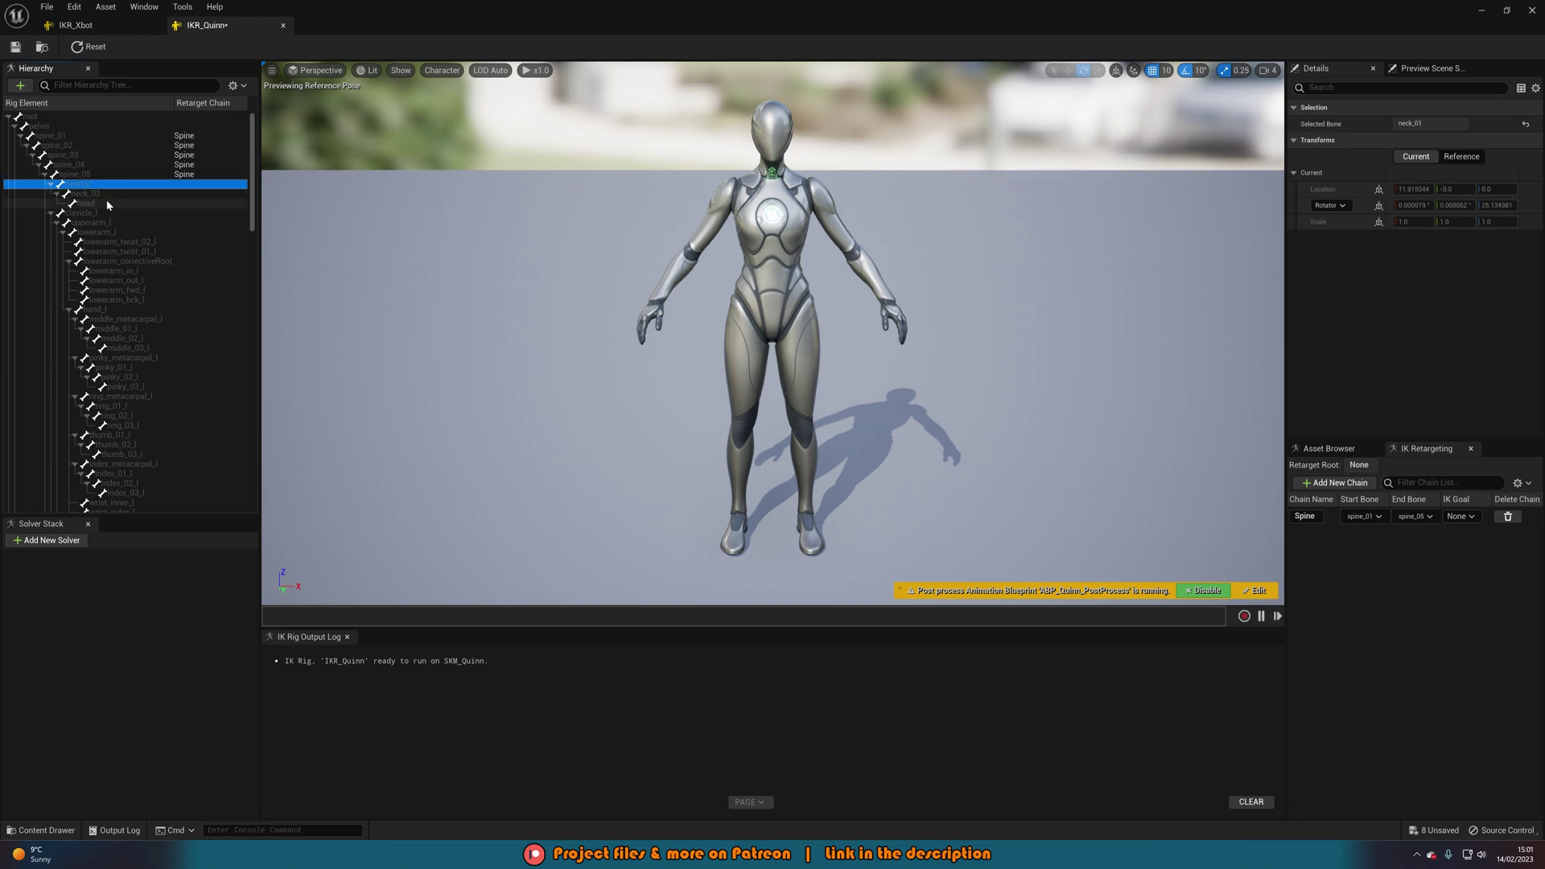
left_click(108, 205, "shift")
left_click(1336, 483)
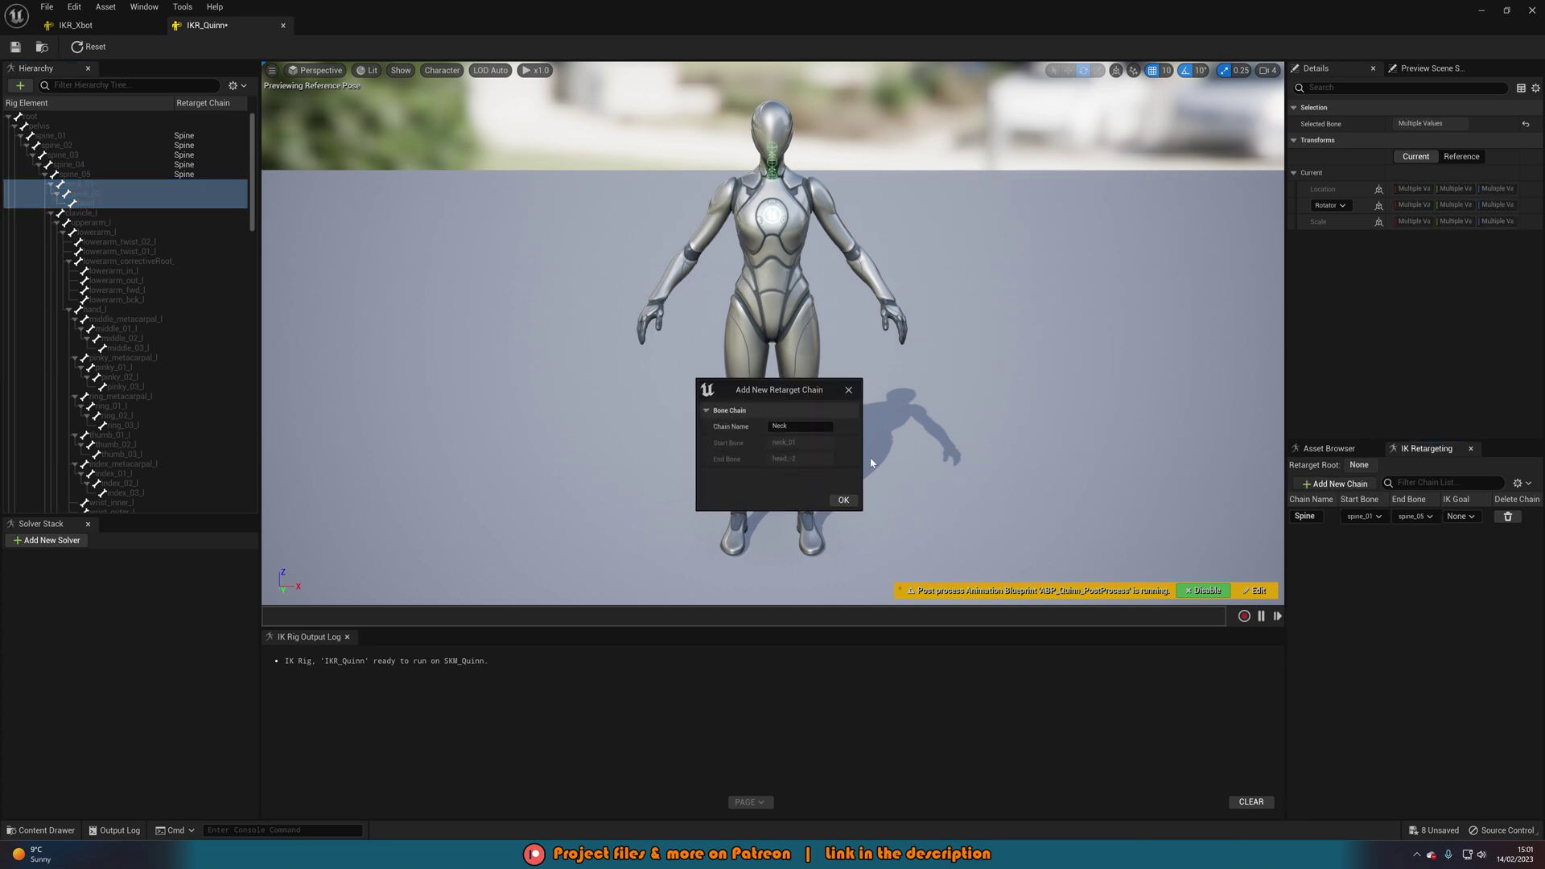
left_click(843, 500)
left_click(837, 453)
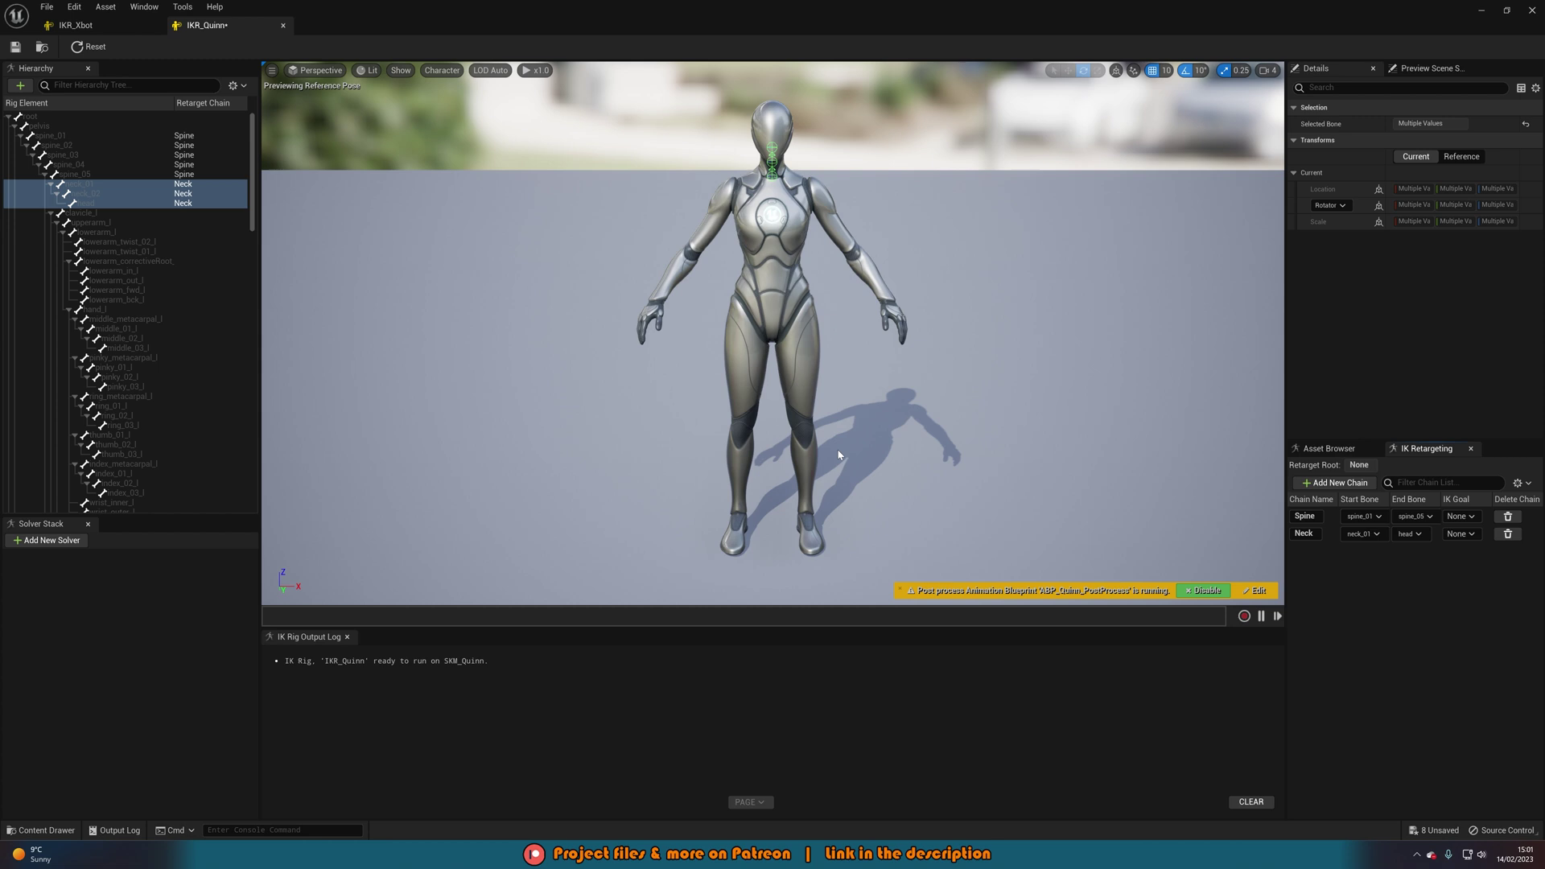
Select clavicle_l down the left arm bones and add a LeftArm chain with no goal.
left_click(95, 214)
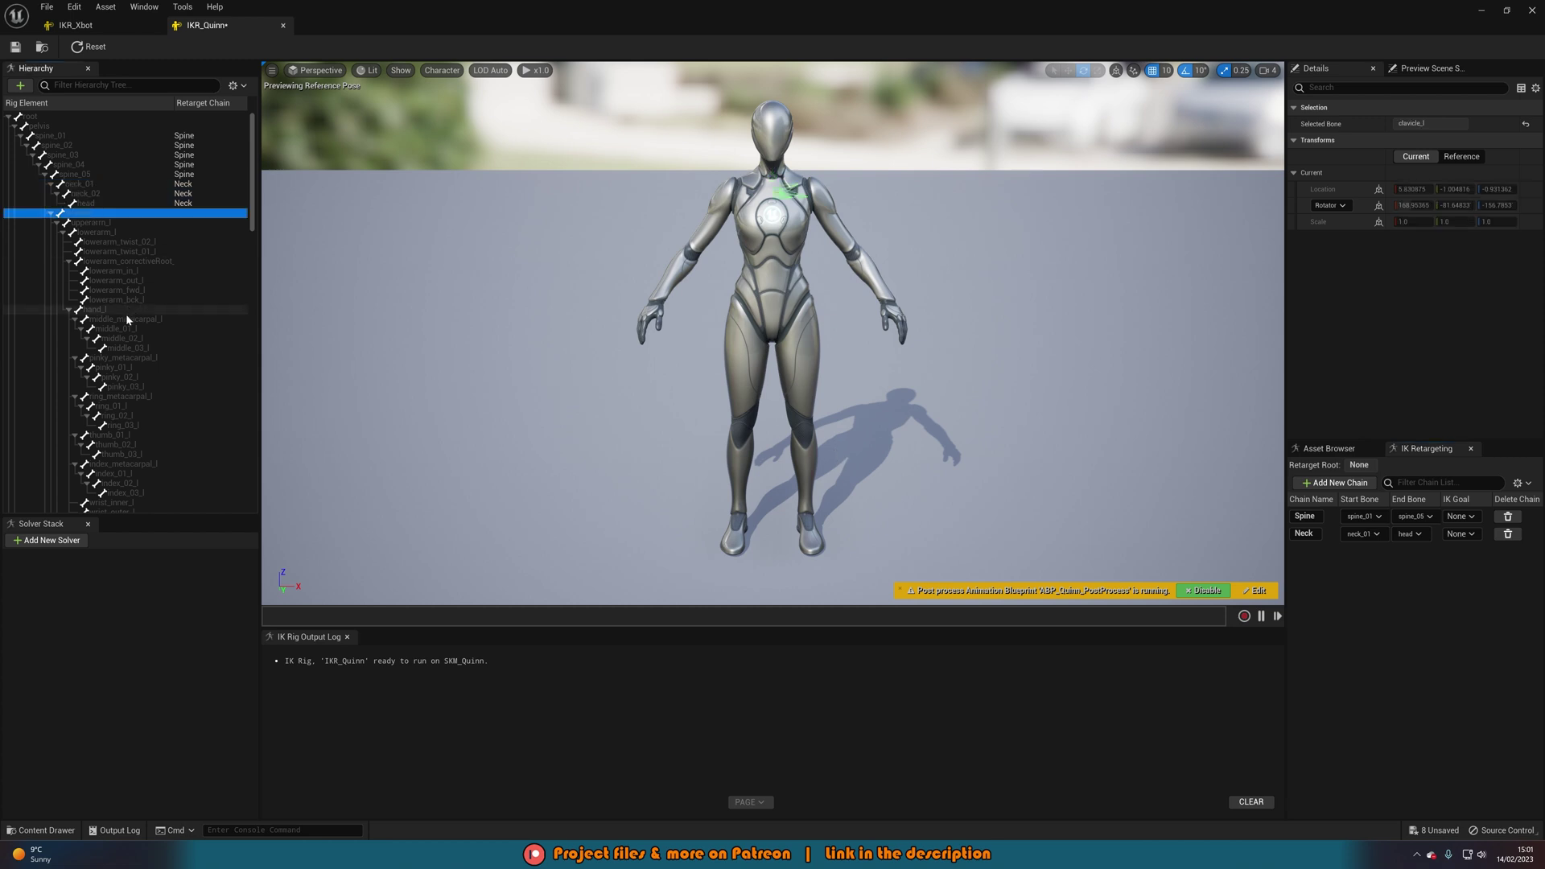
scroll(137, 401, "down", 3)
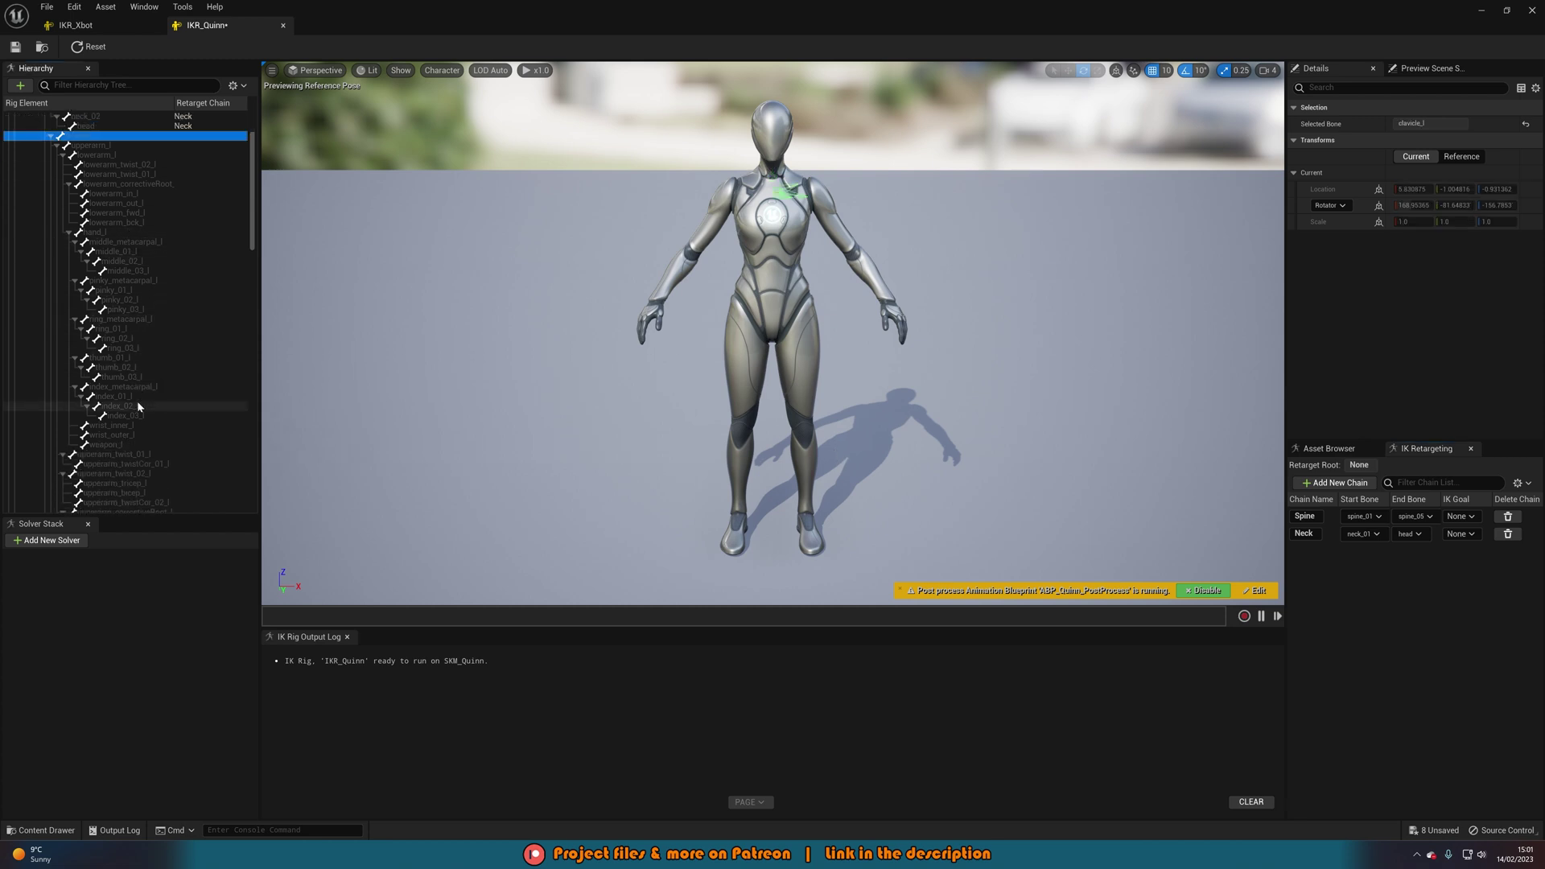
scroll(135, 455, "down", 2)
scroll(134, 455, "down", 2)
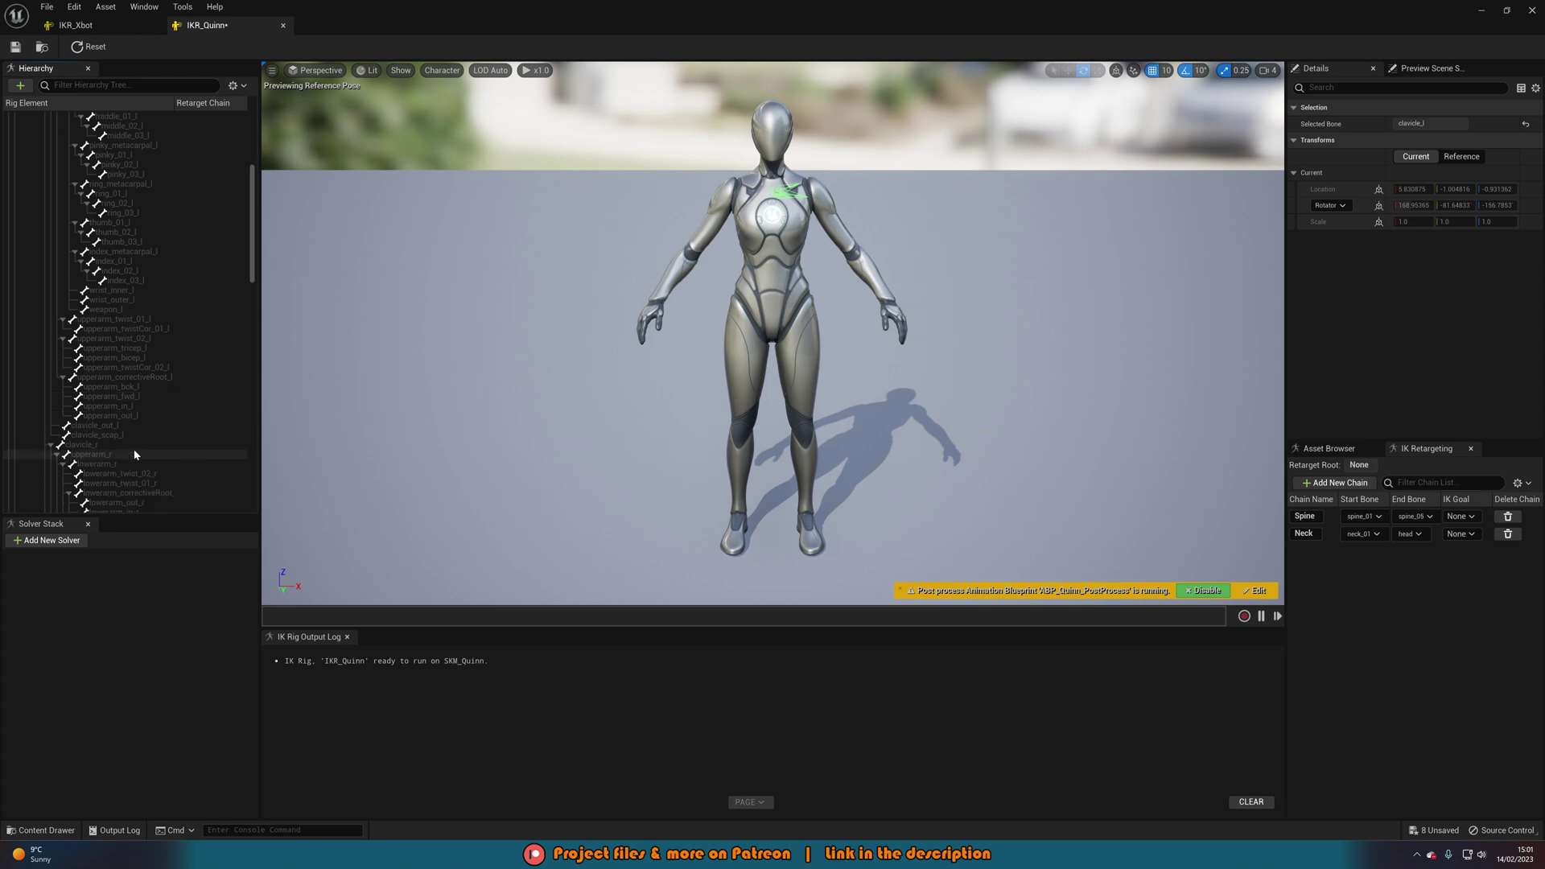
left_click(130, 417, "shift")
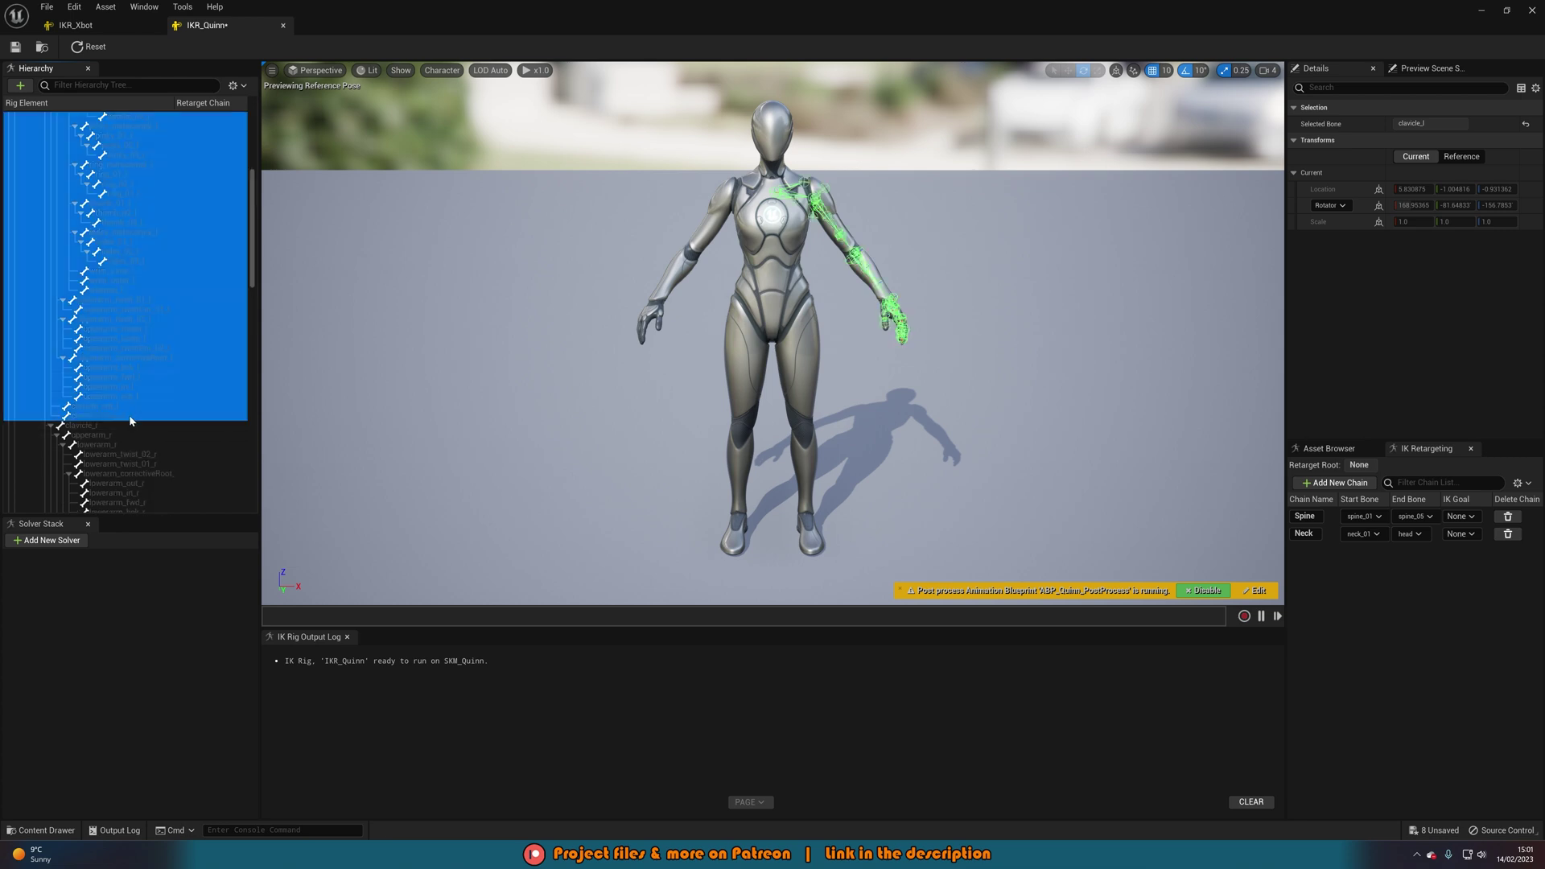
left_click(1336, 482)
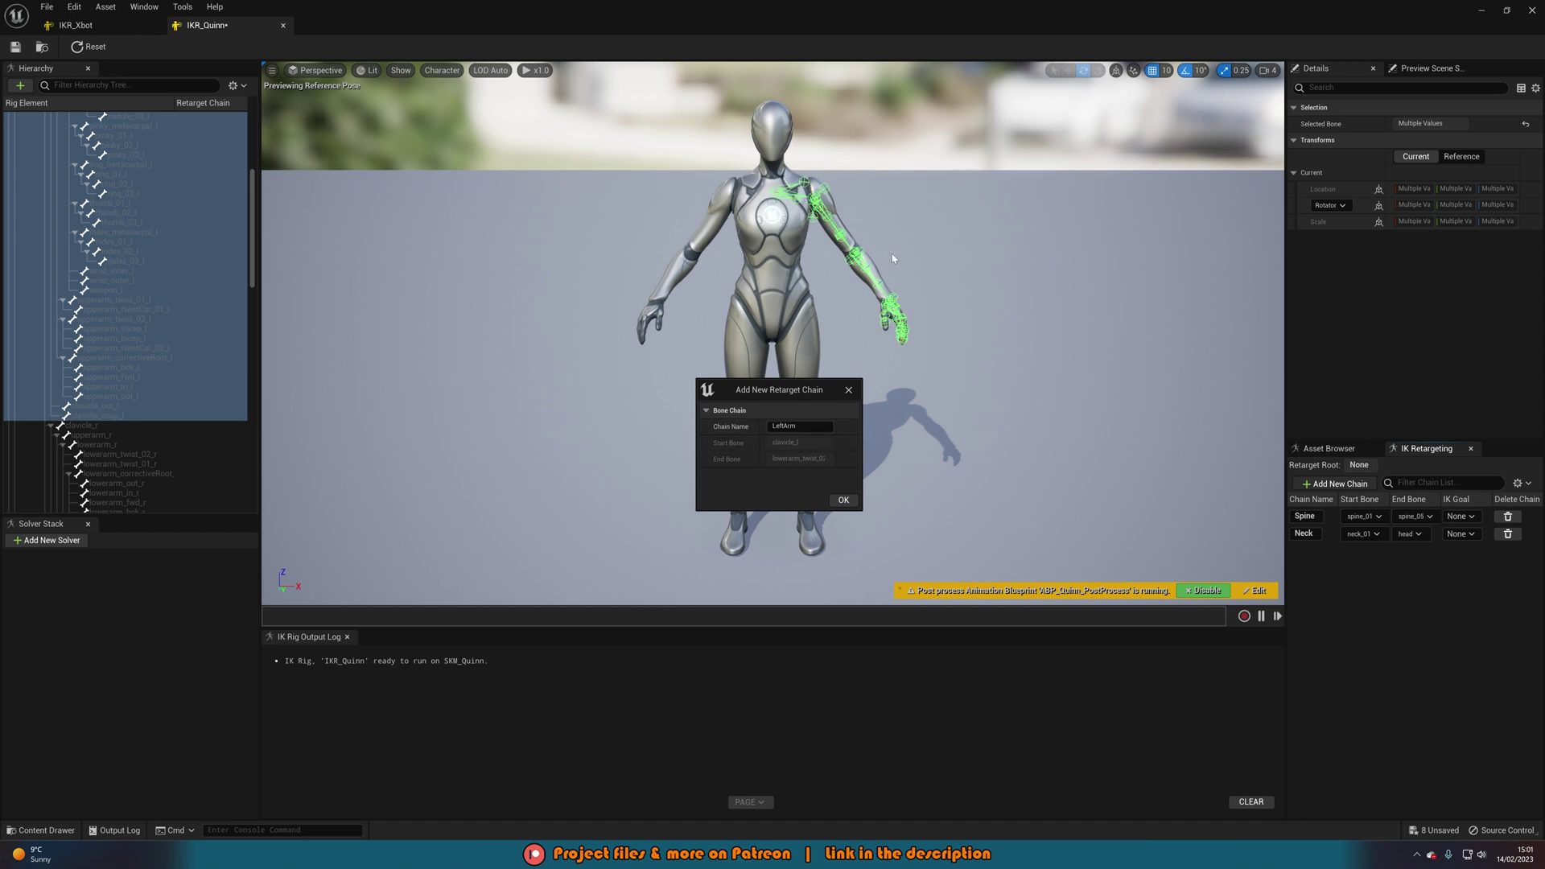
left_click(842, 499)
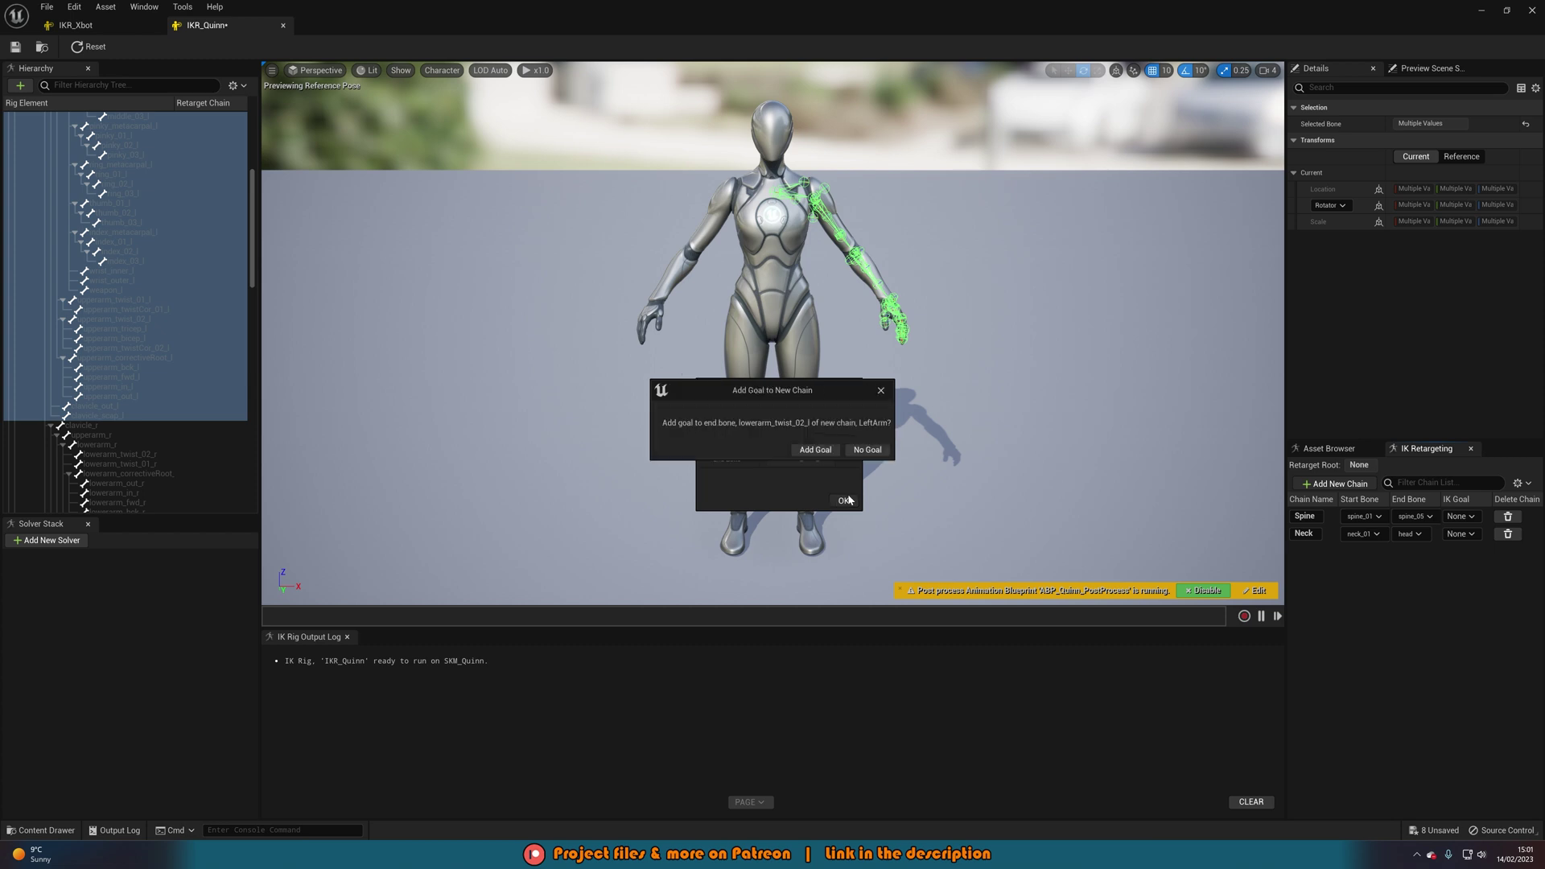
left_click(870, 450)
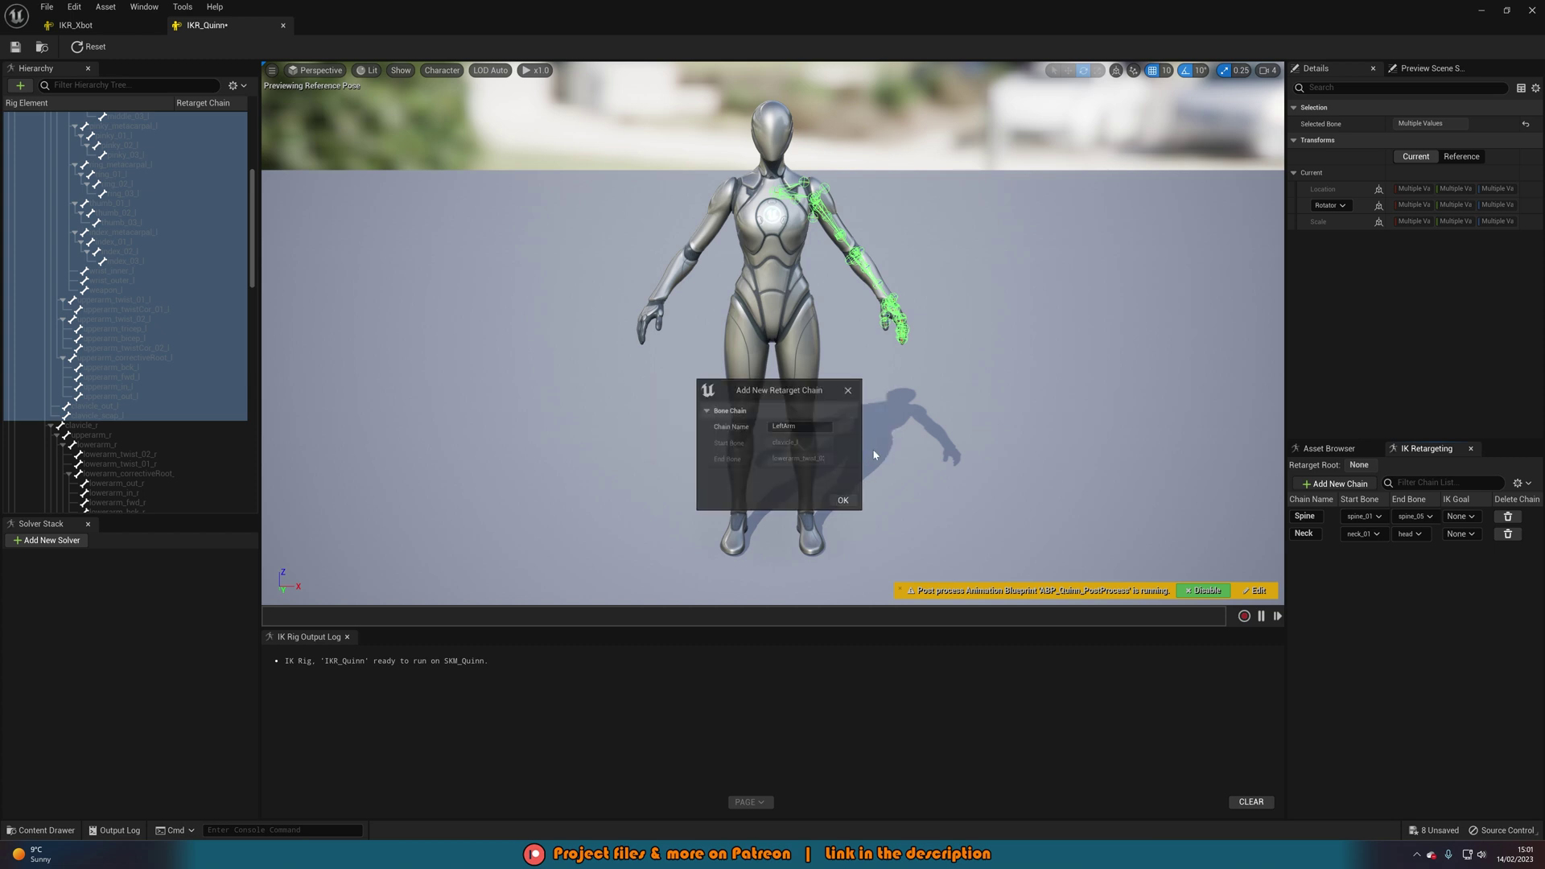
Dismiss the repeated new-chain prompts without adding chains, then select clavicle_r.
left_click(847, 390)
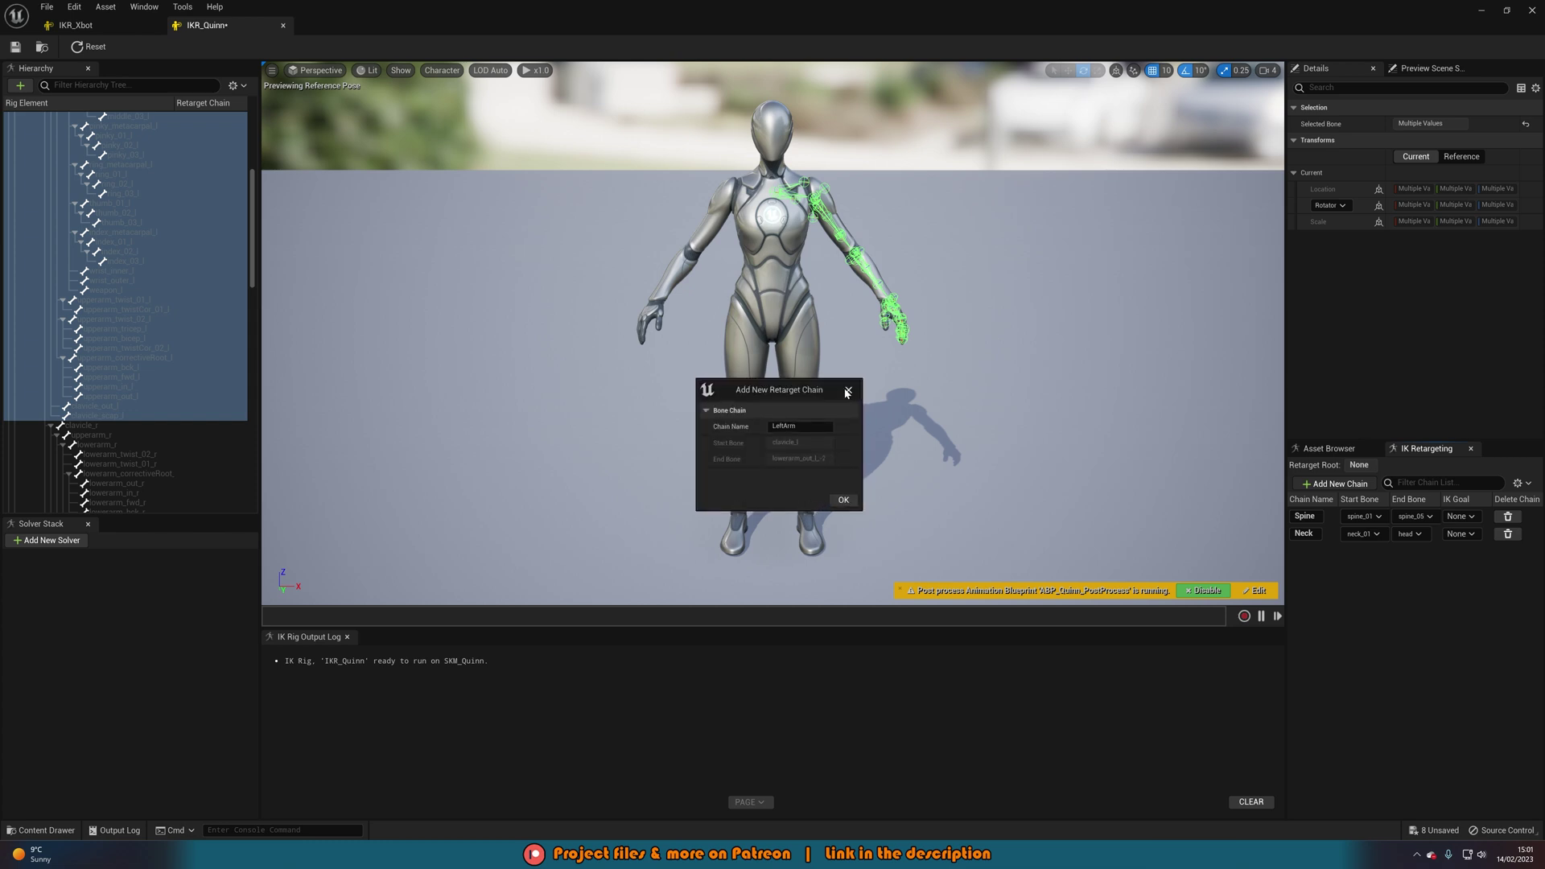
left_click(847, 391)
left_click(847, 391)
left_click(848, 391)
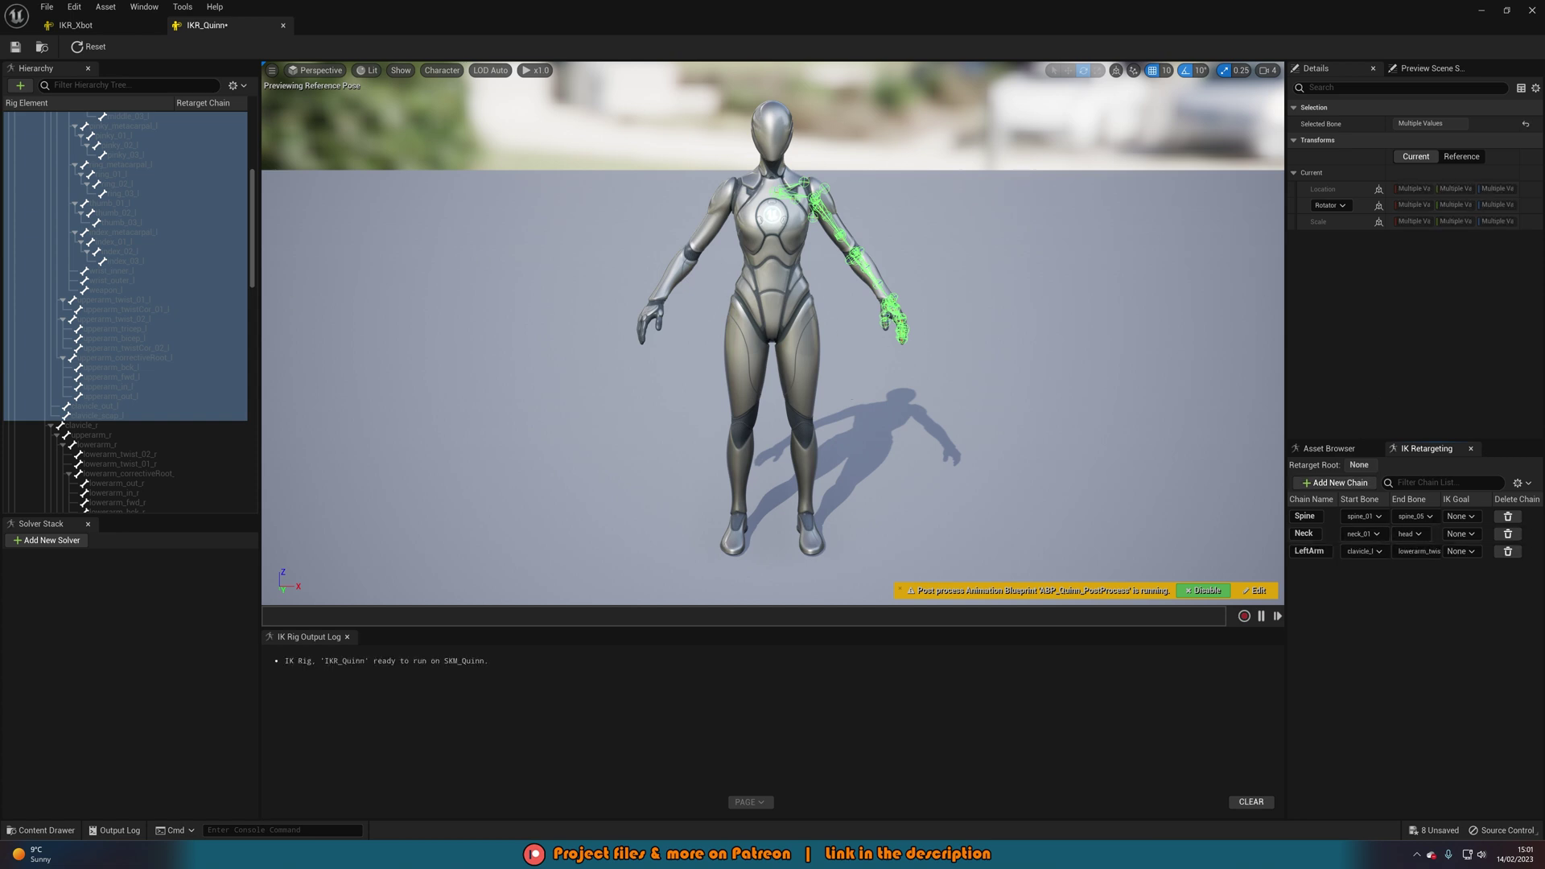
left_click(91, 424)
scroll(93, 431, "down", 2)
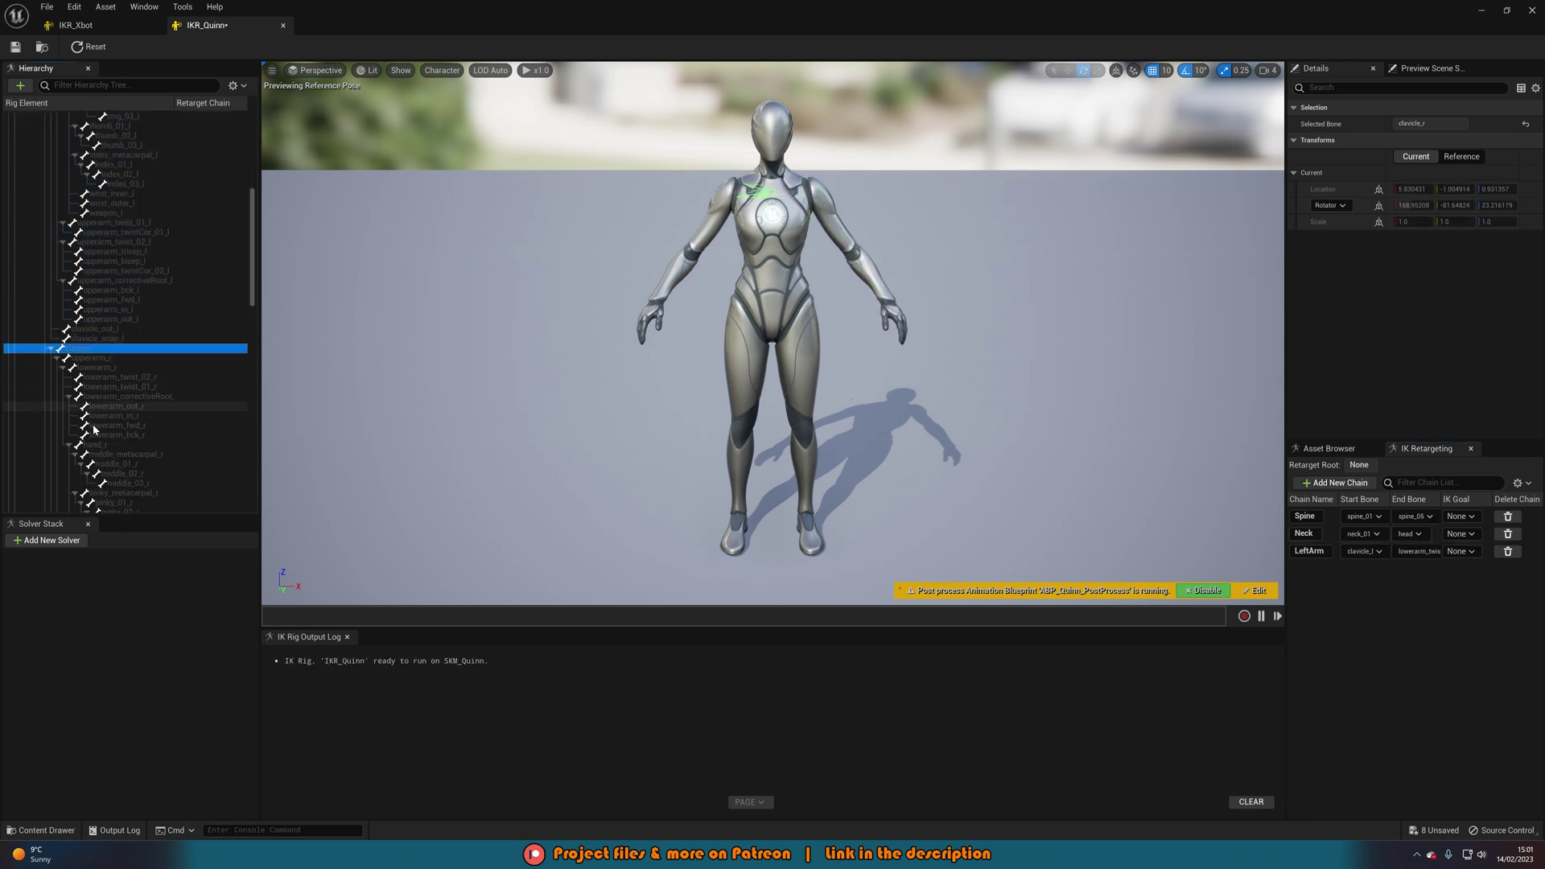
scroll(94, 431, "down", 10)
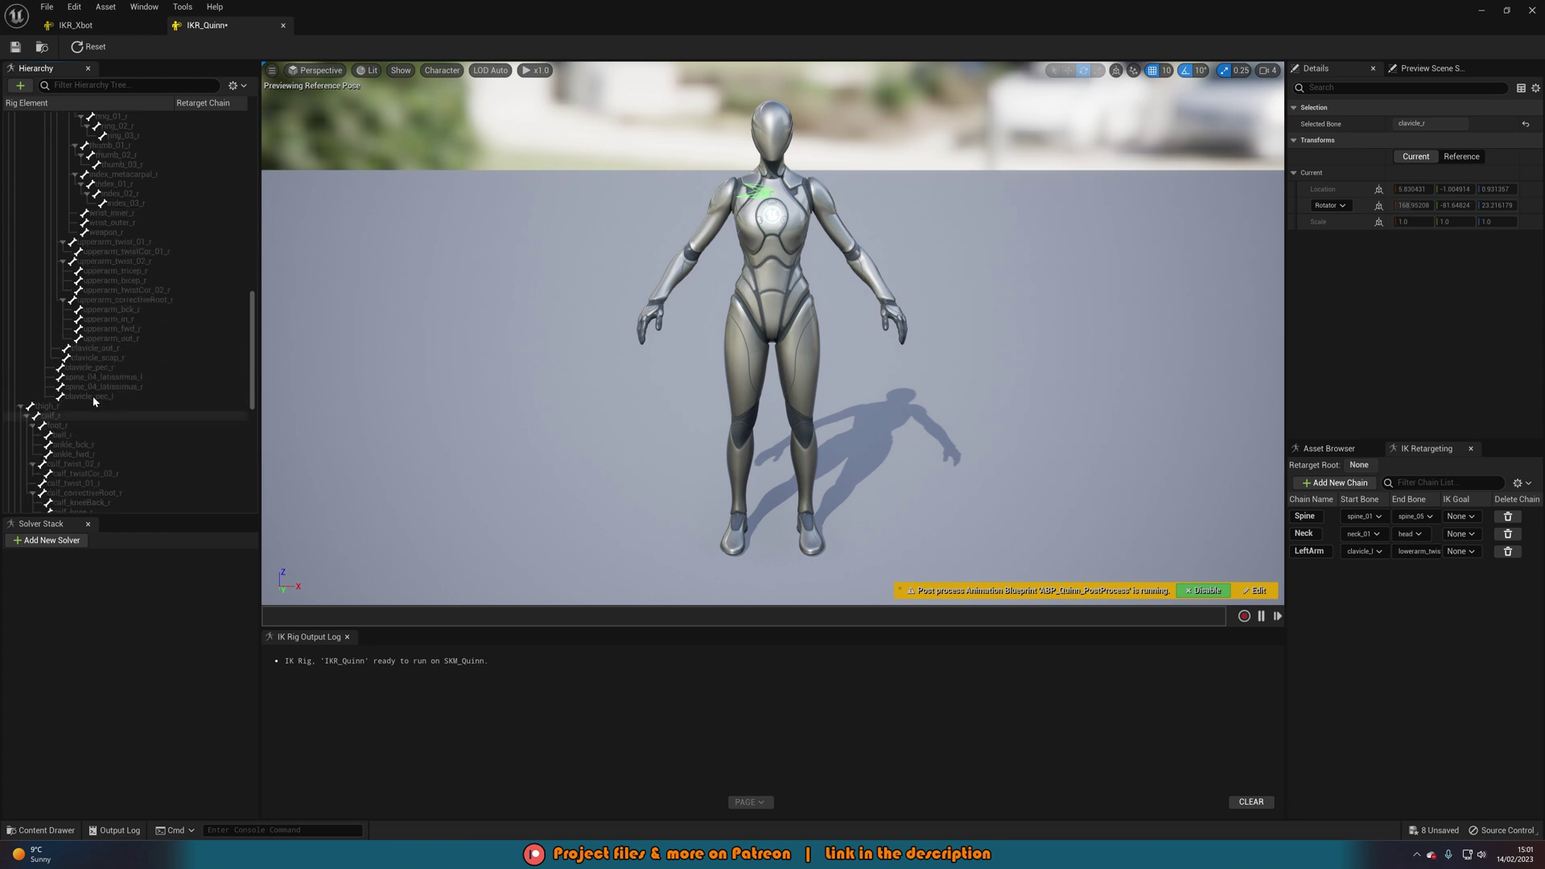
Select the right arm bones from clavicle_r downward in the Hierarchy.
left_click(95, 397, "shift")
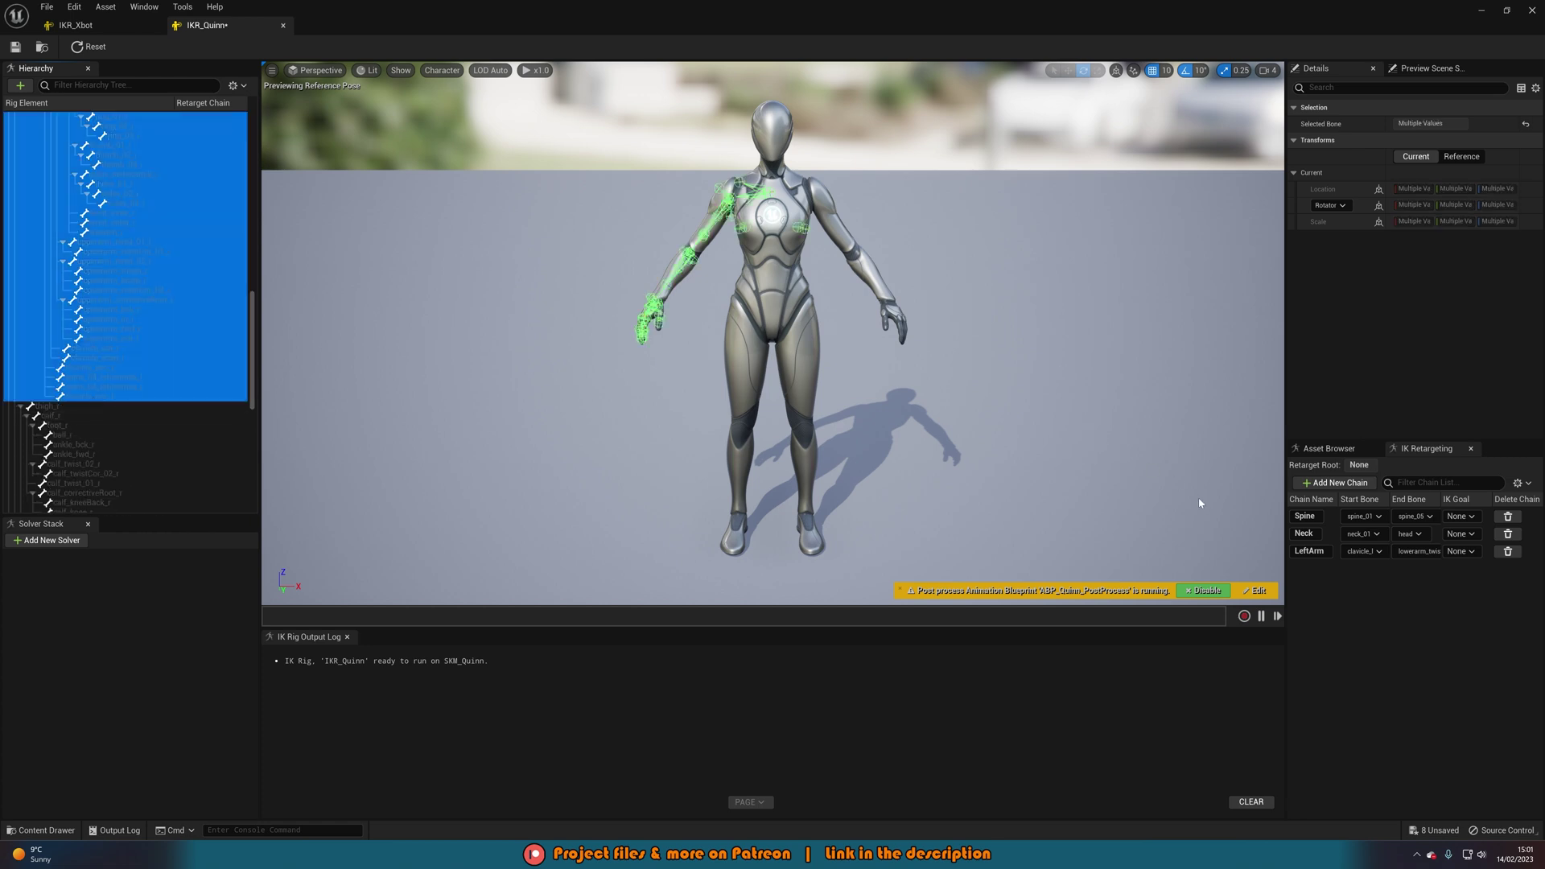
left_click(97, 398)
scroll(123, 326, "up", 5)
scroll(123, 326, "up", 5)
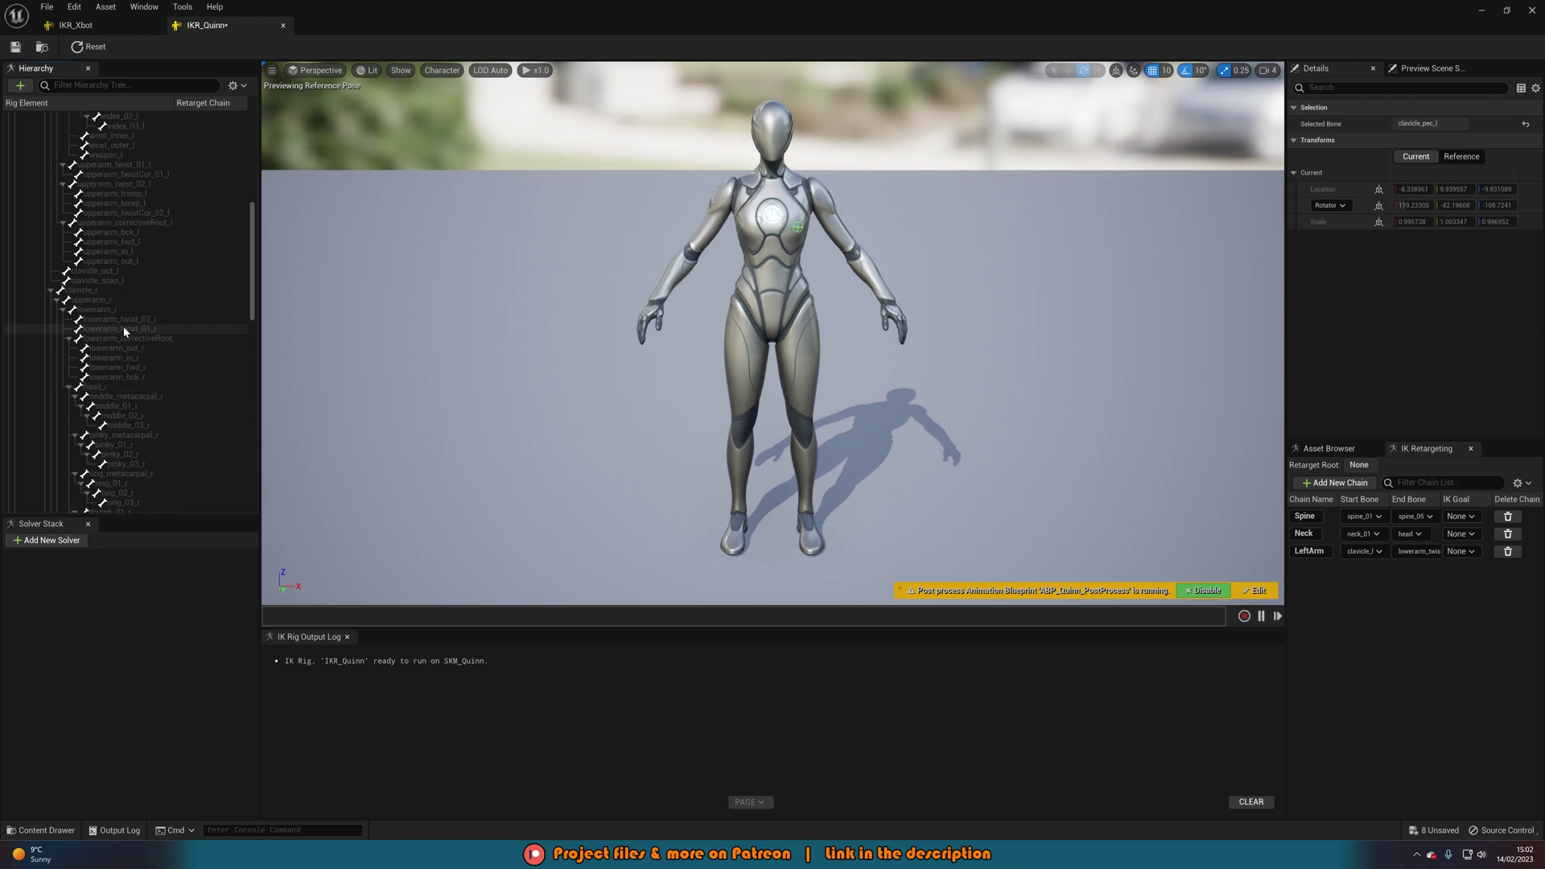
left_click(123, 386)
scroll(125, 387, "down", 8)
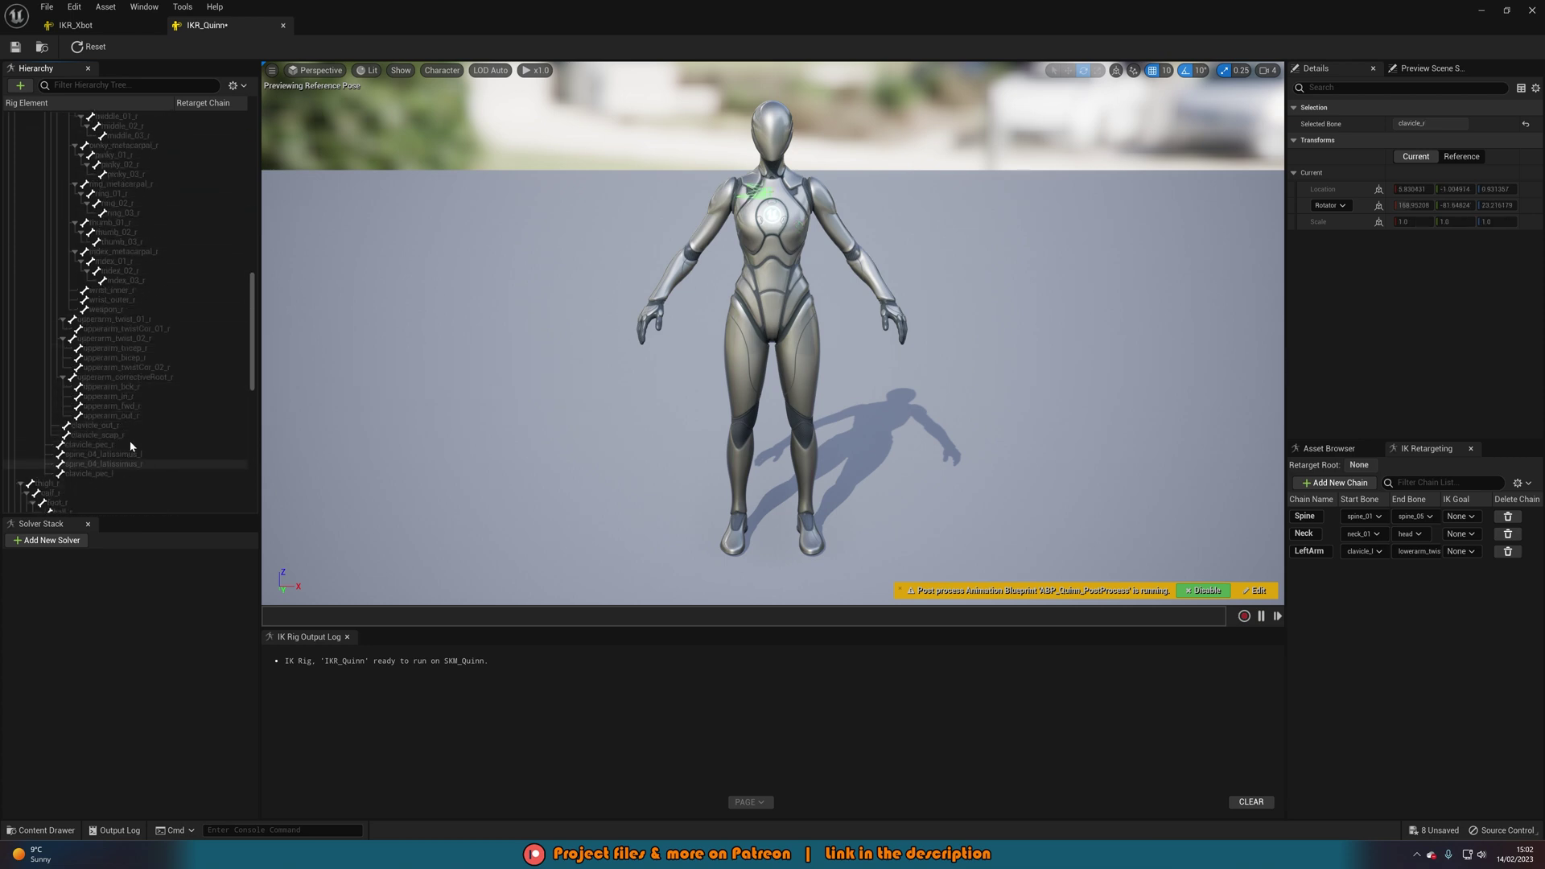
left_click(117, 444, "shift")
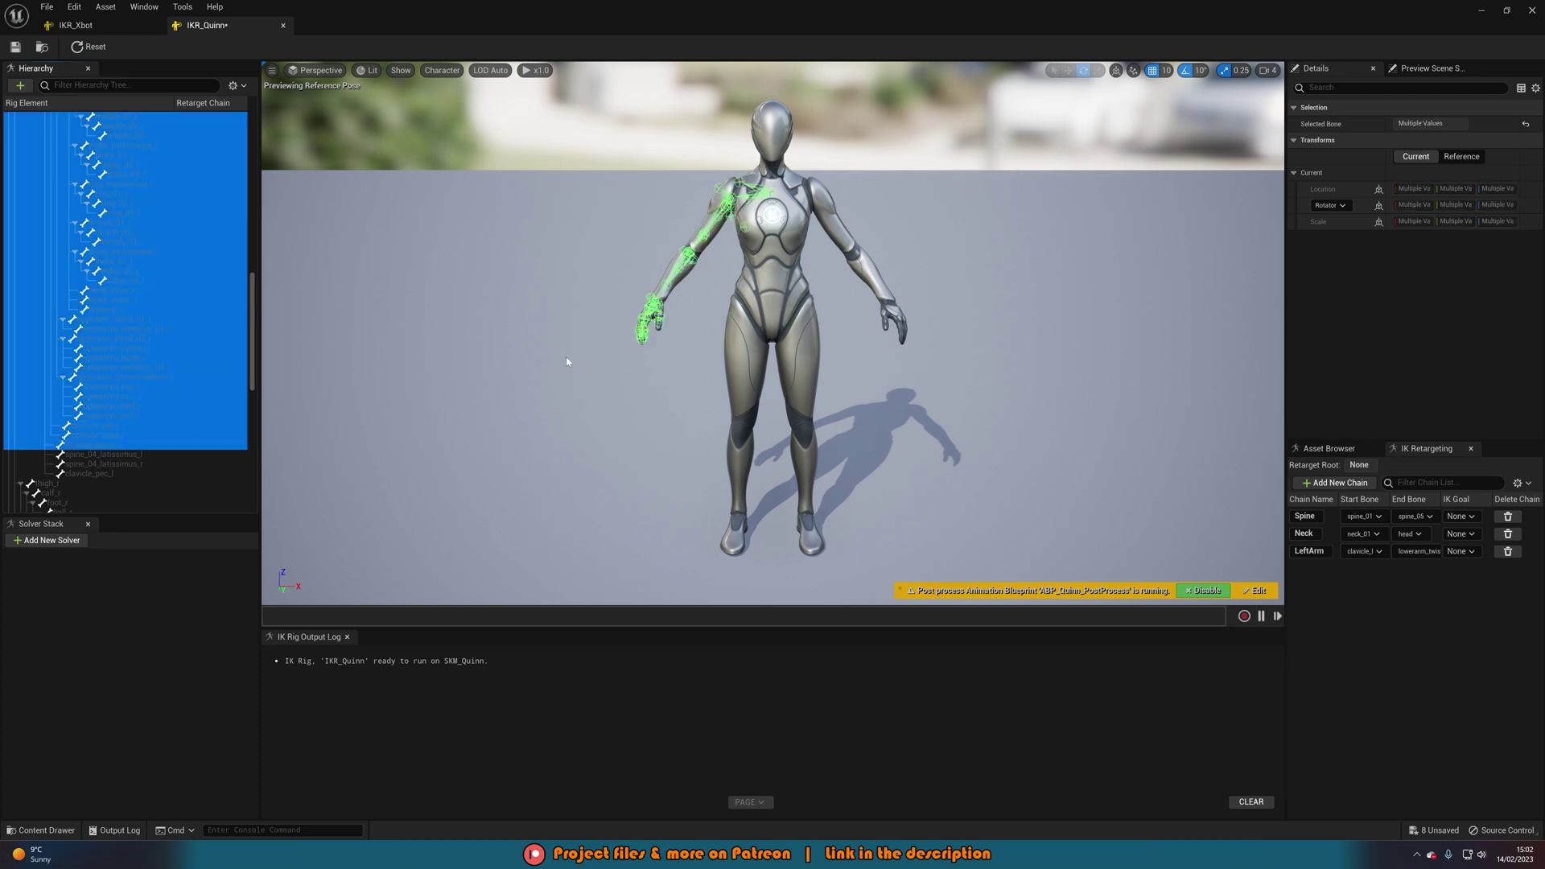
Add the RightArm chain and close the remaining chain prompts without adding more.
left_click(1335, 482)
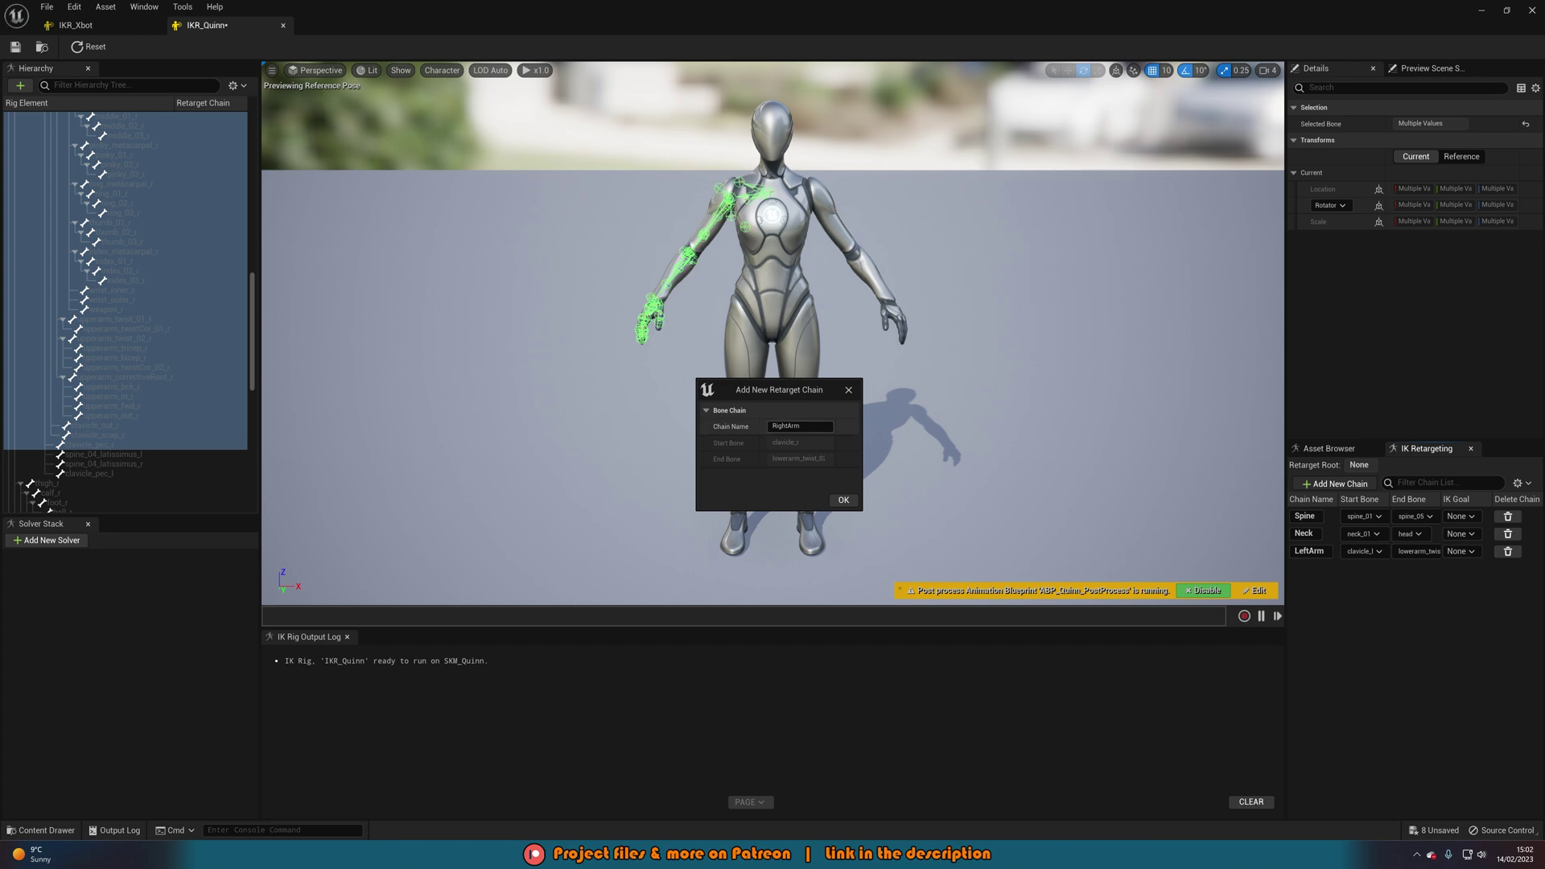
left_click(842, 500)
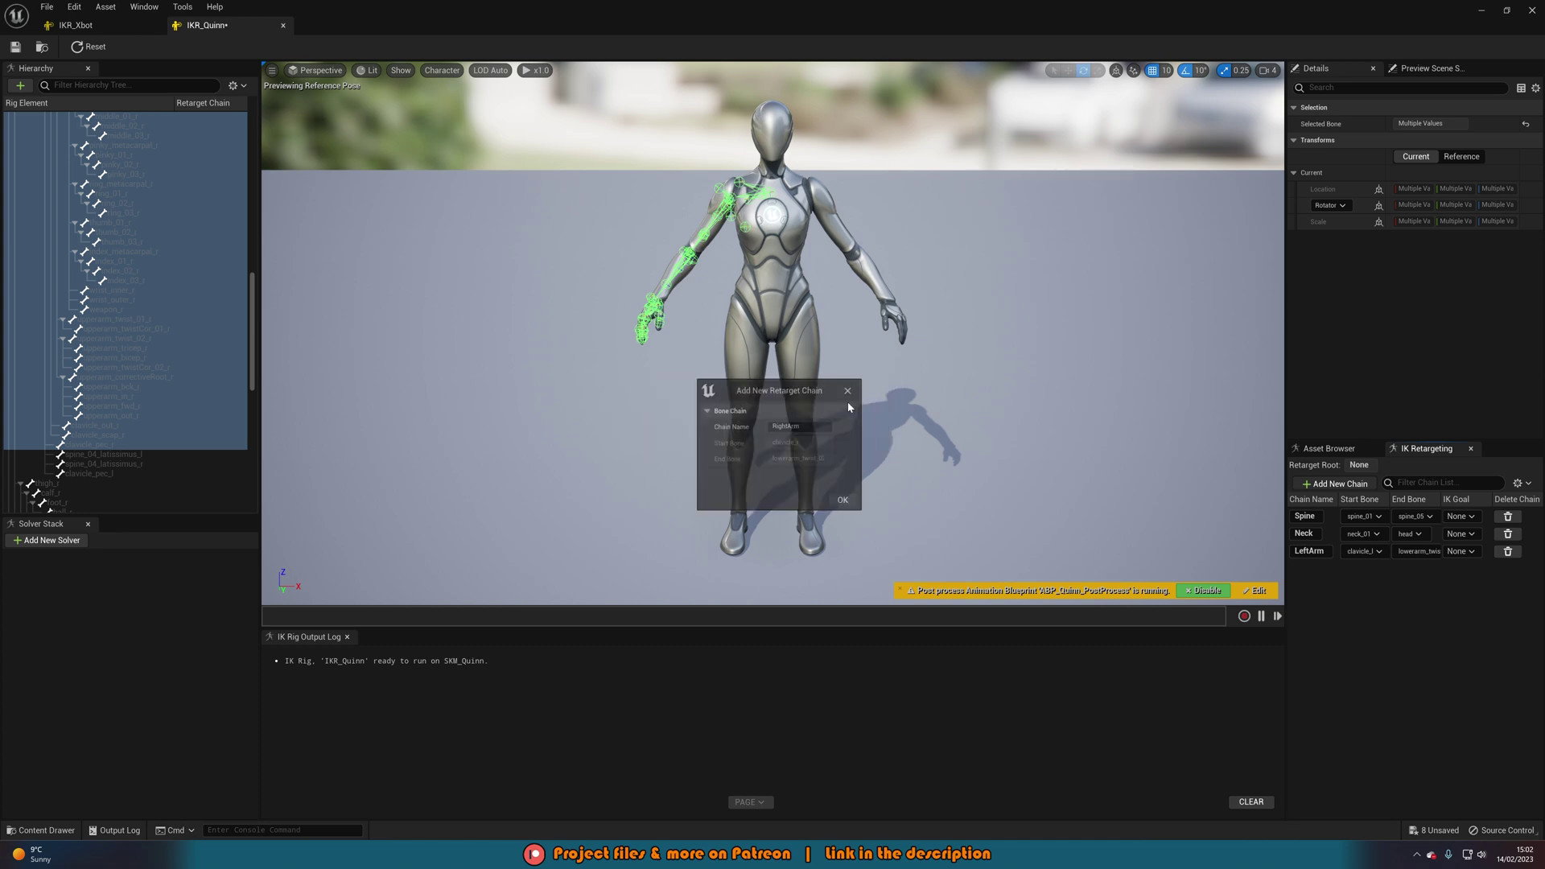
left_click(849, 391)
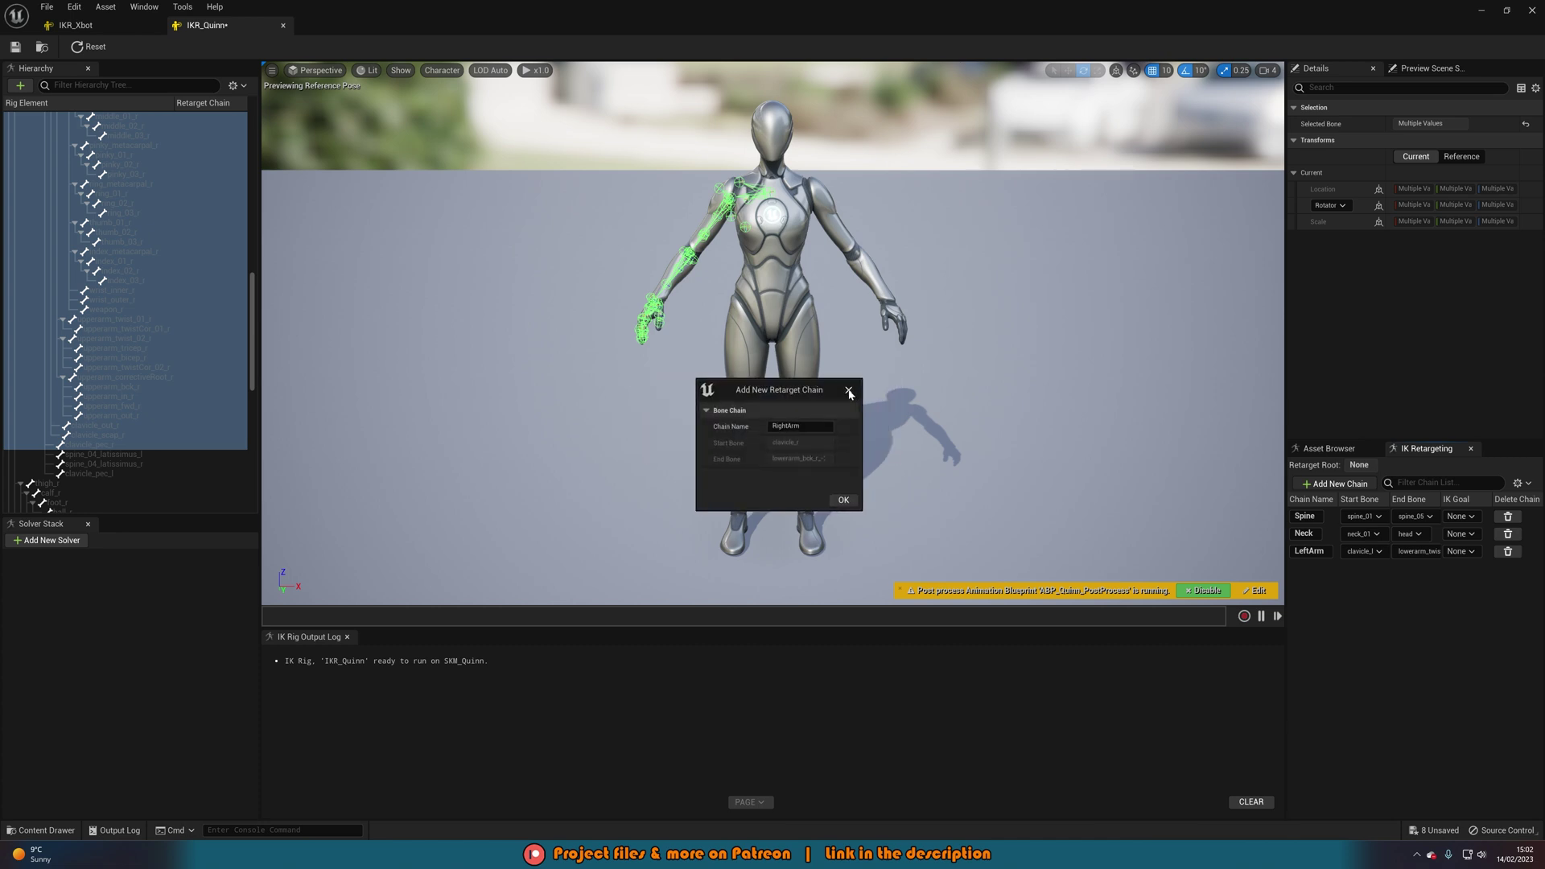
left_click(849, 391)
left_click(849, 391)
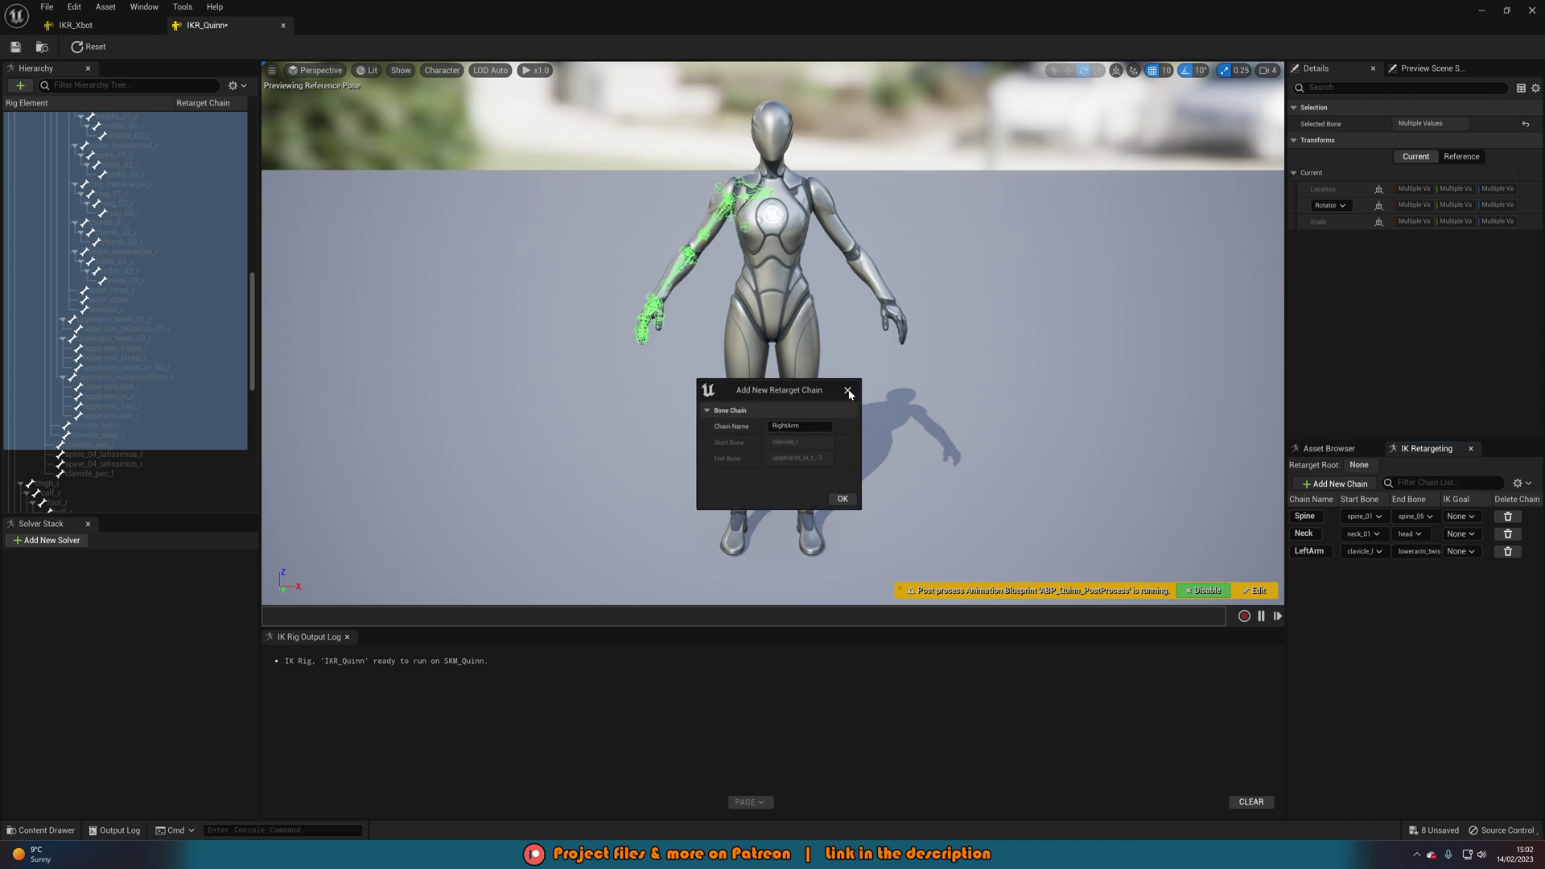
left_click(849, 391)
Add a RightLeg retarget chain from thigh_r to ball_r with no IK goal.
left_click(75, 481)
scroll(84, 362, "down", 3)
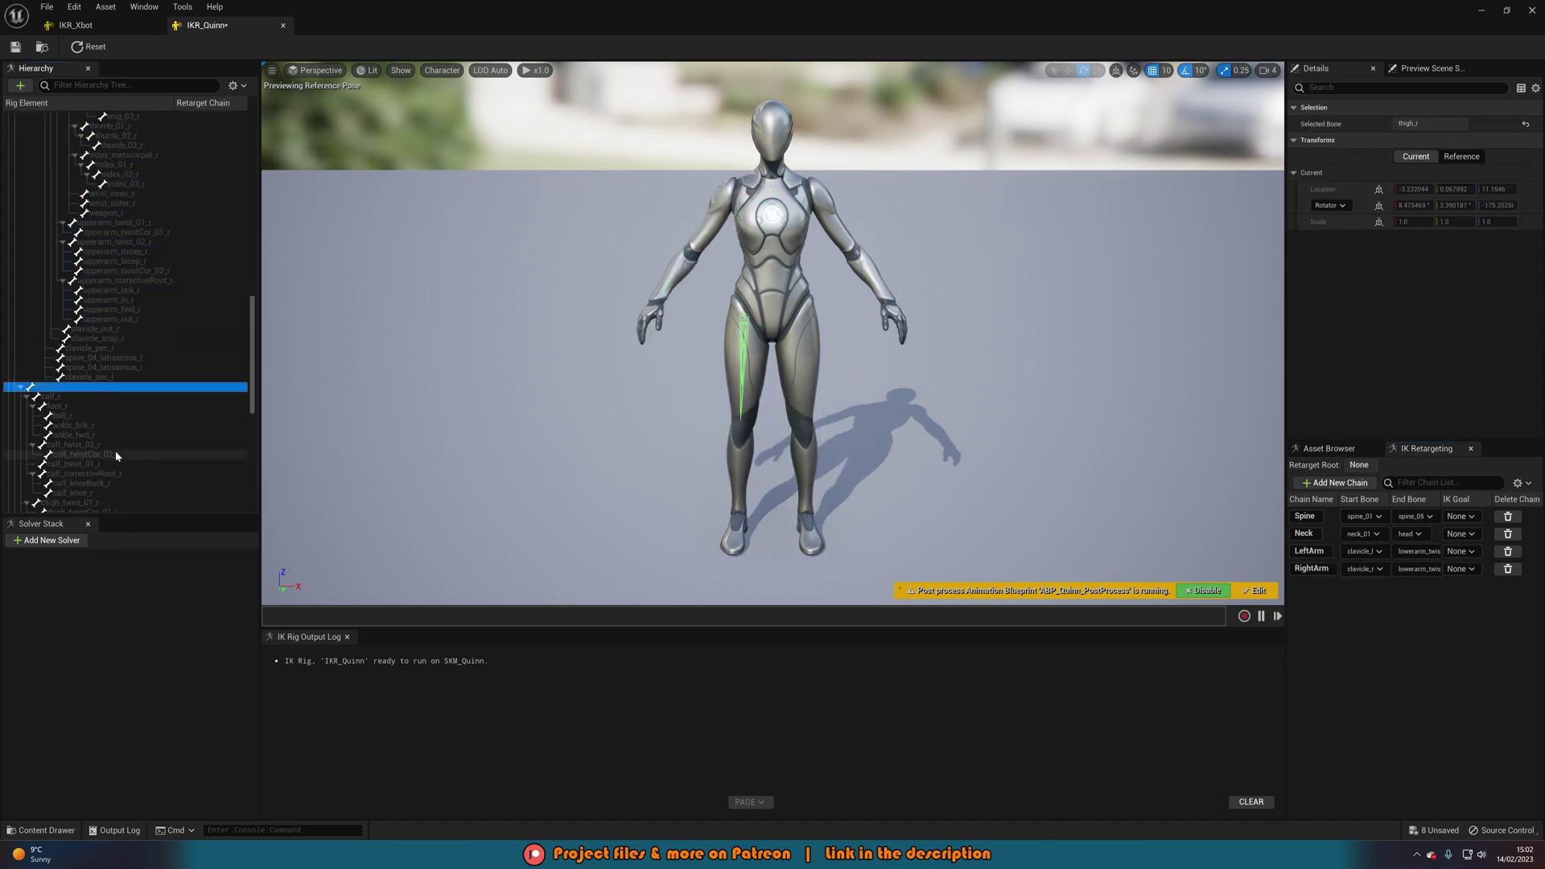
scroll(84, 362, "down", 3)
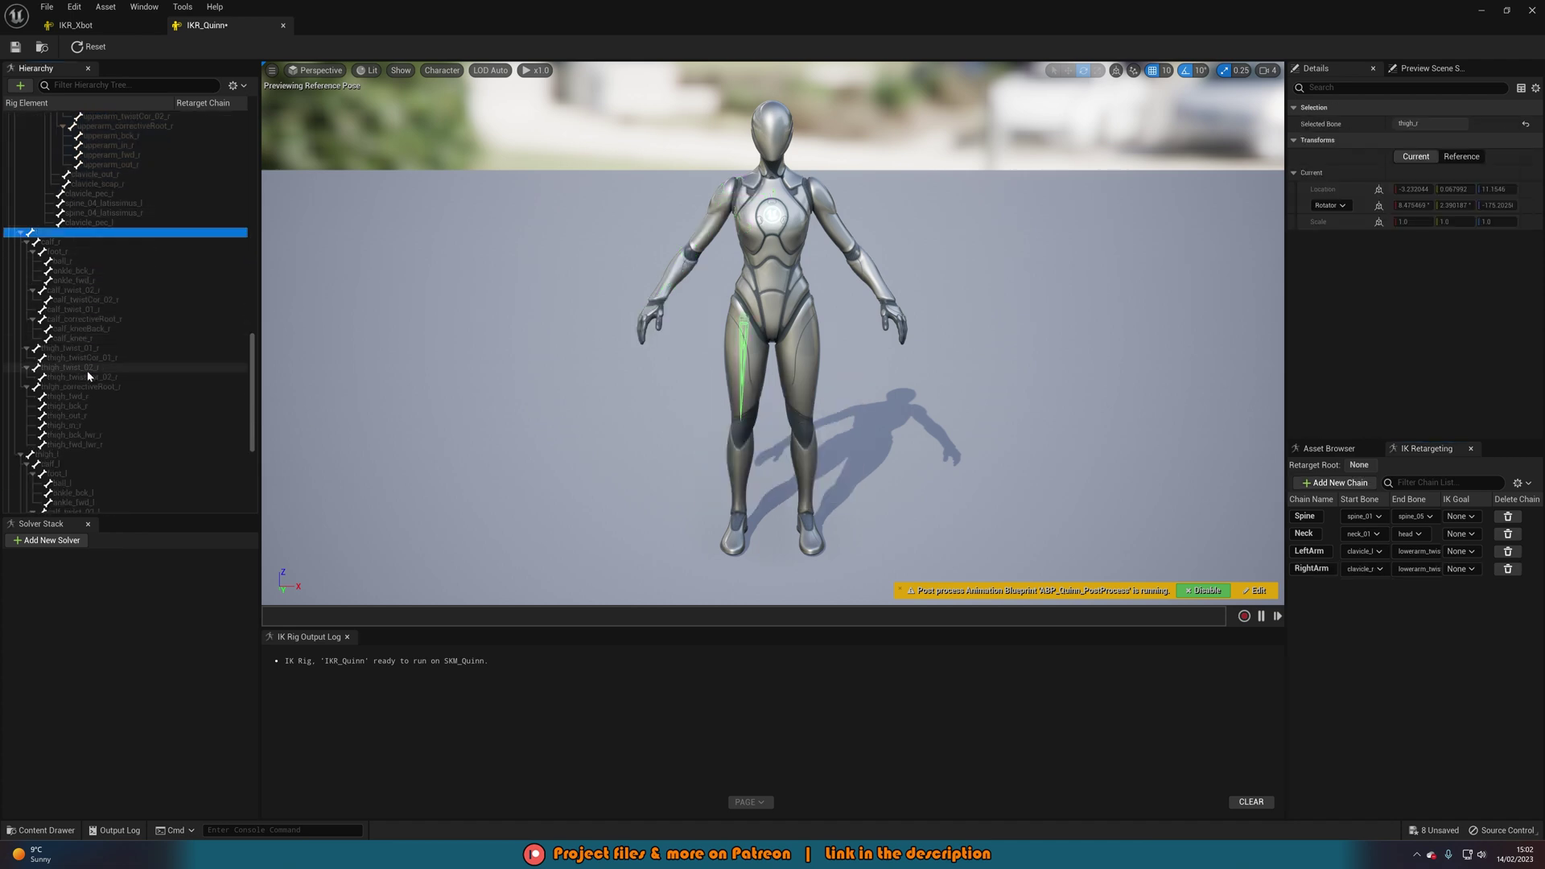
left_click(94, 445, "shift")
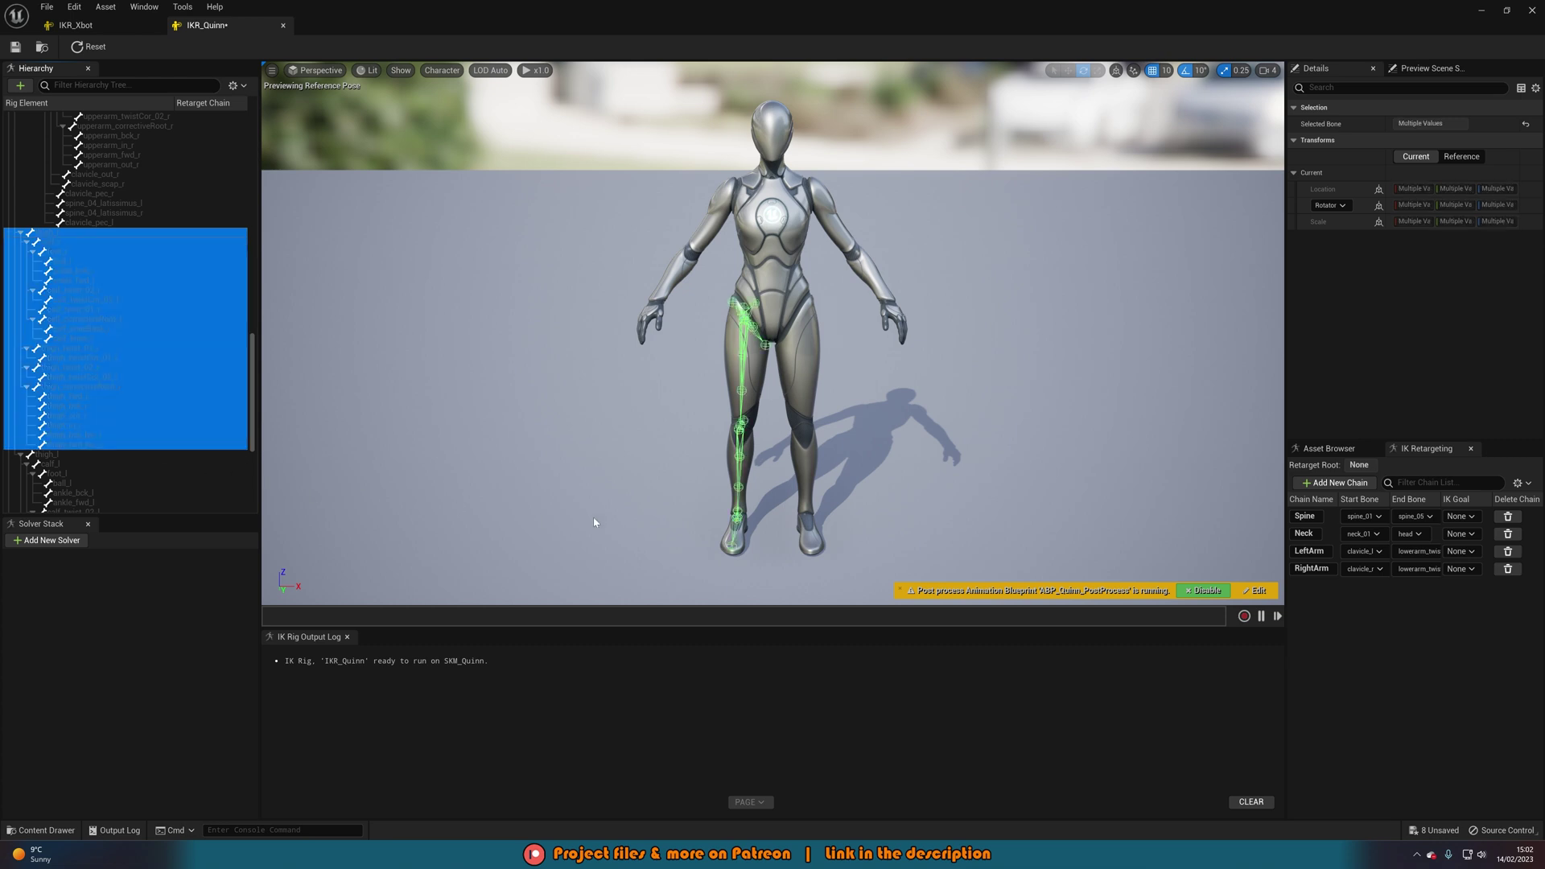
left_click(1337, 482)
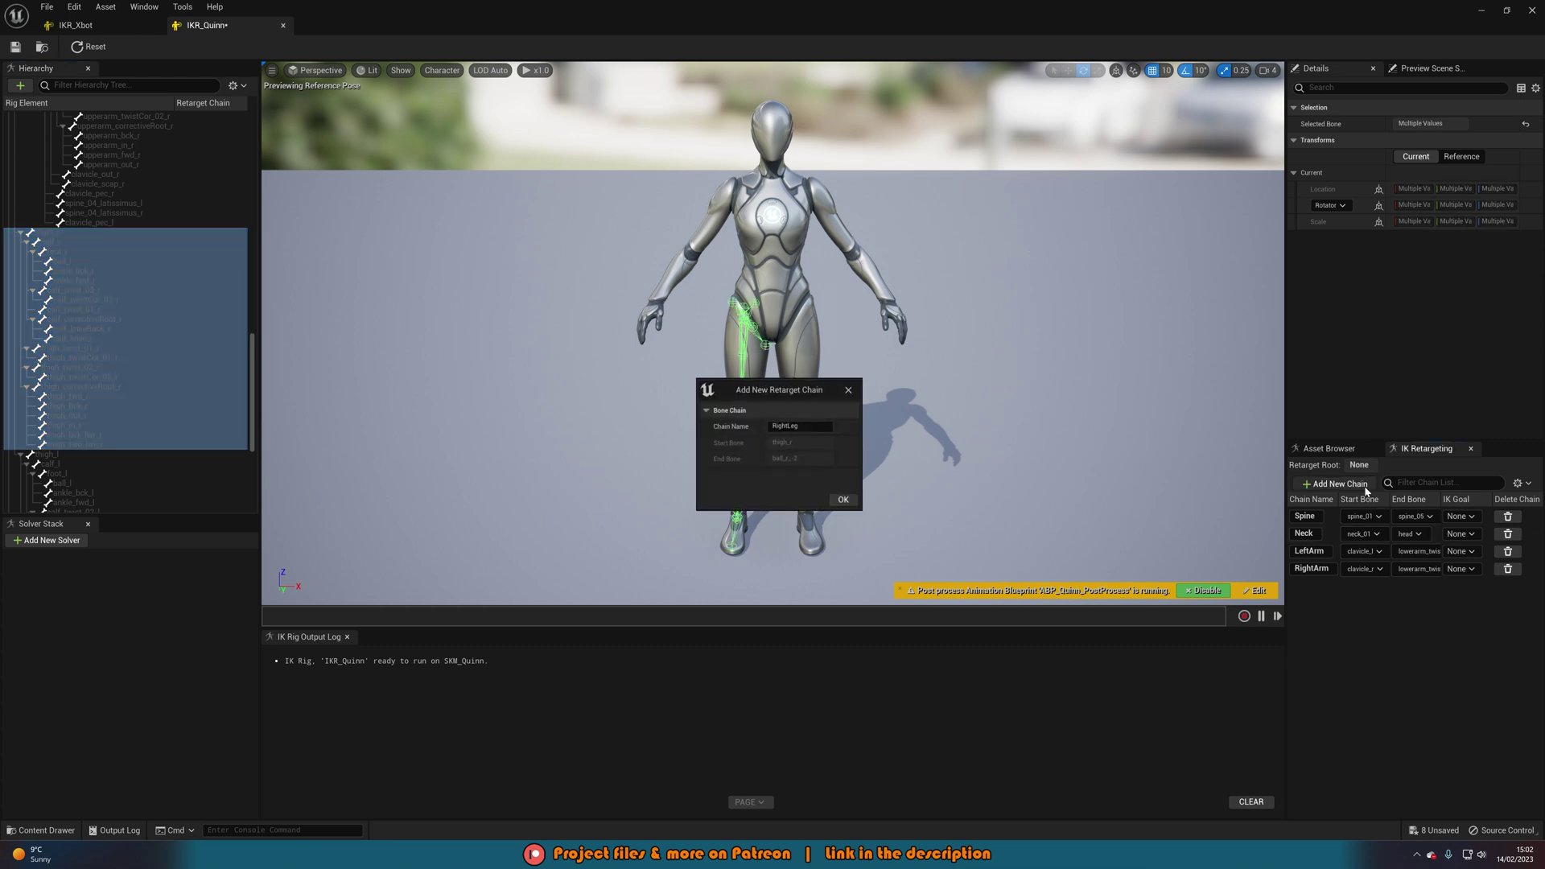
left_click(841, 500)
left_click(838, 447)
left_click(847, 392)
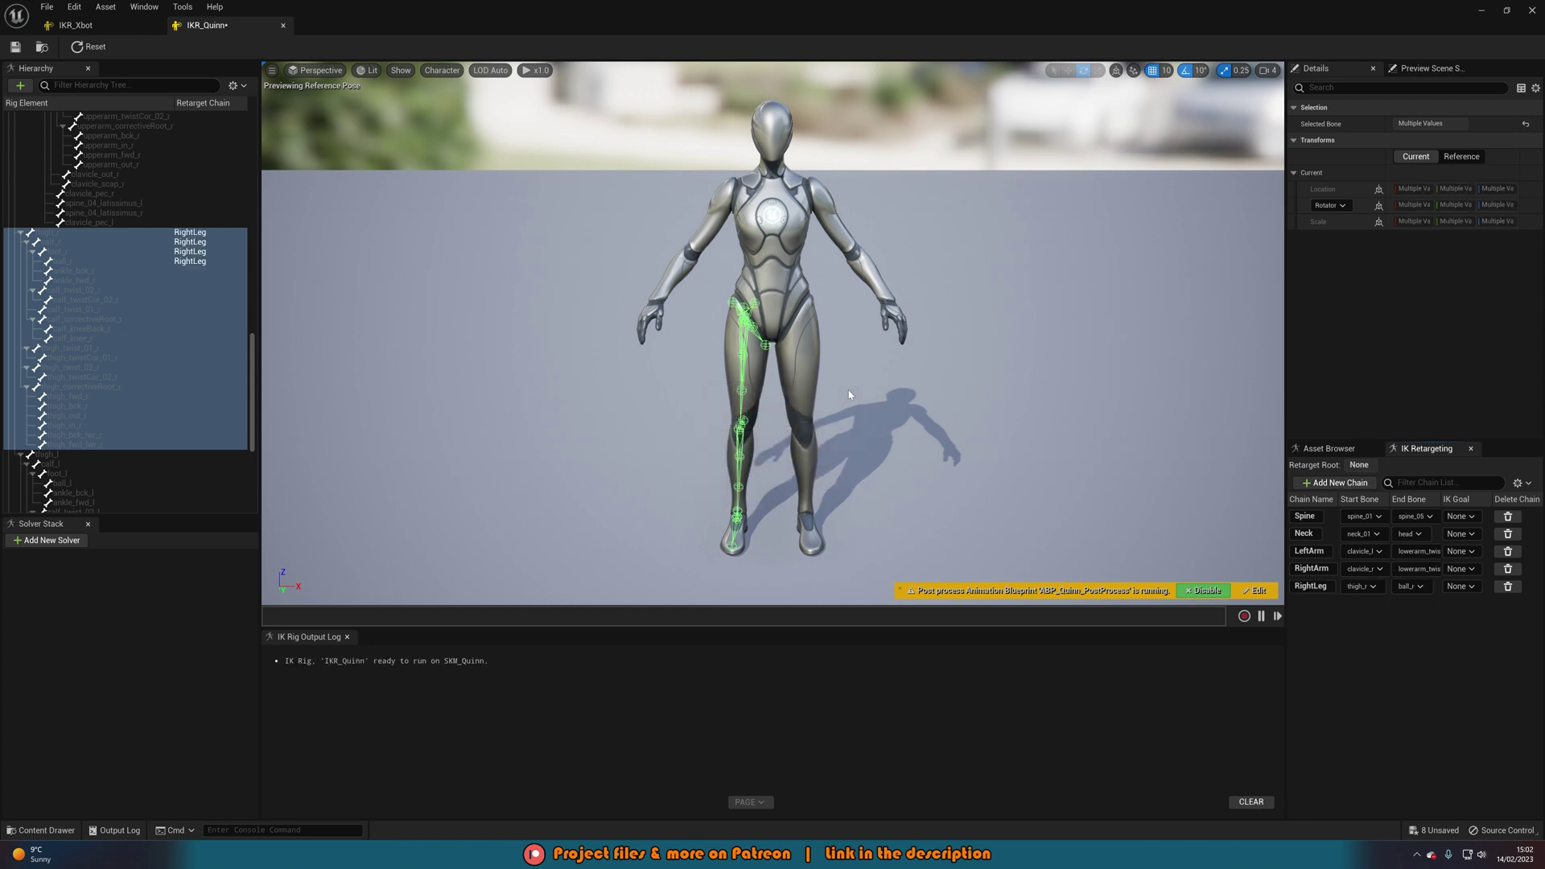
Add a LeftLeg retarget chain from thigh_l to ball_l with no IK goal.
left_click(113, 455)
scroll(124, 414, "down", 5)
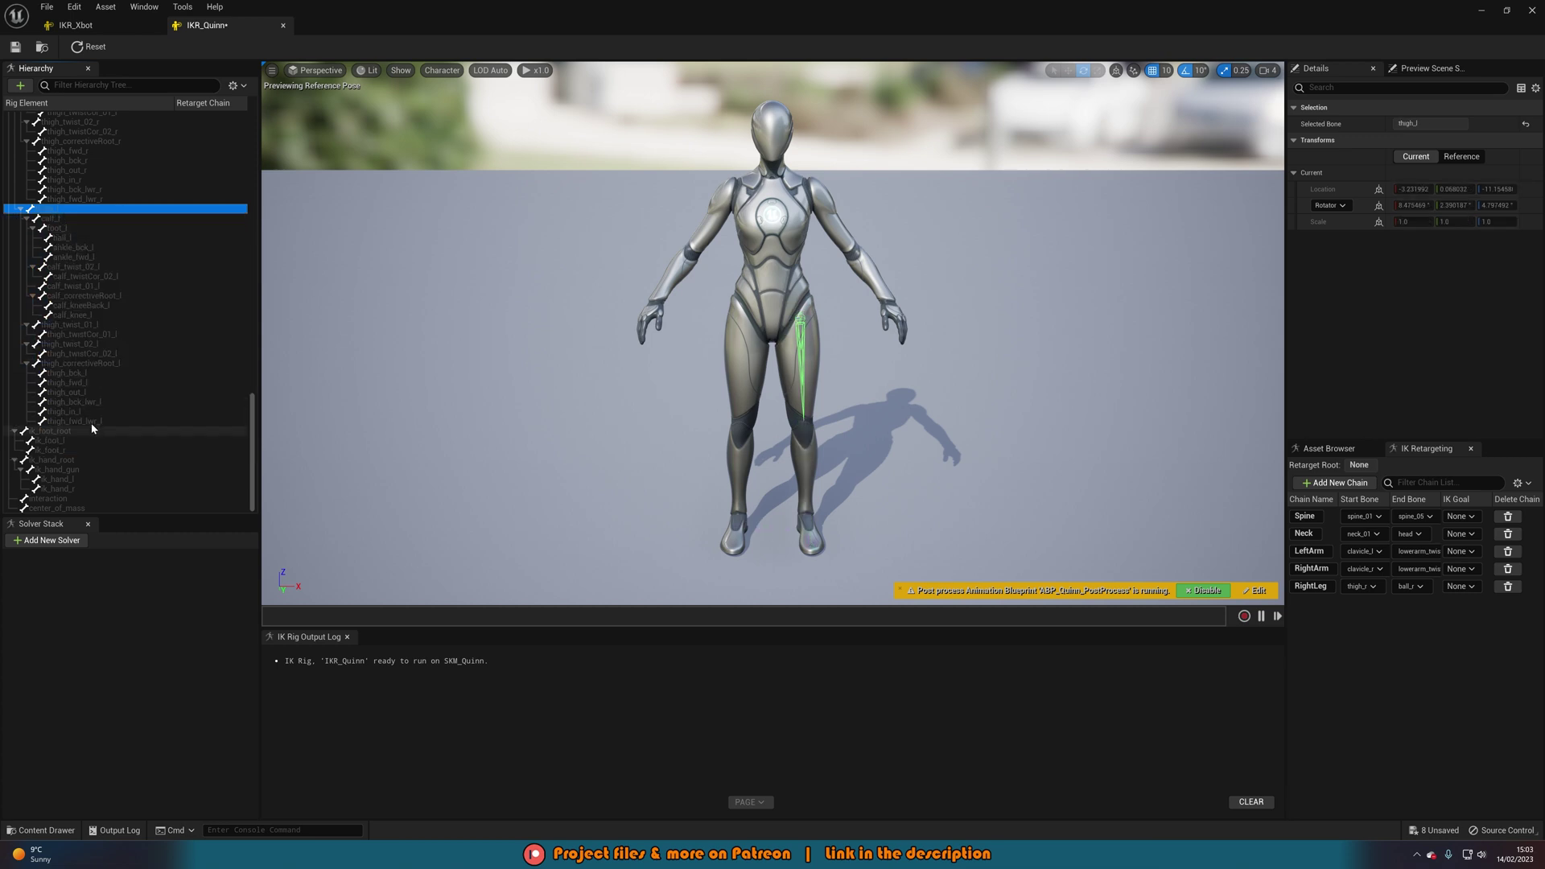
left_click(93, 421, "shift")
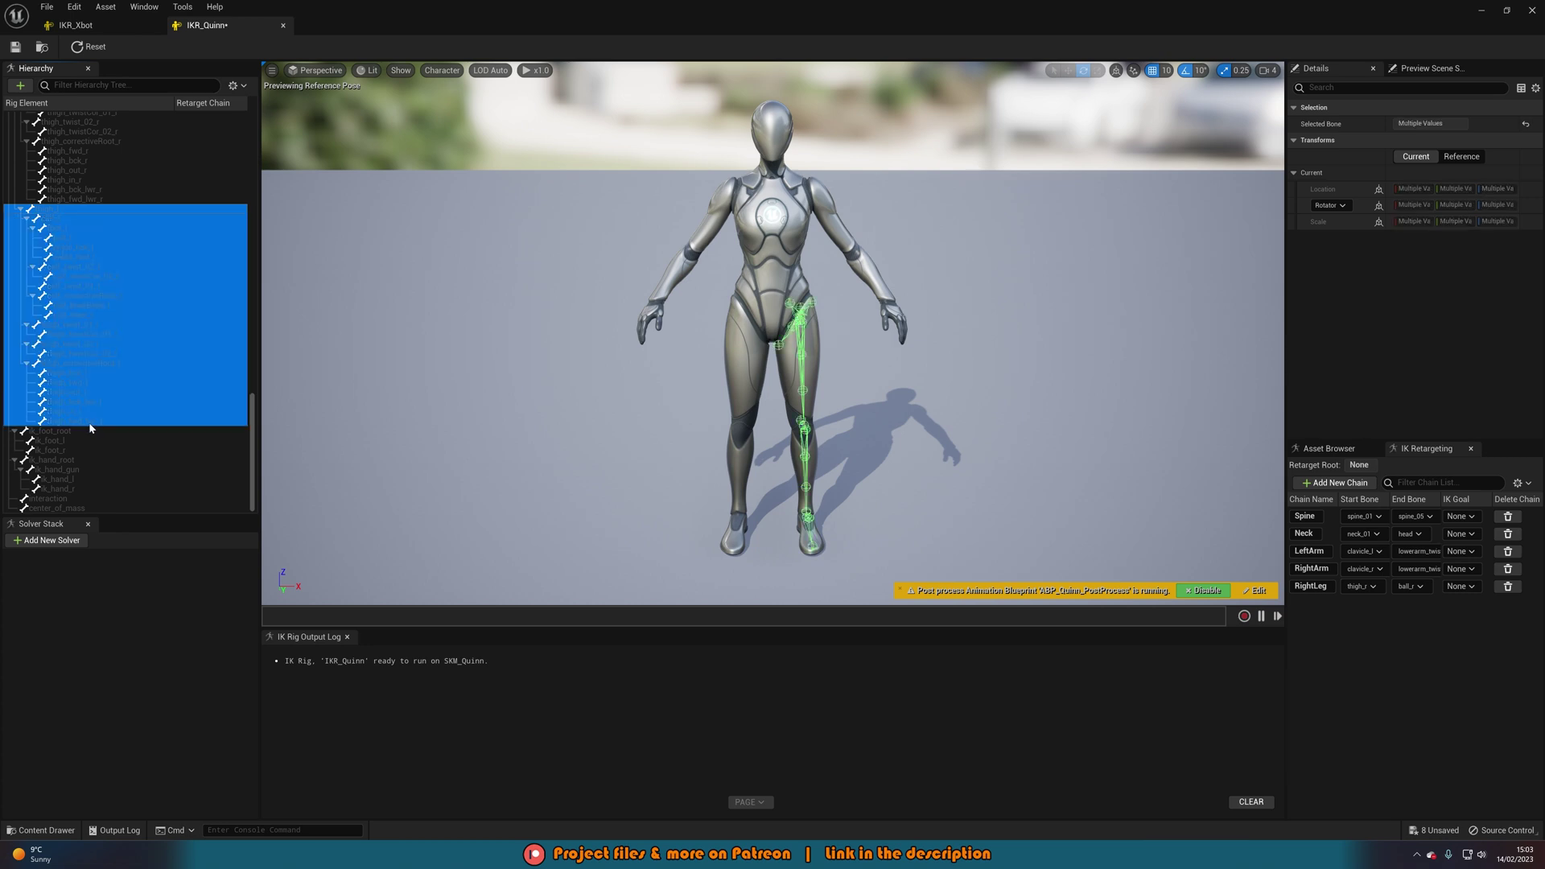
left_click(1335, 482)
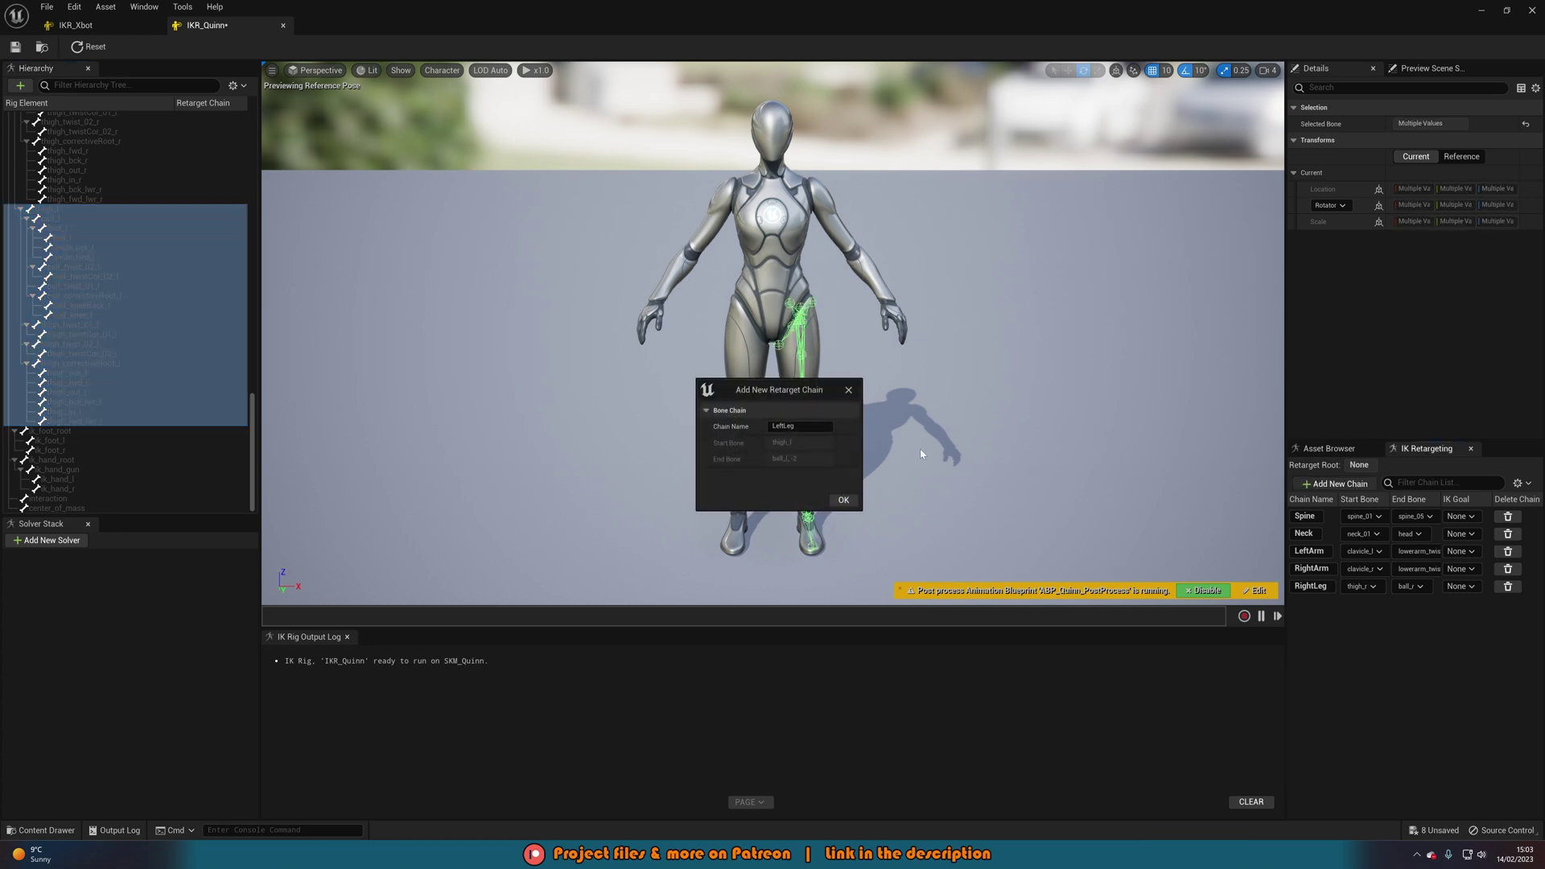
left_click(841, 501)
left_click(842, 452)
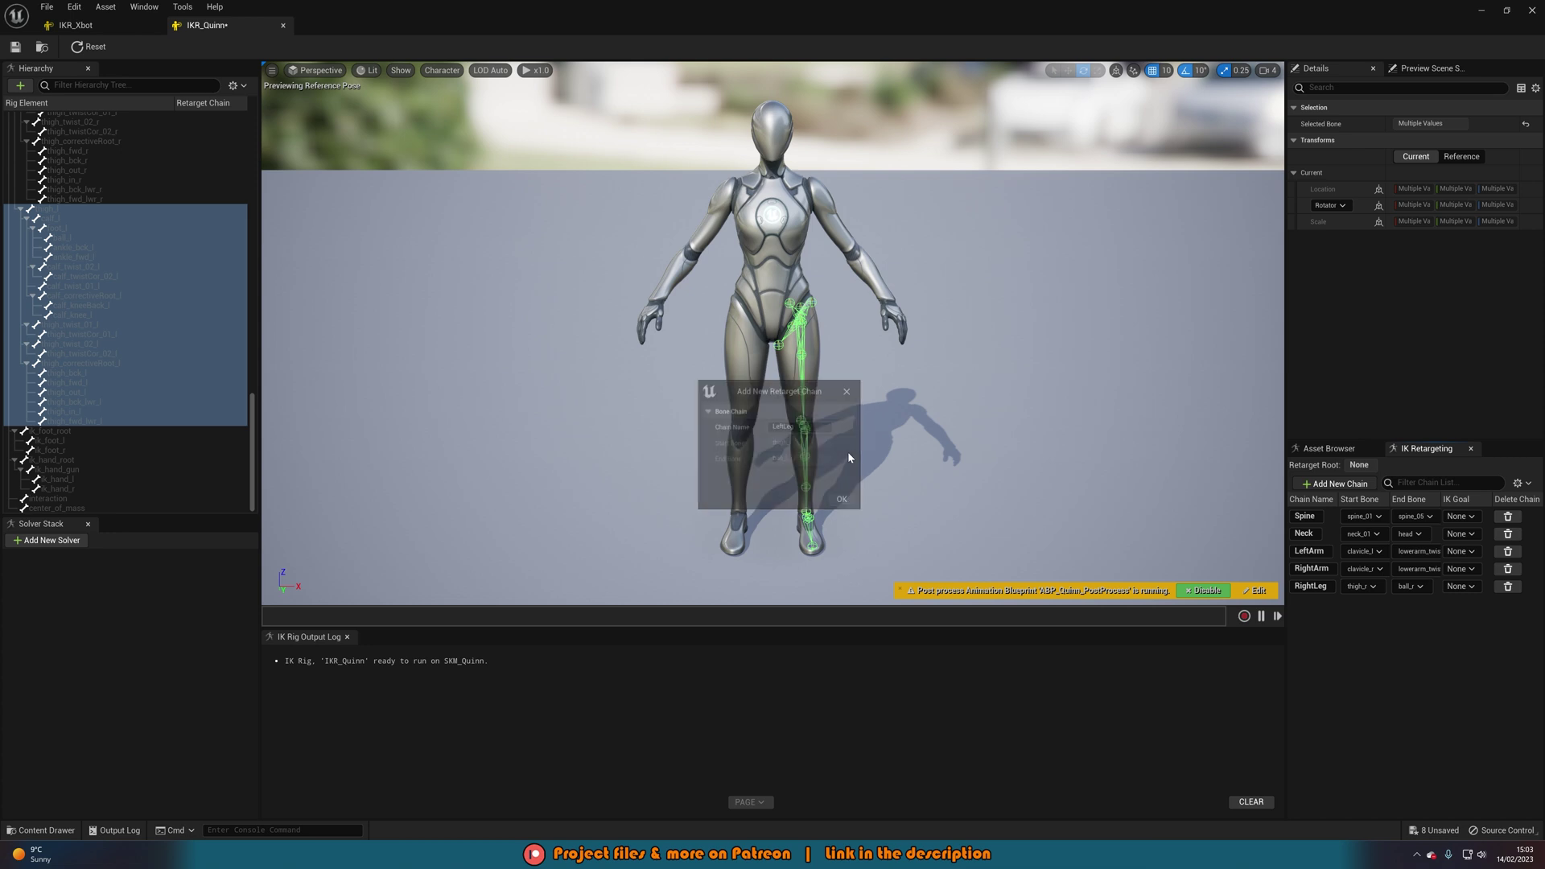
left_click(848, 393)
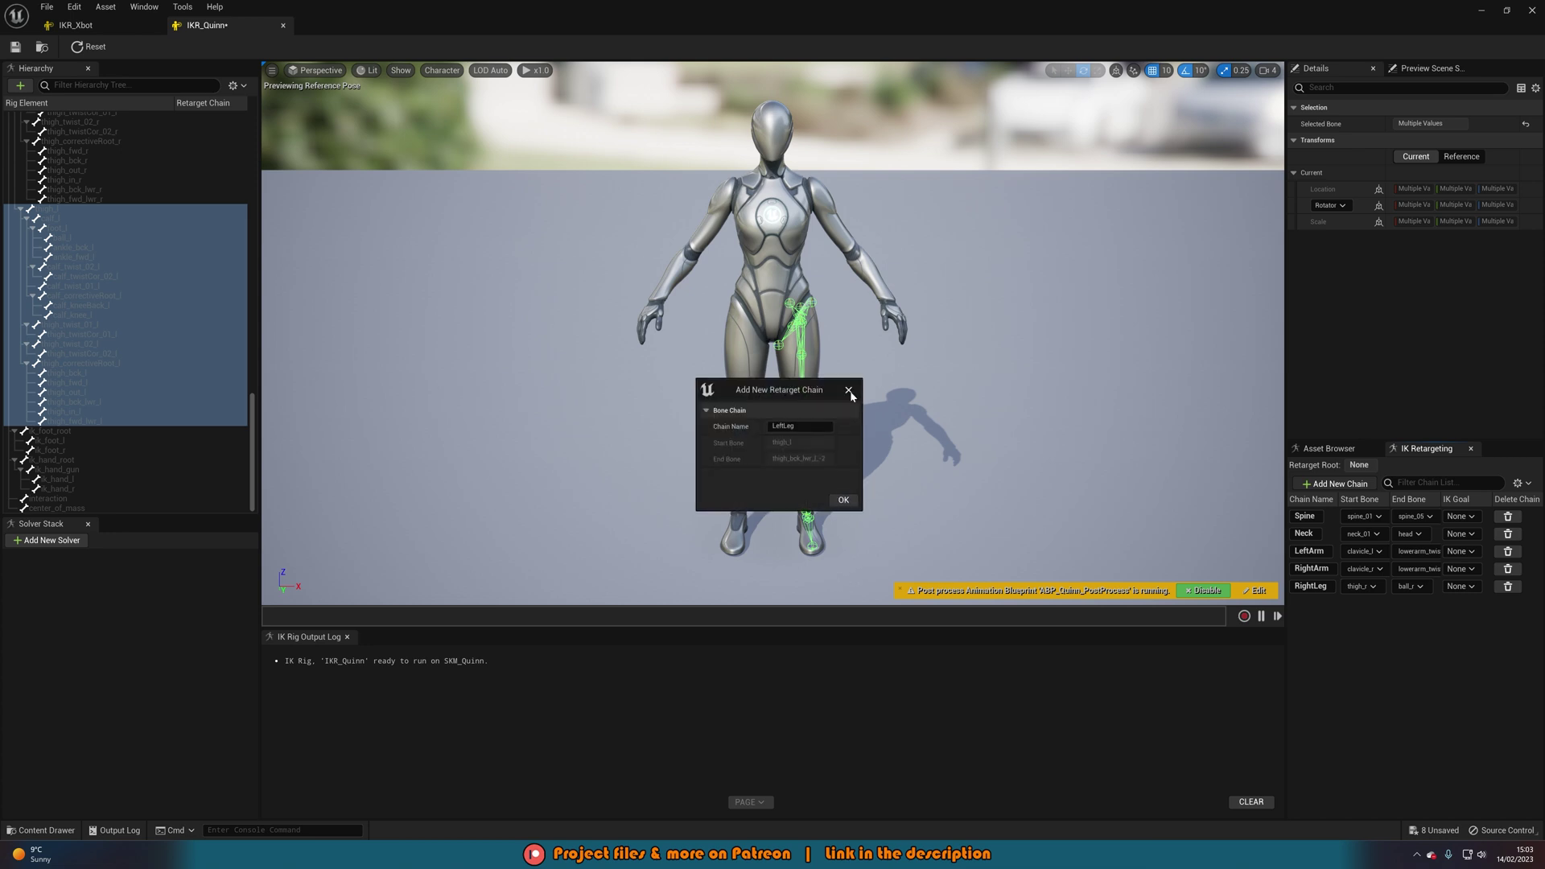
Close the chain dialog and set pelvis as IKR_Quinn's retarget root, matching X Bot's Hips.
left_click(850, 392)
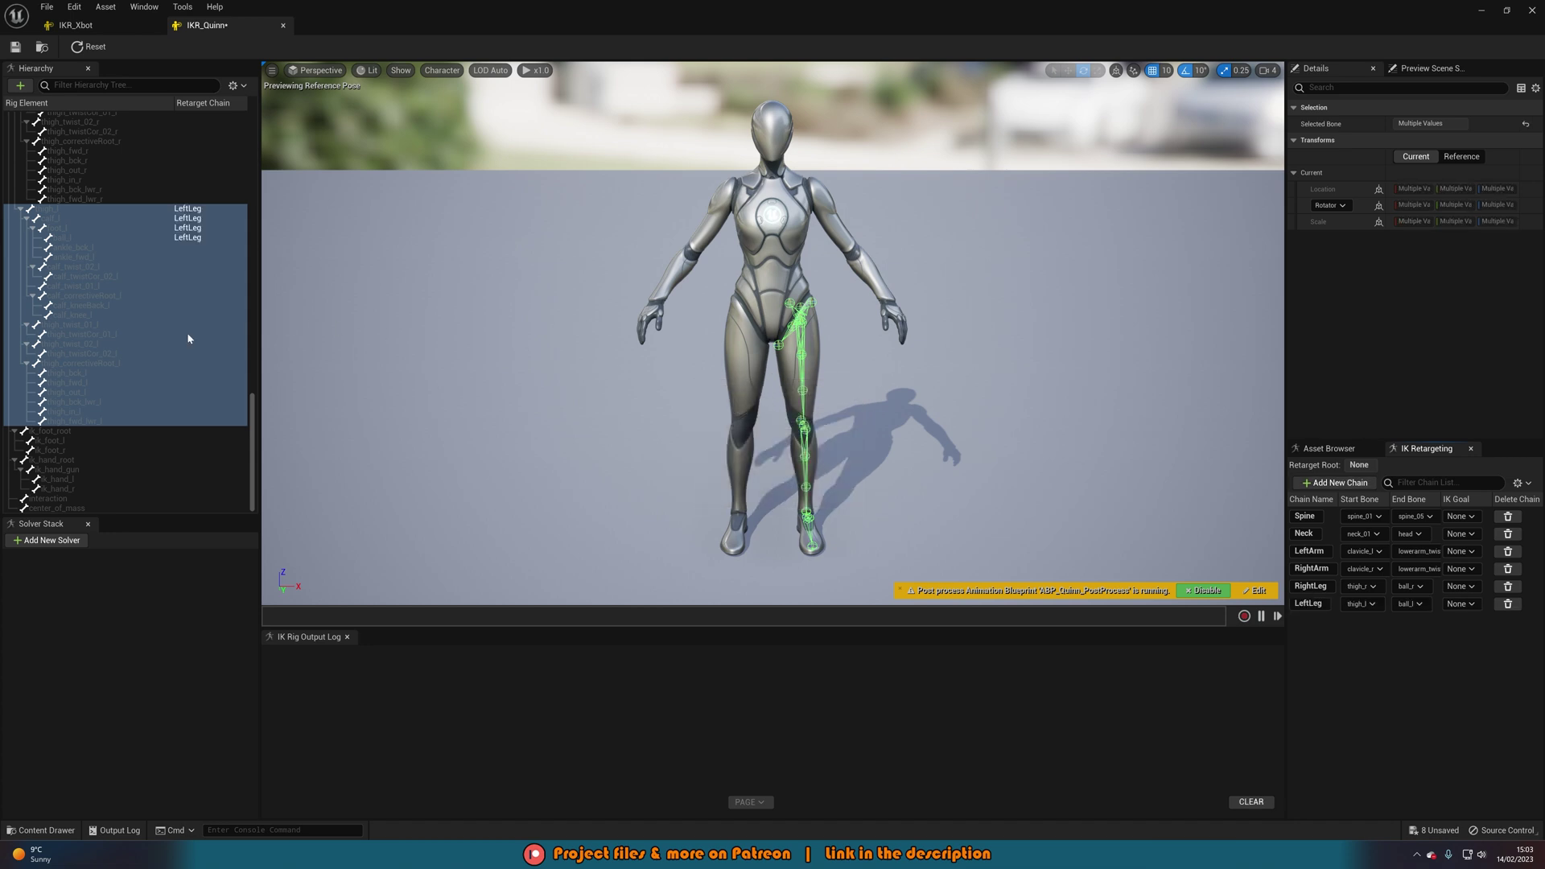
scroll(133, 339, "up", 10)
scroll(137, 339, "up", 10)
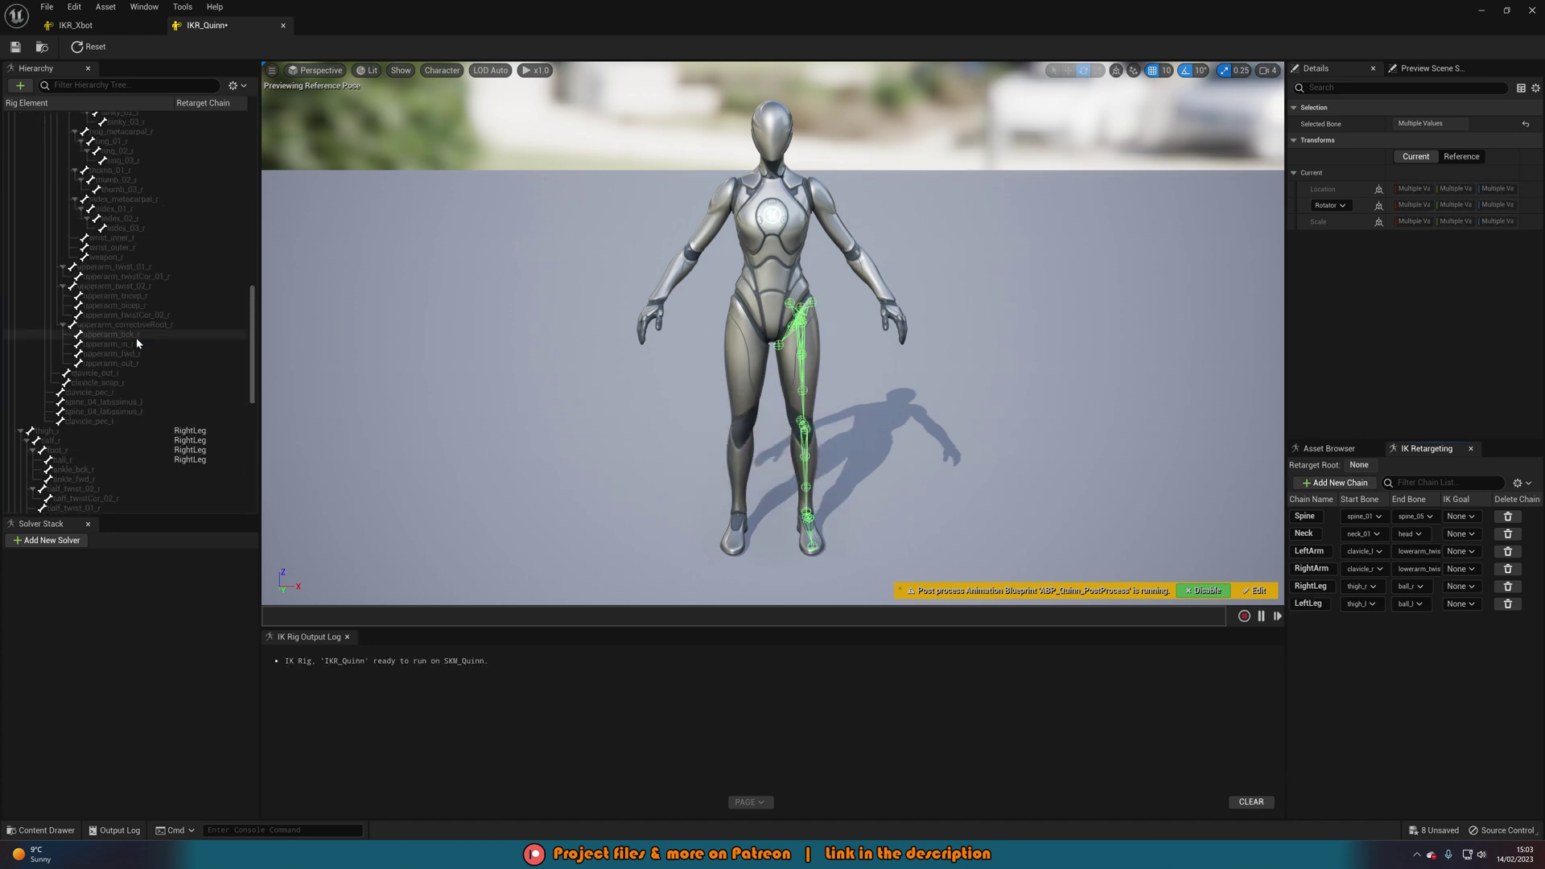
scroll(137, 342, "up", 5)
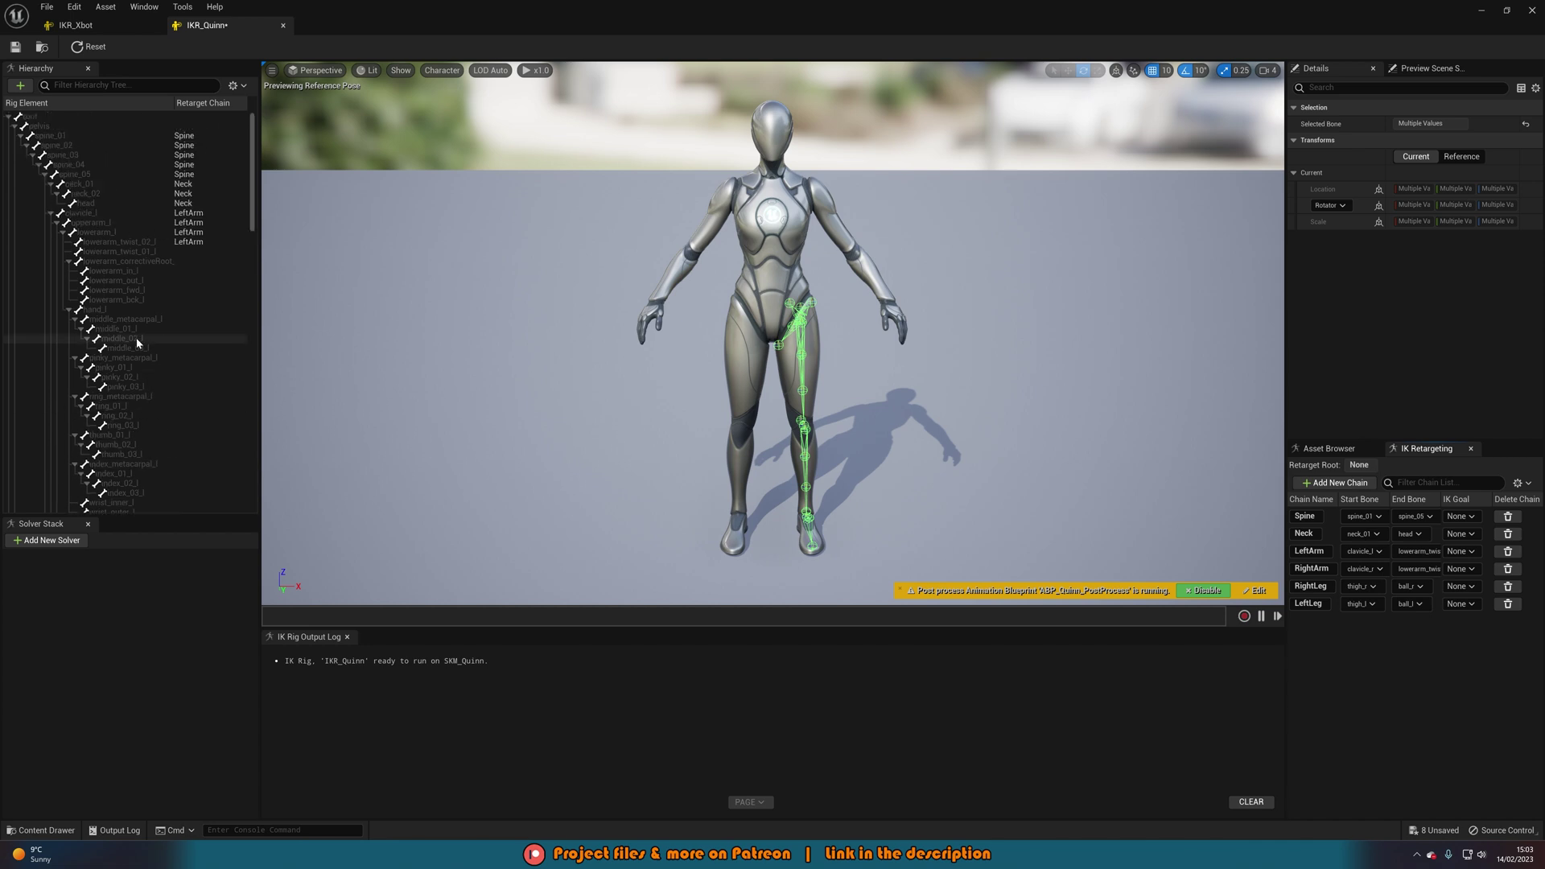
left_click(58, 117)
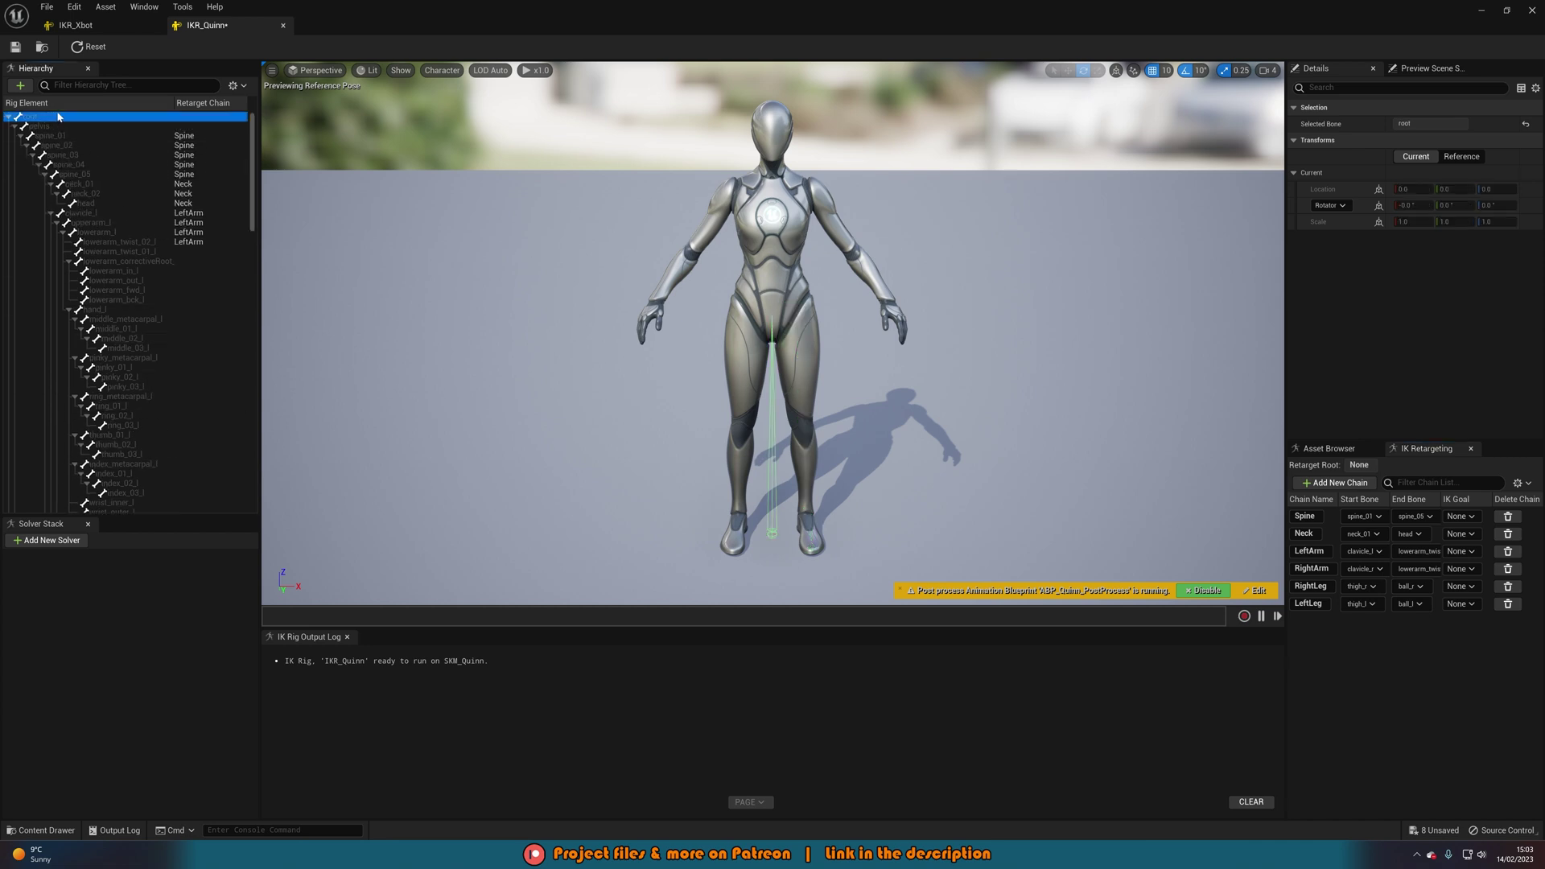
left_click(74, 25)
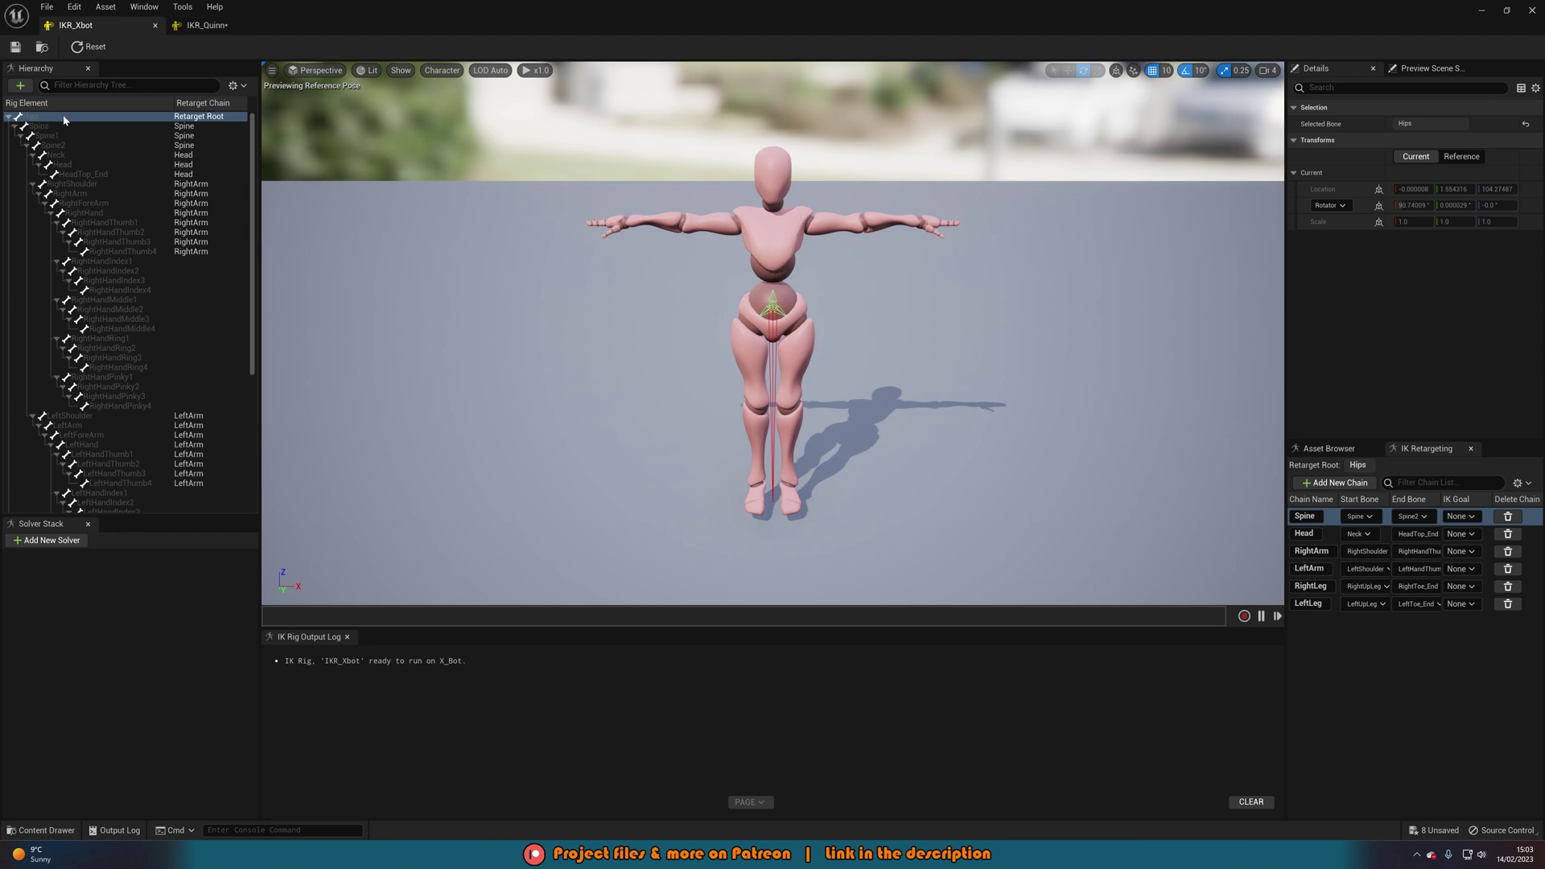
left_click(205, 24)
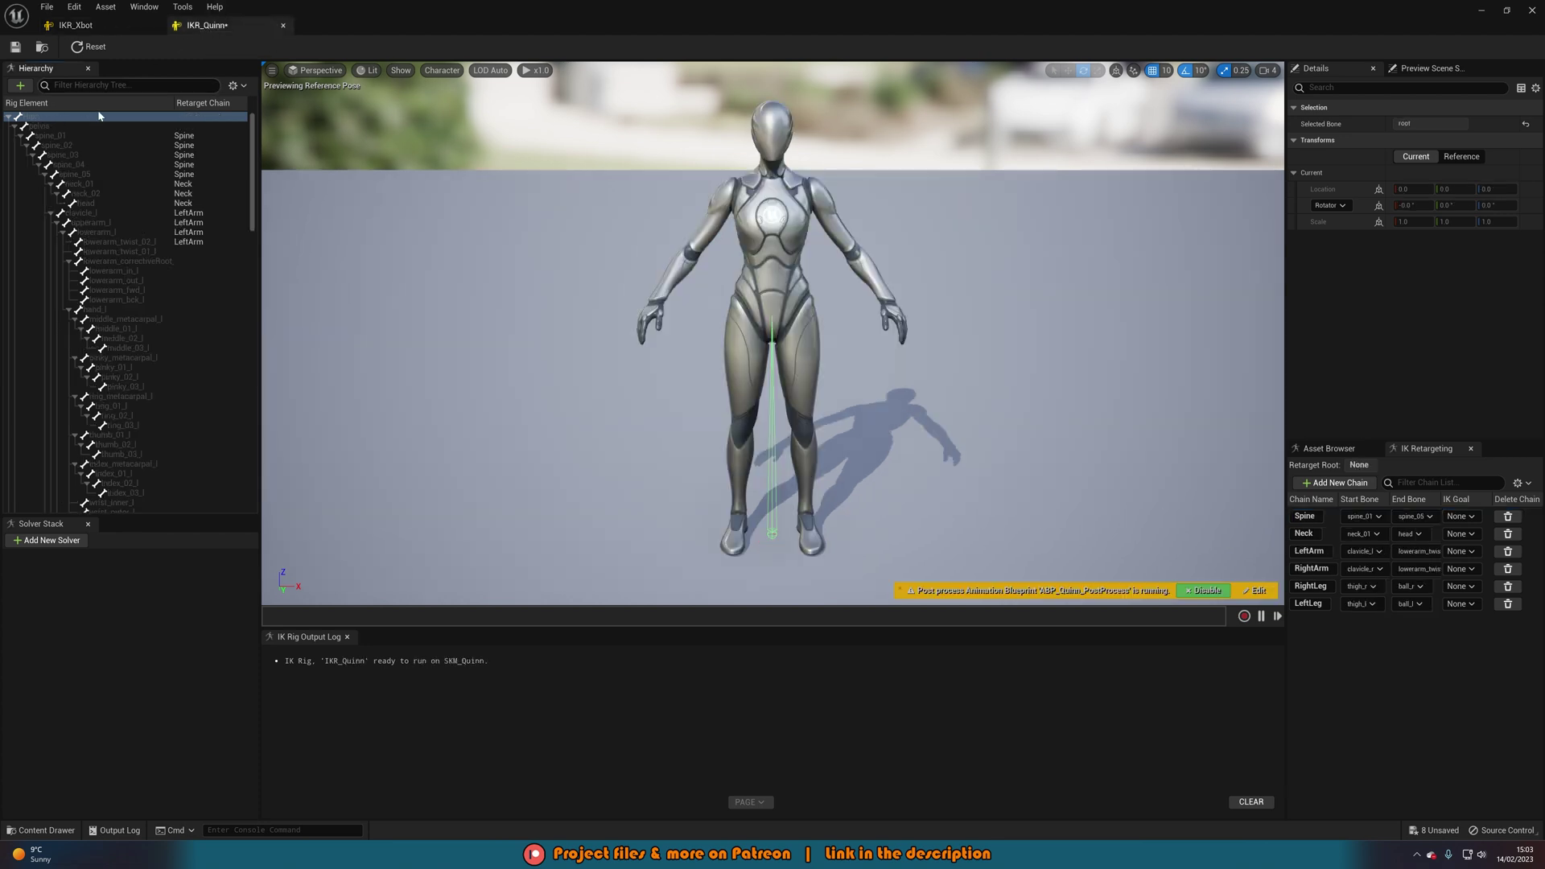
left_click(59, 126)
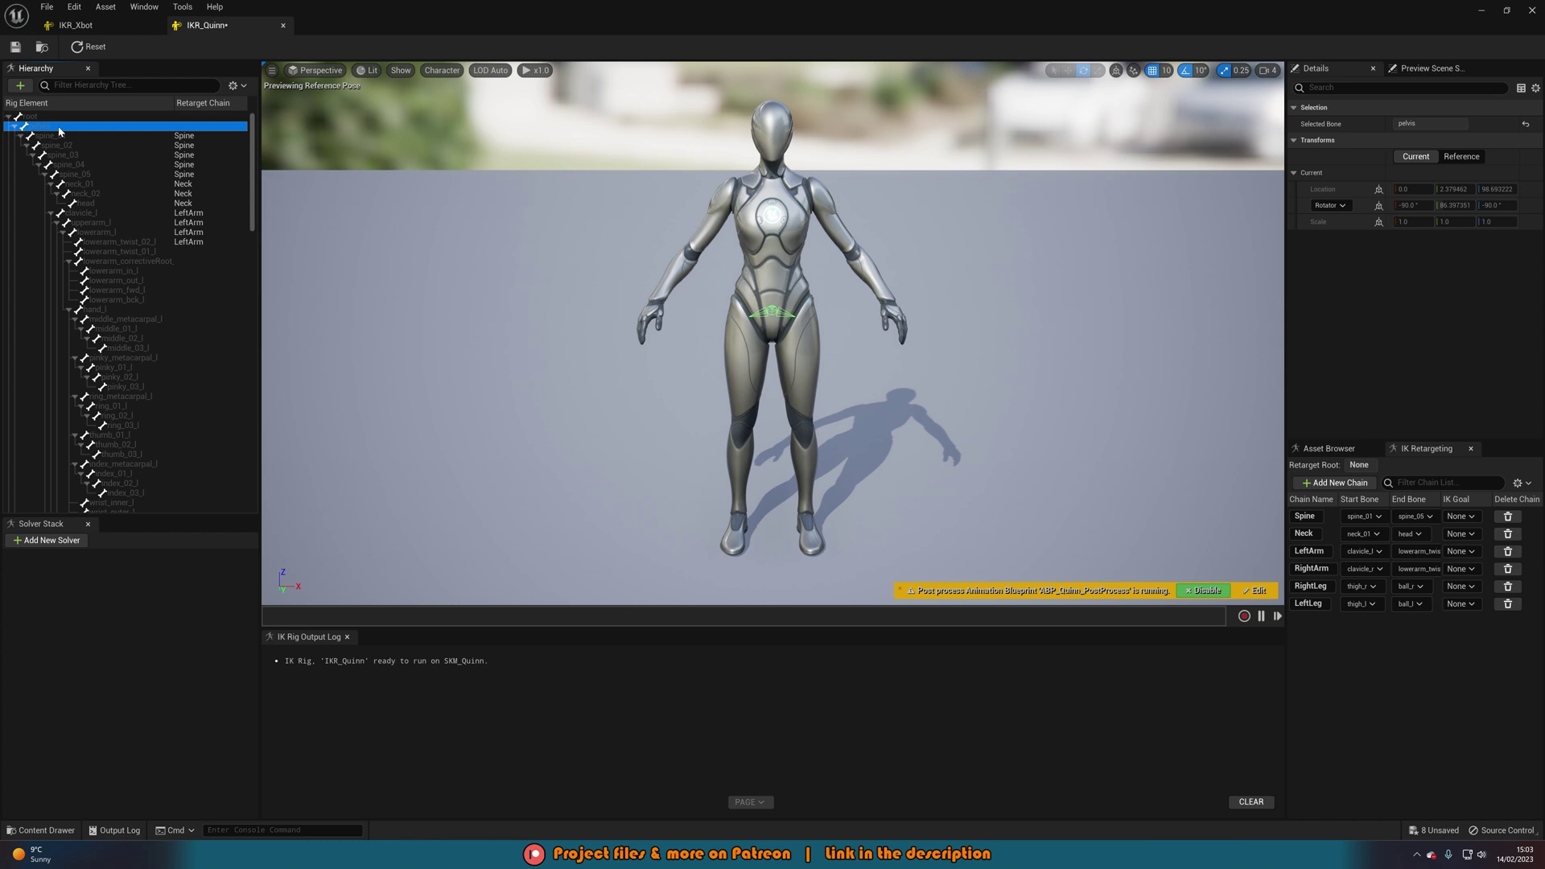
right_click(59, 130)
left_click(107, 309)
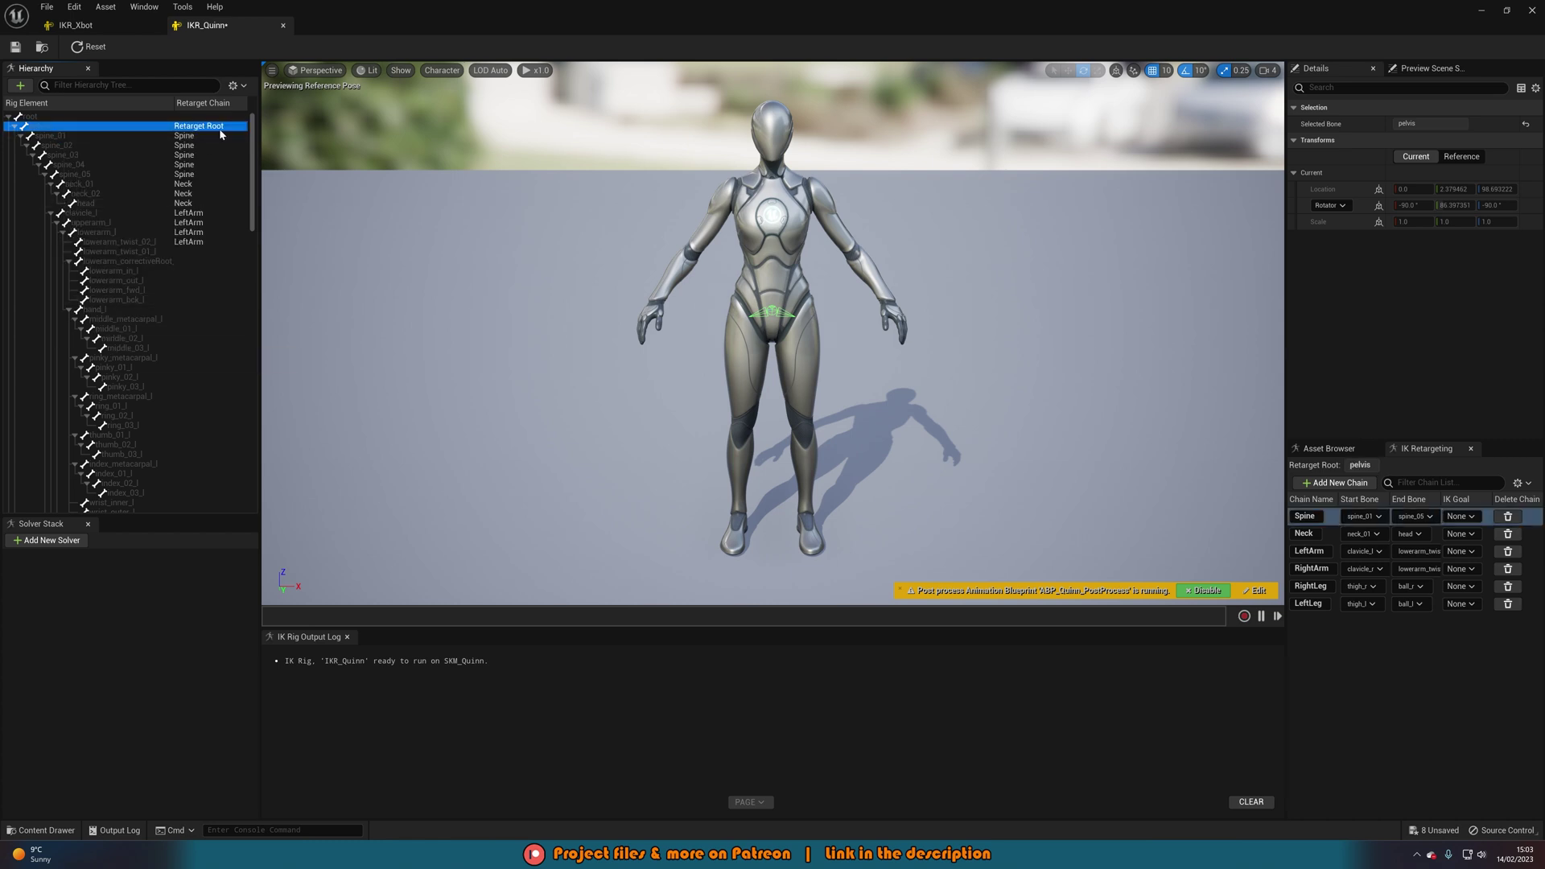
left_click(75, 25)
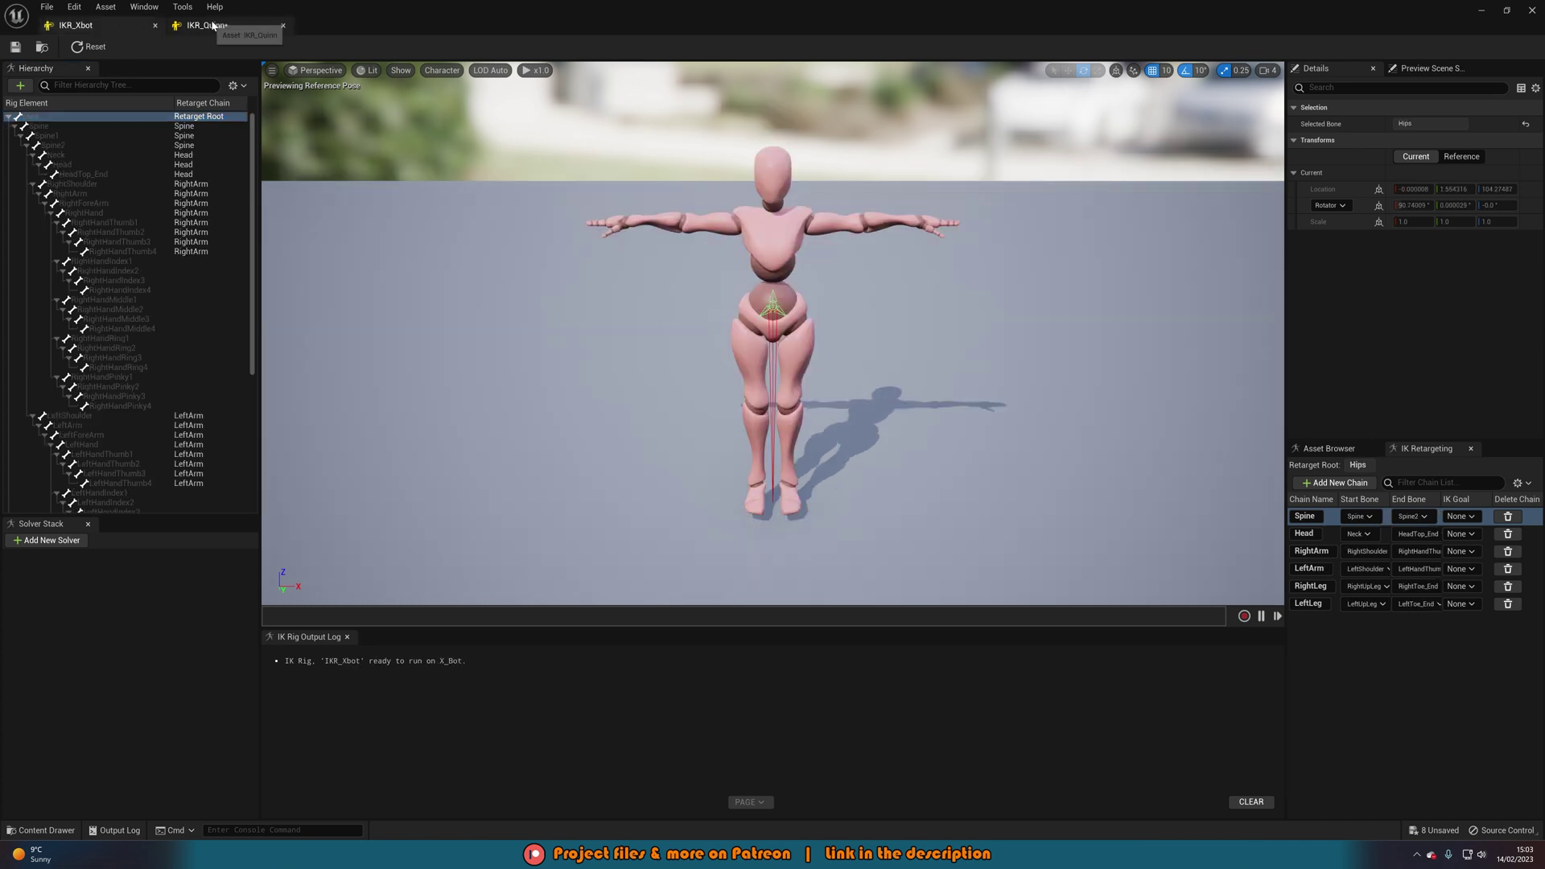
left_click(213, 25)
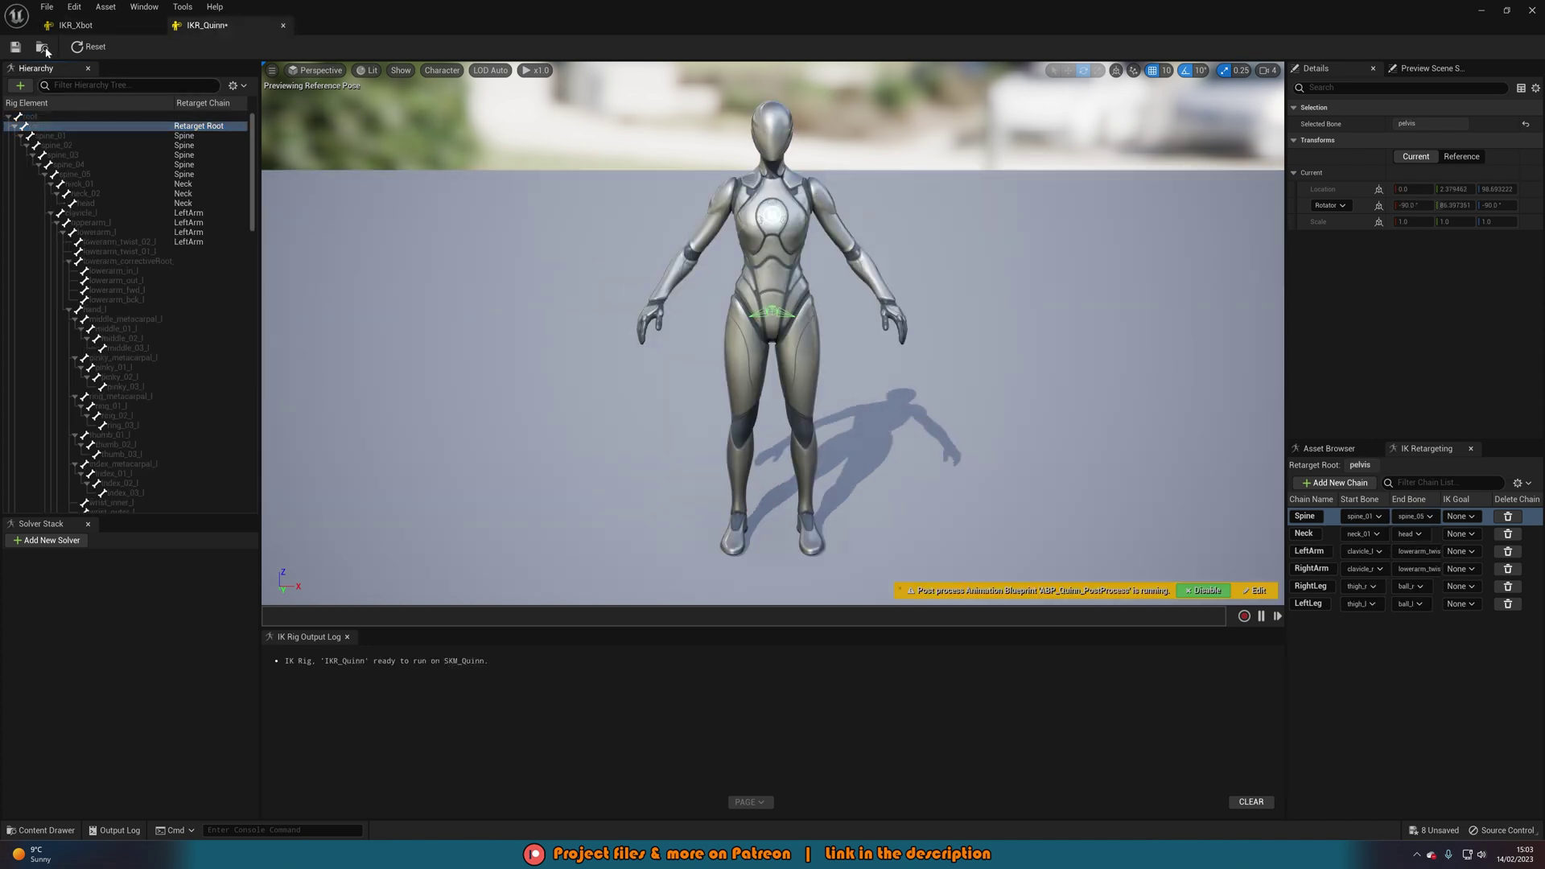
left_click(16, 47)
left_click(76, 25)
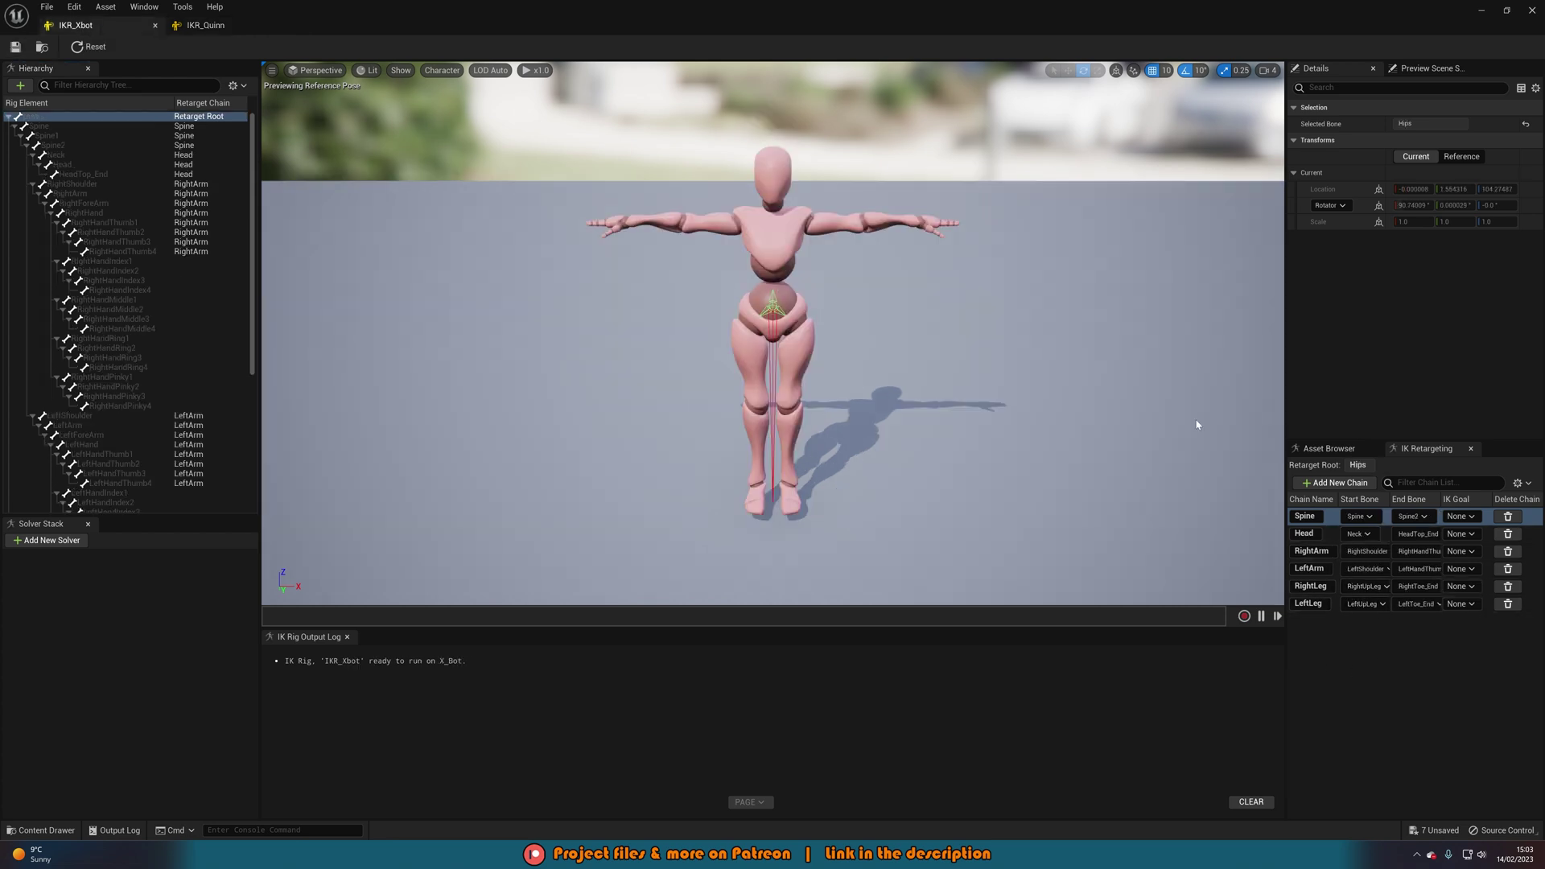
left_click(211, 26)
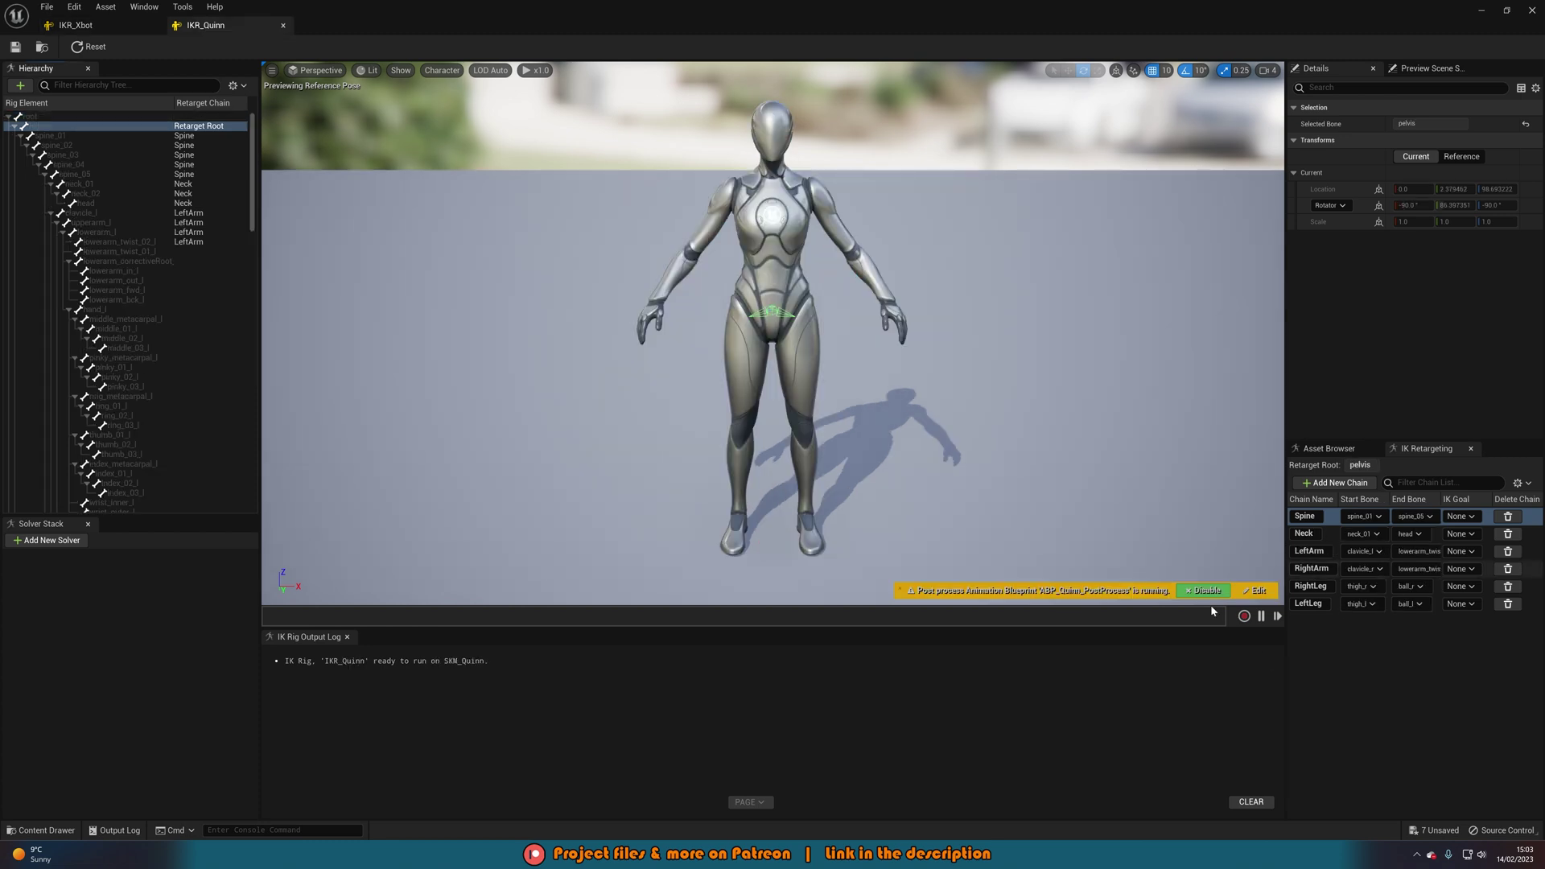
left_click(93, 27)
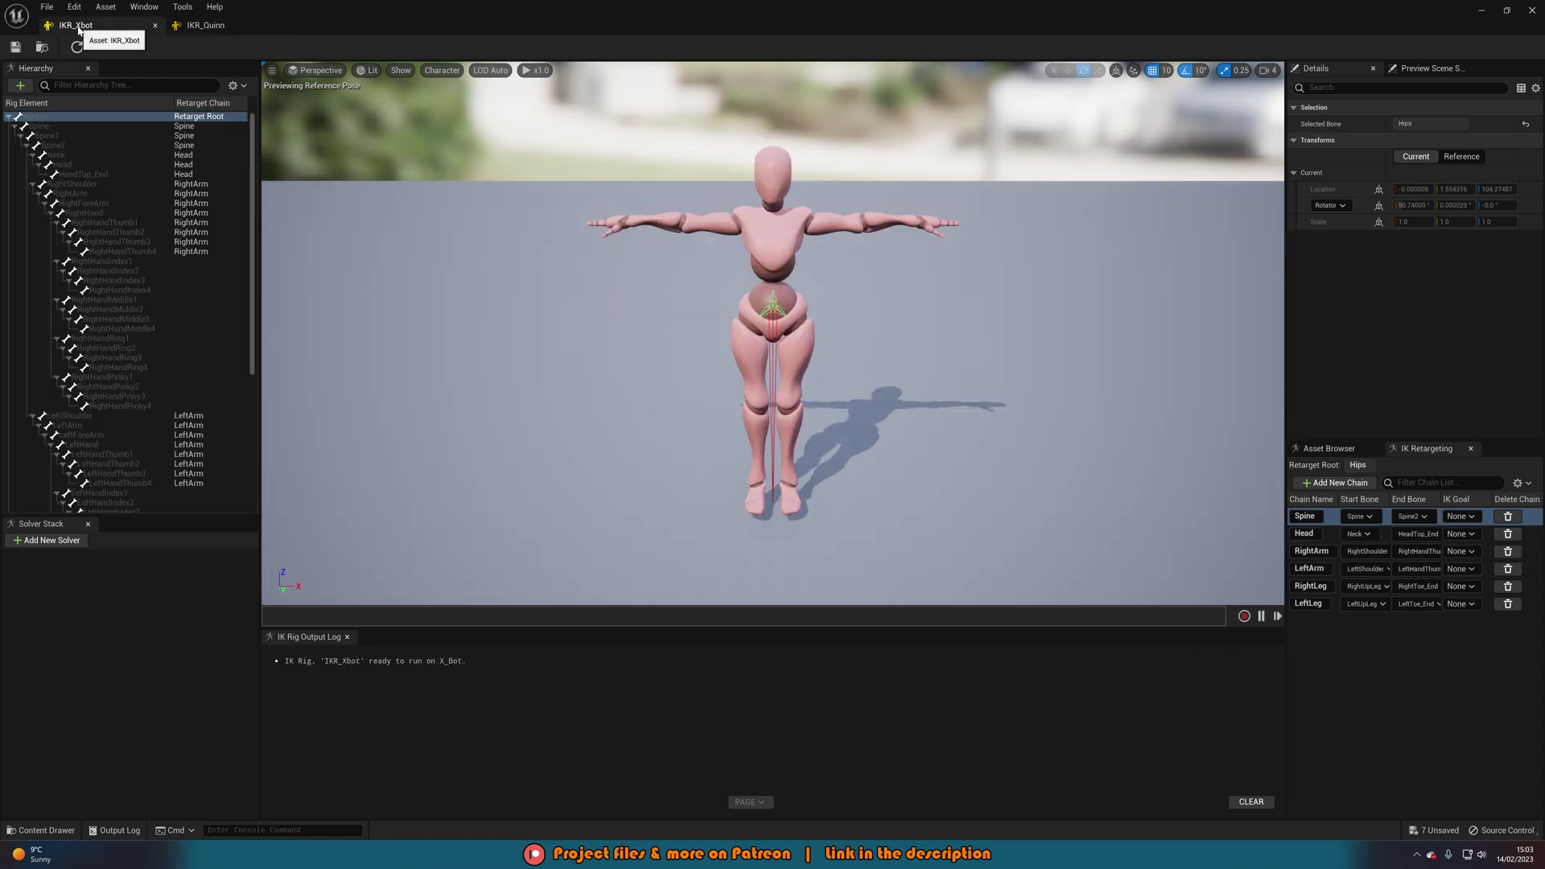
left_click(220, 31)
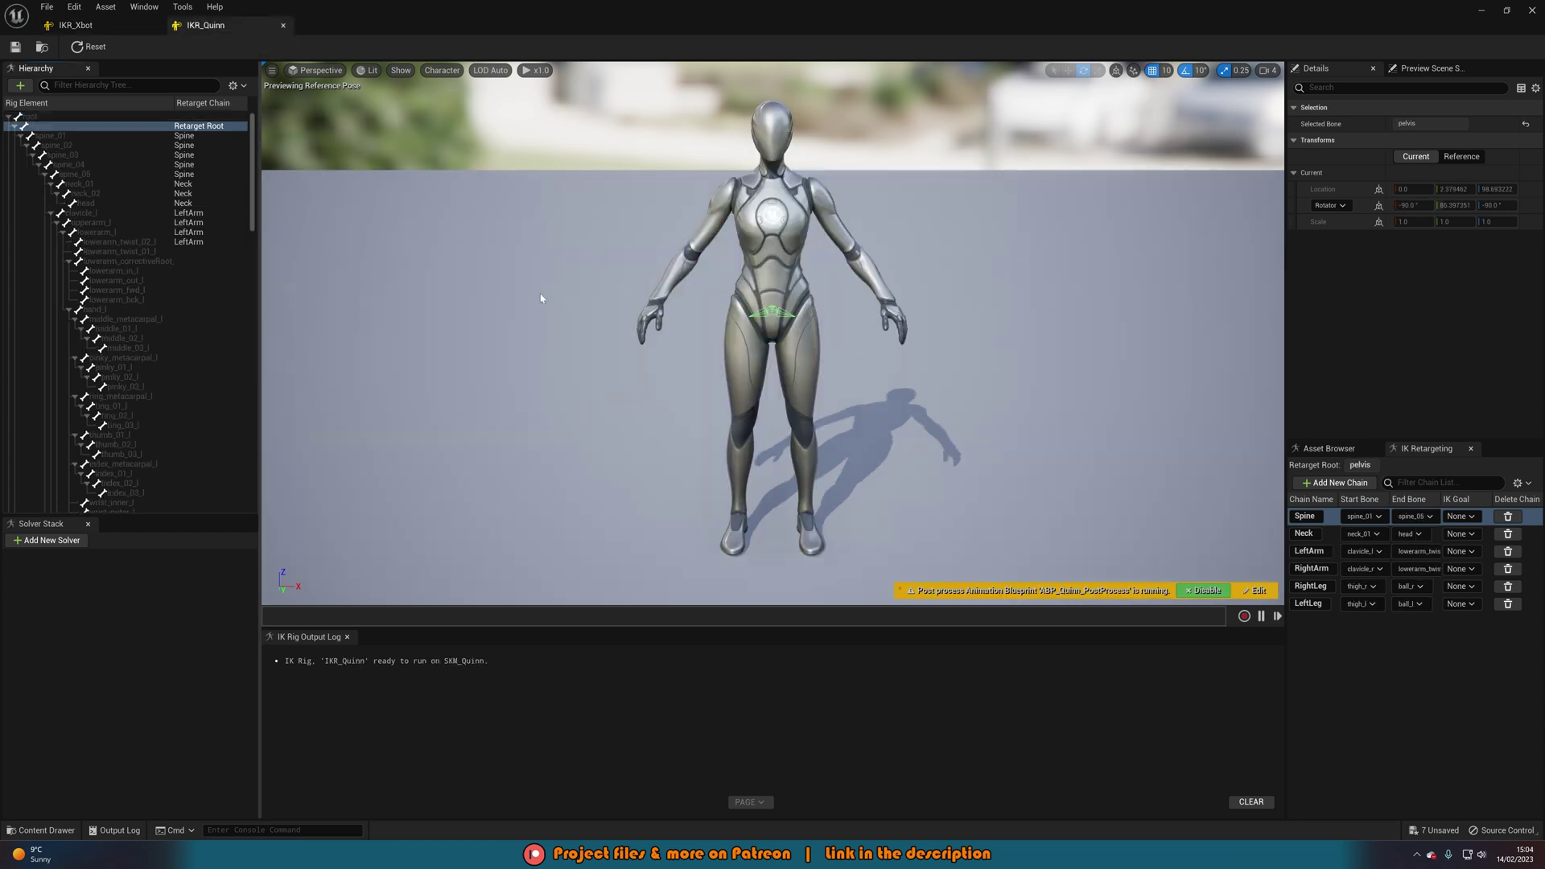
left_click(80, 25)
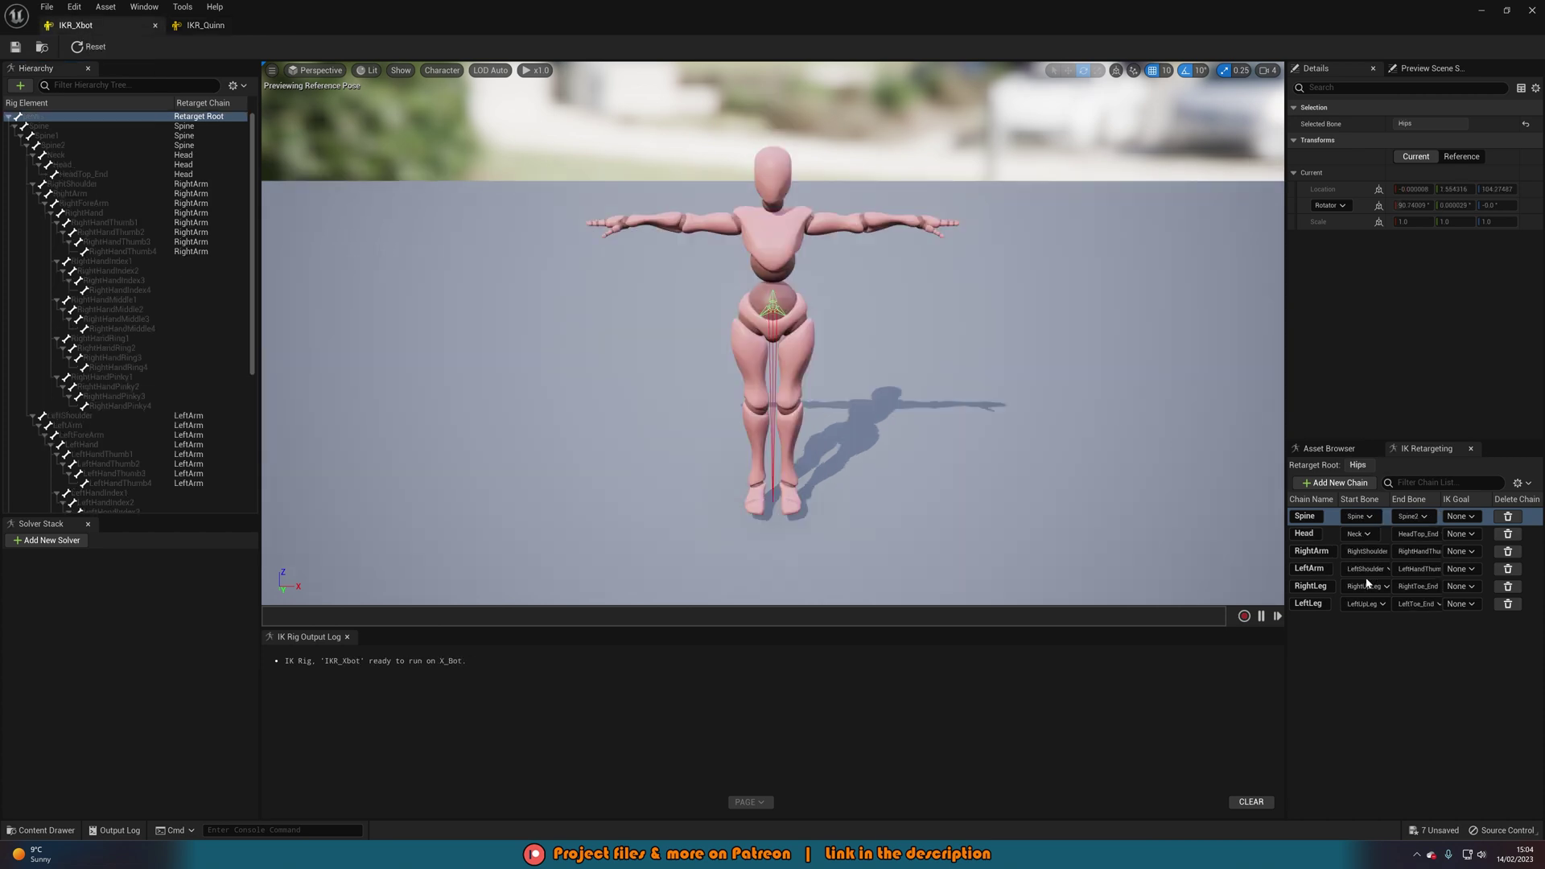
left_click(193, 26)
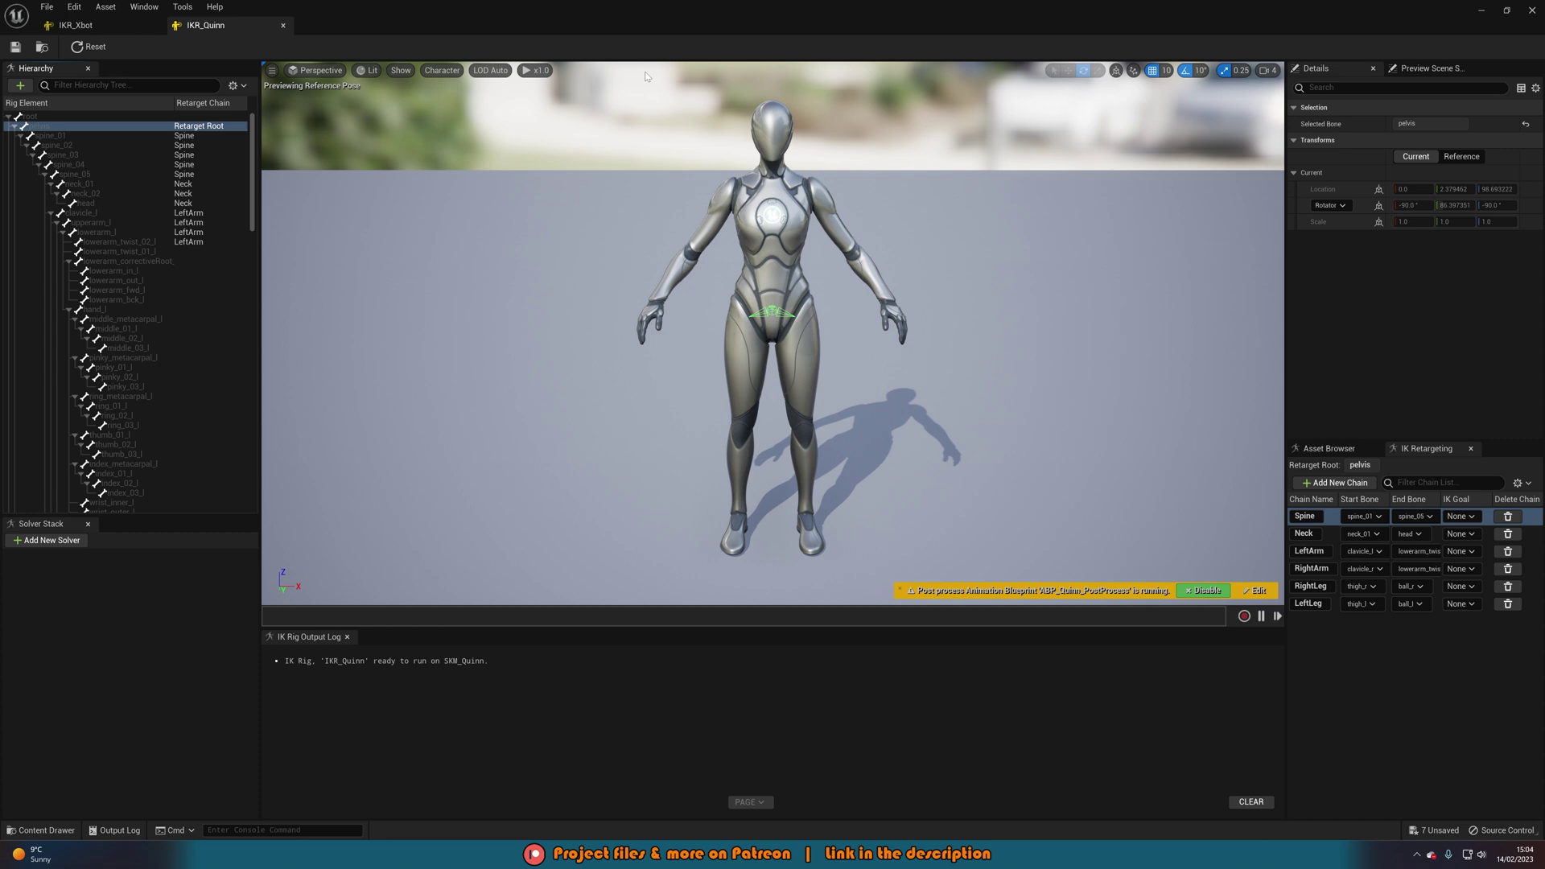
Create an IK Retargeter in Content using IKR_Xbot as source, named IKRR_Xbot.
key("ctrl+space")
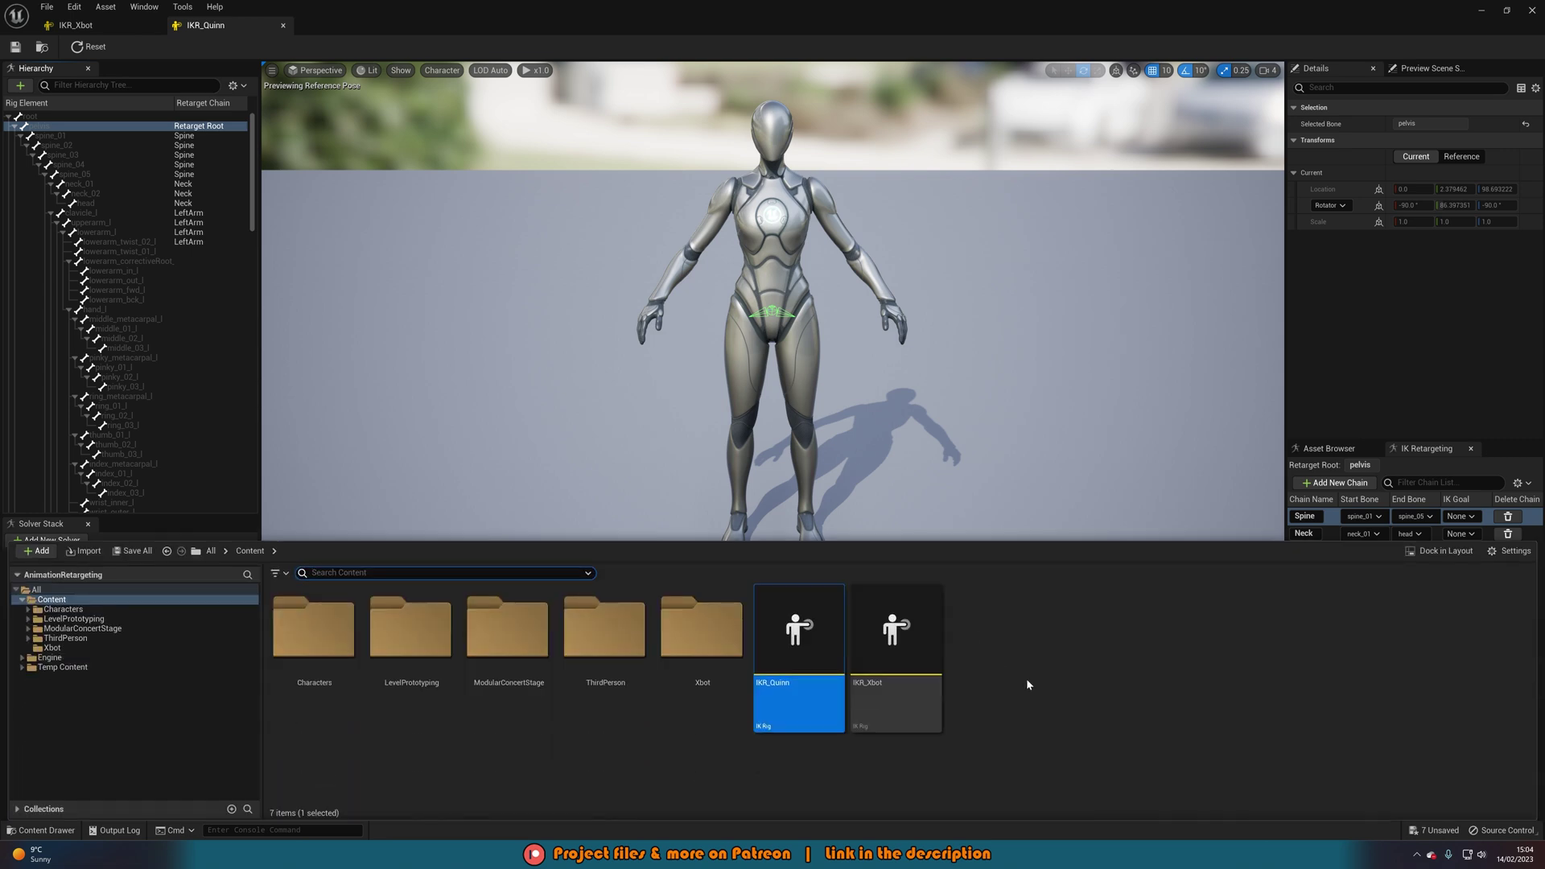
right_click(1021, 682)
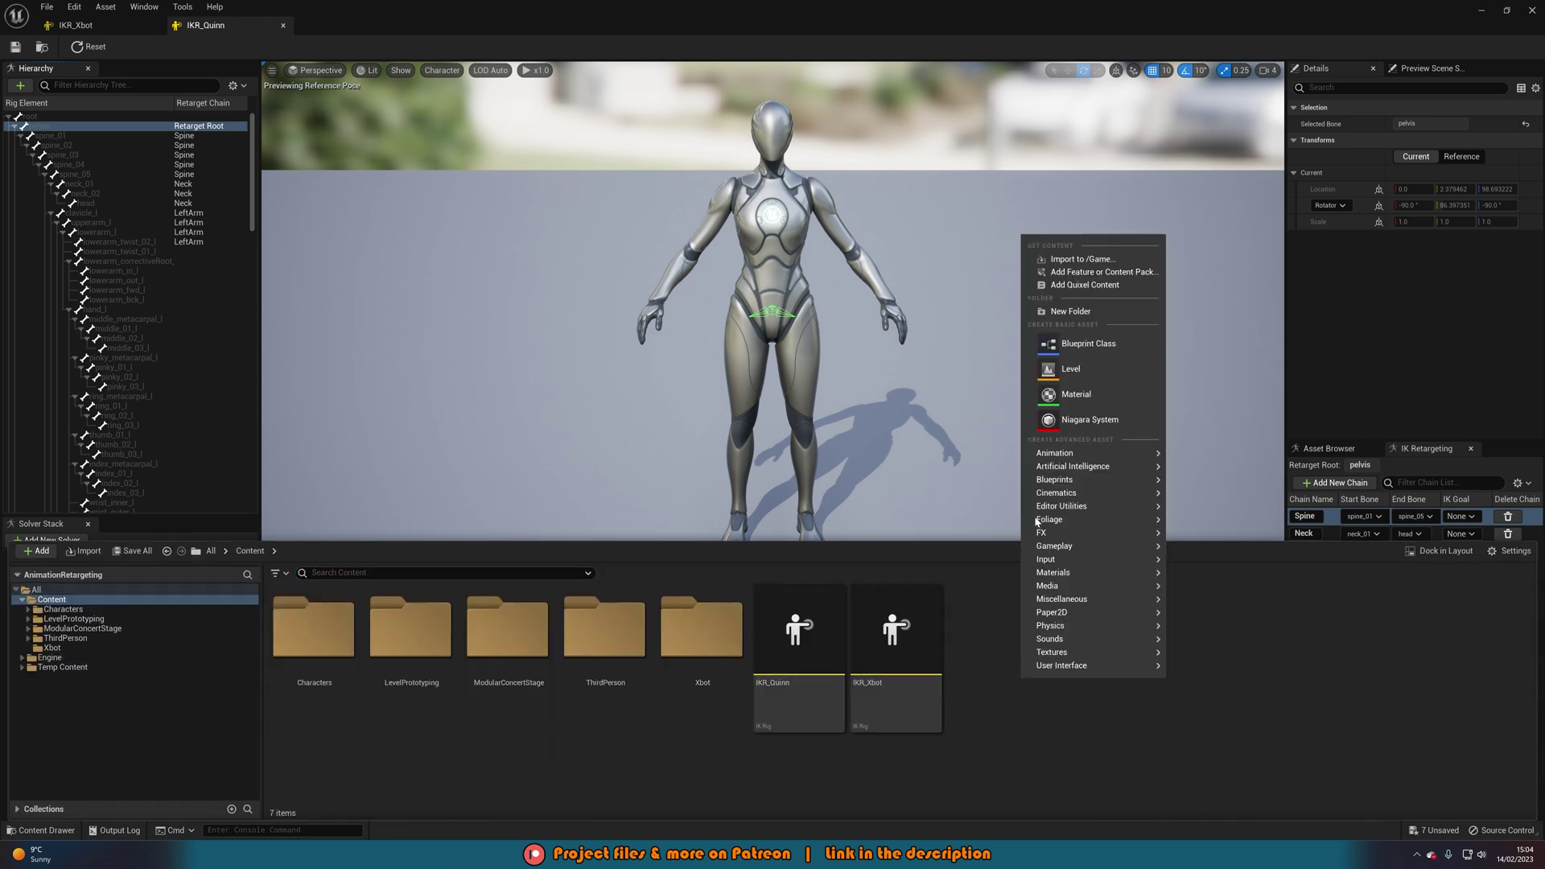
mouse_move(1071, 452)
mouse_move(1249, 697)
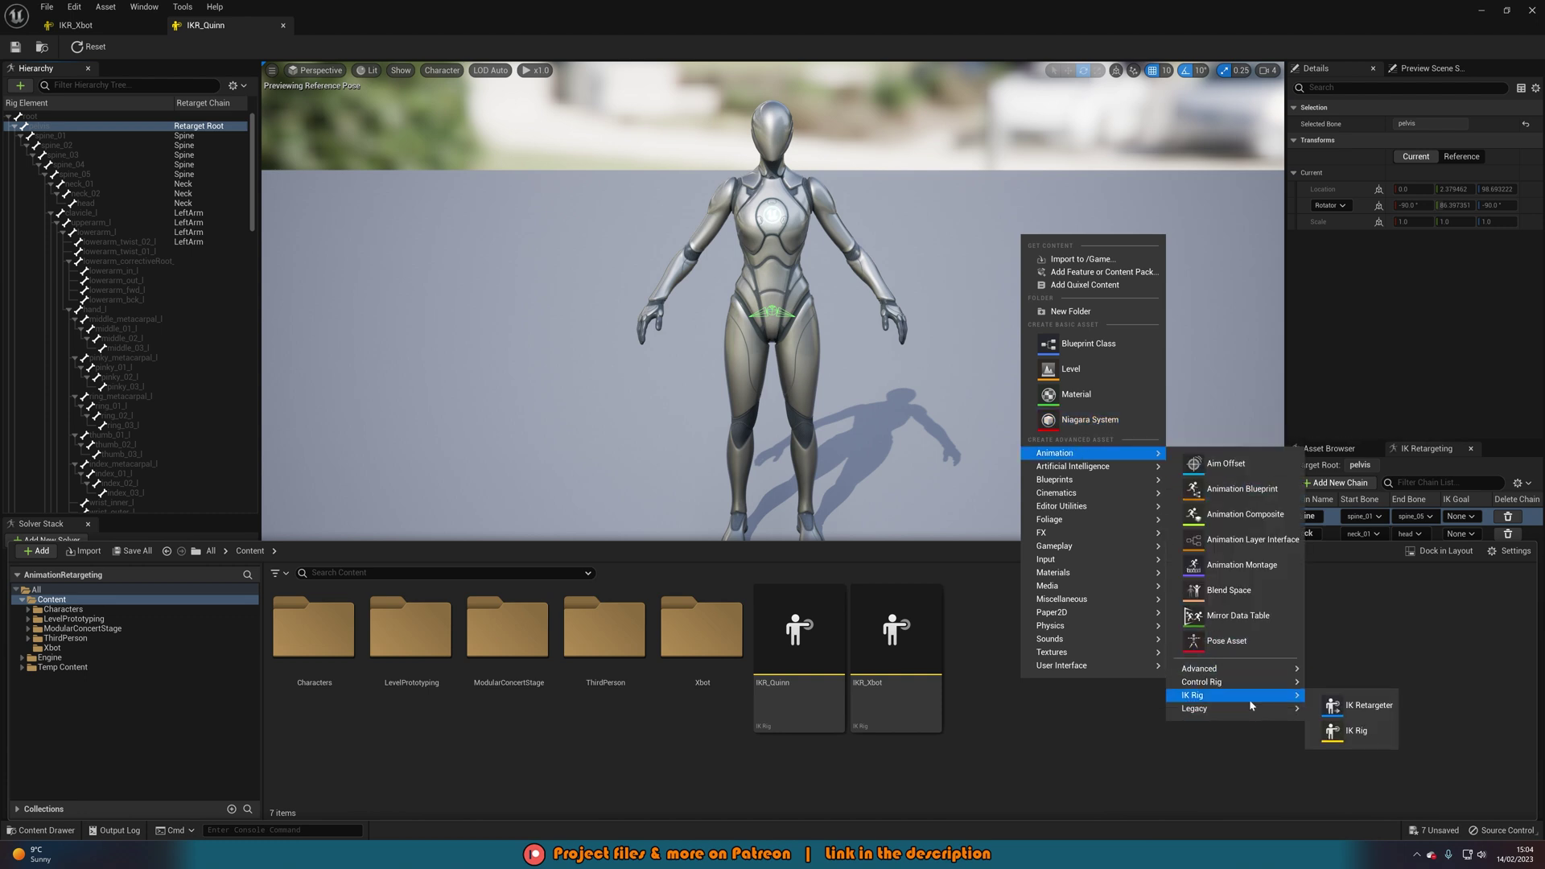
left_click(1345, 705)
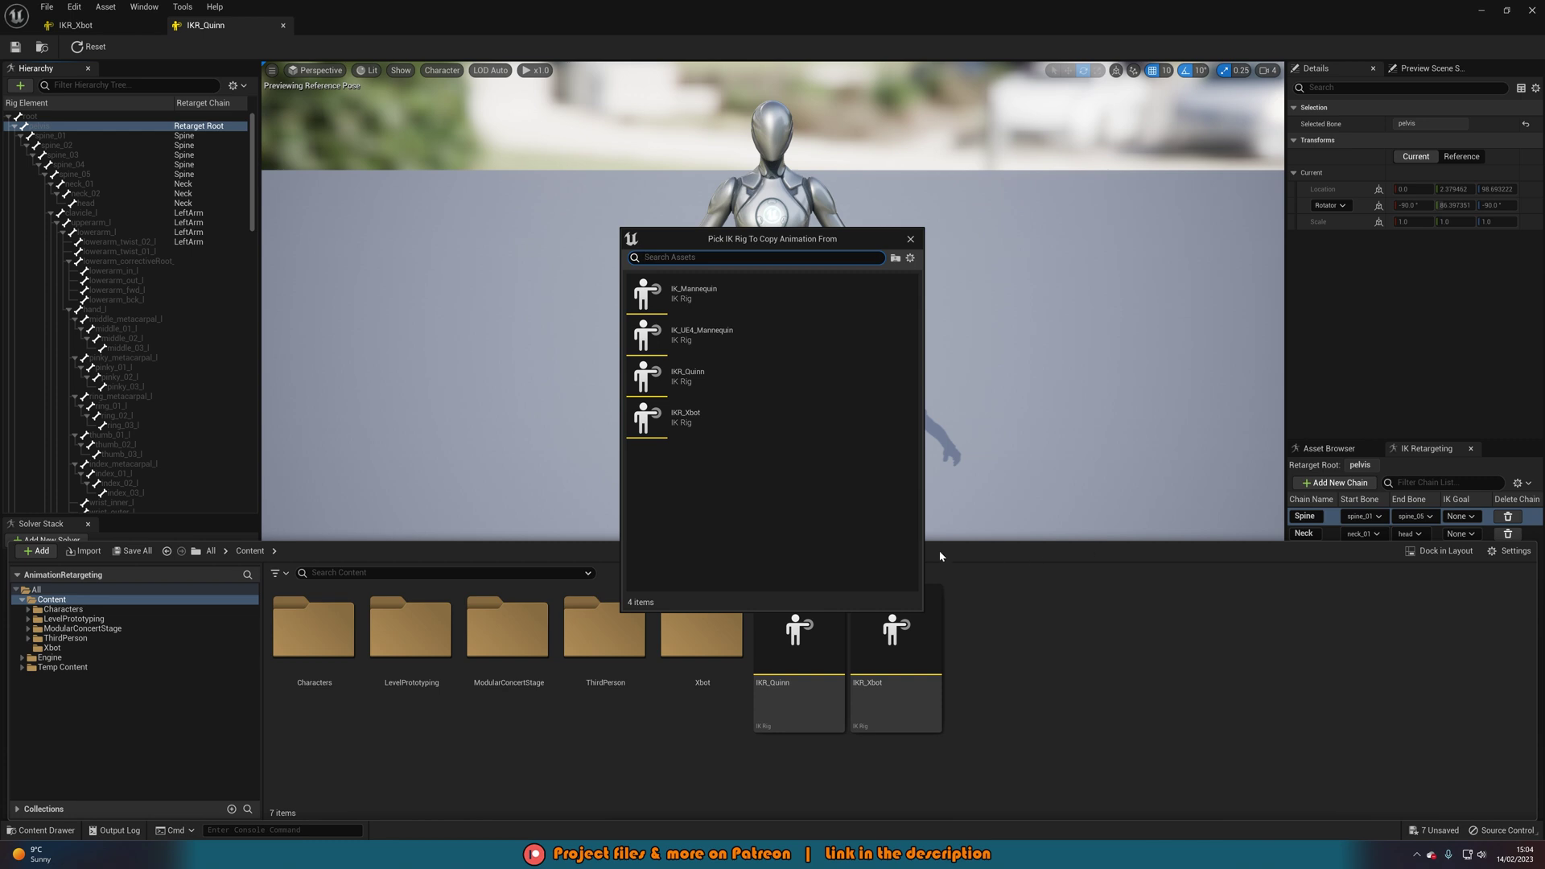
left_click(708, 431)
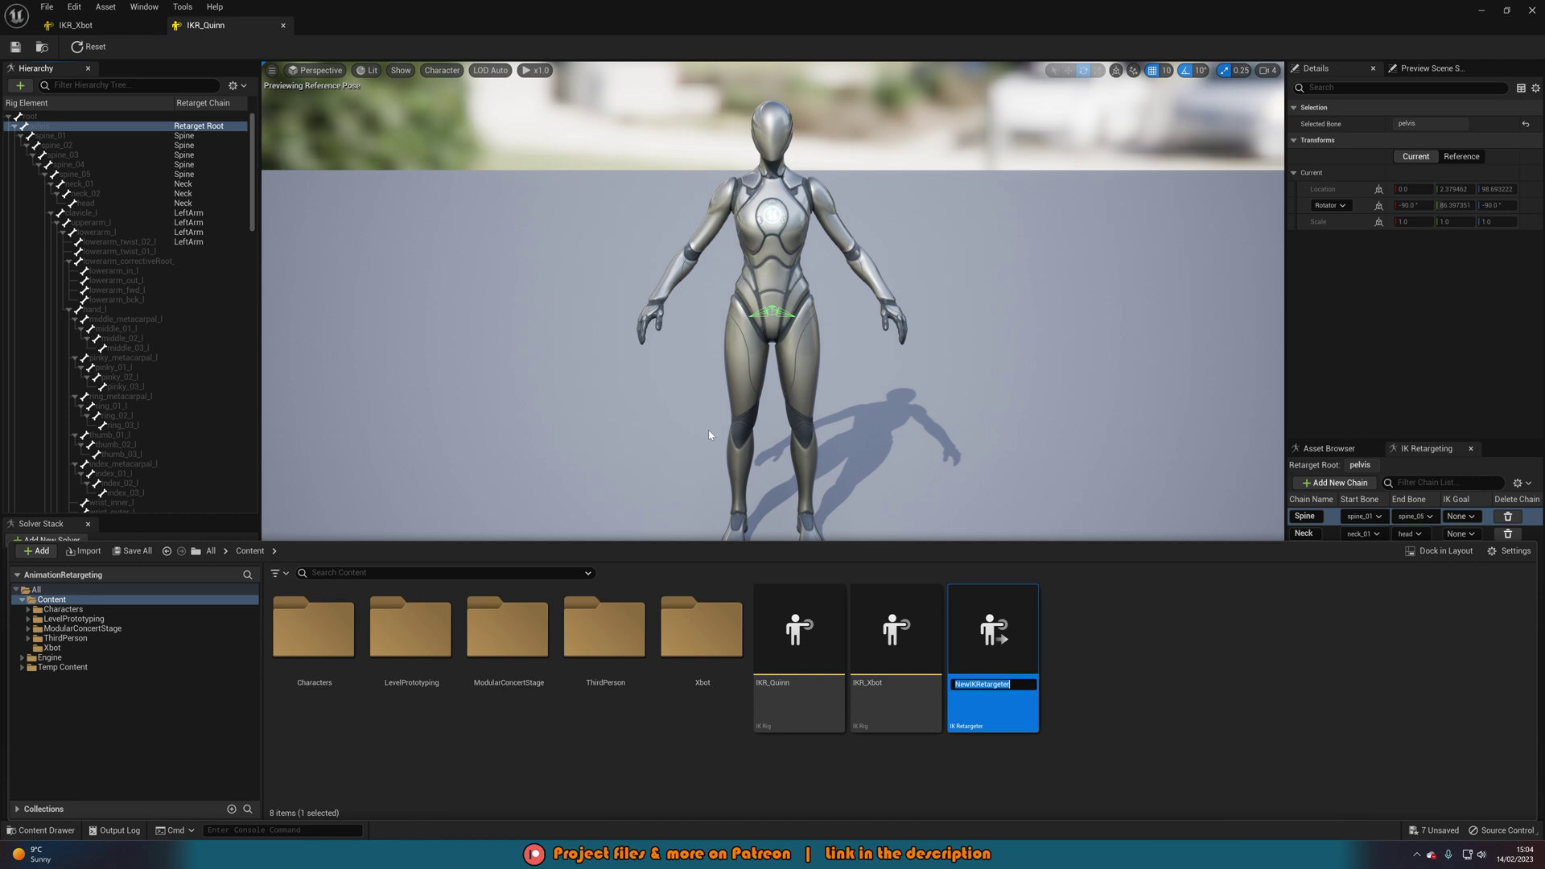
type("IKR")
type("t")
key("Return")
key("Return")
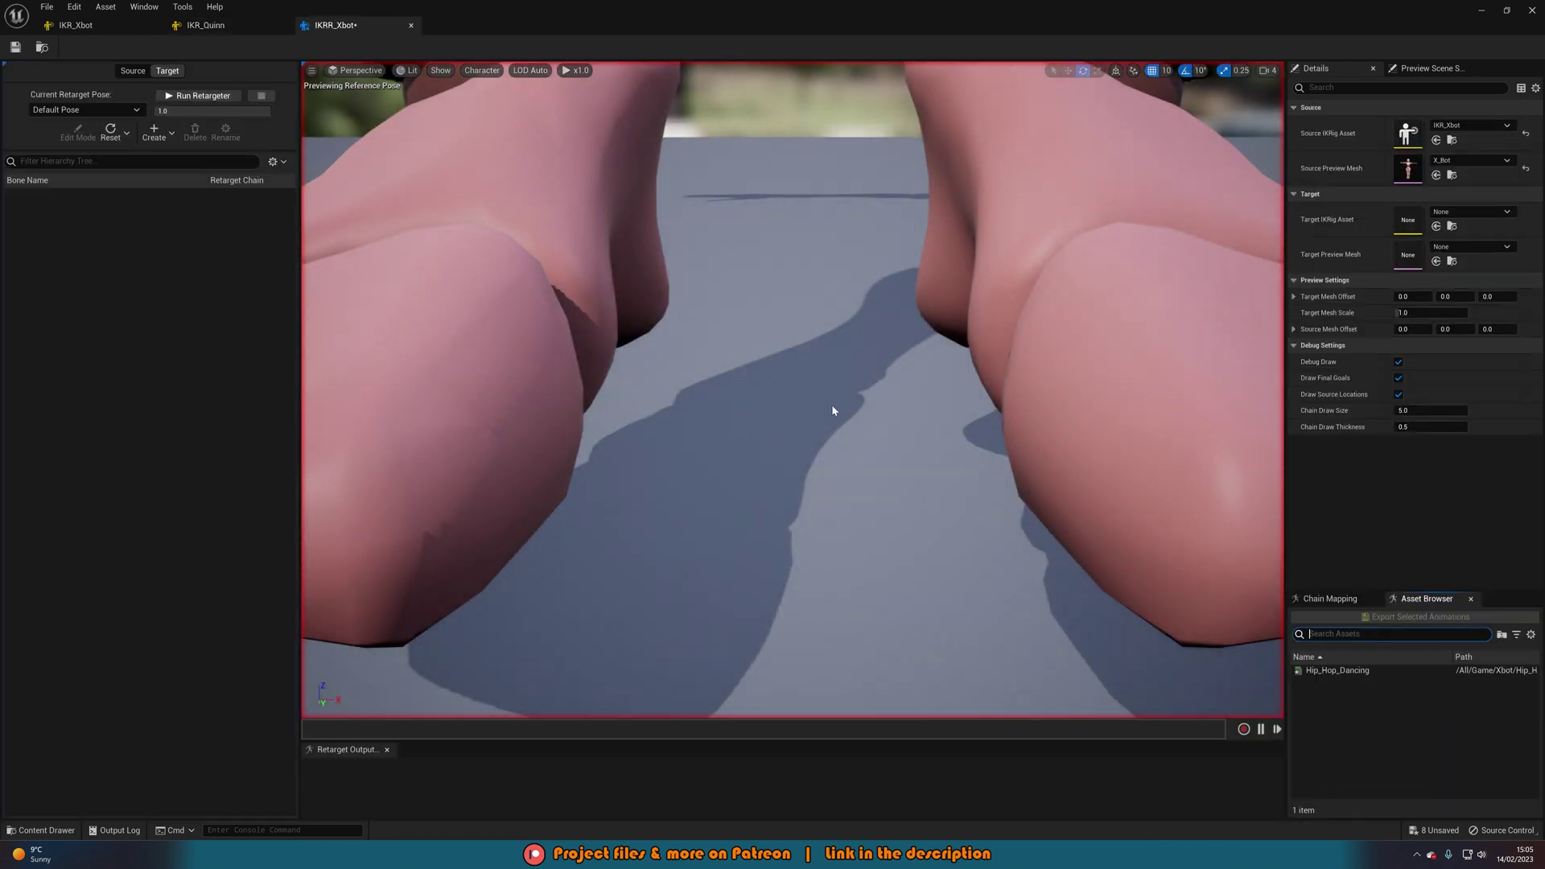
Keep IKR_Xbot as the source rig and set IKR_Quinn as the target IK rig.
scroll(955, 373, "down", 5)
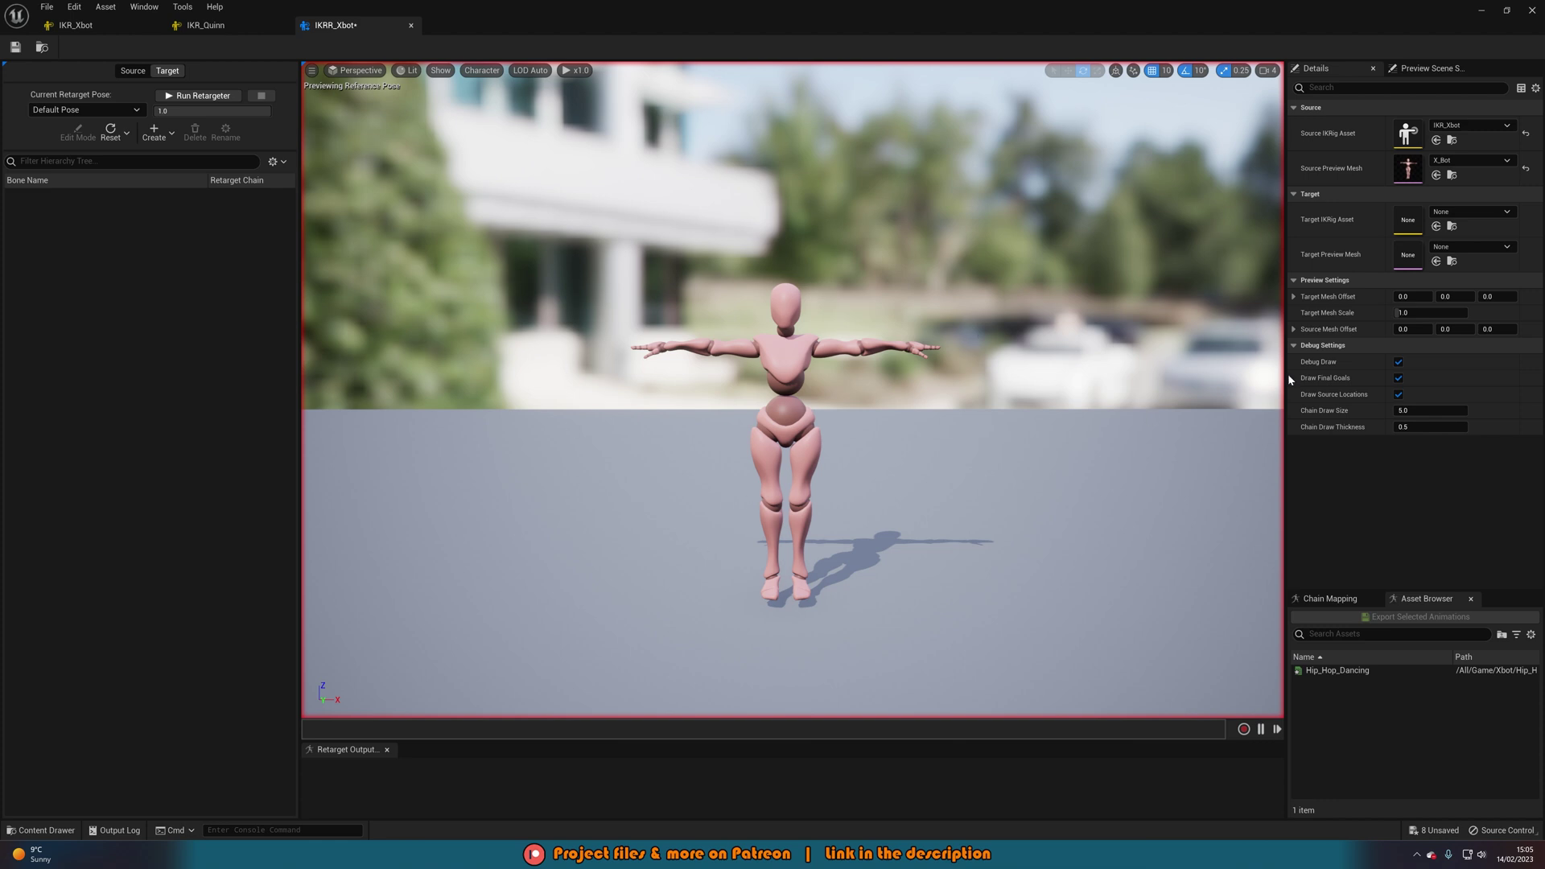
left_click(1475, 127)
left_click(1475, 127)
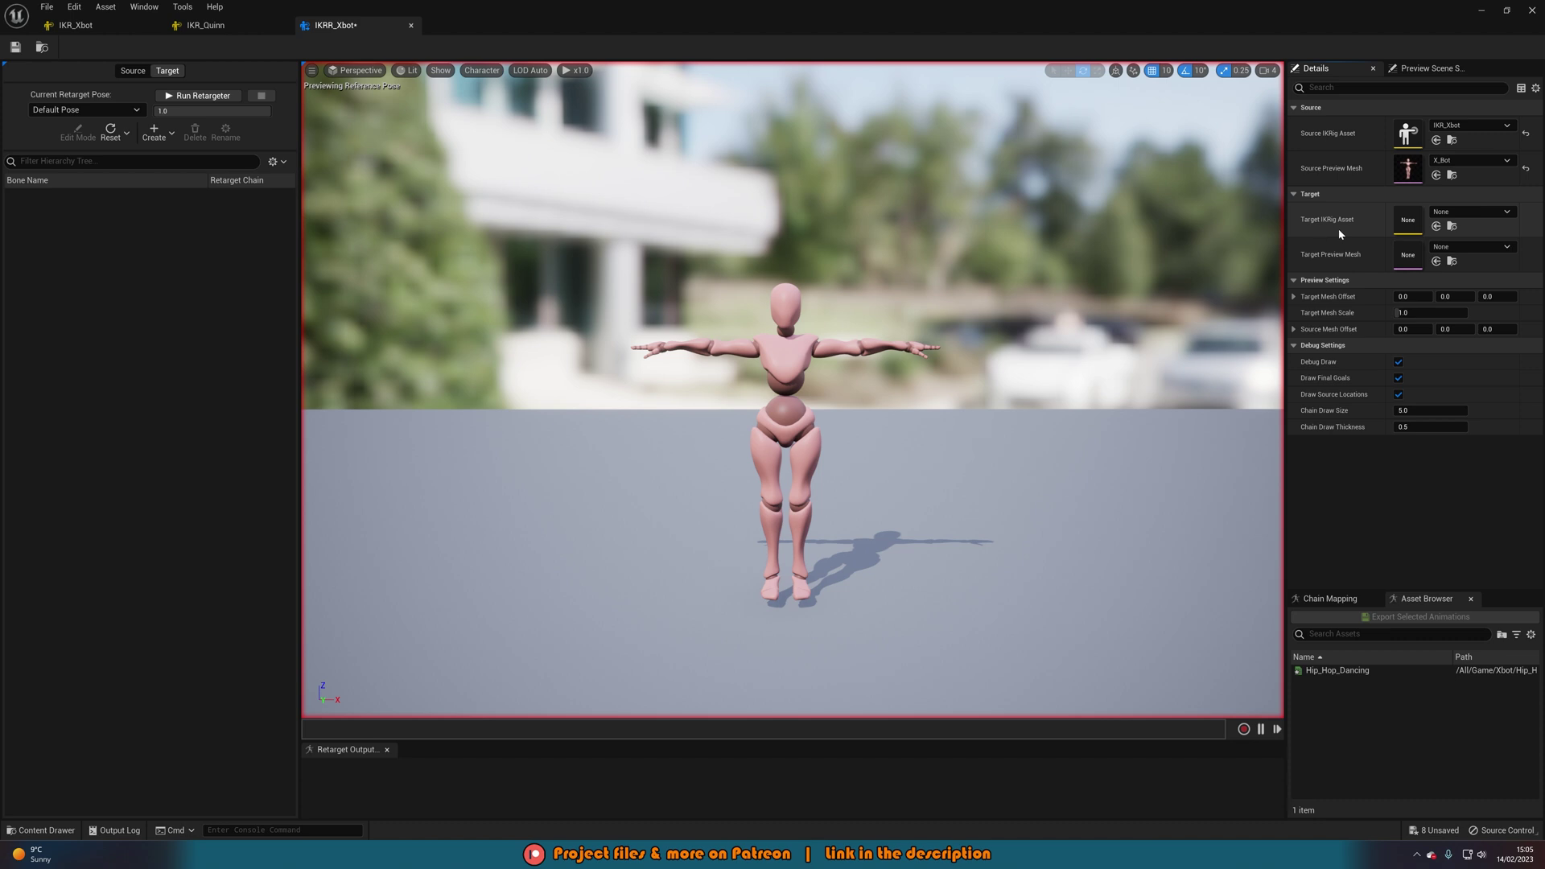
left_click(1464, 216)
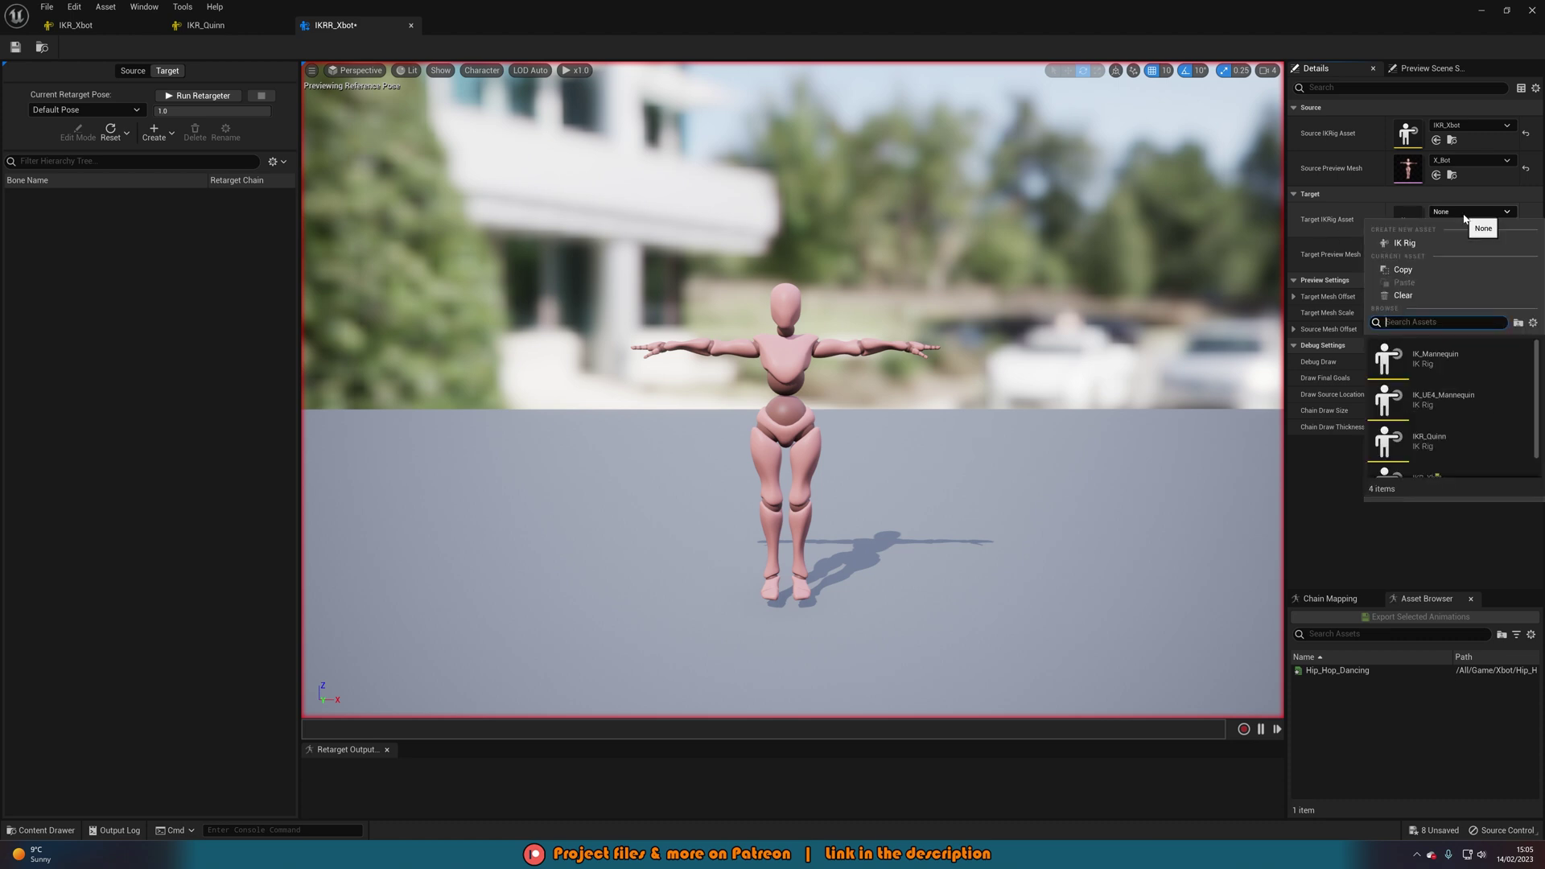
type("ikr")
scroll(1458, 410, "down", 1)
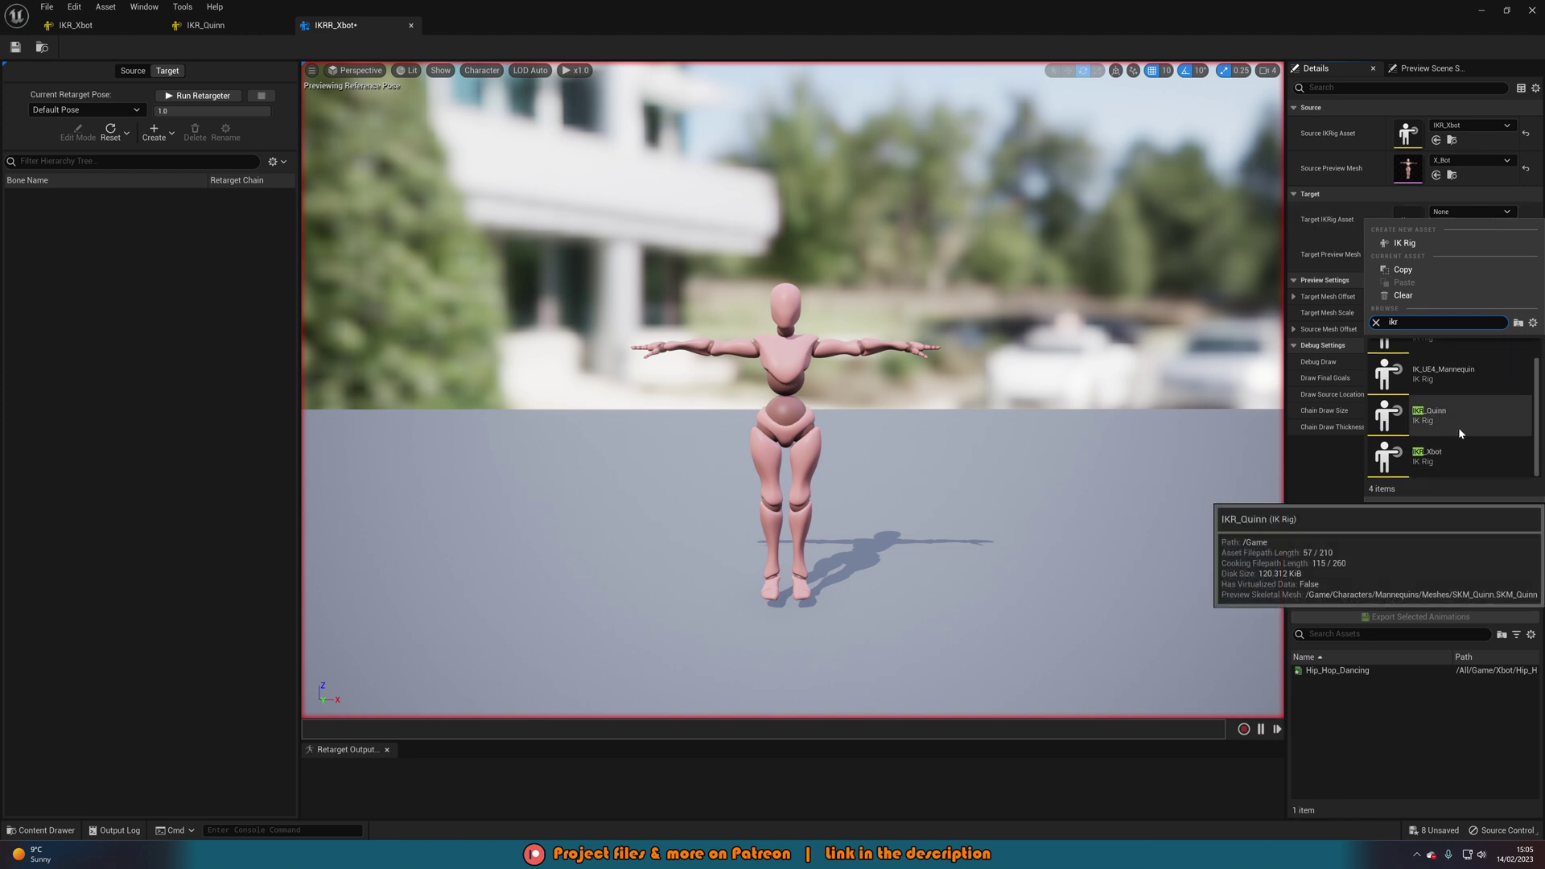
left_click(1482, 414)
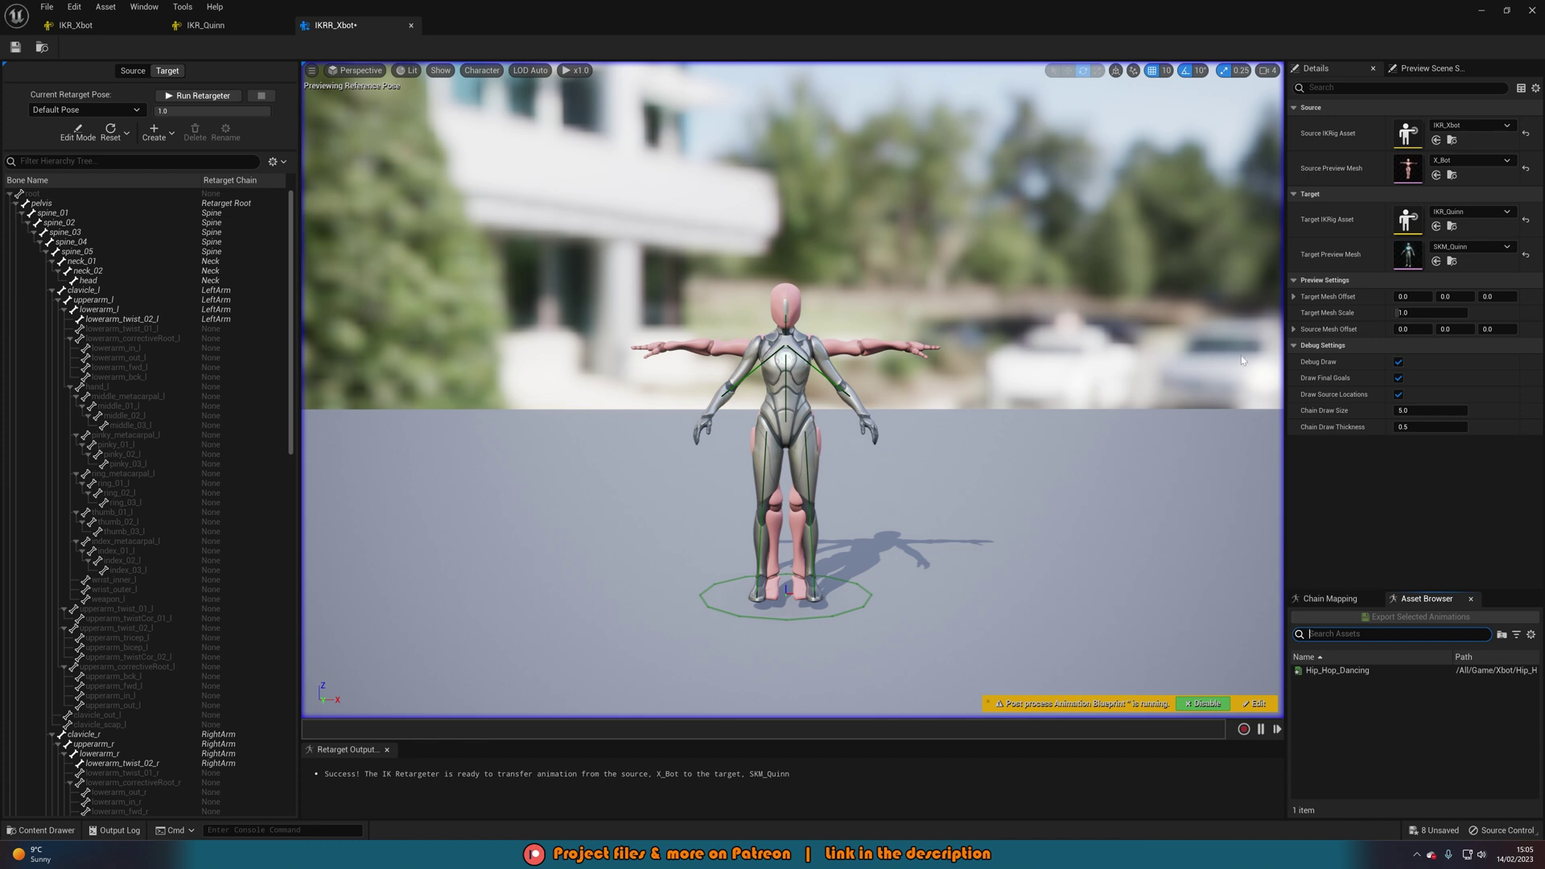
Set Quinn's Target Mesh Offset X to 250, keeping Target Mesh Scale at 1.0.
mouse_move(1425, 294)
left_mouse_down()
mouse_move(1480, 294)
mouse_move(1421, 296)
left_mouse_up()
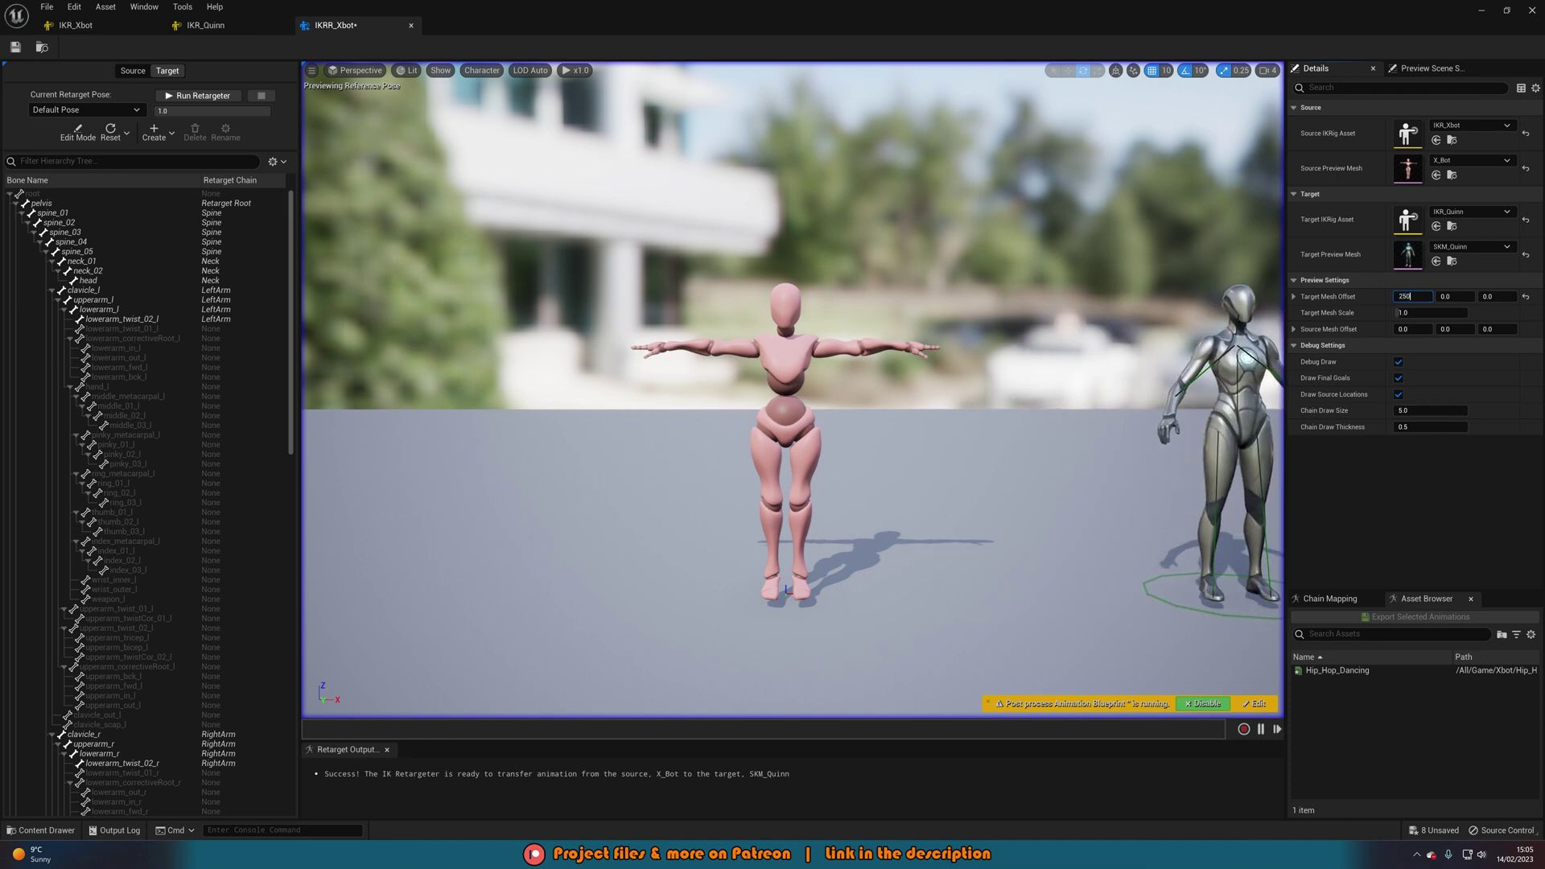
type("250")
key("Return")
key("d")
right_click_drag(755, 312, 755, 312)
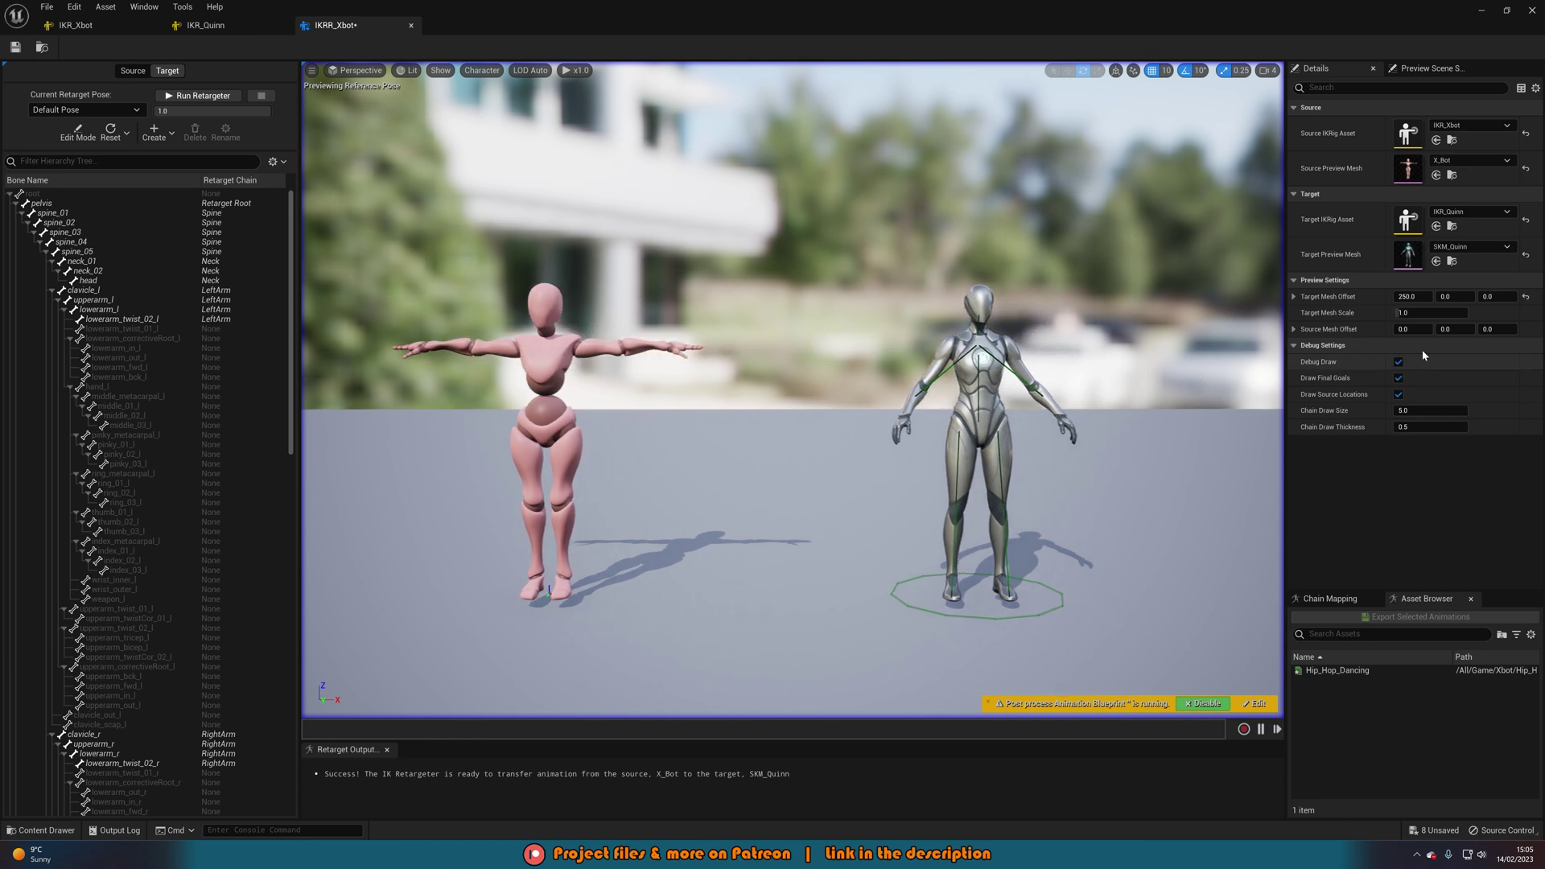
left_click_drag(1416, 313, 1473, 312)
type("1")
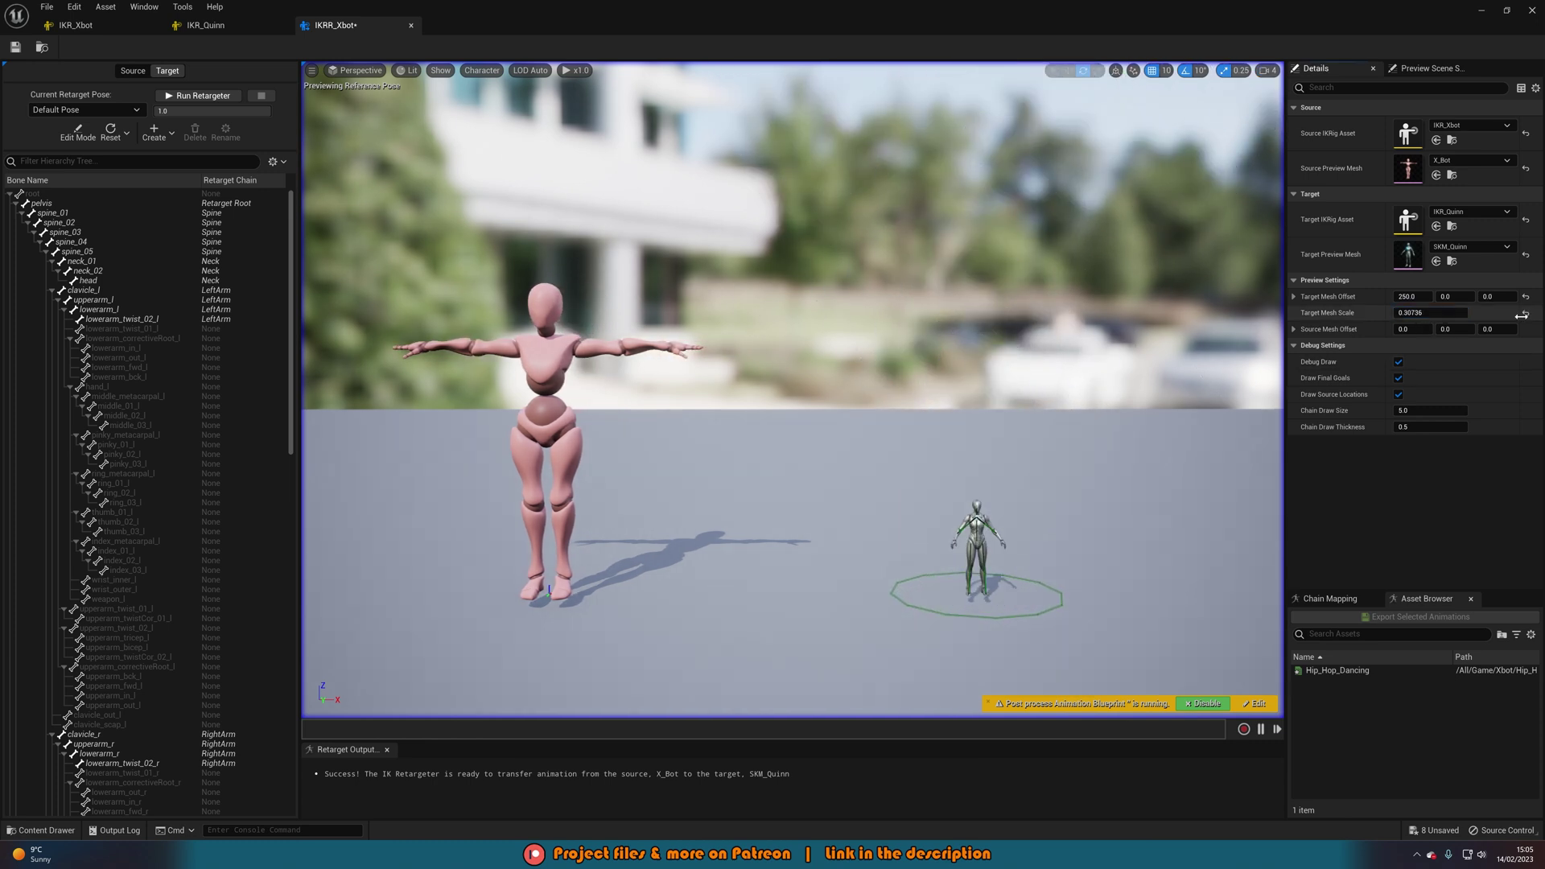
key("Return")
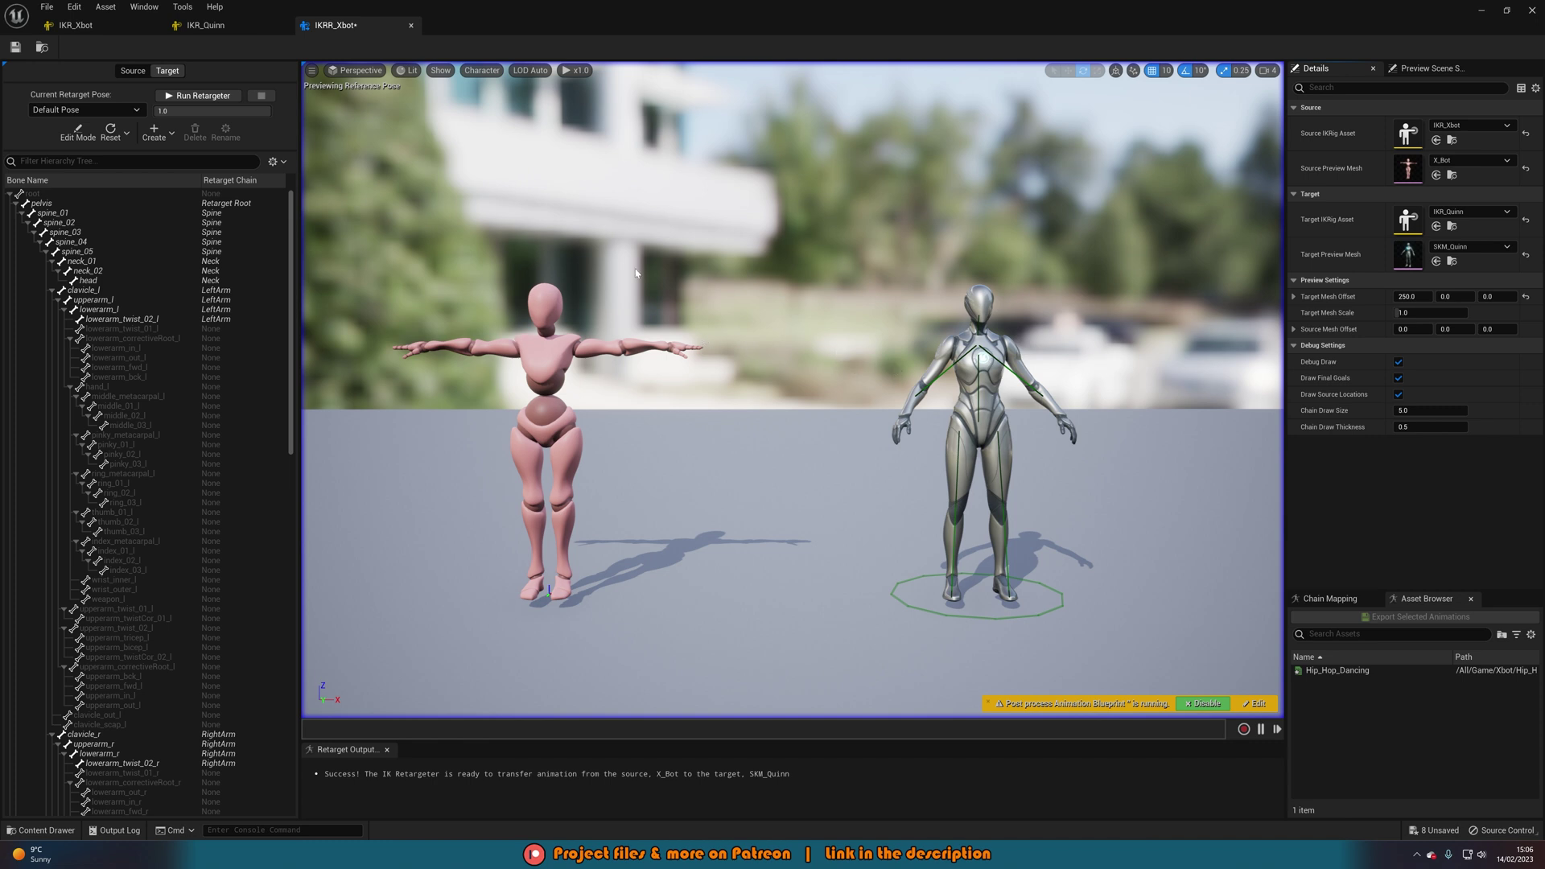
In Target edit mode, rotate upperarm_l to raise Quinn's left arm out sideways.
left_click(77, 131)
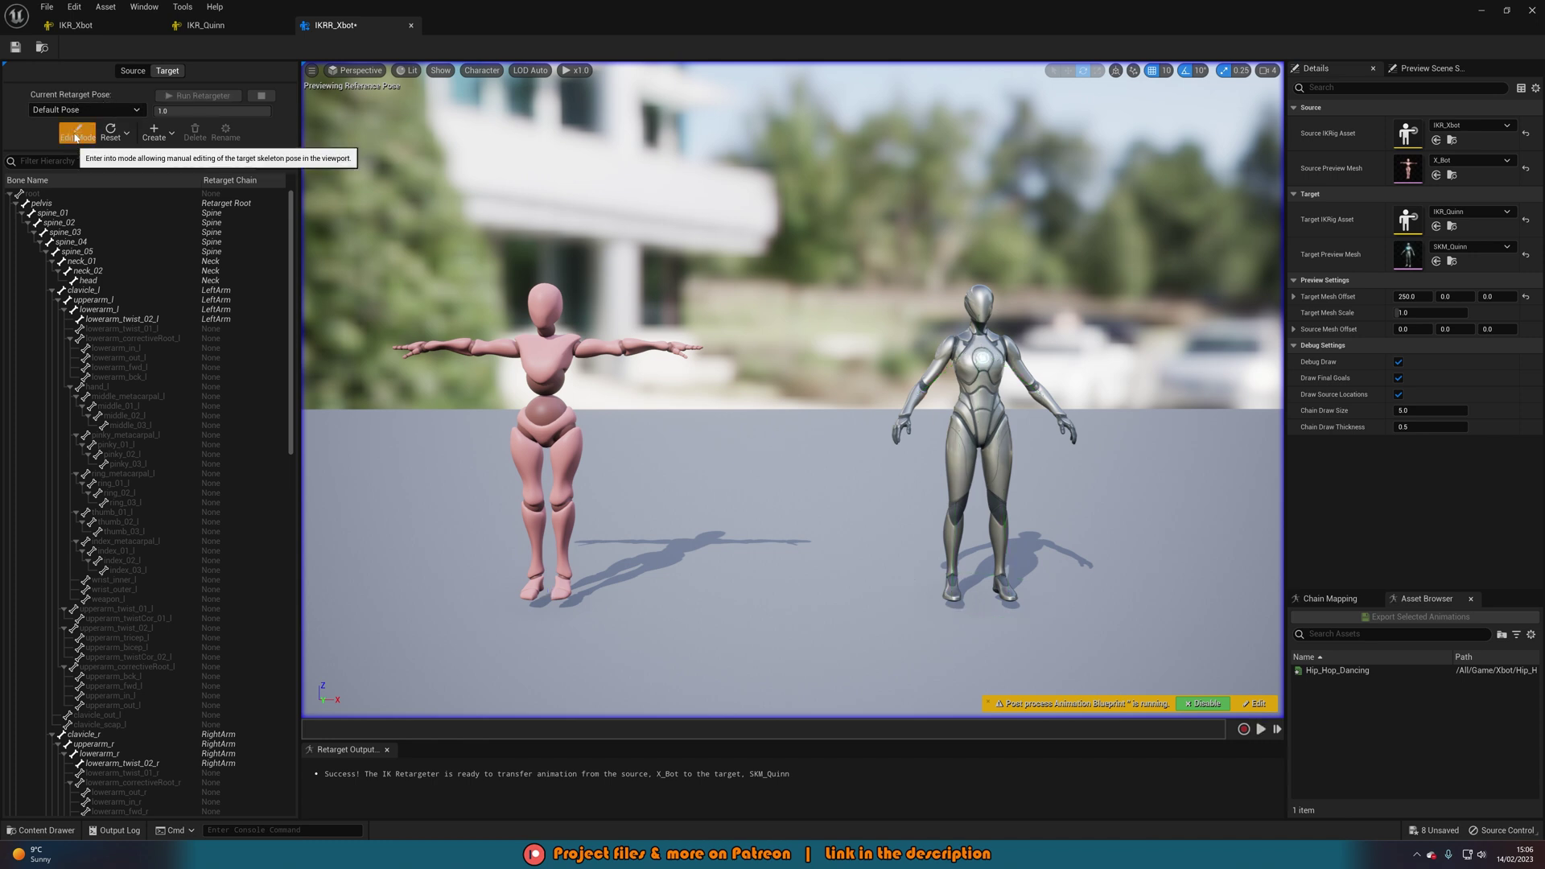
left_click(116, 293)
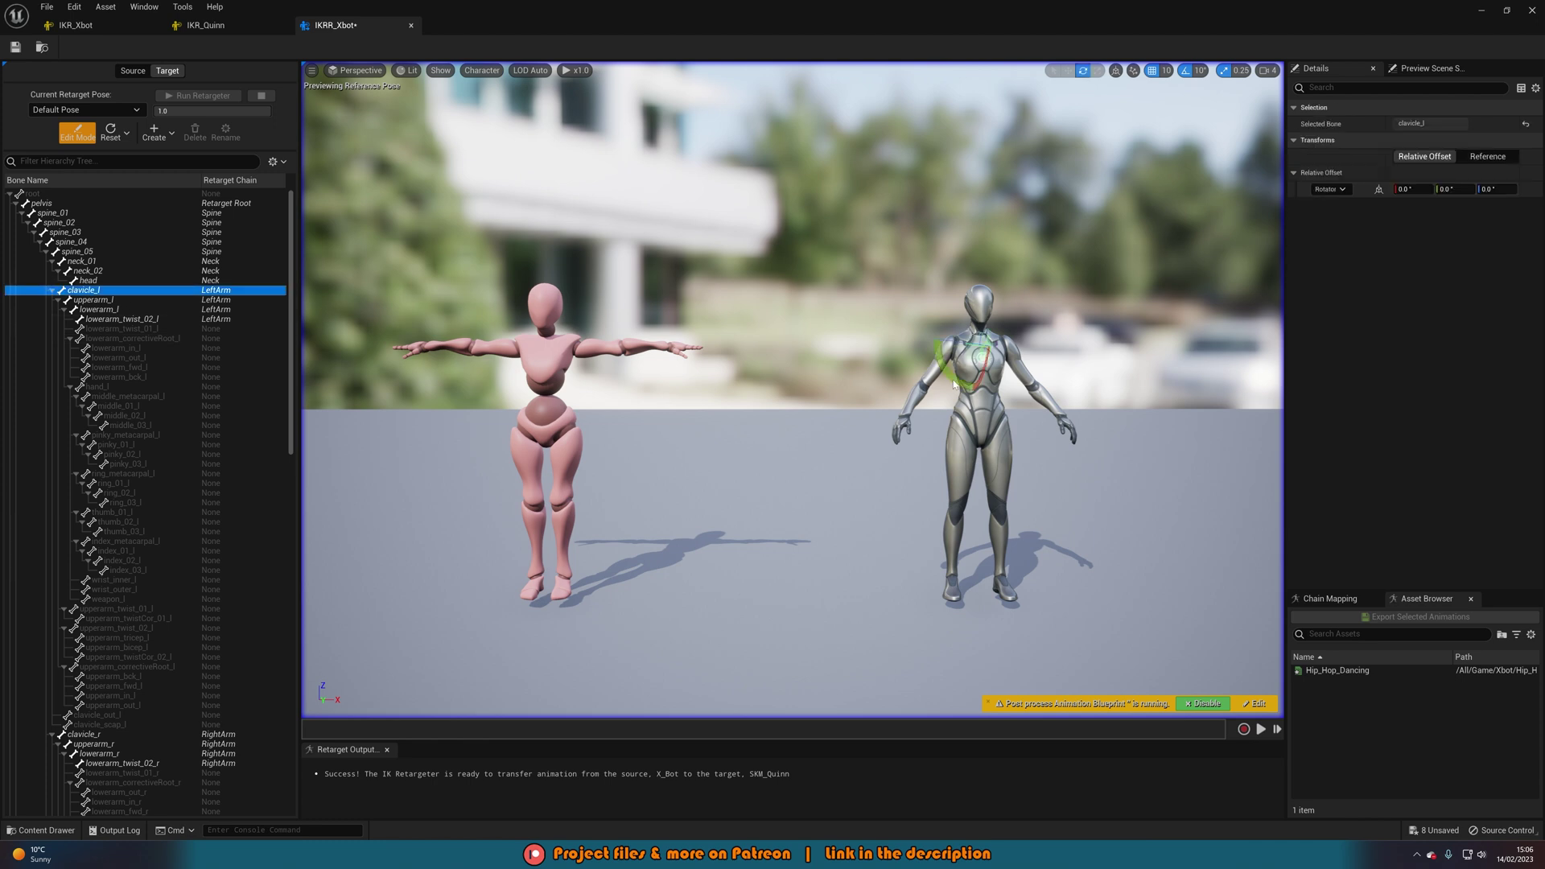
right_click_drag(959, 387, 941, 375)
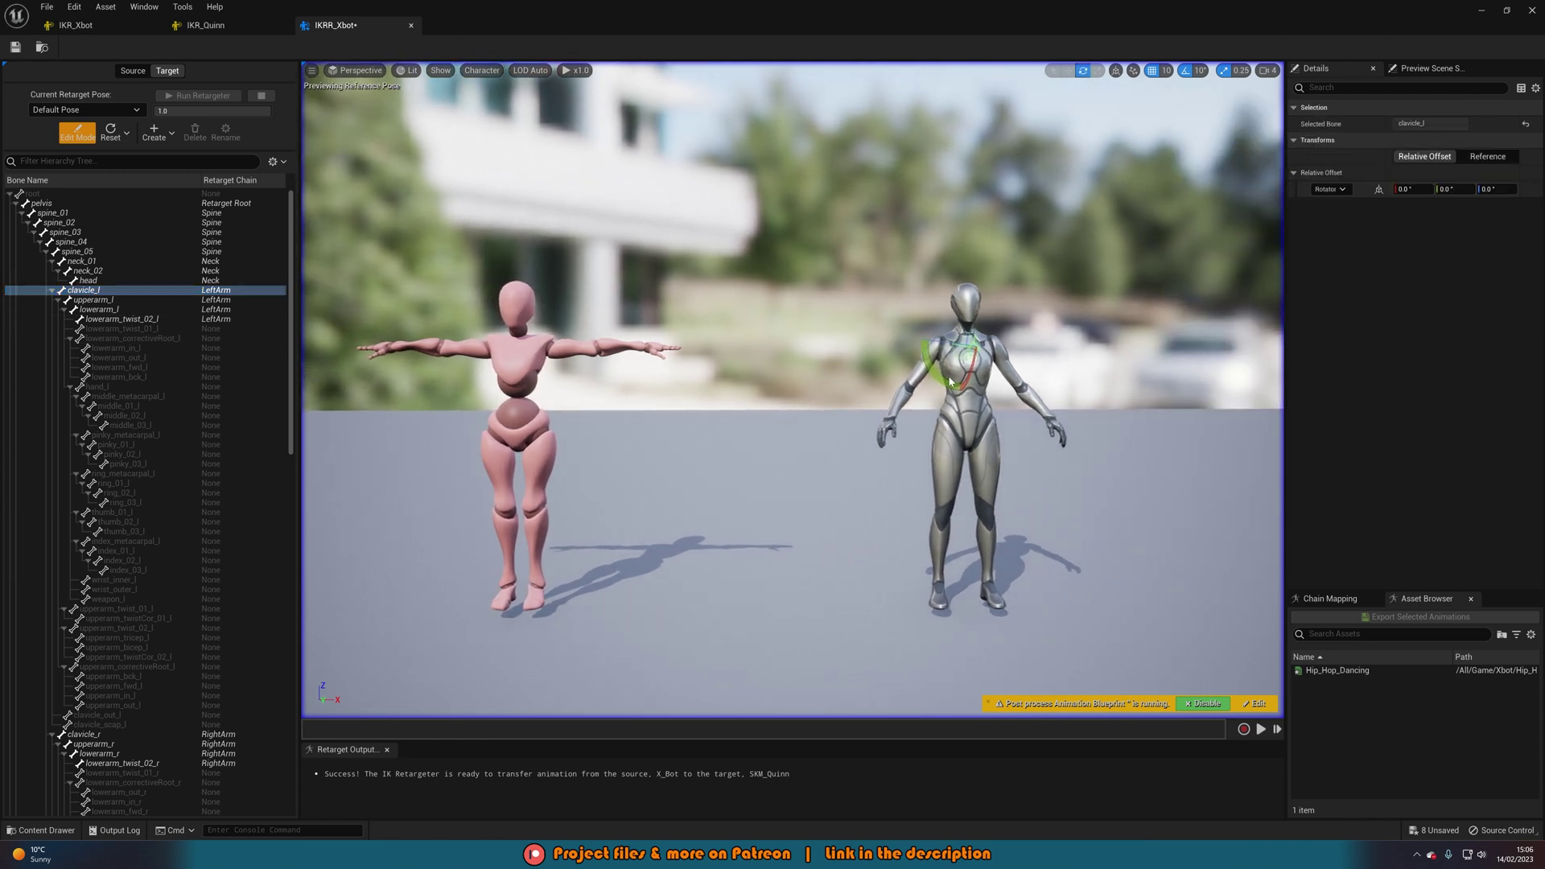
mouse_move(940, 375)
left_mouse_down()
mouse_move(942, 351)
mouse_move(941, 375)
left_mouse_up()
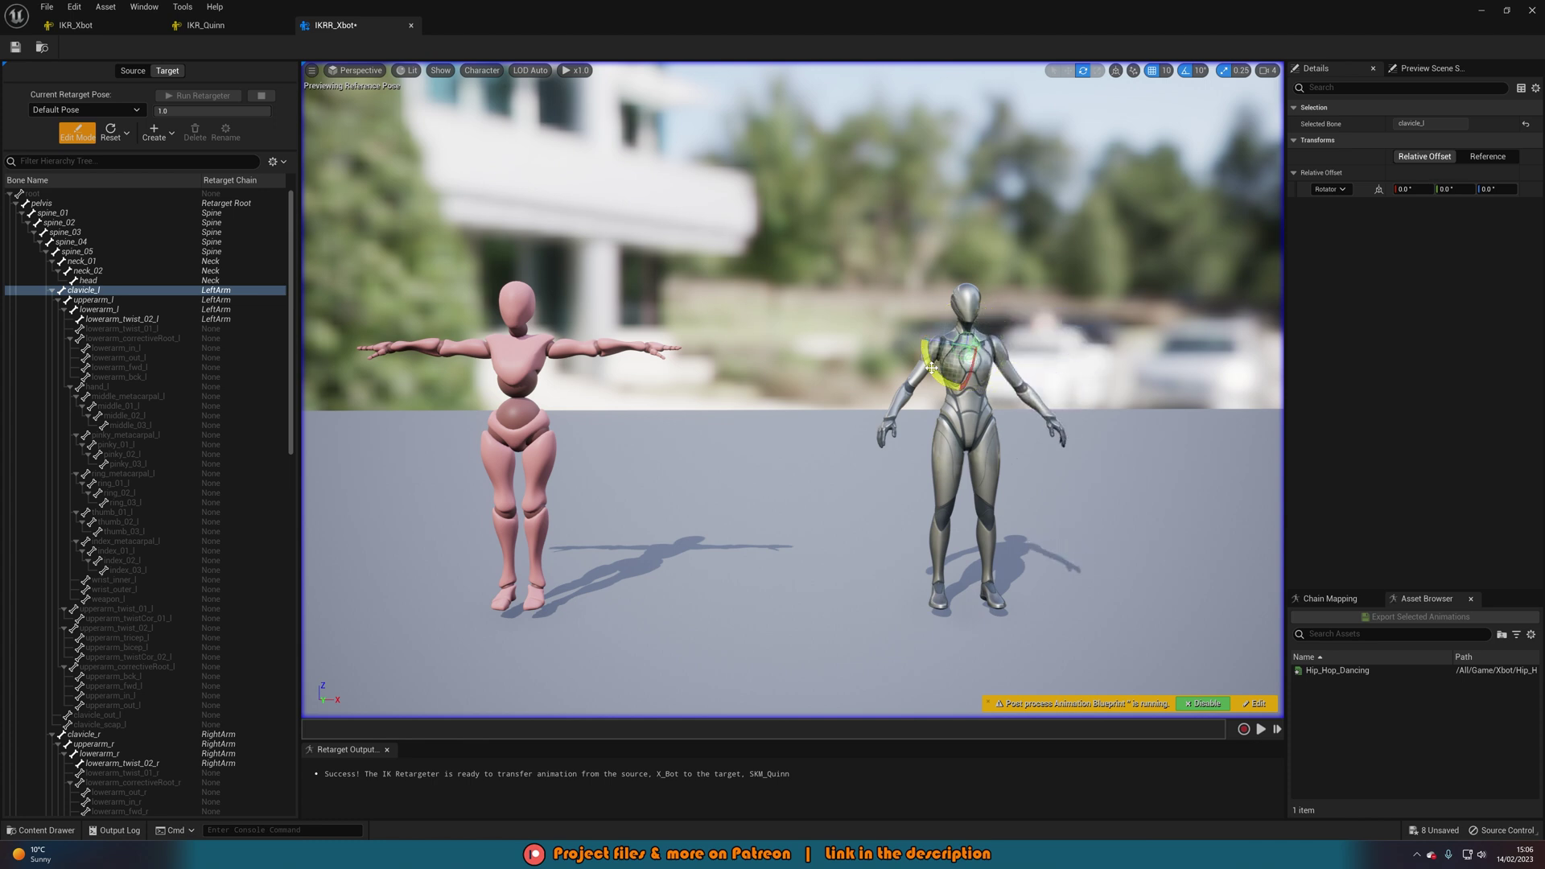
left_click(119, 302)
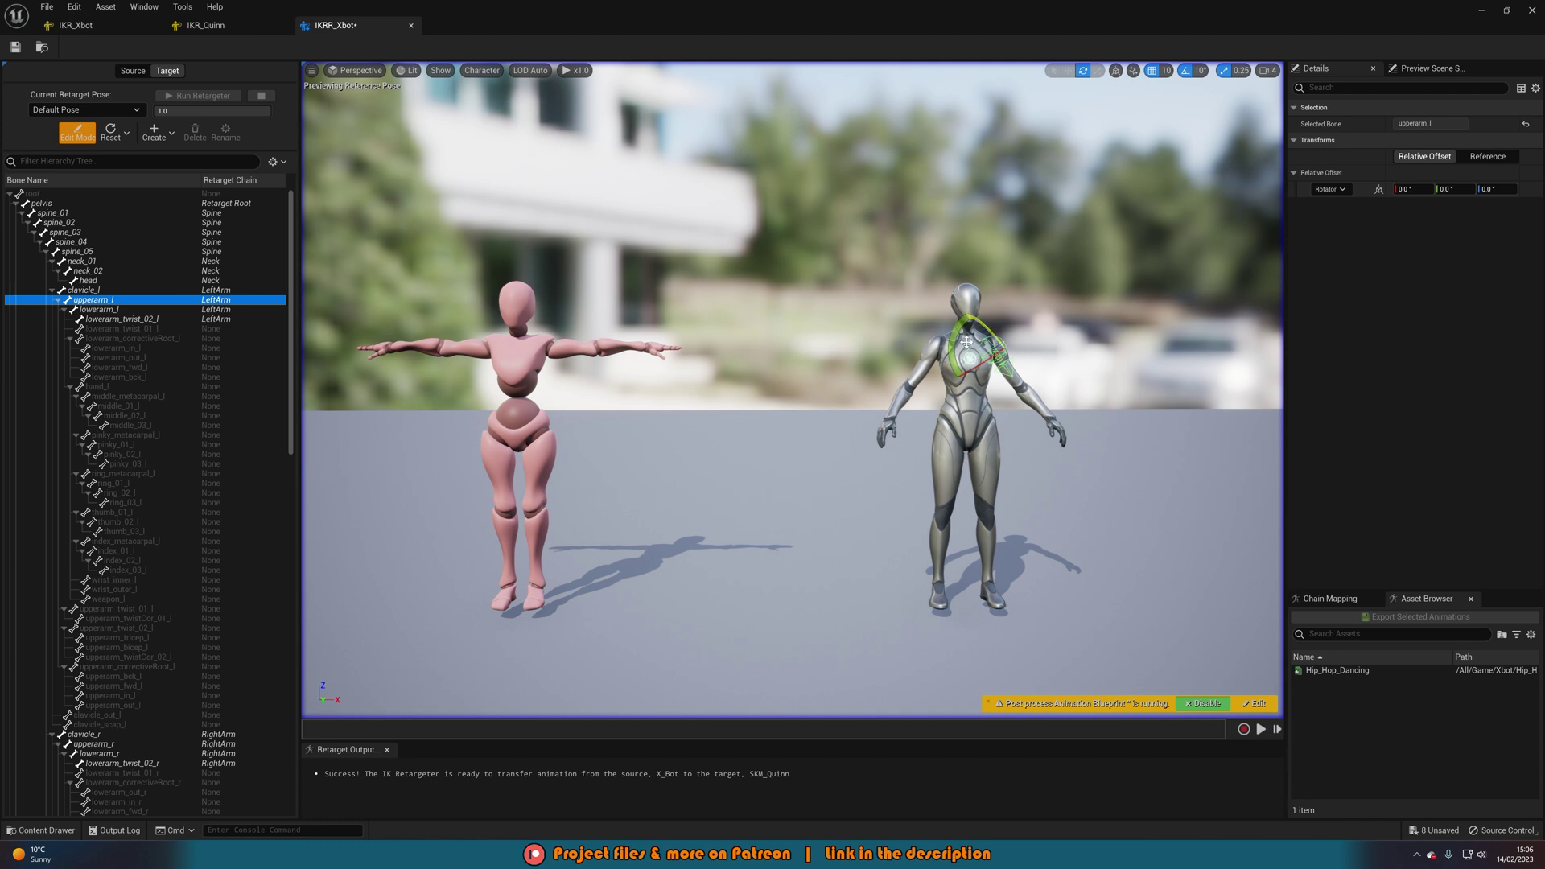
key("f")
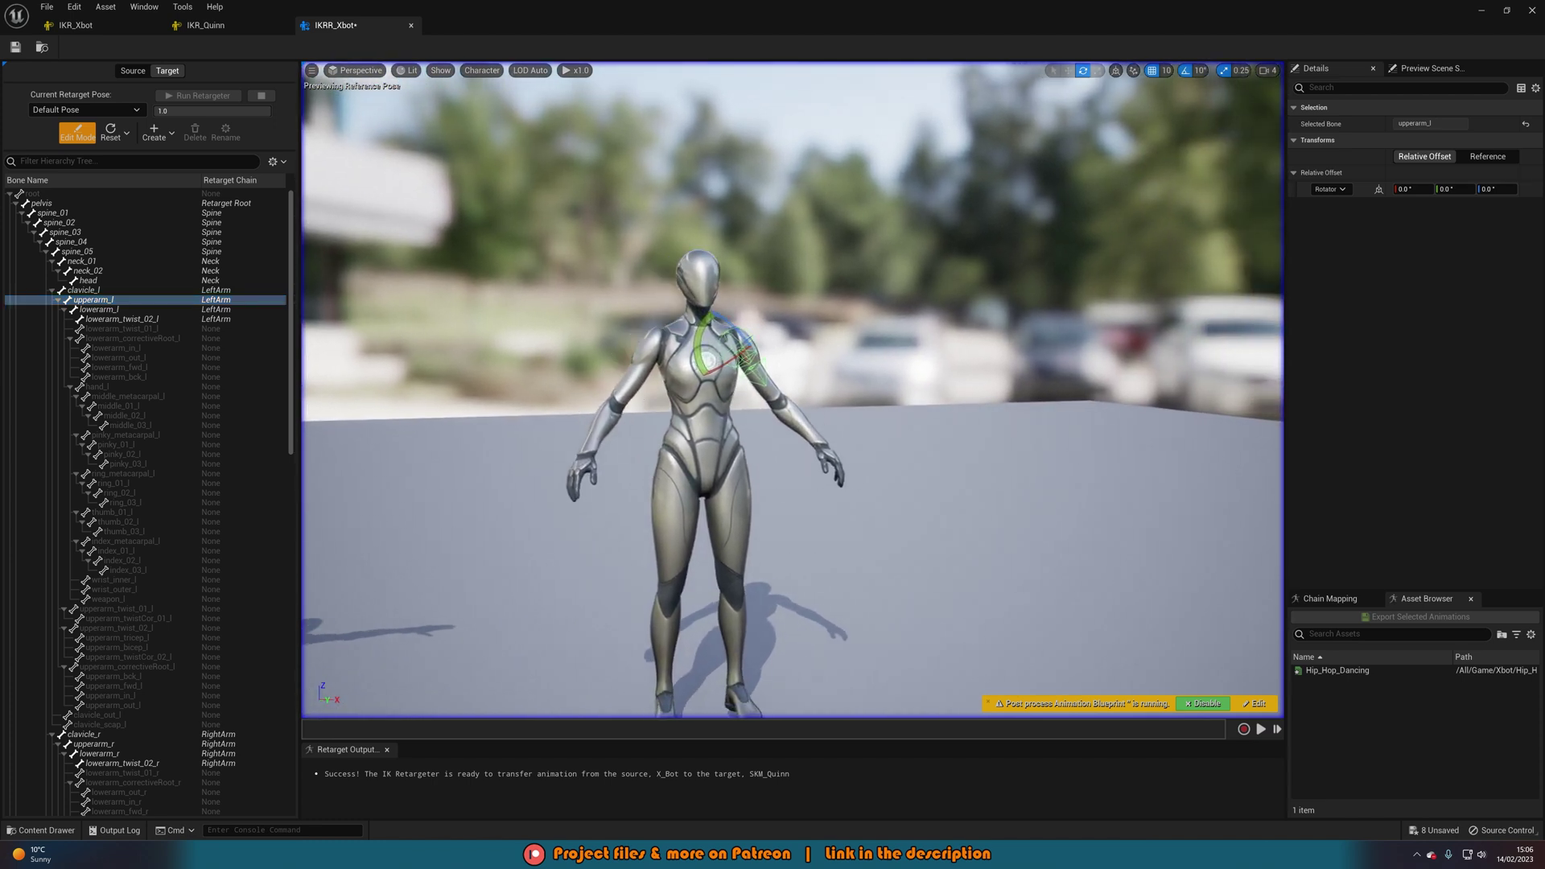
left_click_drag(712, 338, 716, 386)
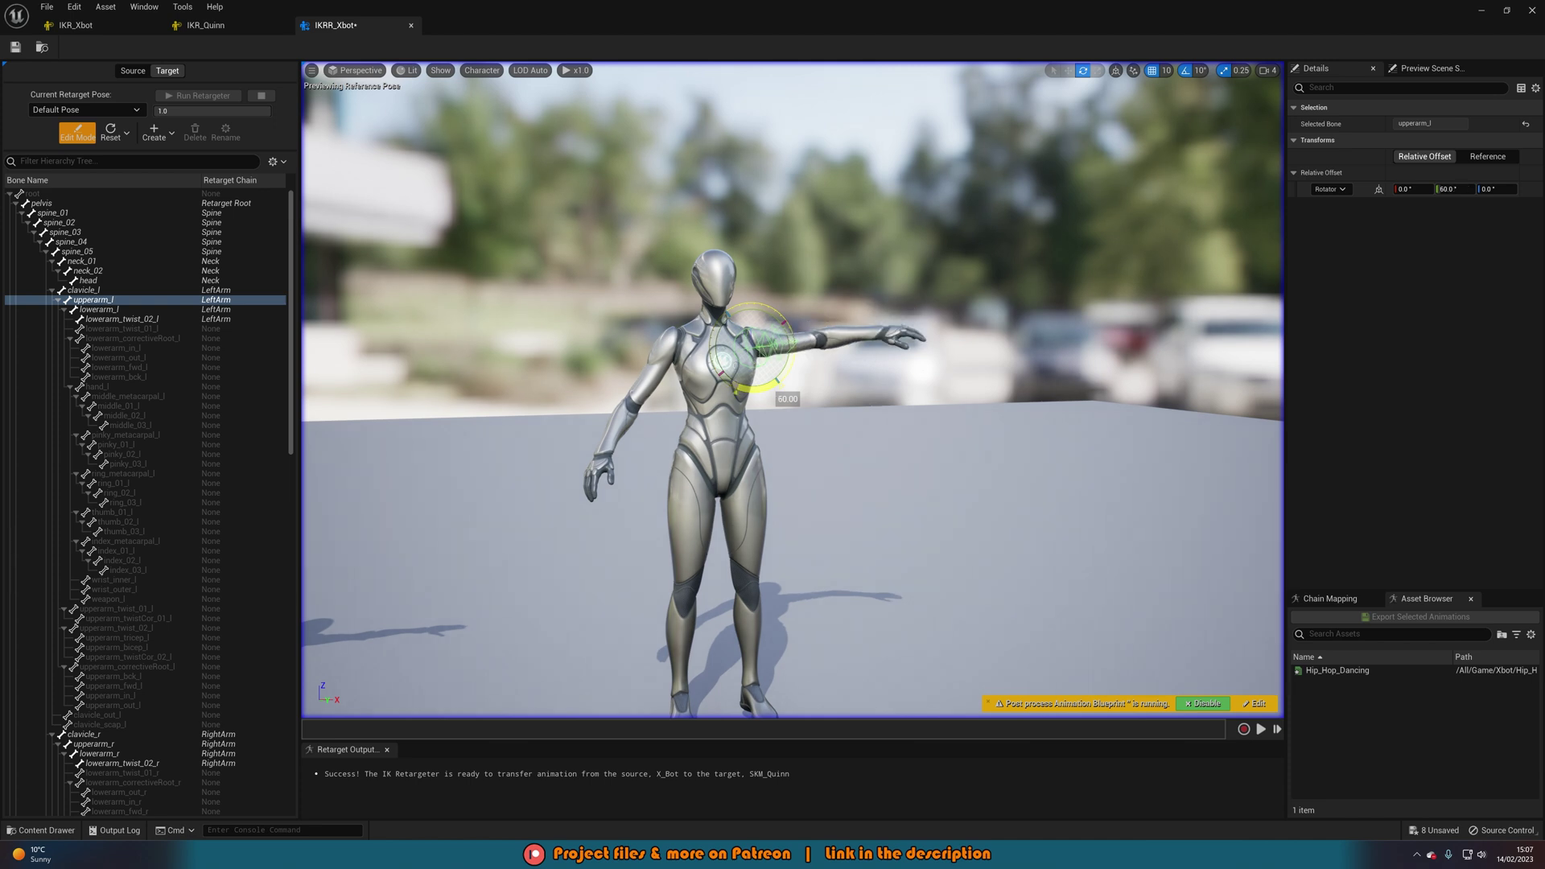
key("f")
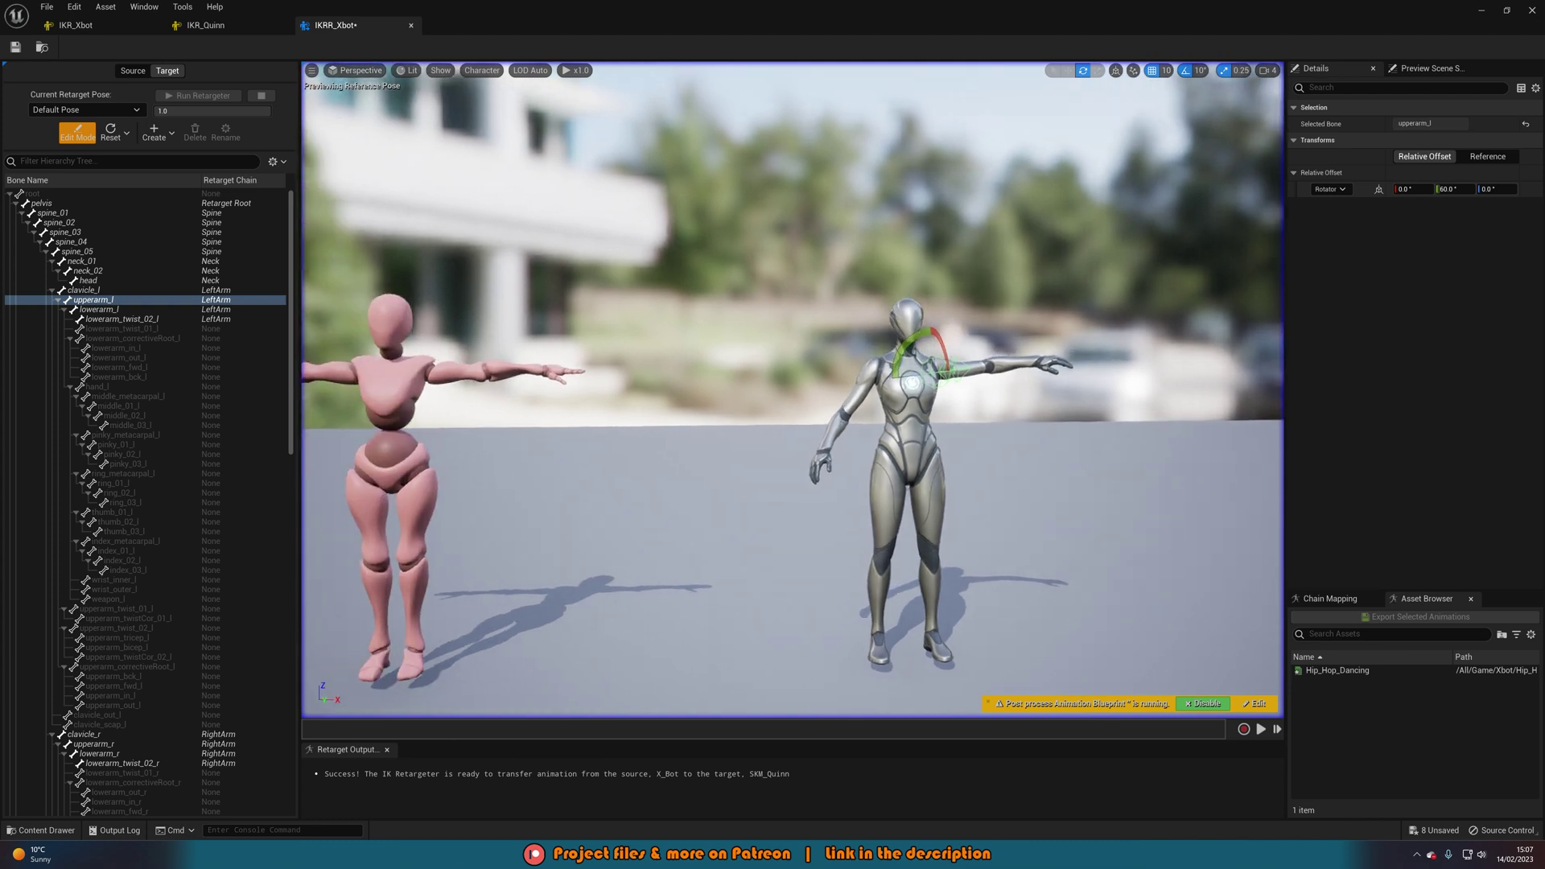
right_click_drag(441, 386, 441, 386)
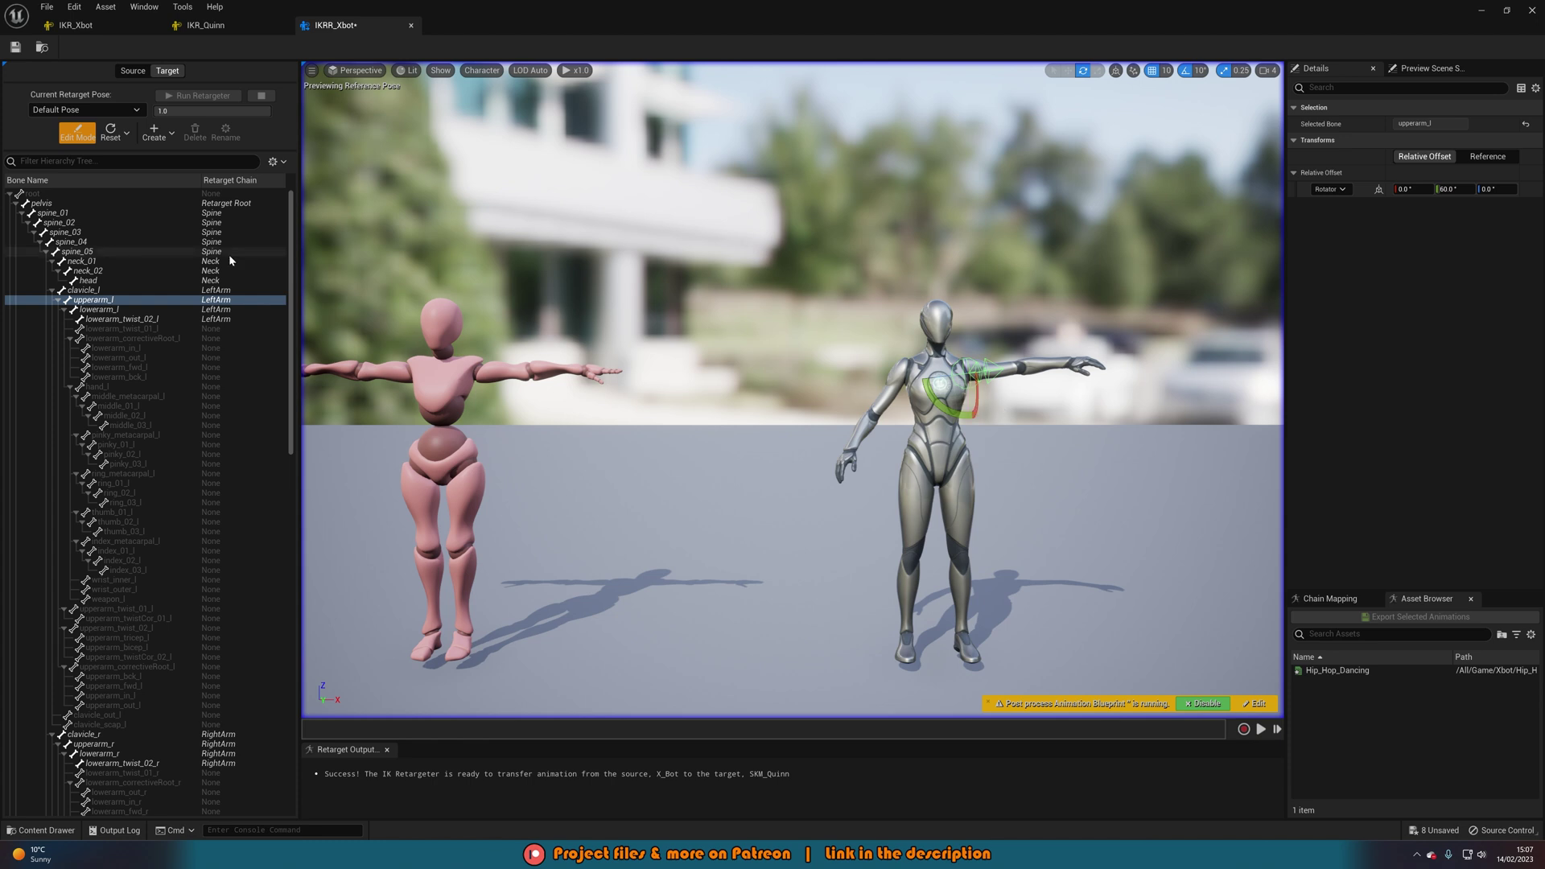
Rotate upperarm_r to raise Quinn's right arm horizontally, completing the T-pose.
left_click(104, 744)
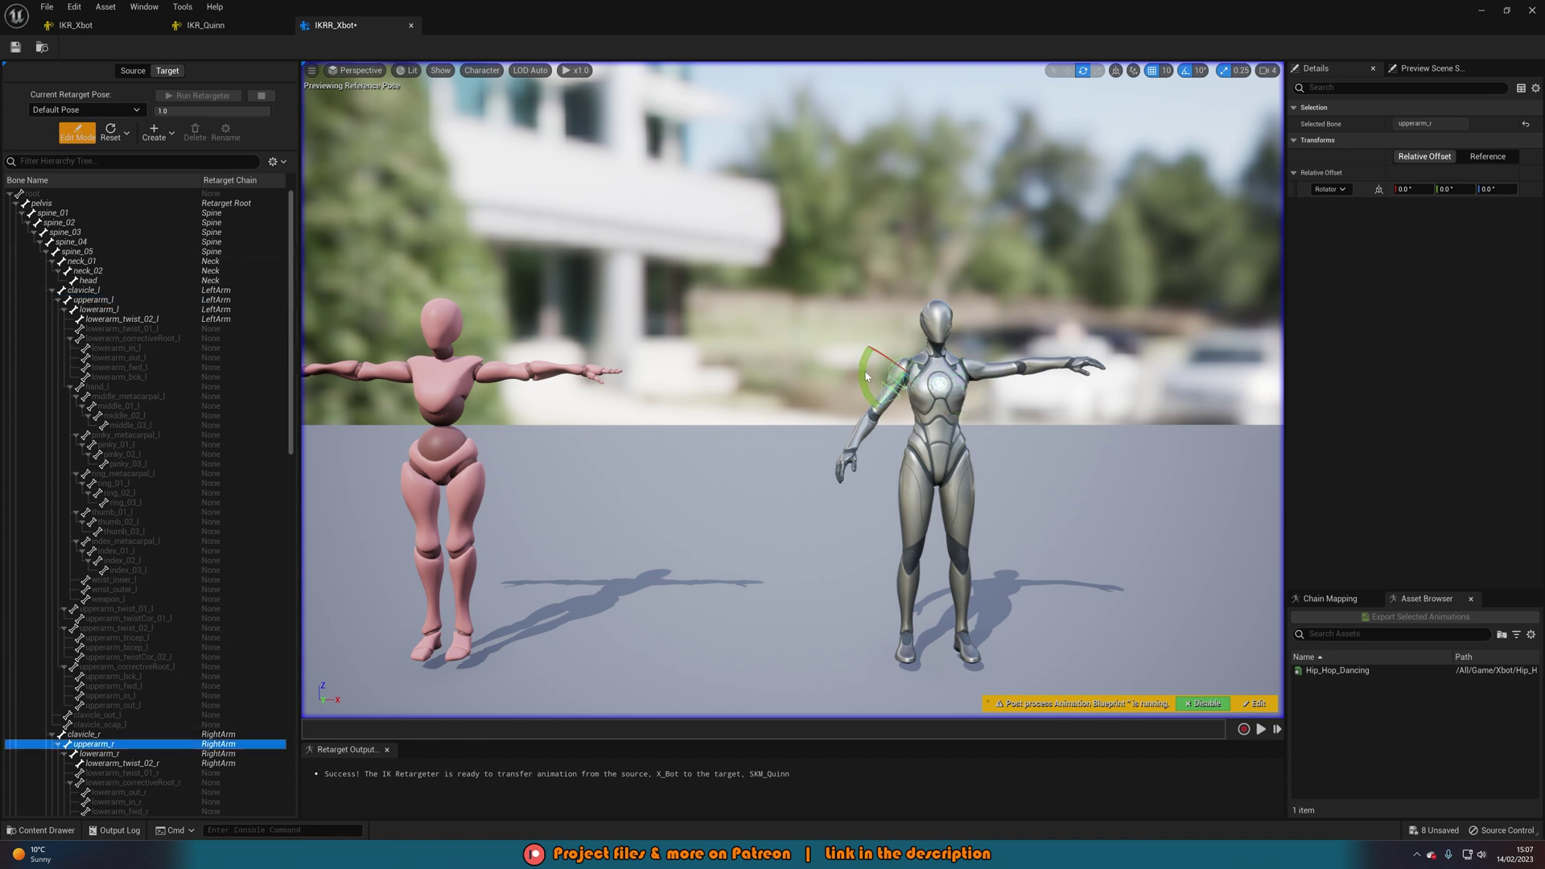
right_click_drag(866, 390, 881, 390)
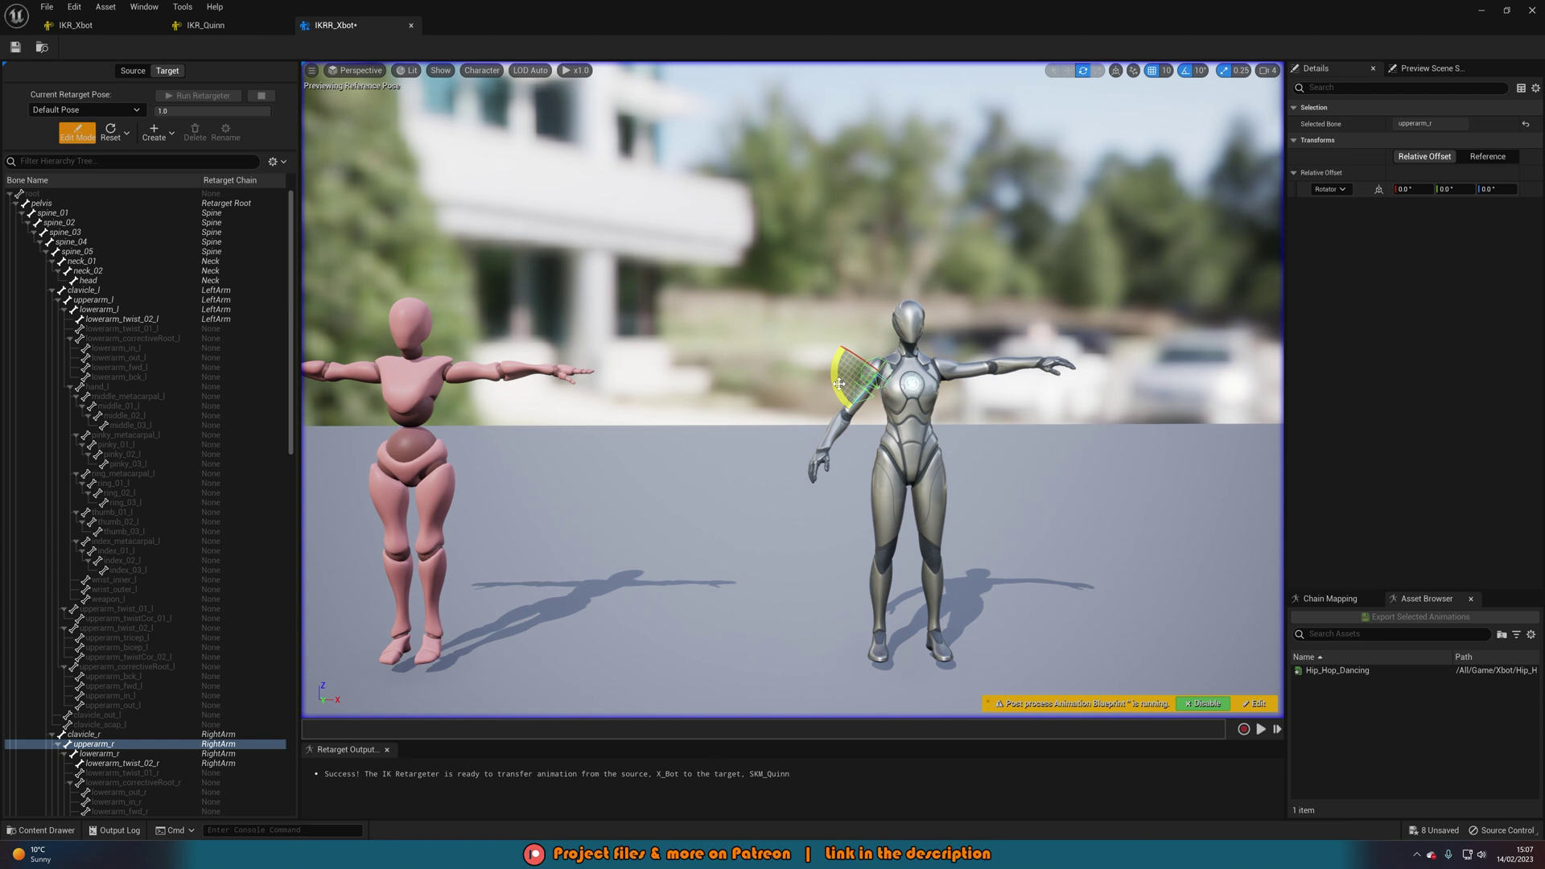
left_click_drag(865, 386, 864, 334)
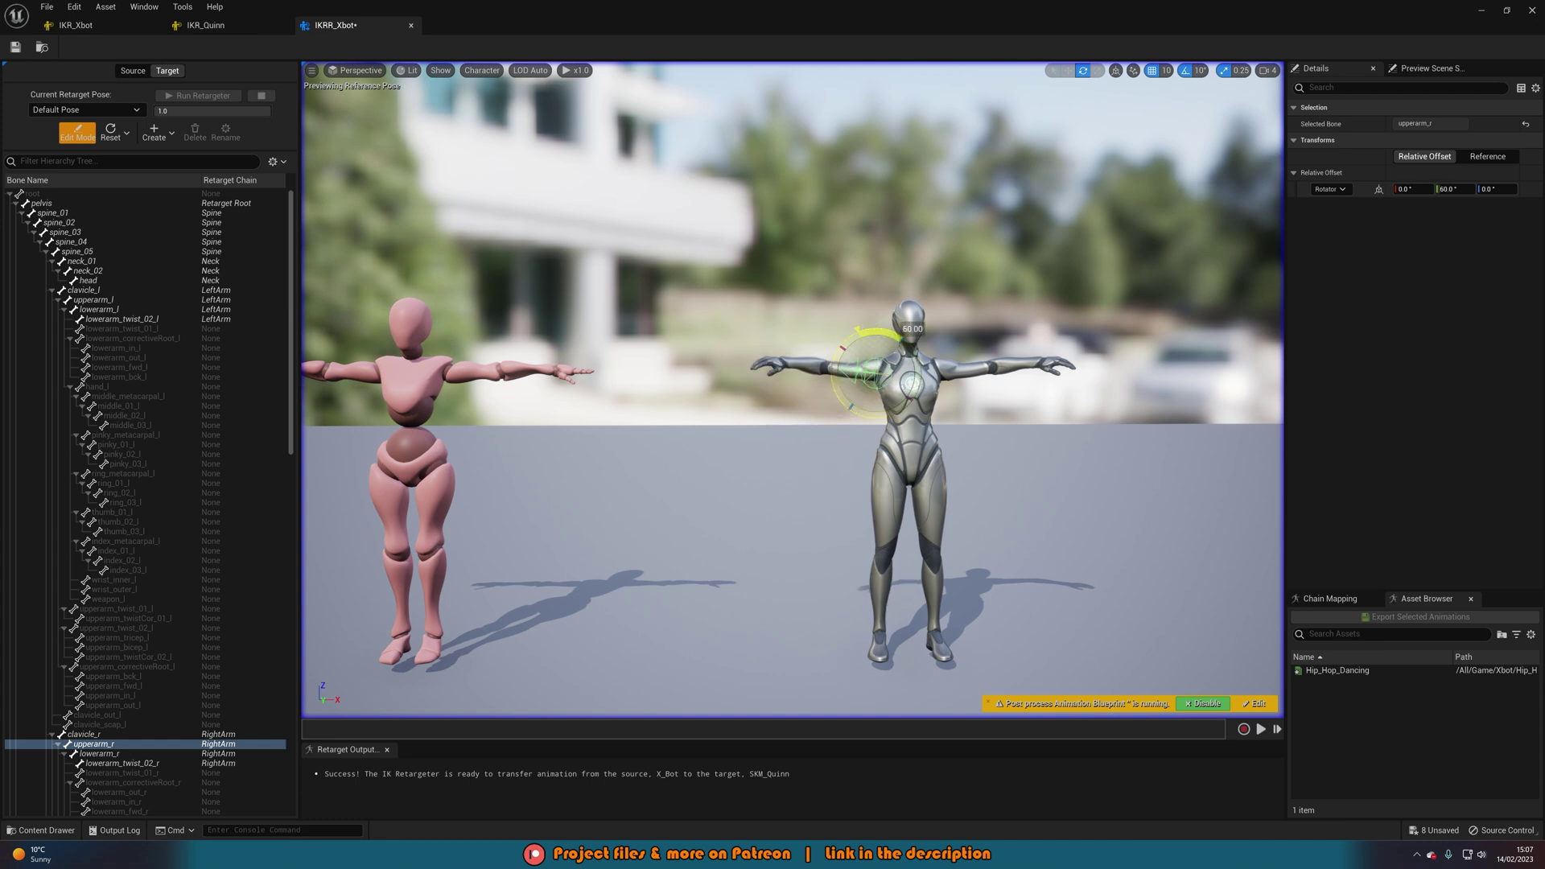
right_click_drag(864, 334, 805, 336)
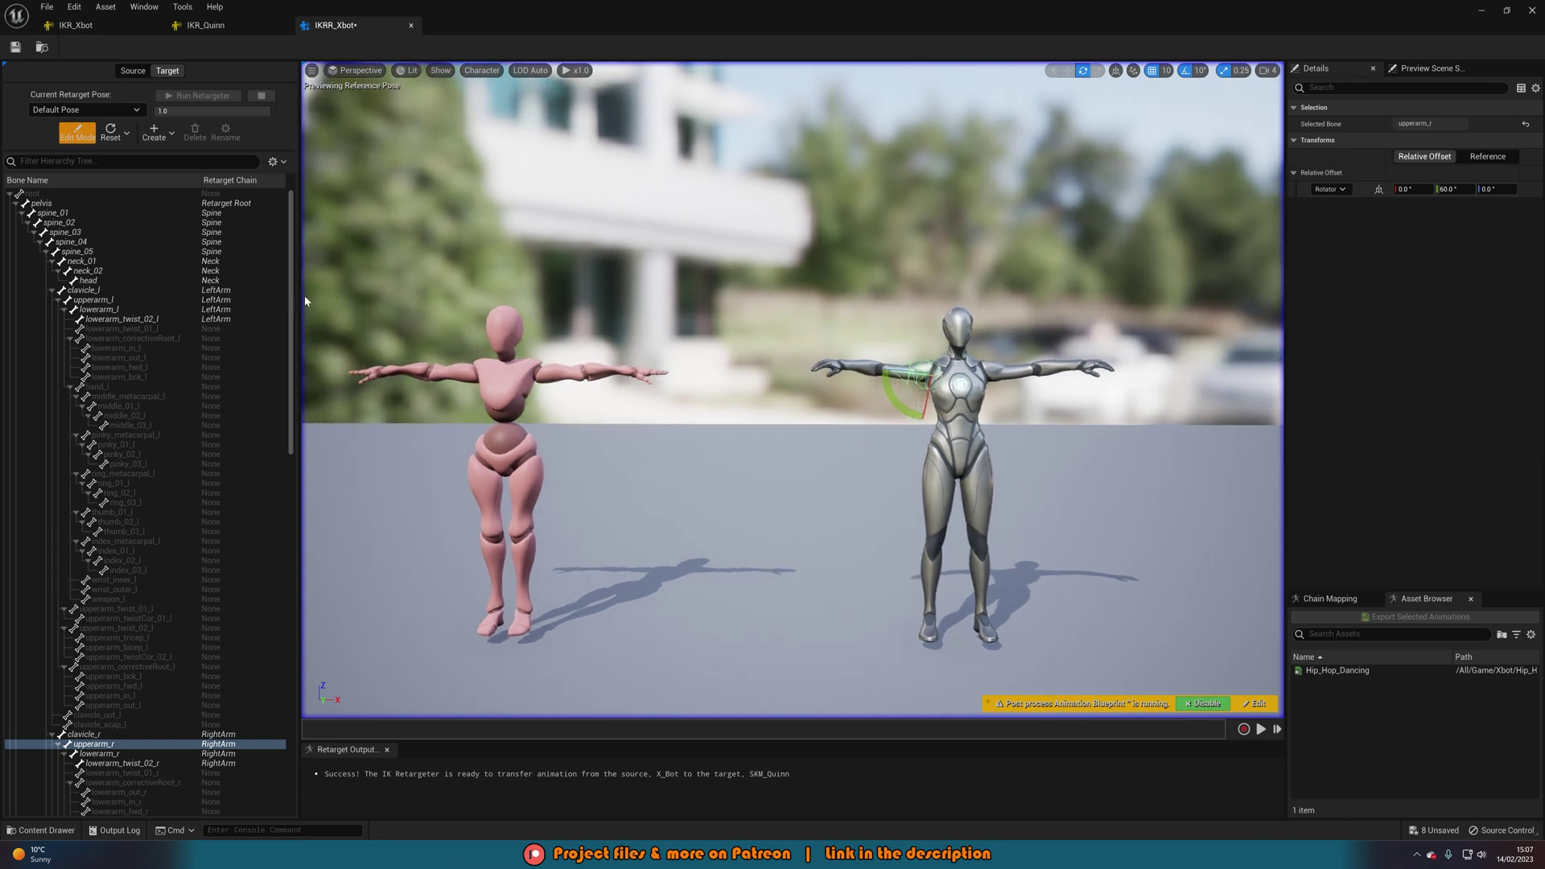
Exit pose editing and review the Chain Mapping, leaving Spine's source chain unchanged.
left_click(84, 135)
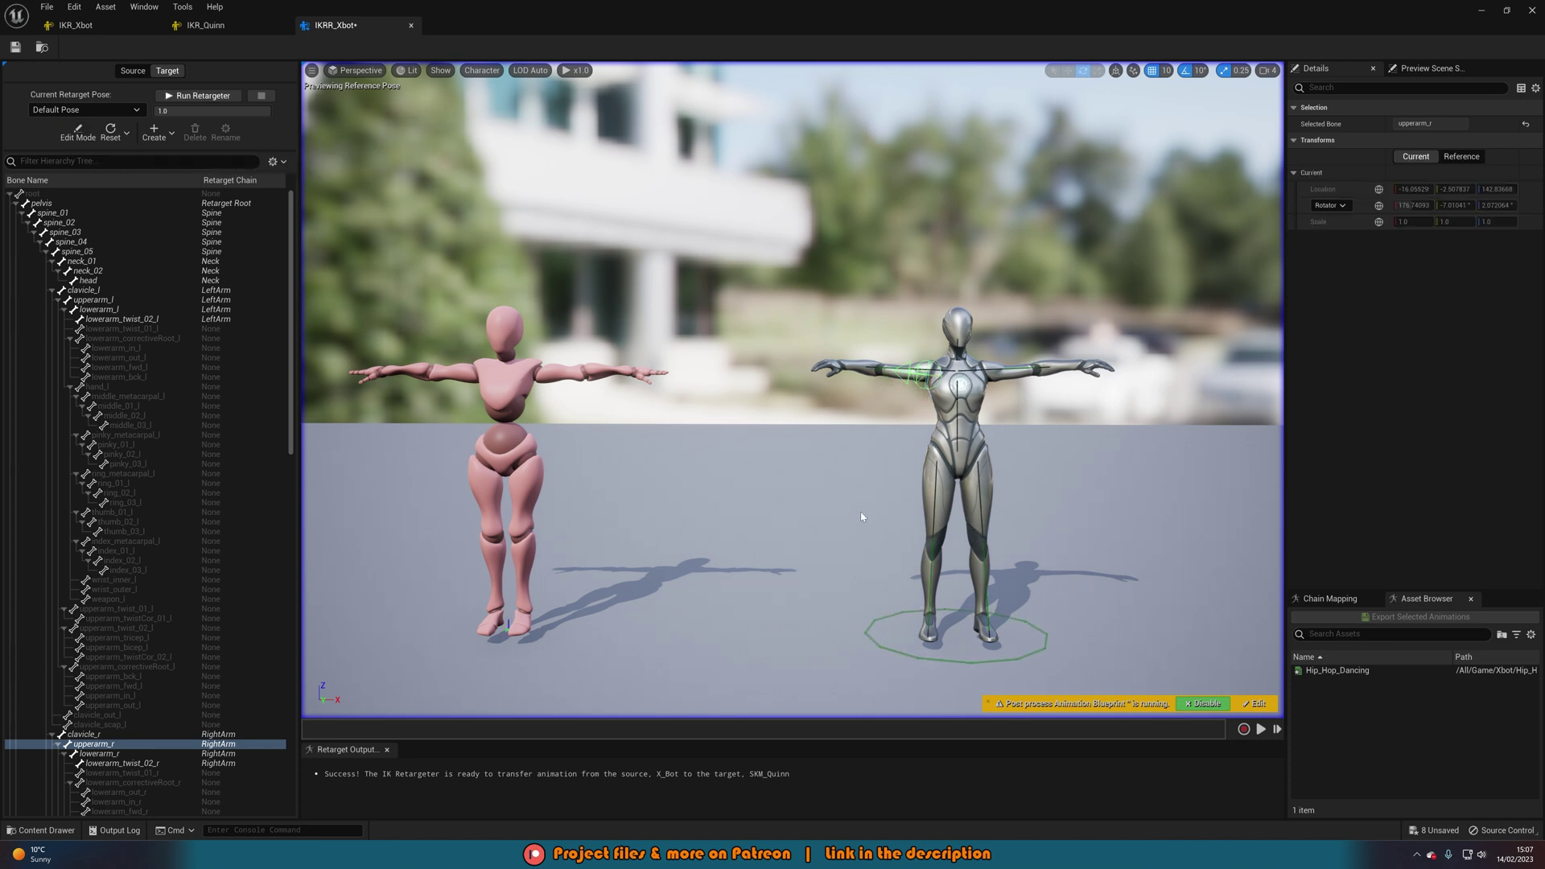
scroll(861, 516, "down", 2)
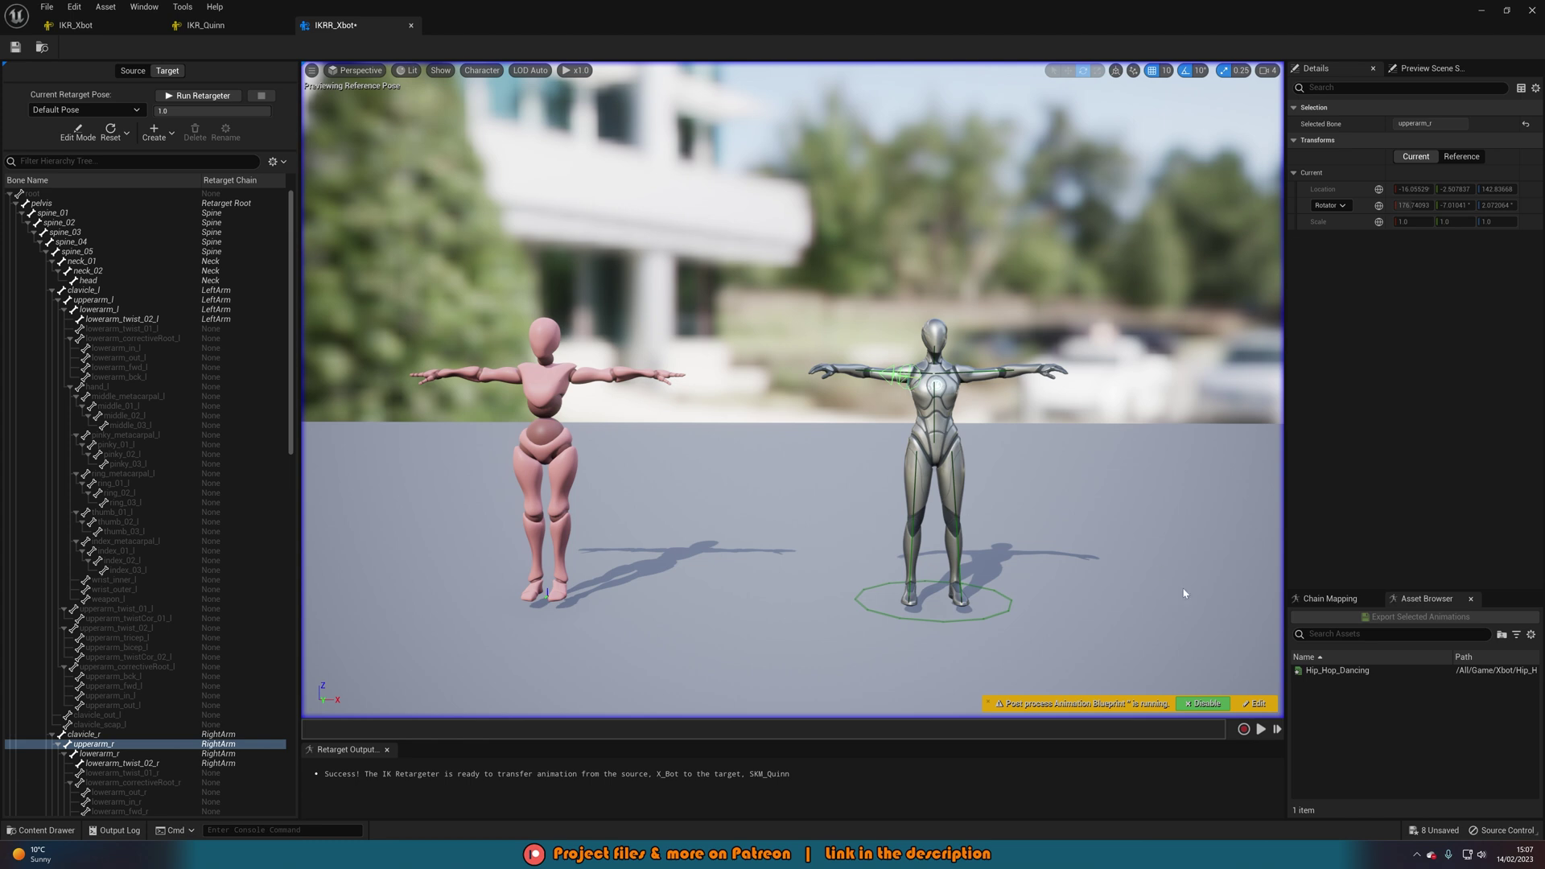
left_click(1329, 600)
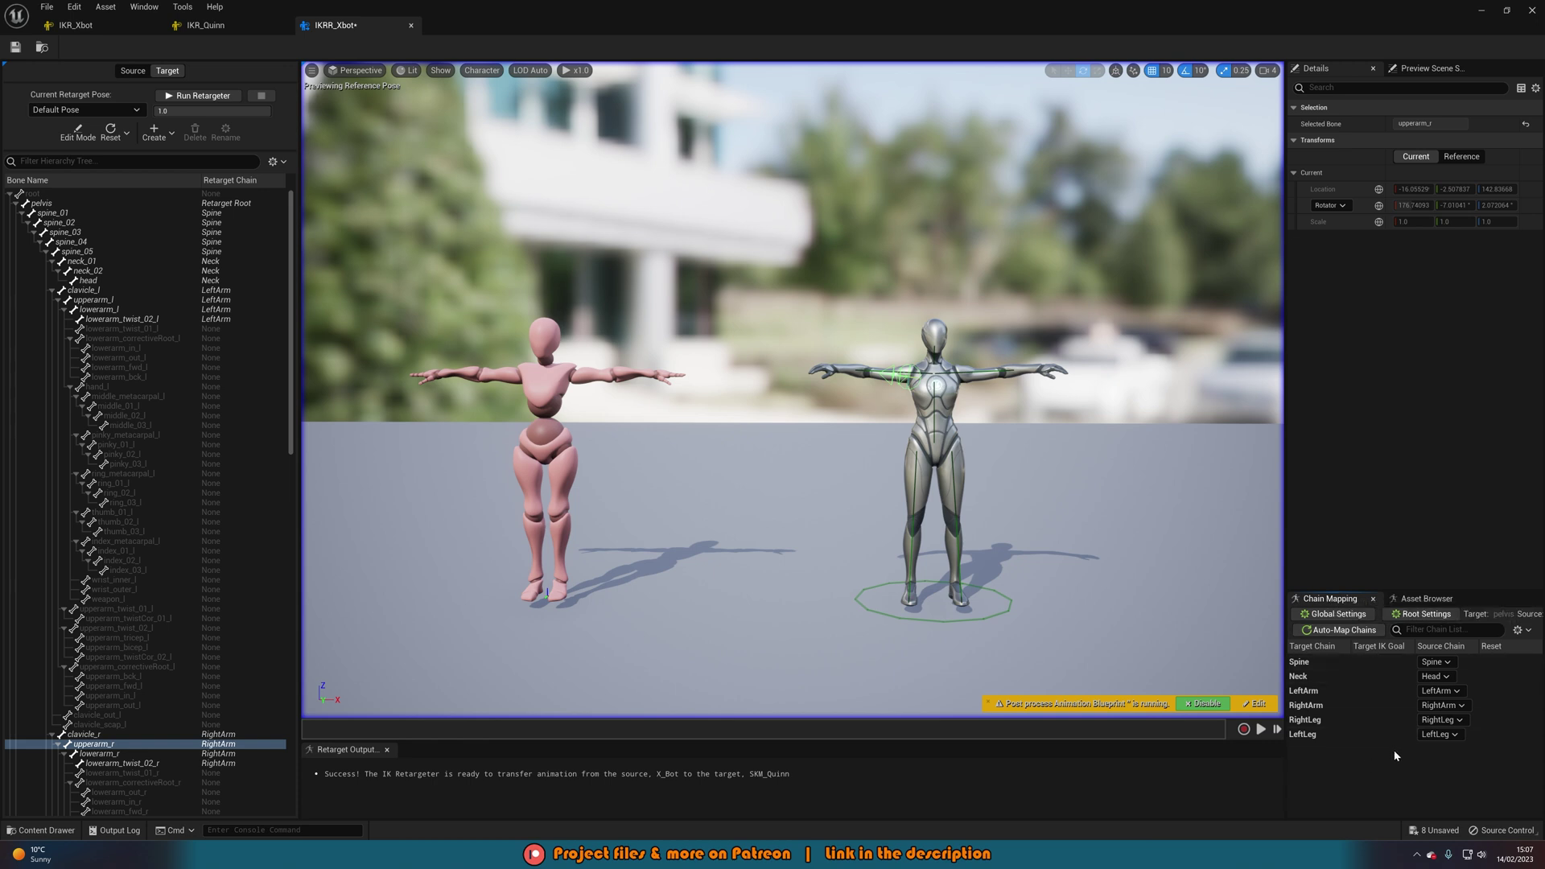
left_click(1452, 665)
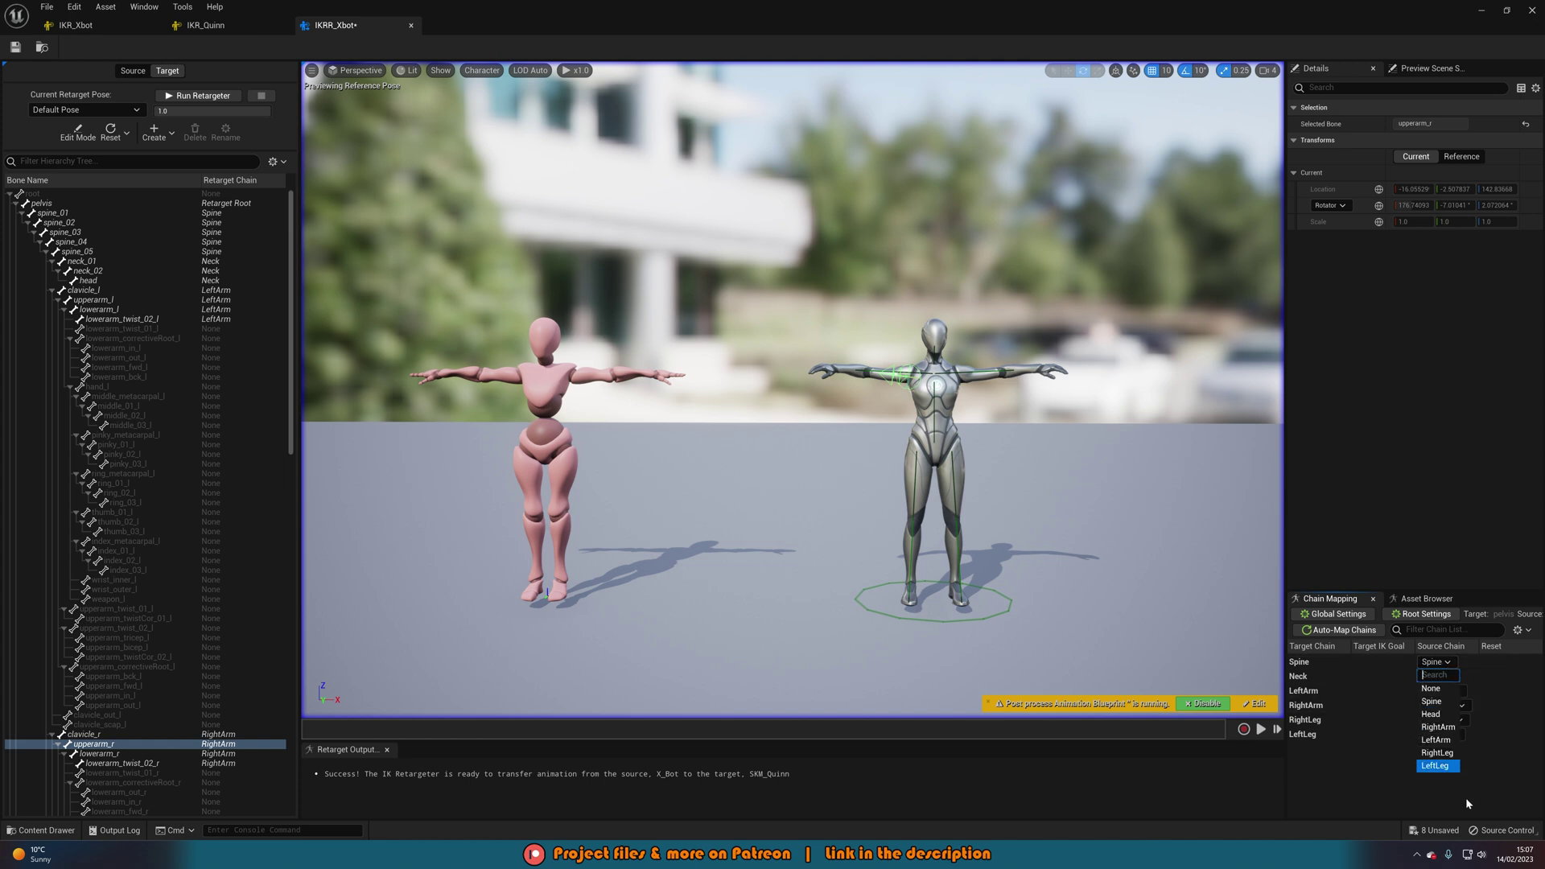
left_click(1345, 799)
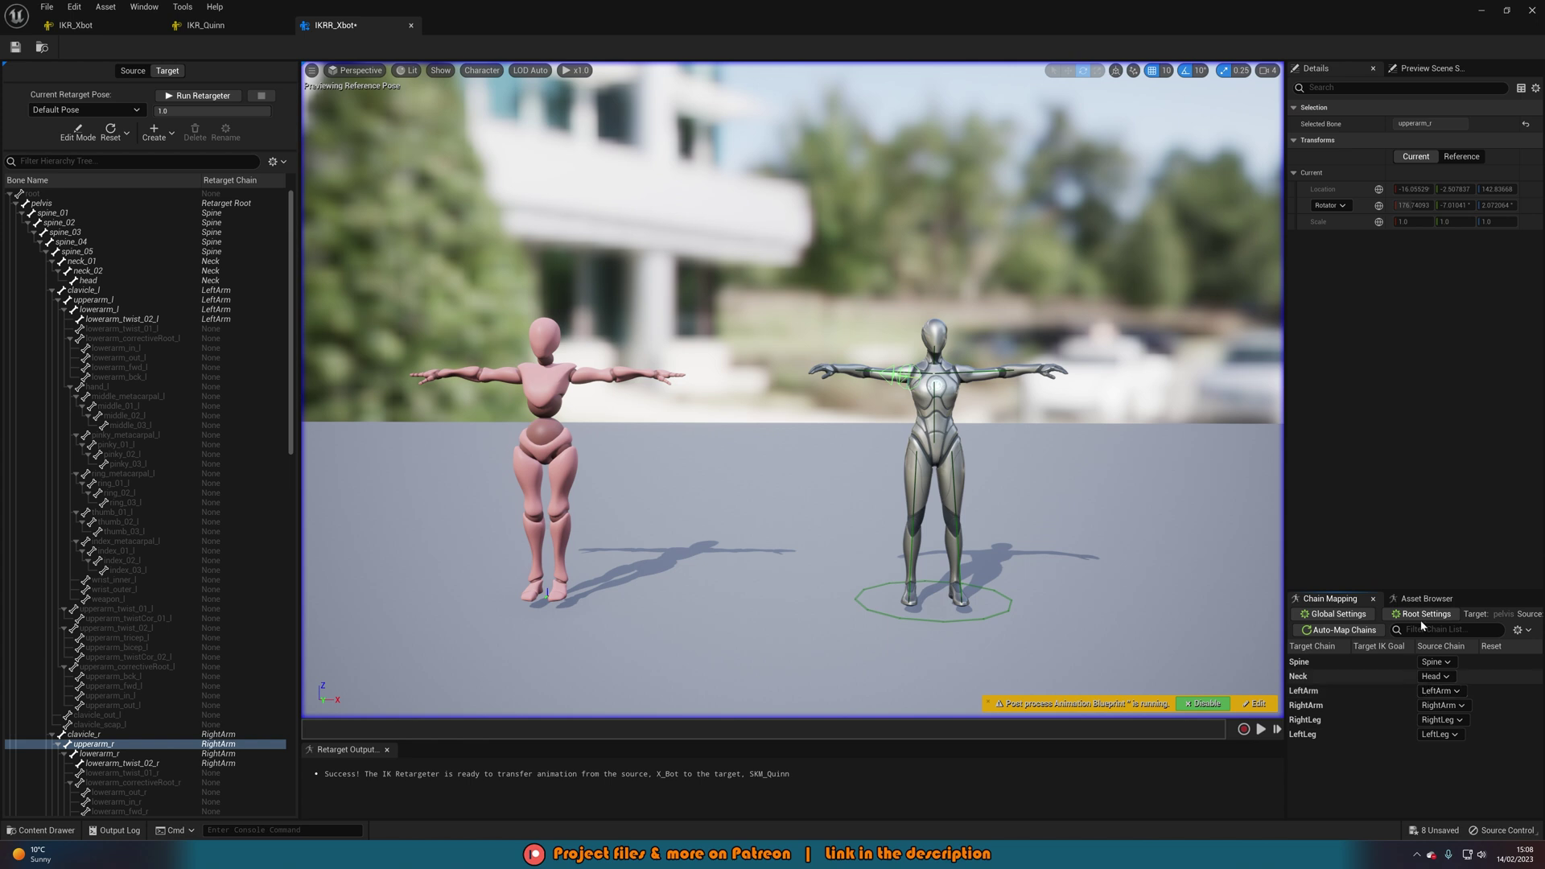
Preview Hip_Hop_Dancing on X Bot and Quinn, check both IK rigs, and select it for export.
left_click(1426, 599)
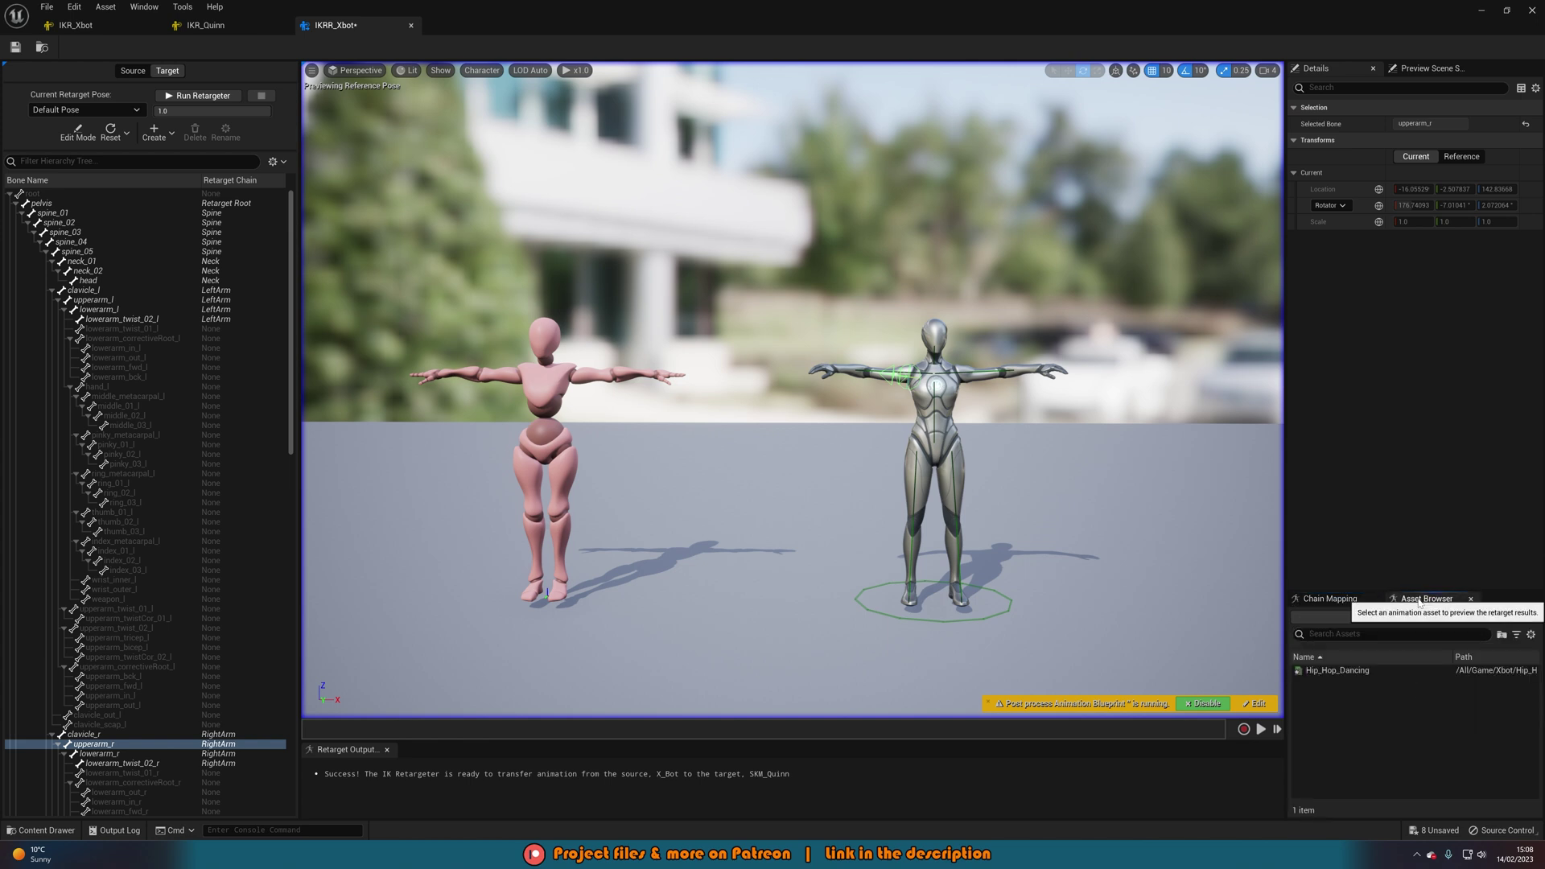
left_click(1369, 671)
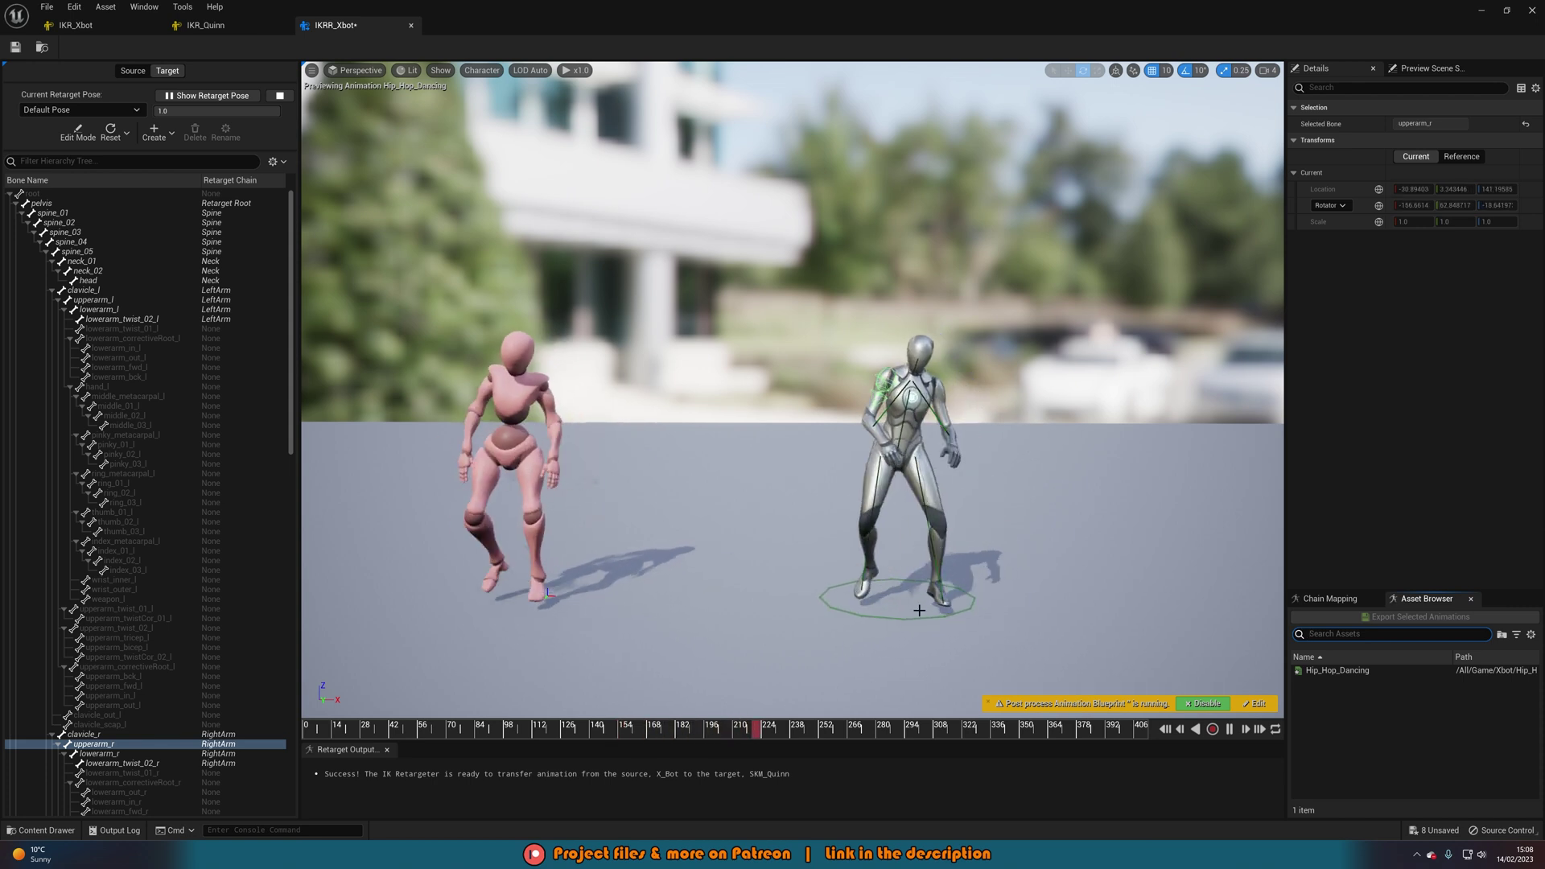
left_click(702, 587)
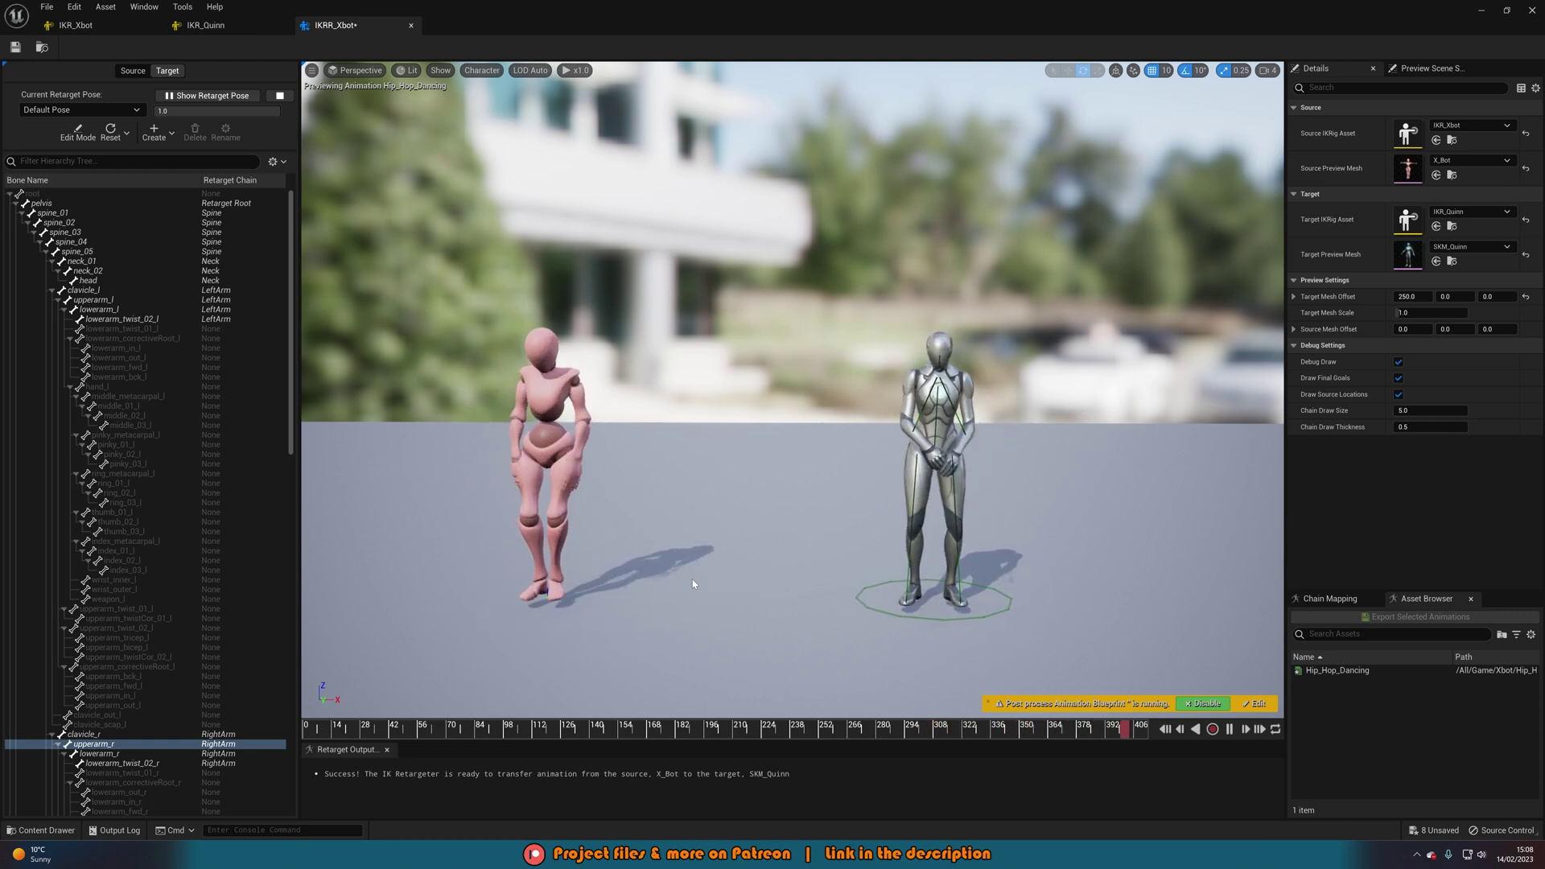
left_click(75, 25)
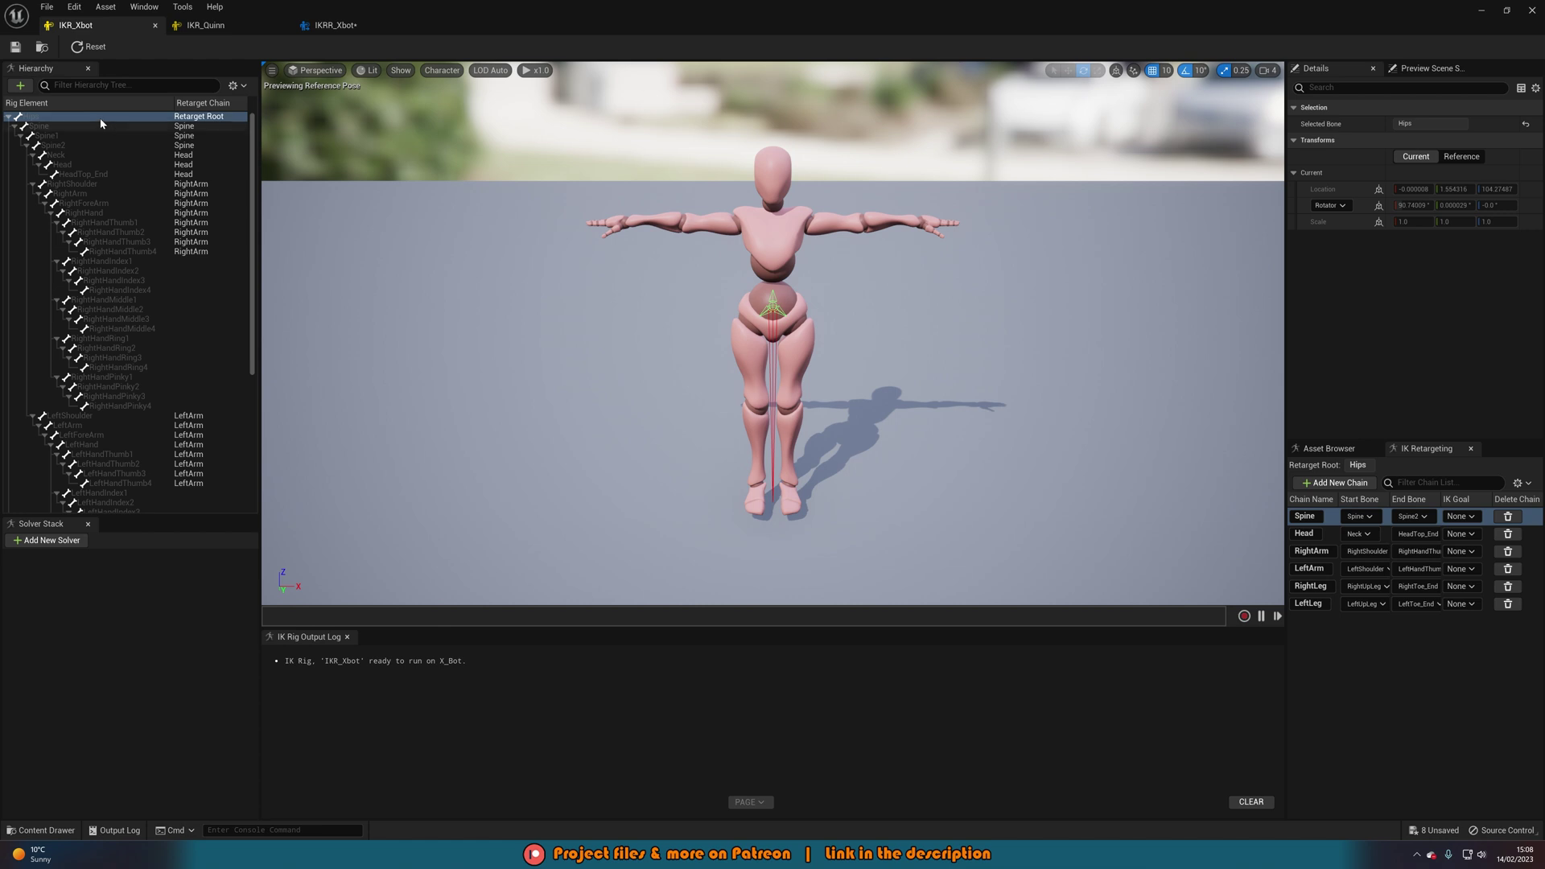
left_click(205, 25)
left_click(336, 25)
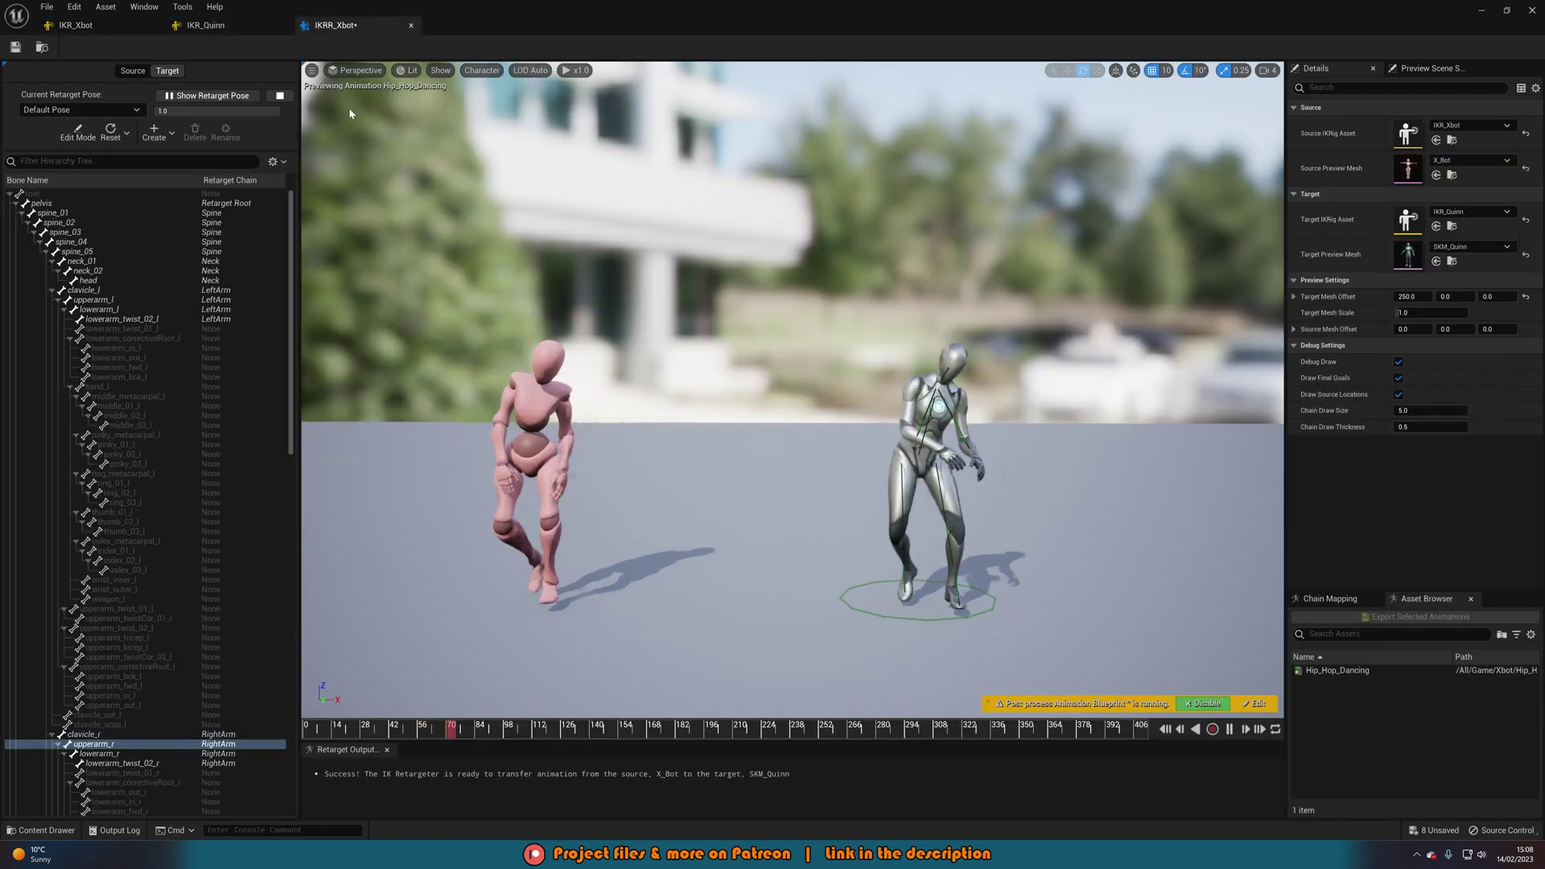
left_click(205, 25)
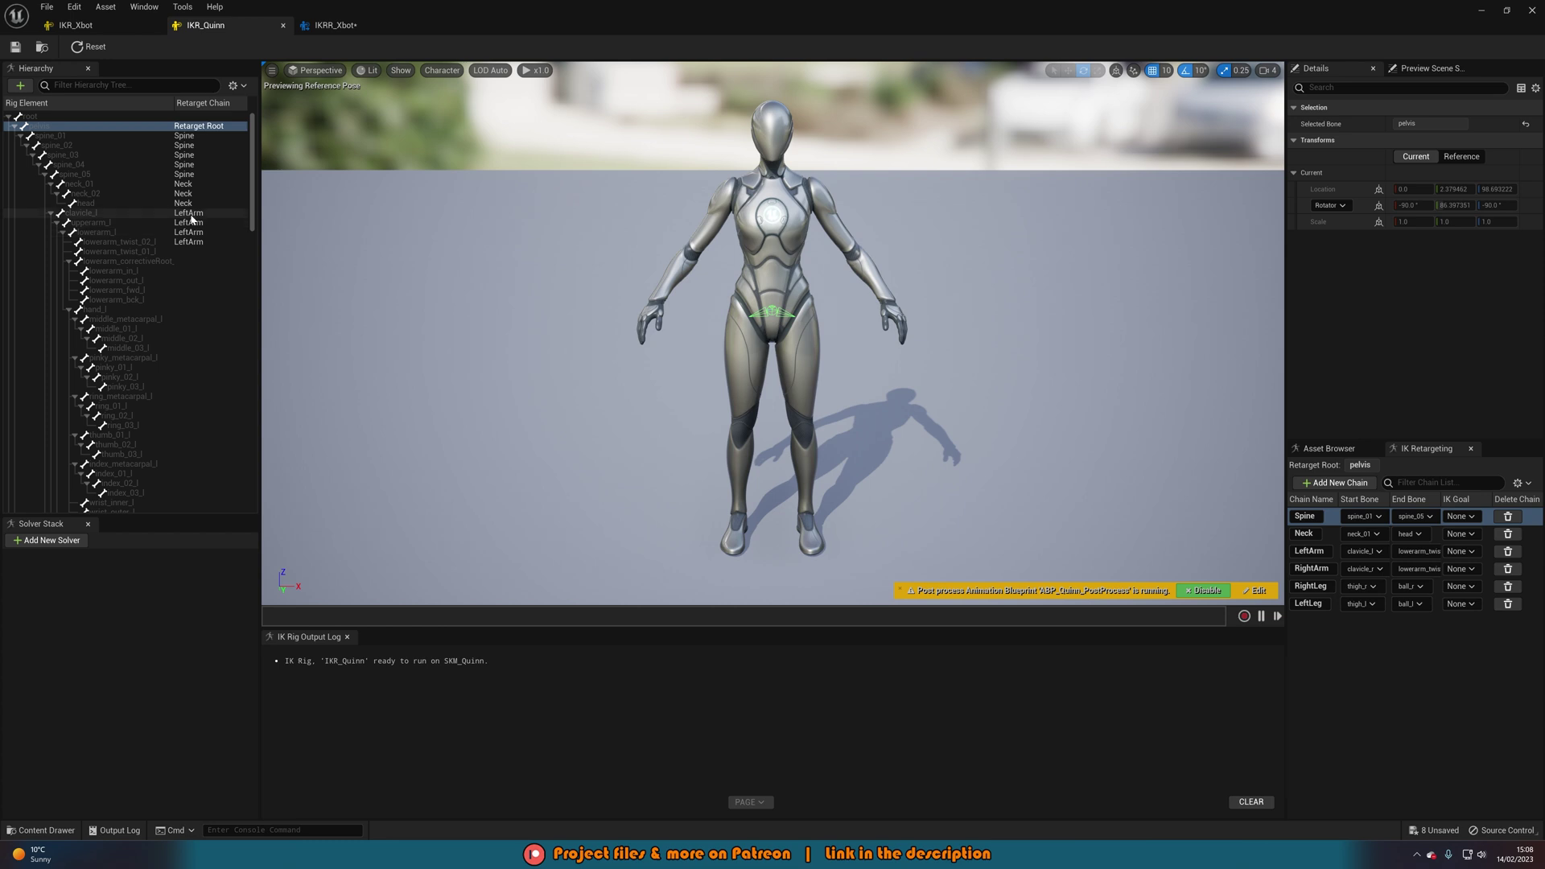
left_click(336, 24)
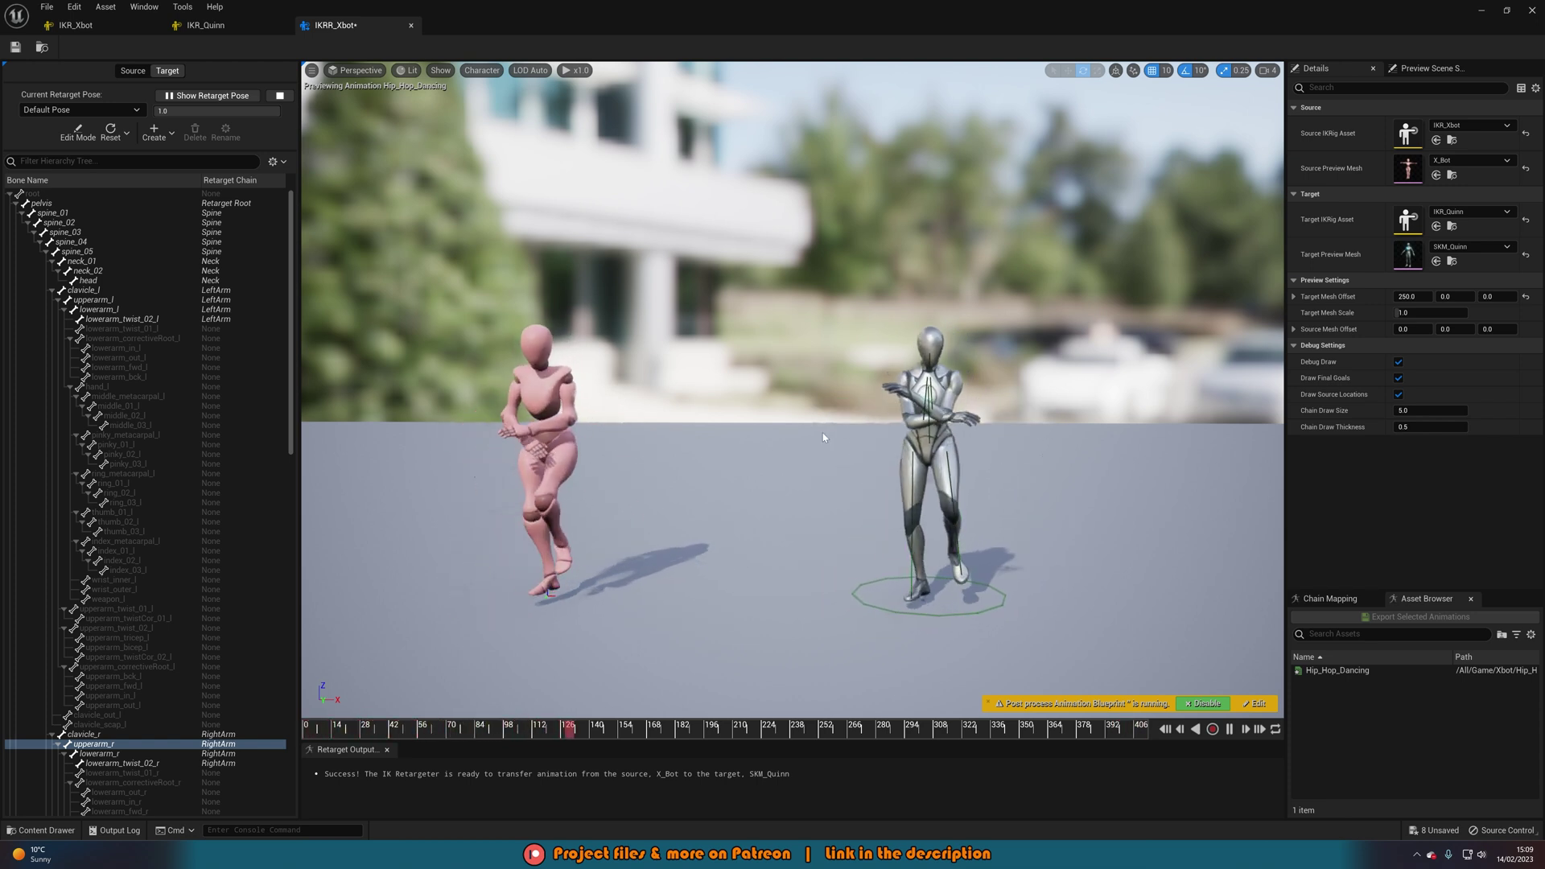
left_click(1368, 671)
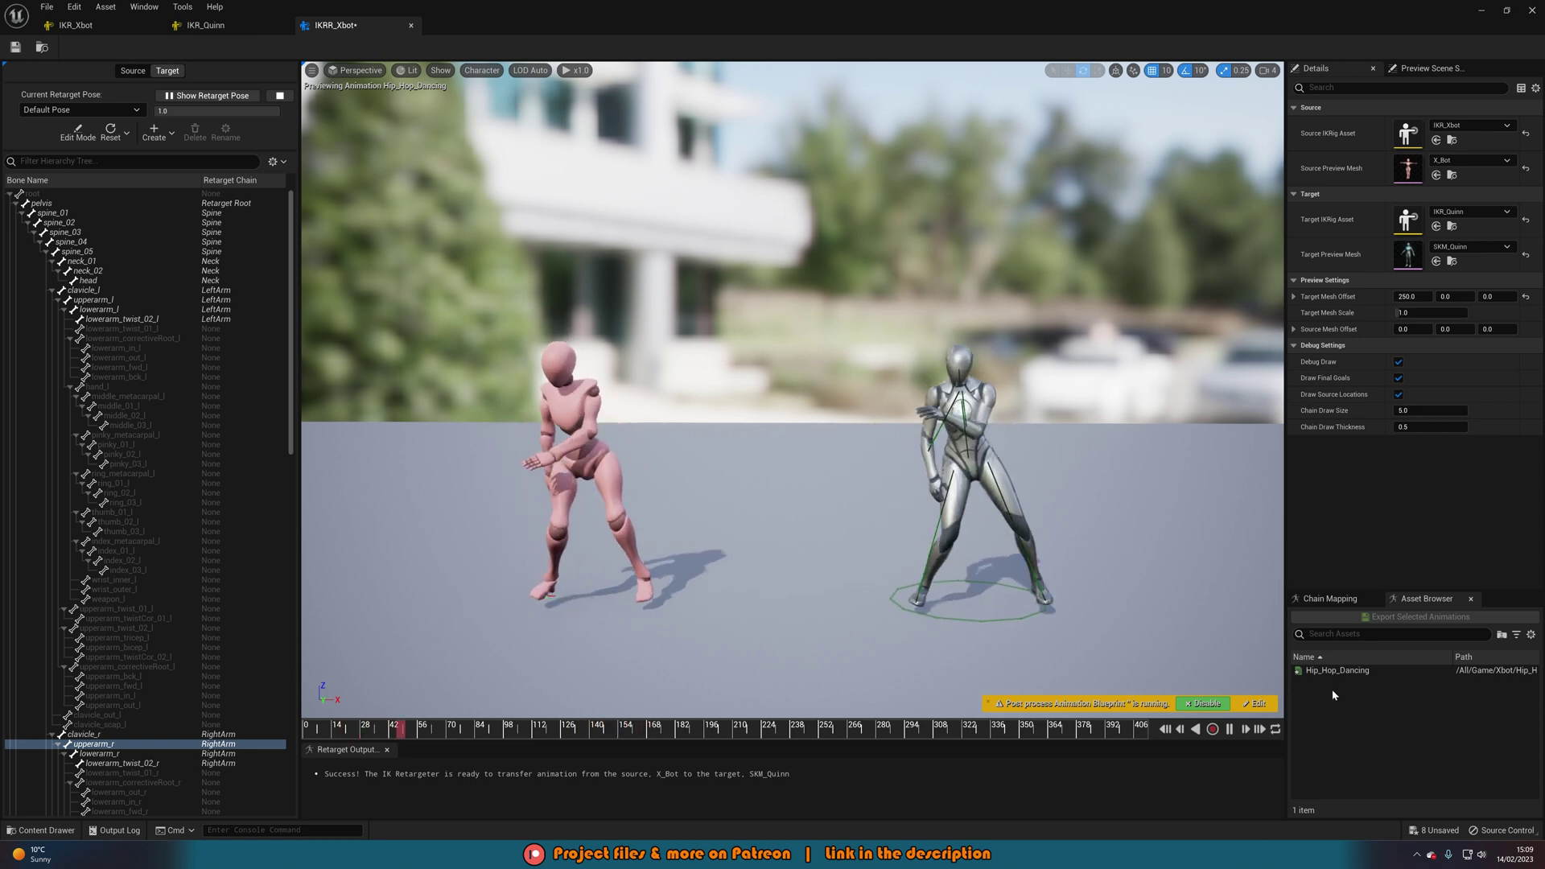
left_click(1381, 670)
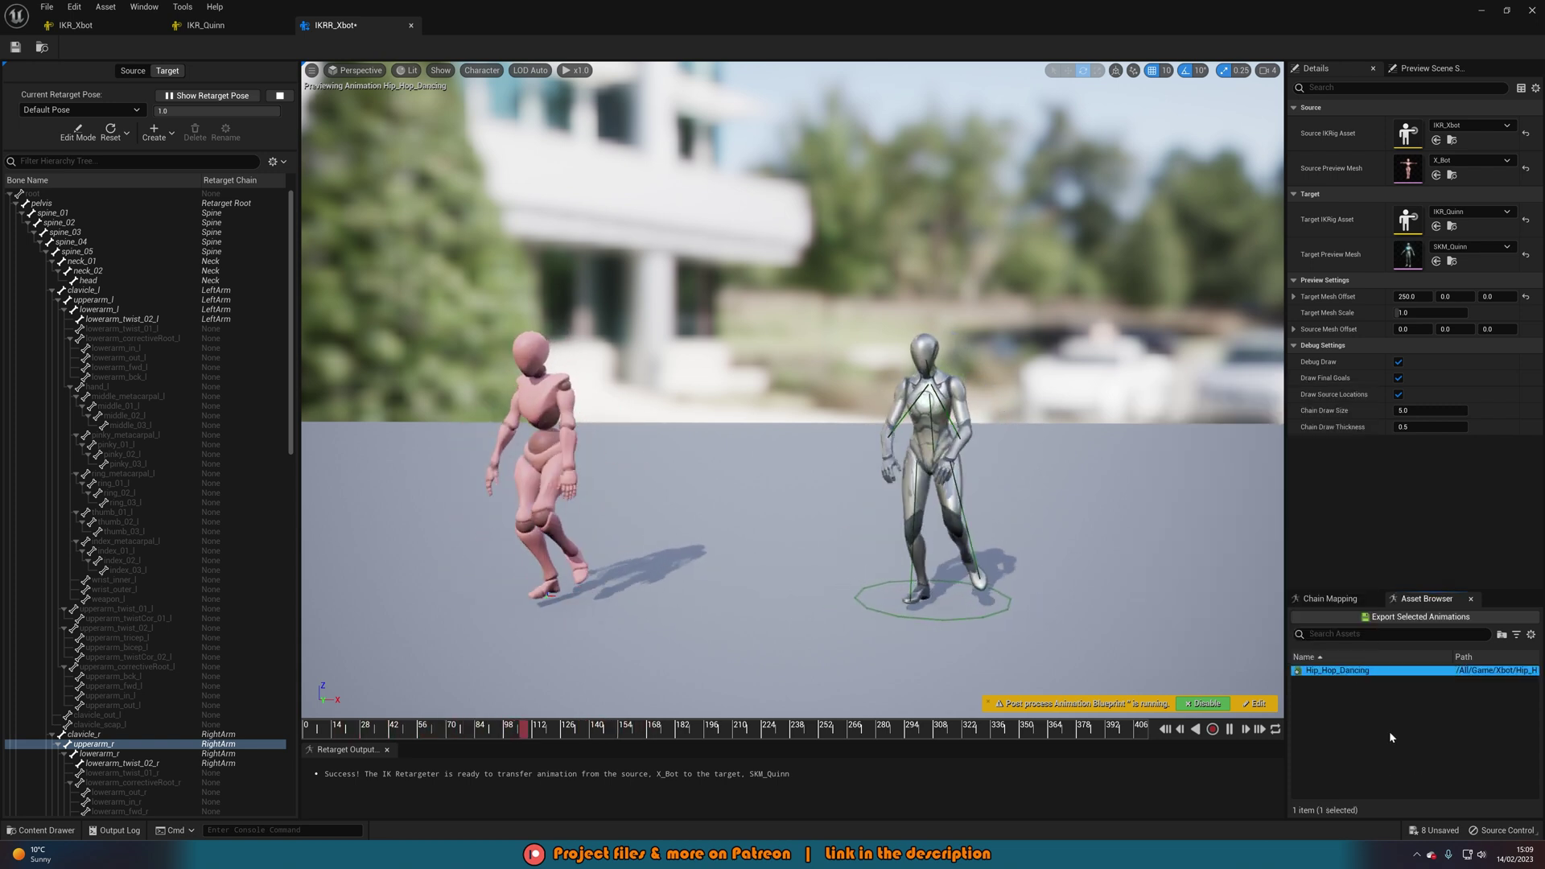
Batch-export the retargeted Hip_Hop_Dancing animation into the Content folder.
left_click(1398, 617)
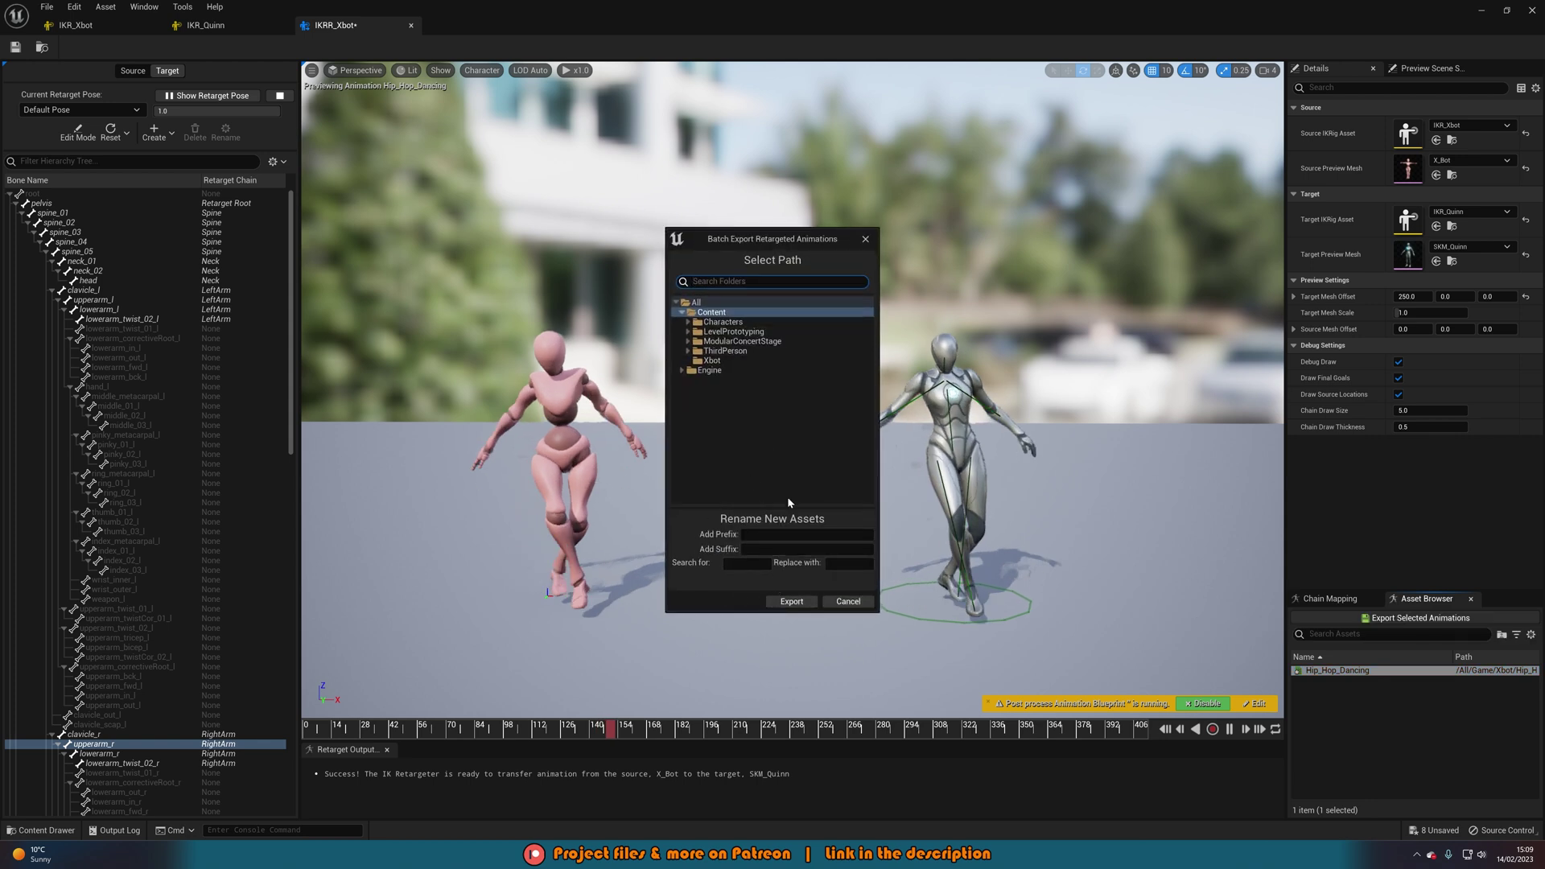
left_click(791, 601)
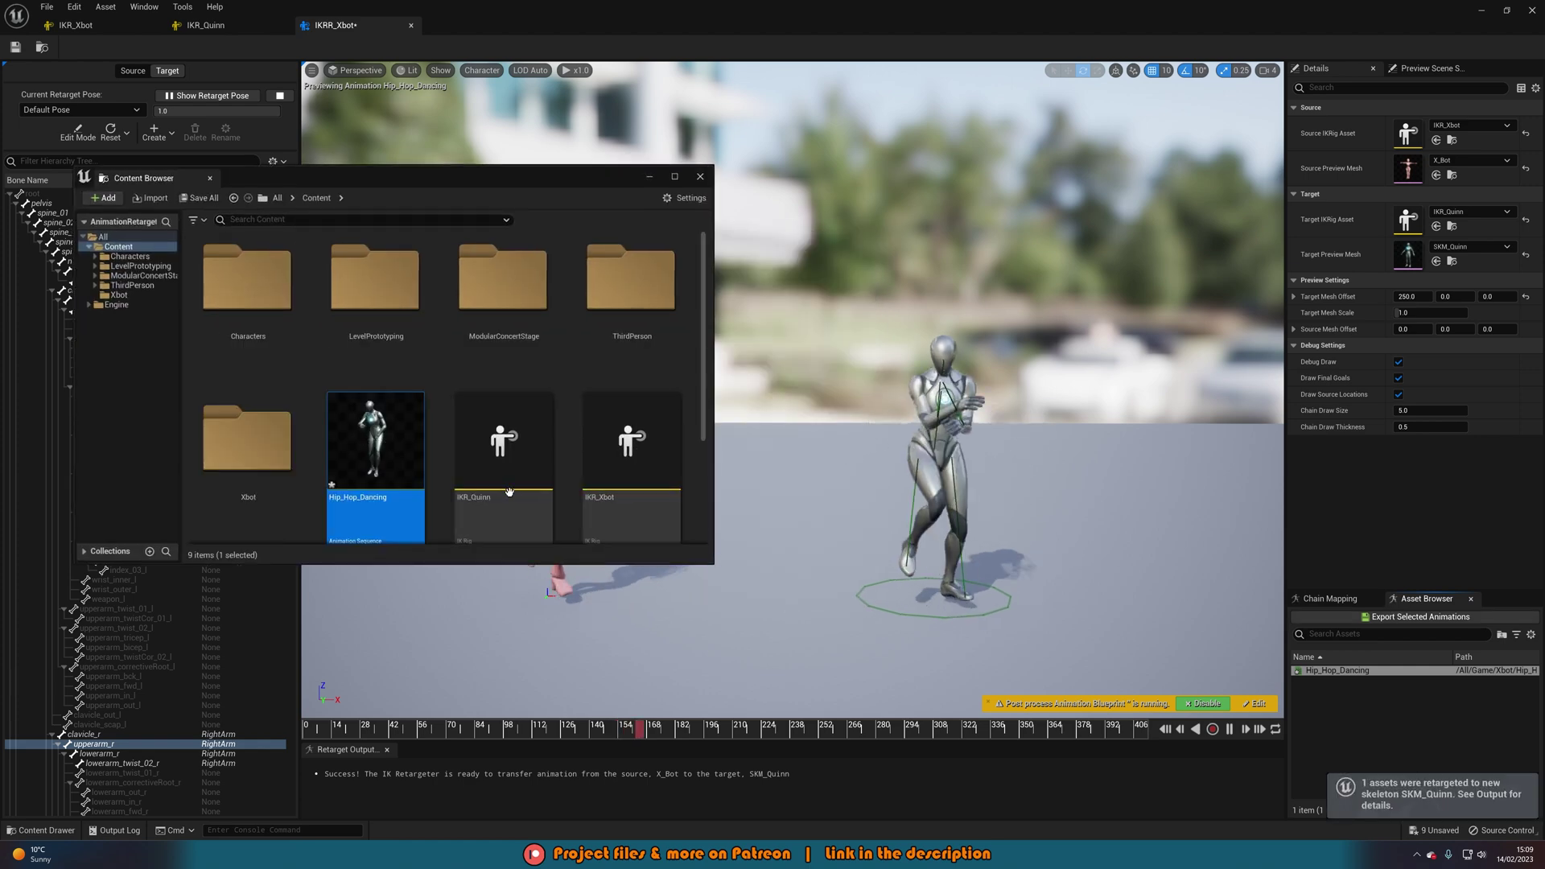
Close the retargeter and drag Quinn's new Hip_Hop_Dancing asset onto the concert stage.
left_click(1481, 10)
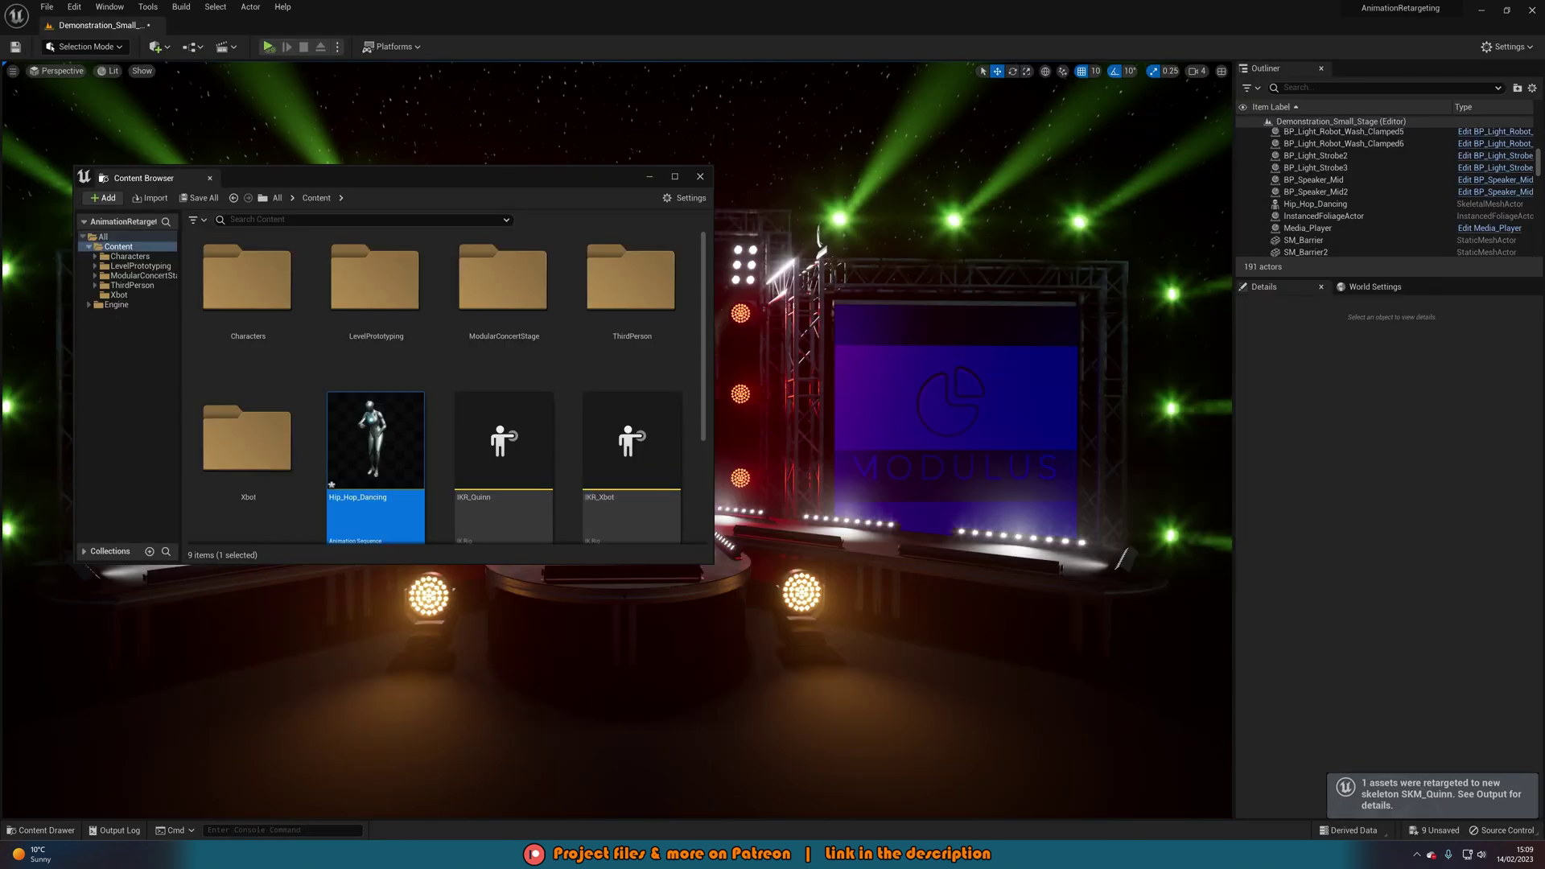
left_click(700, 177)
key("ctrl+space")
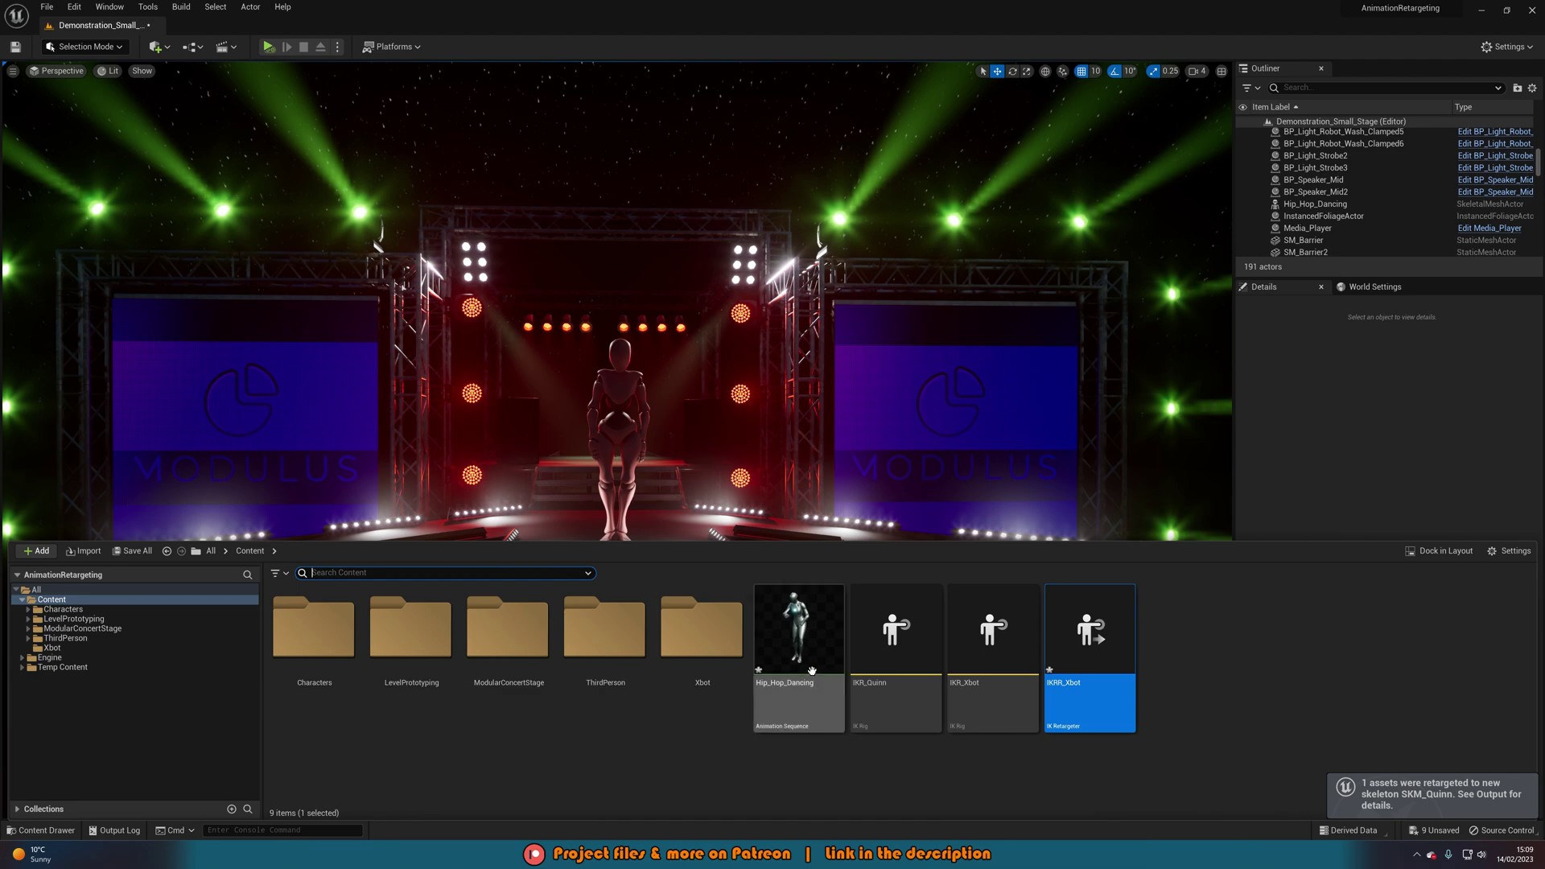
left_click_drag(617, 502, 690, 560)
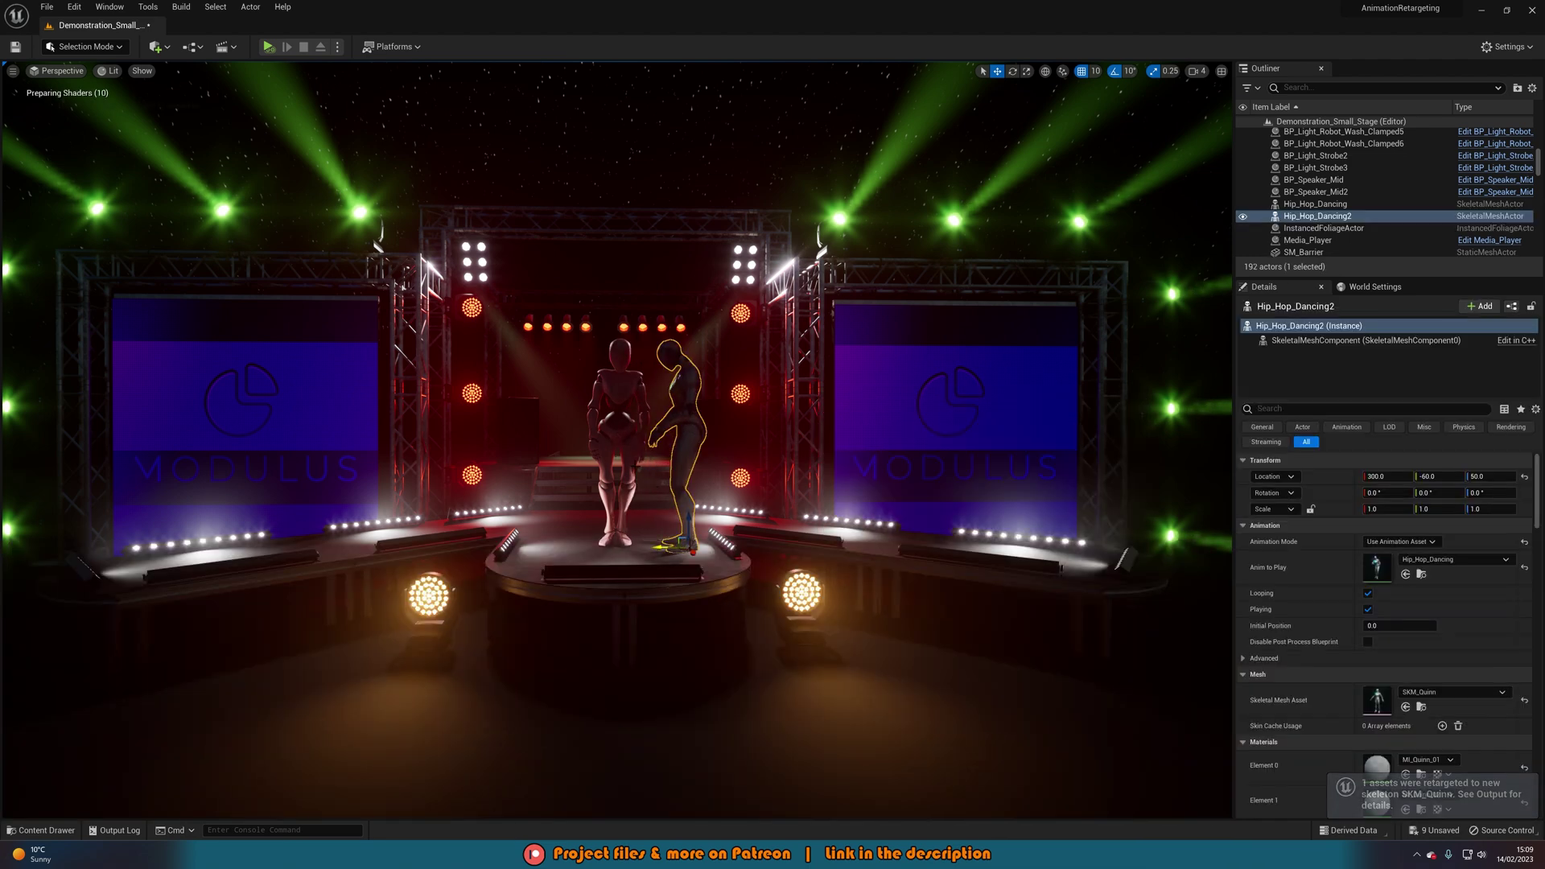
right_click_drag(564, 386, 551, 407)
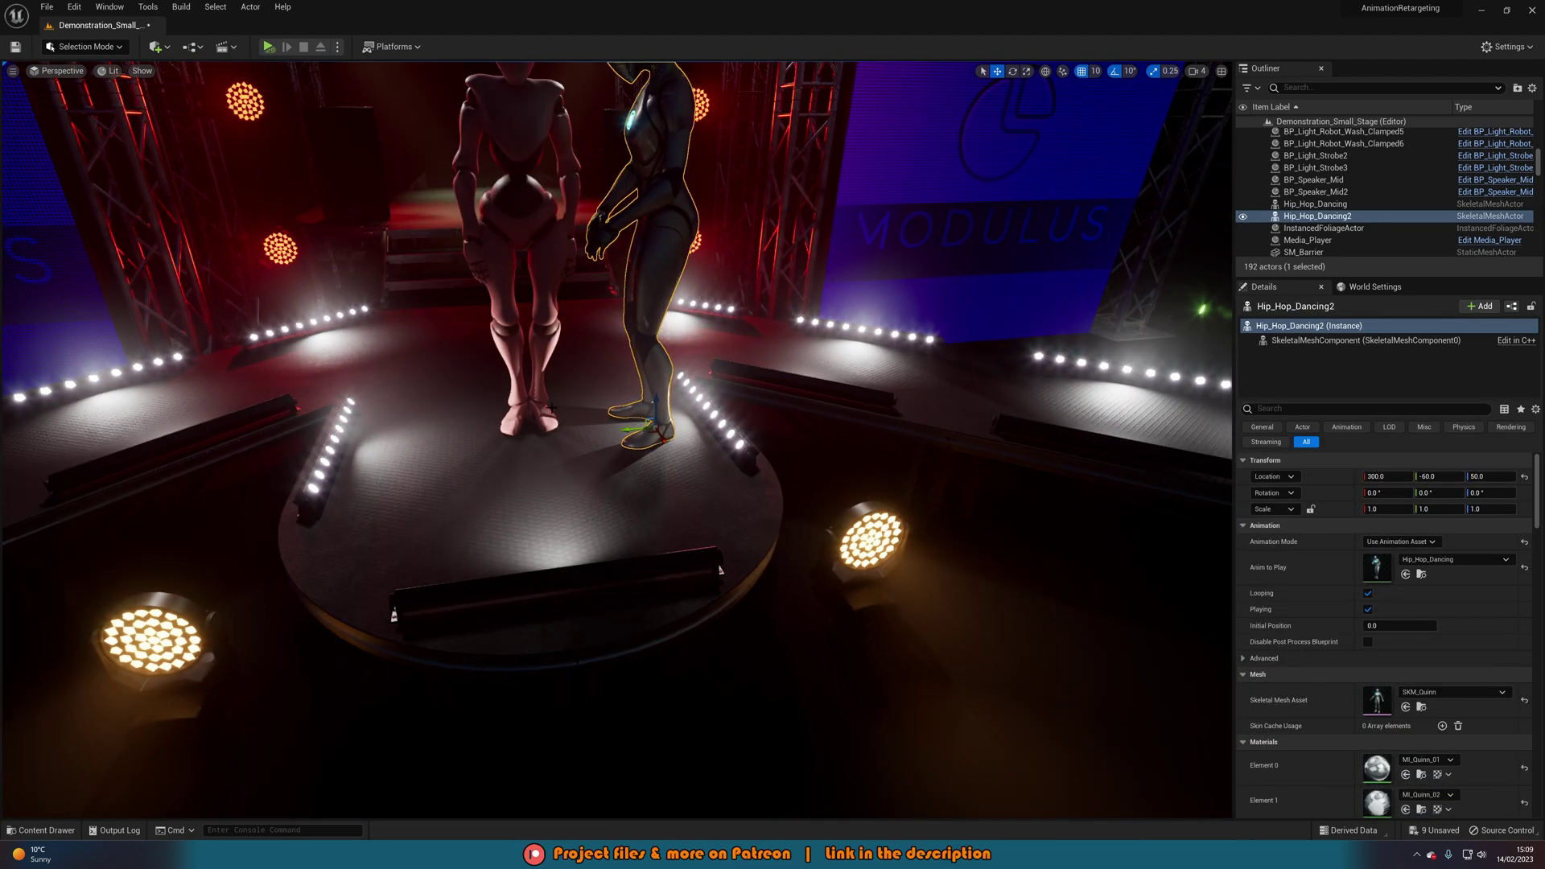
Copy the X Bot dancer's Location for use on the Quinn dancer.
left_click(1315, 204)
right_click(1280, 486)
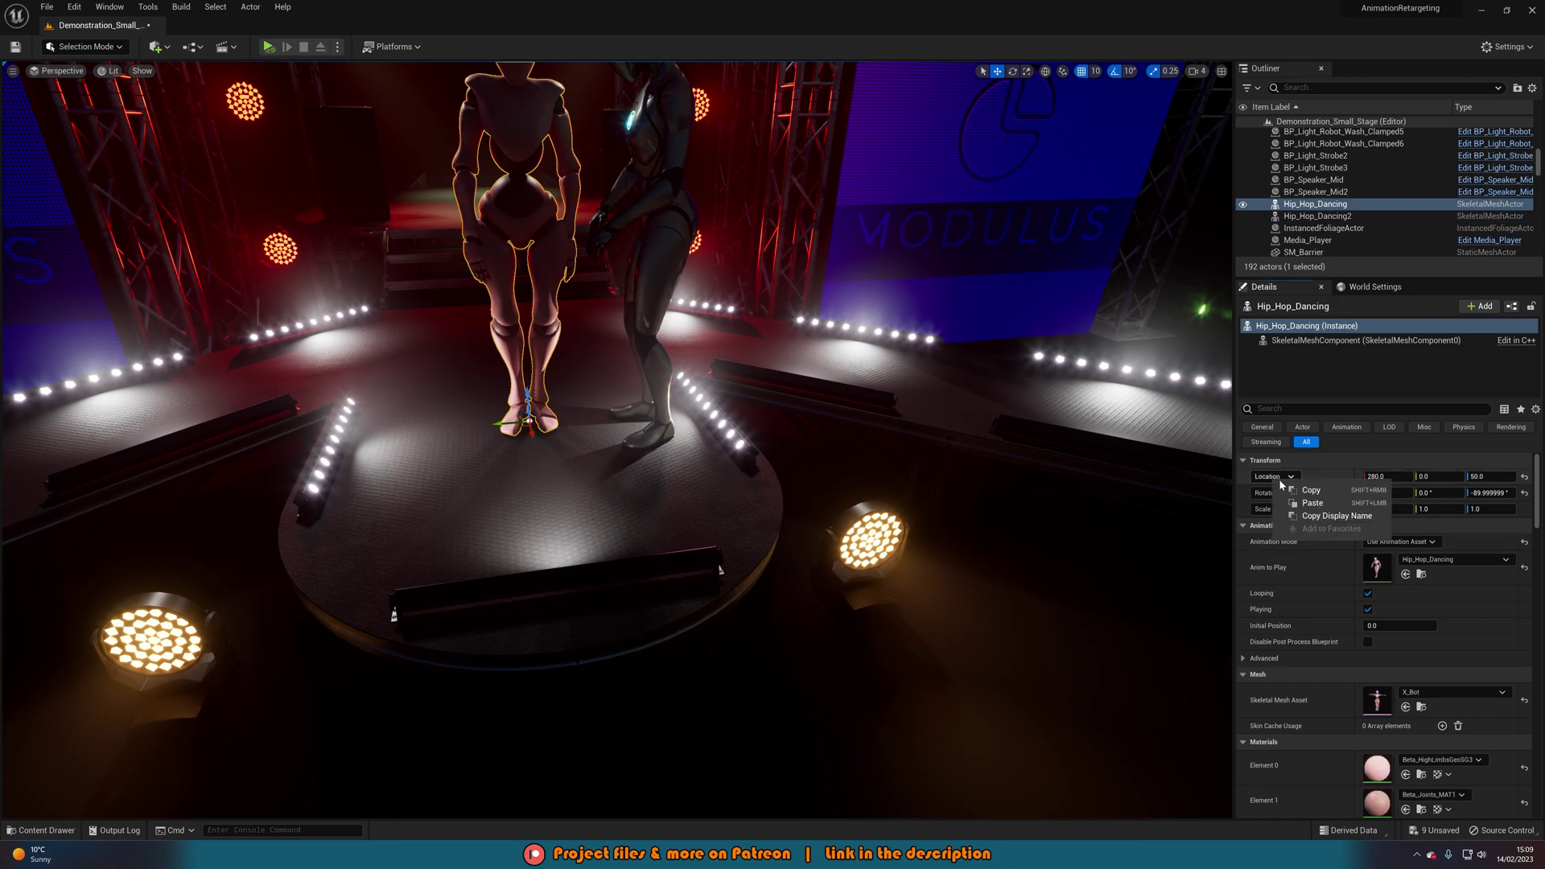
left_click(1305, 491)
left_click(639, 298)
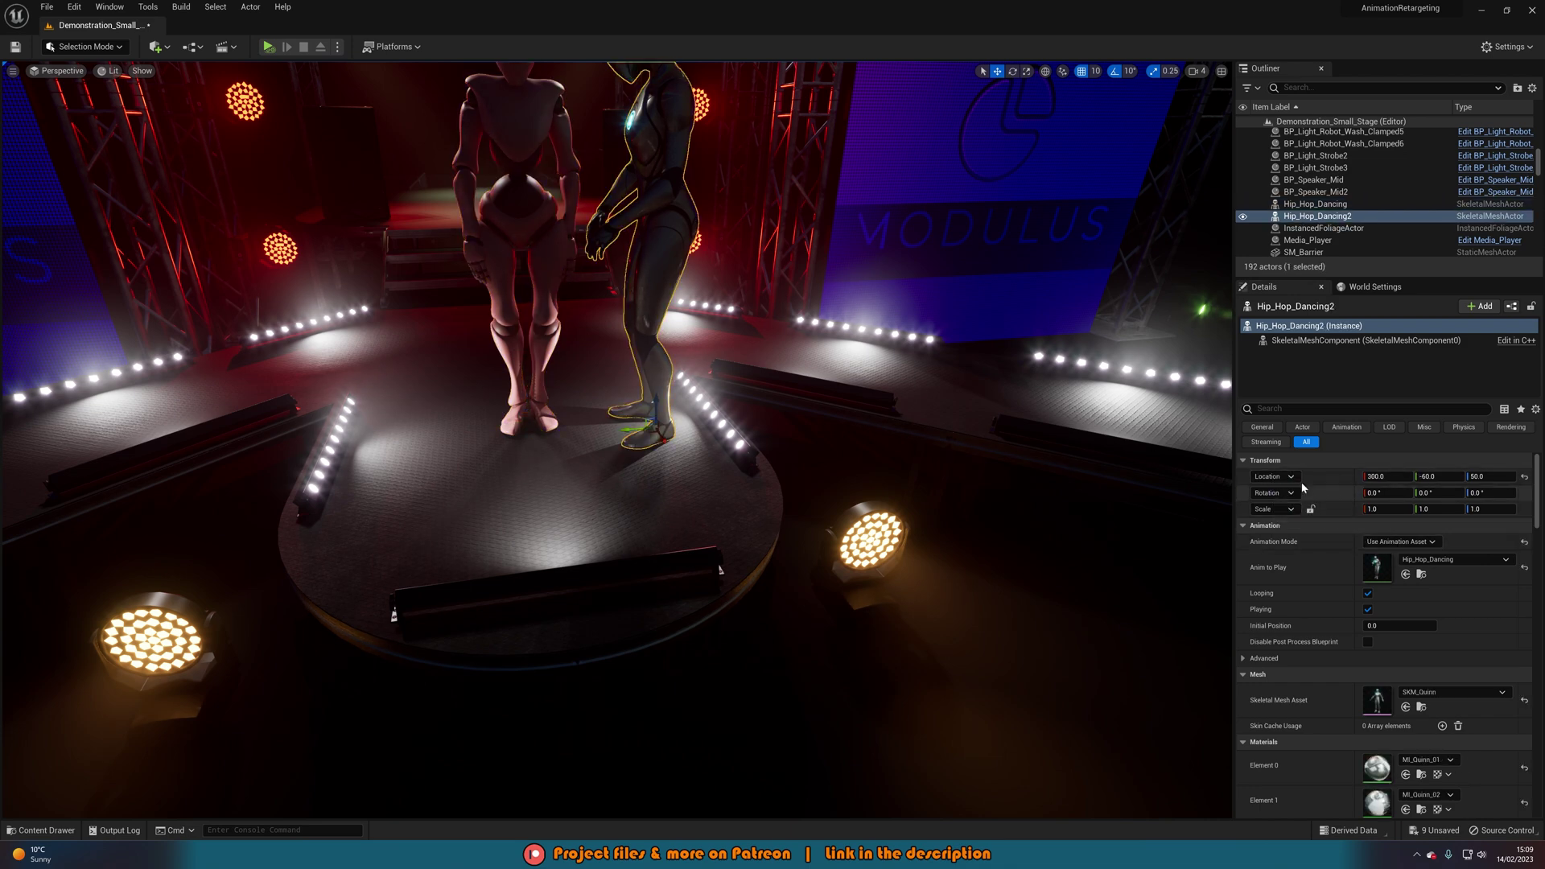